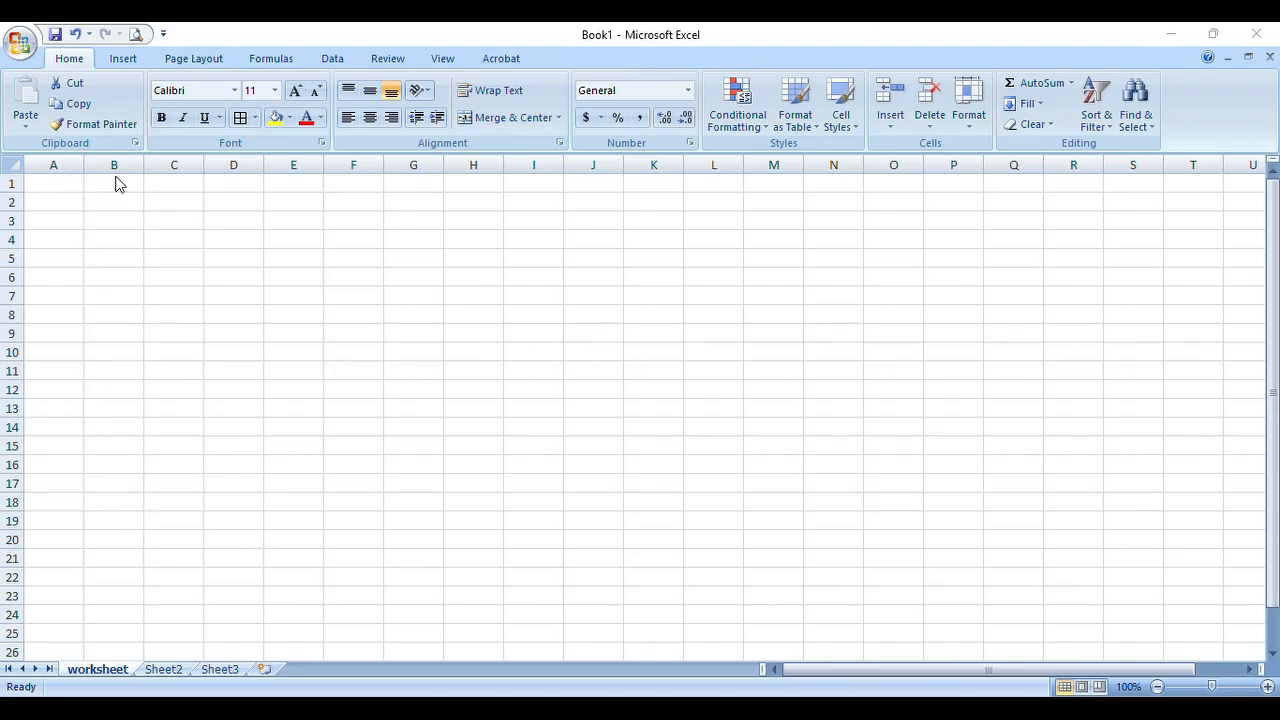
# Enter the text "cell" in cell E8
pyautogui.click(248, 262)
pyautogui.click(276, 258)
pyautogui.click(293, 236)
pyautogui.click(290, 272)
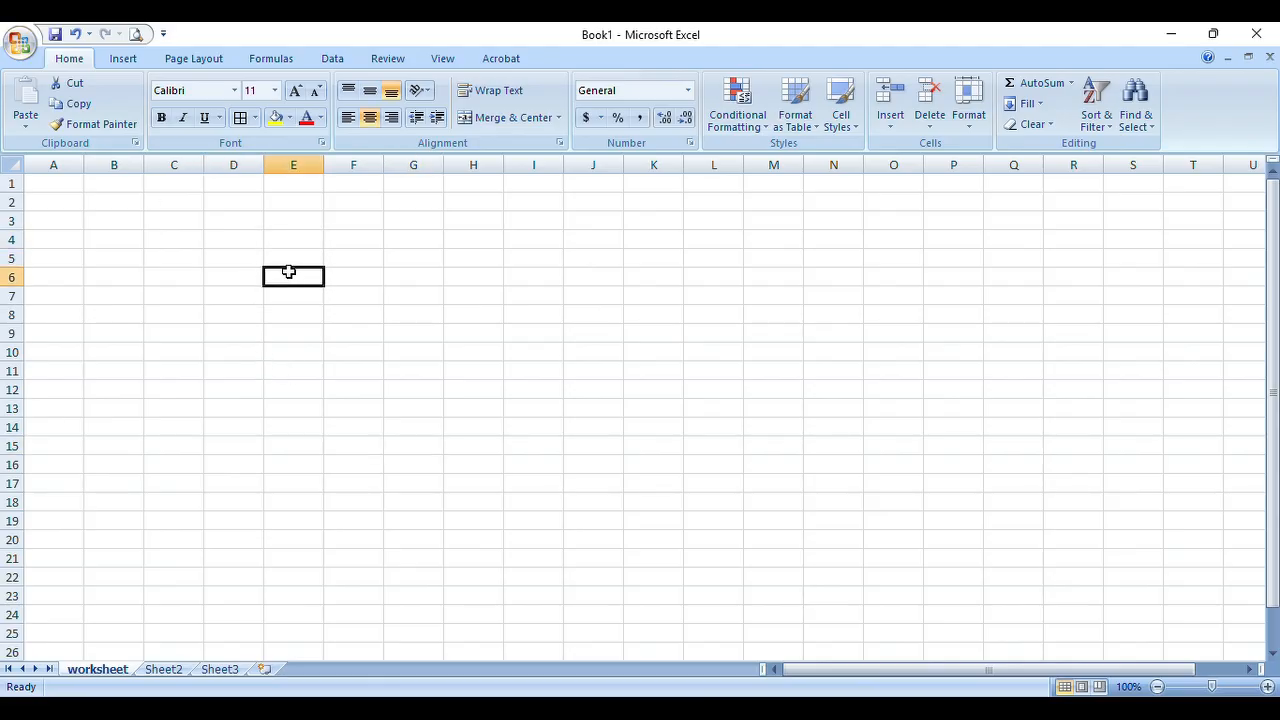
pyautogui.click(290, 315)
pyautogui.write('cell')
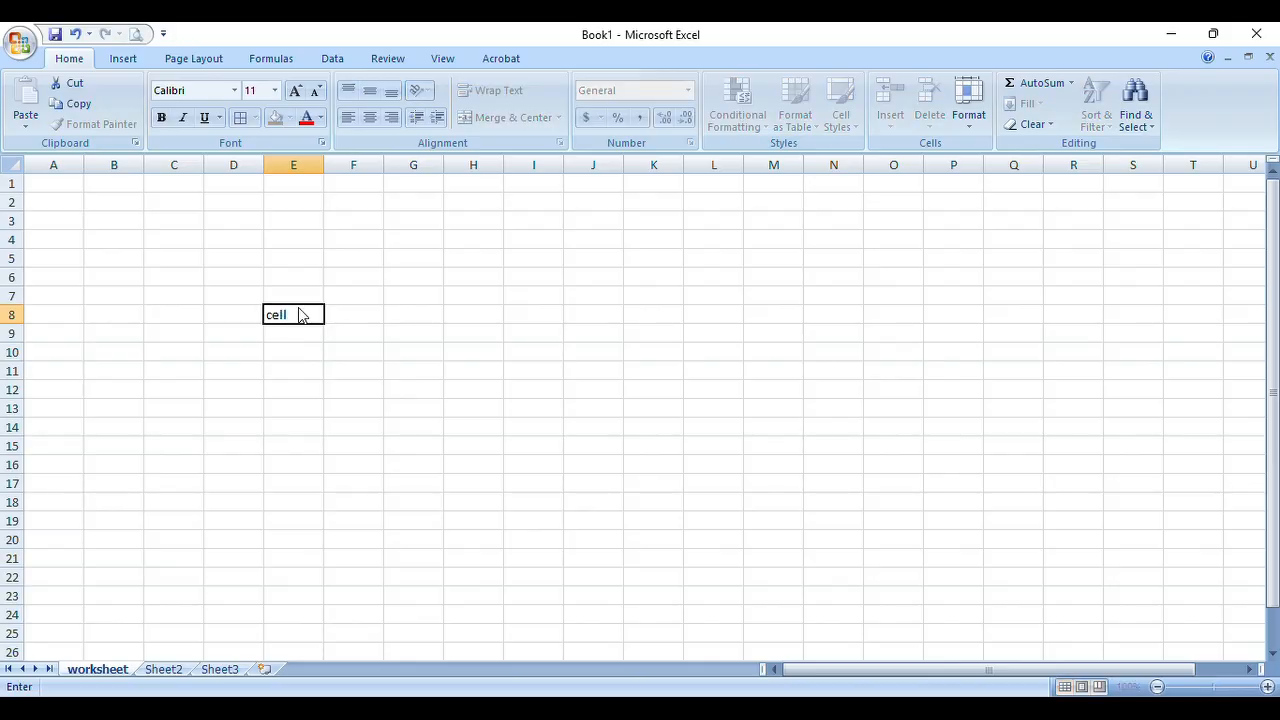
pyautogui.click(307, 426)
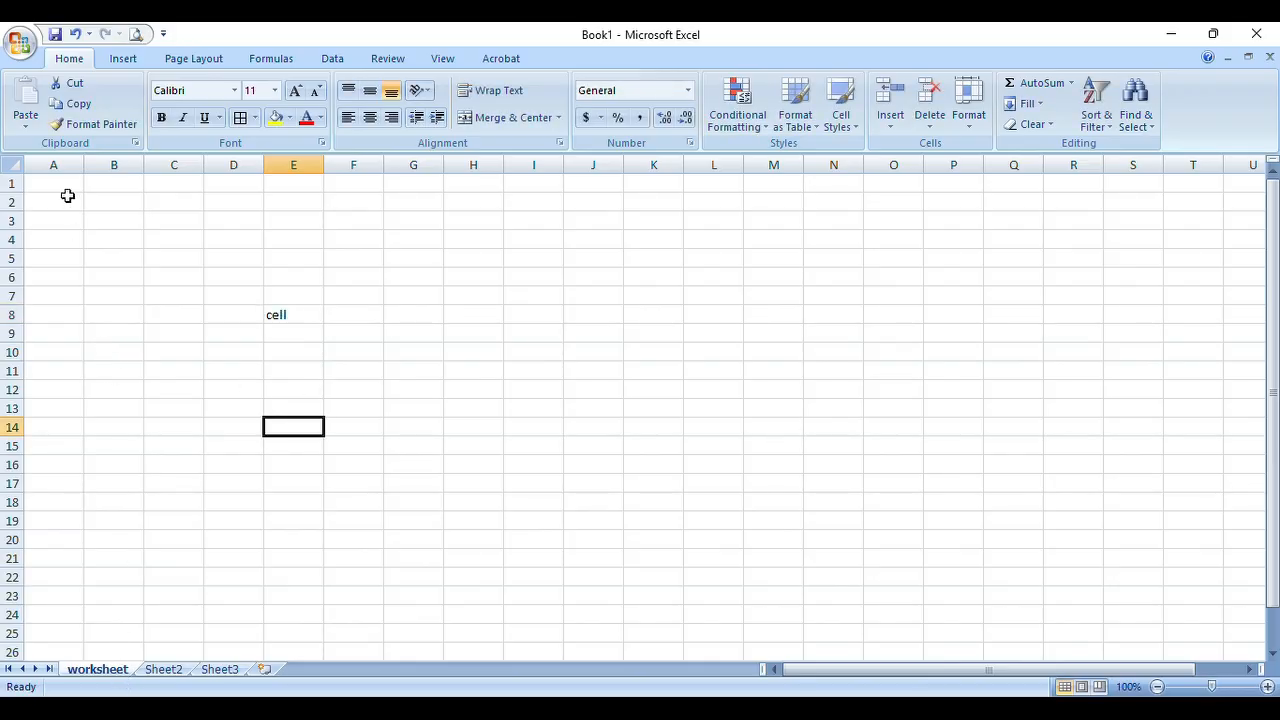
pyautogui.moveTo(62, 188); pyautogui.dragTo(1234, 657)
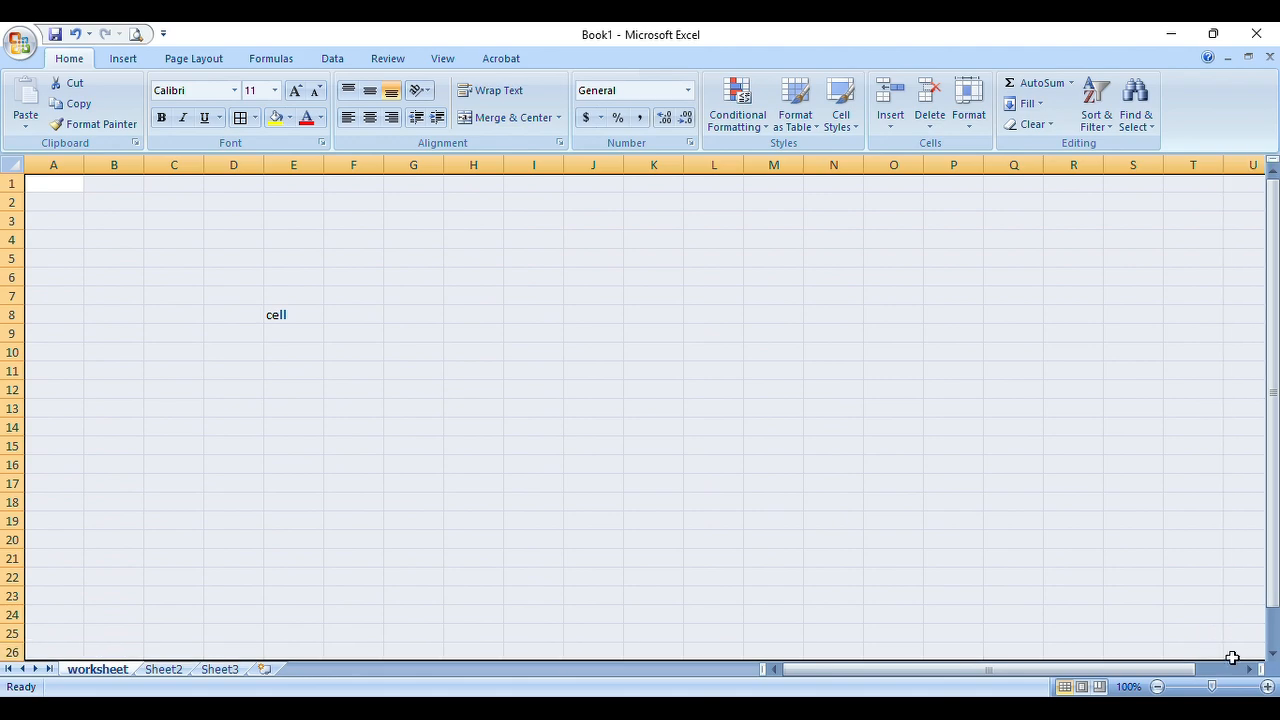
pyautogui.rightClick(98, 677)
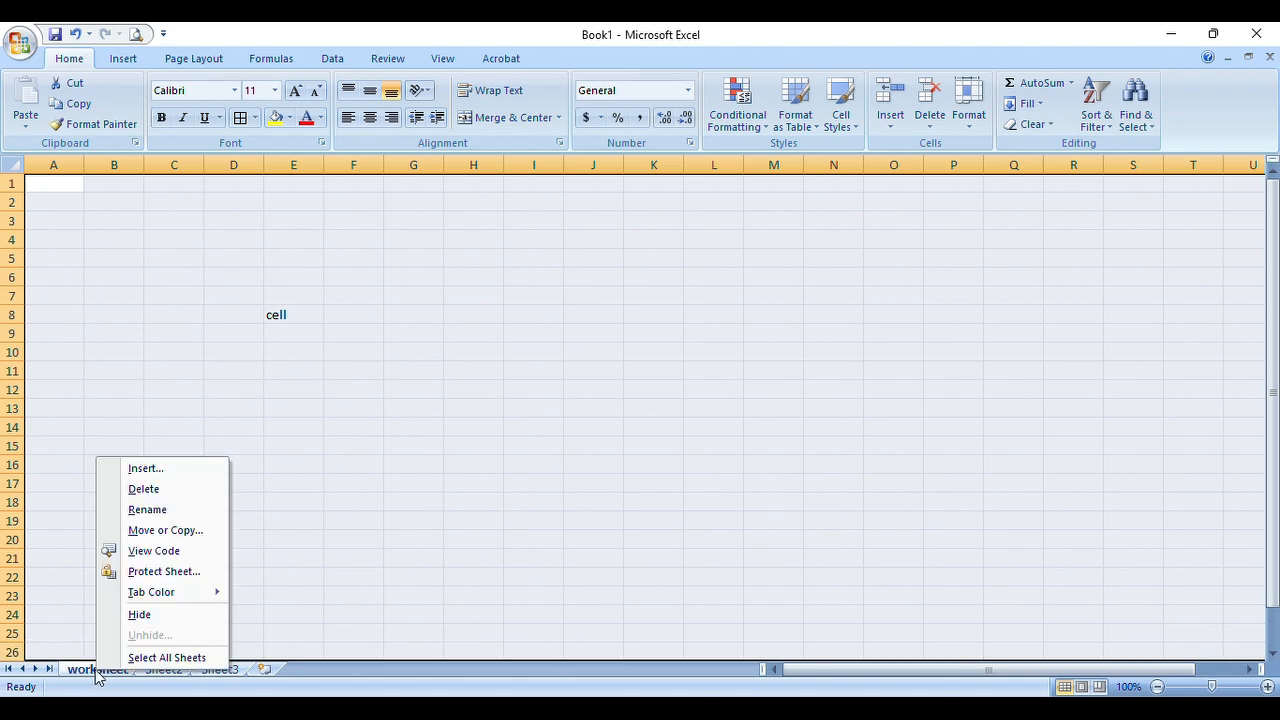
pyautogui.click(160, 511)
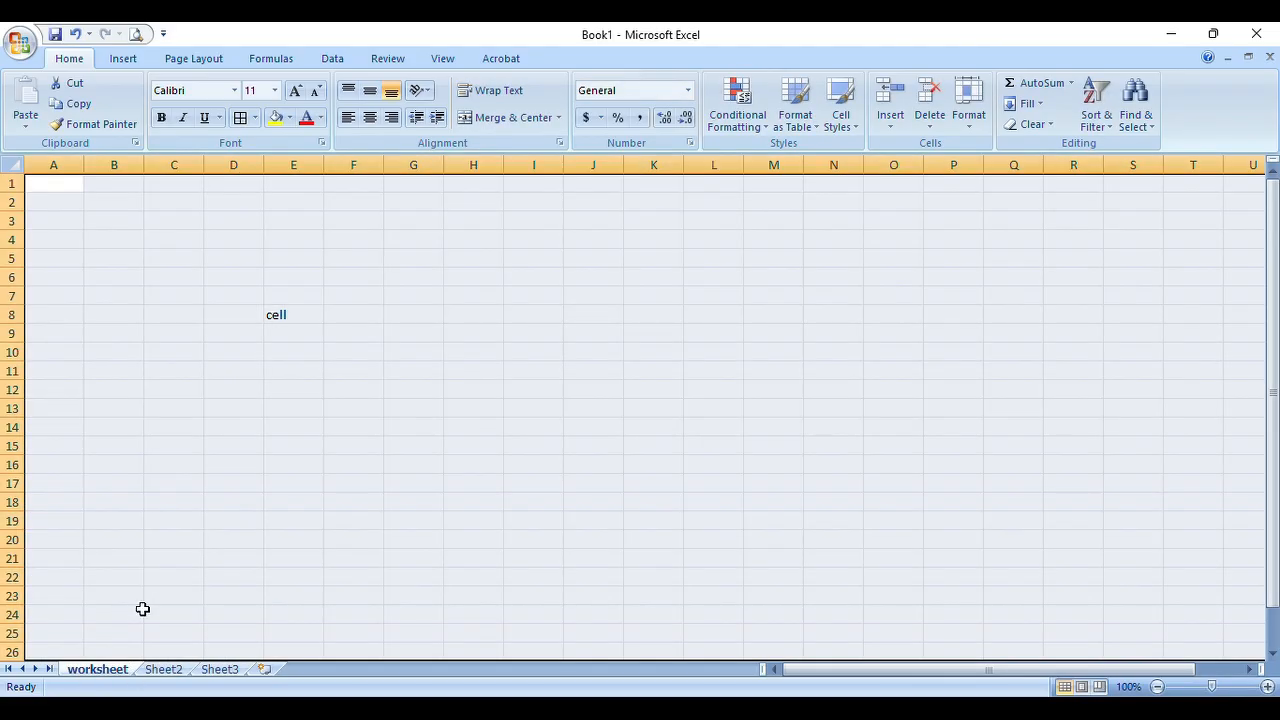
pyautogui.click(140, 598)
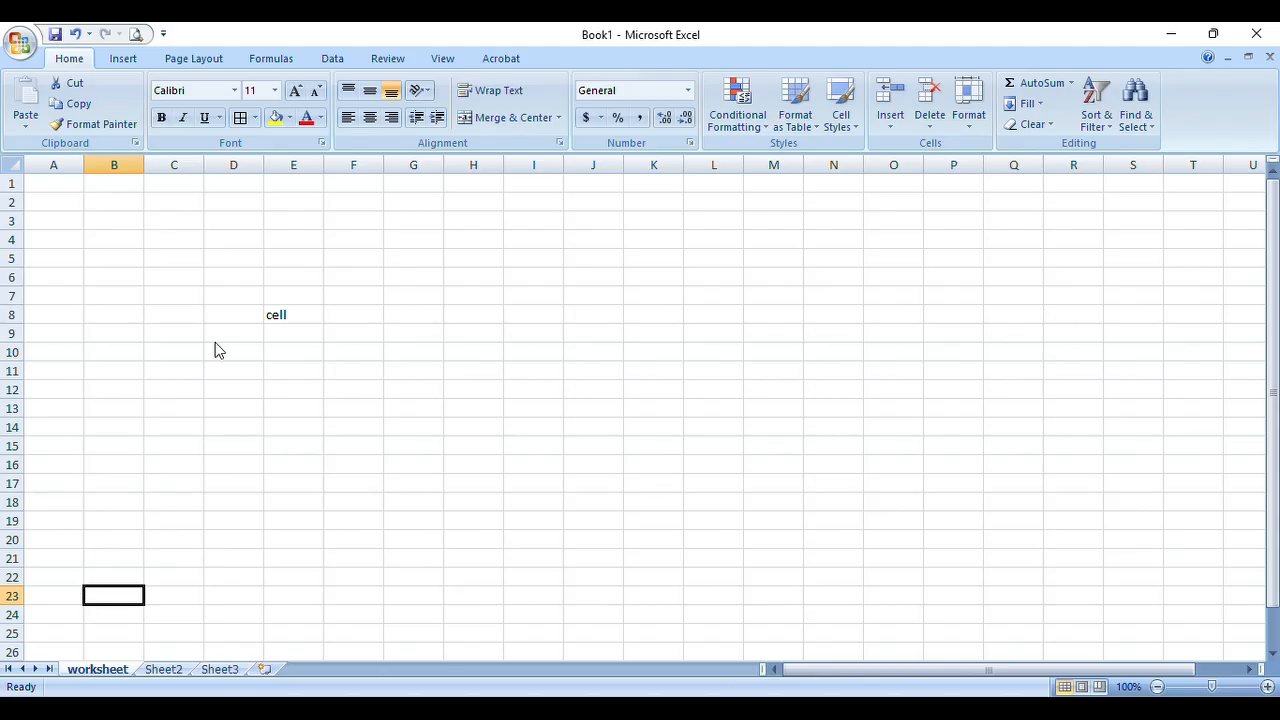
pyautogui.click(362, 369)
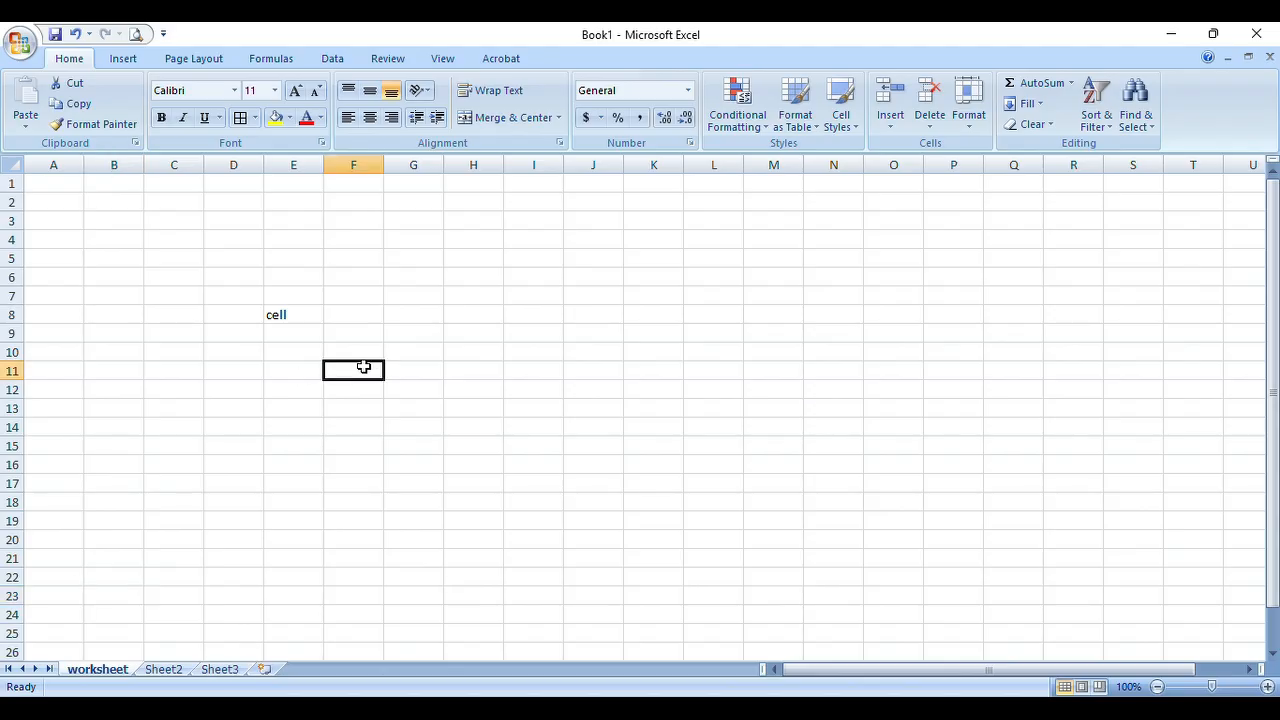
pyautogui.click(276, 319)
pyautogui.click(280, 331)
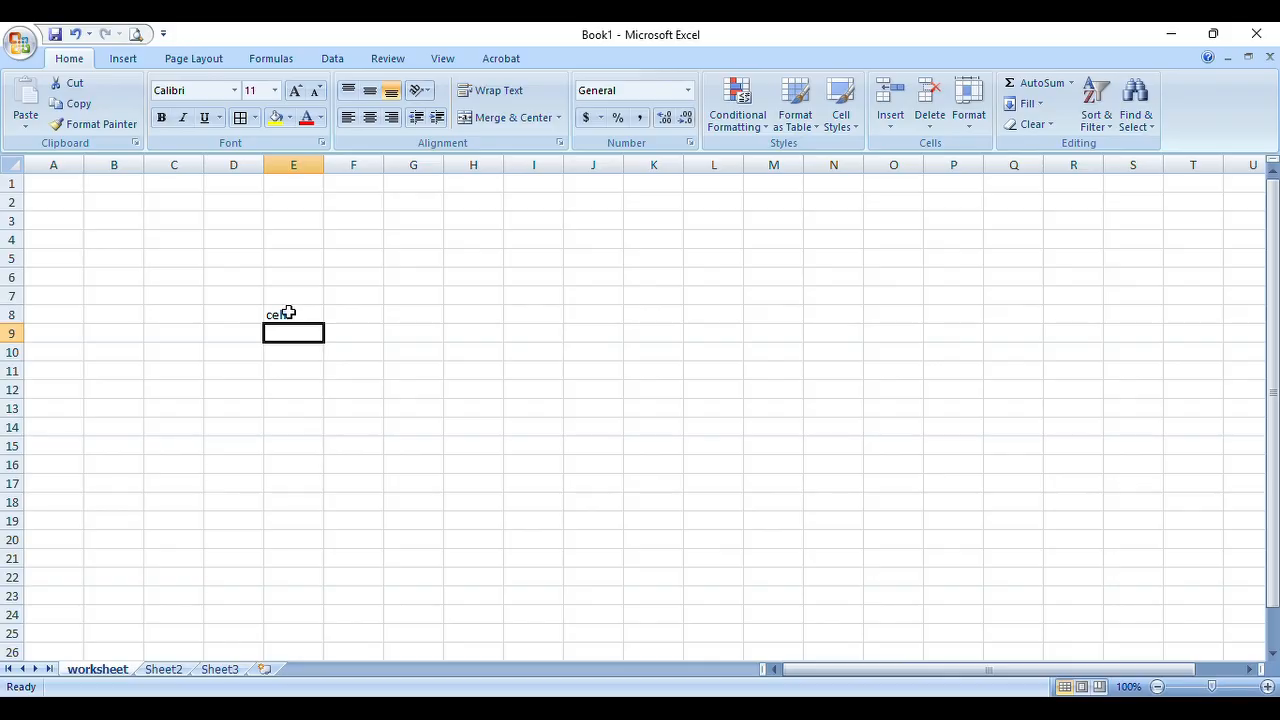
pyautogui.click(287, 312)
pyautogui.click(288, 295)
pyautogui.click(290, 277)
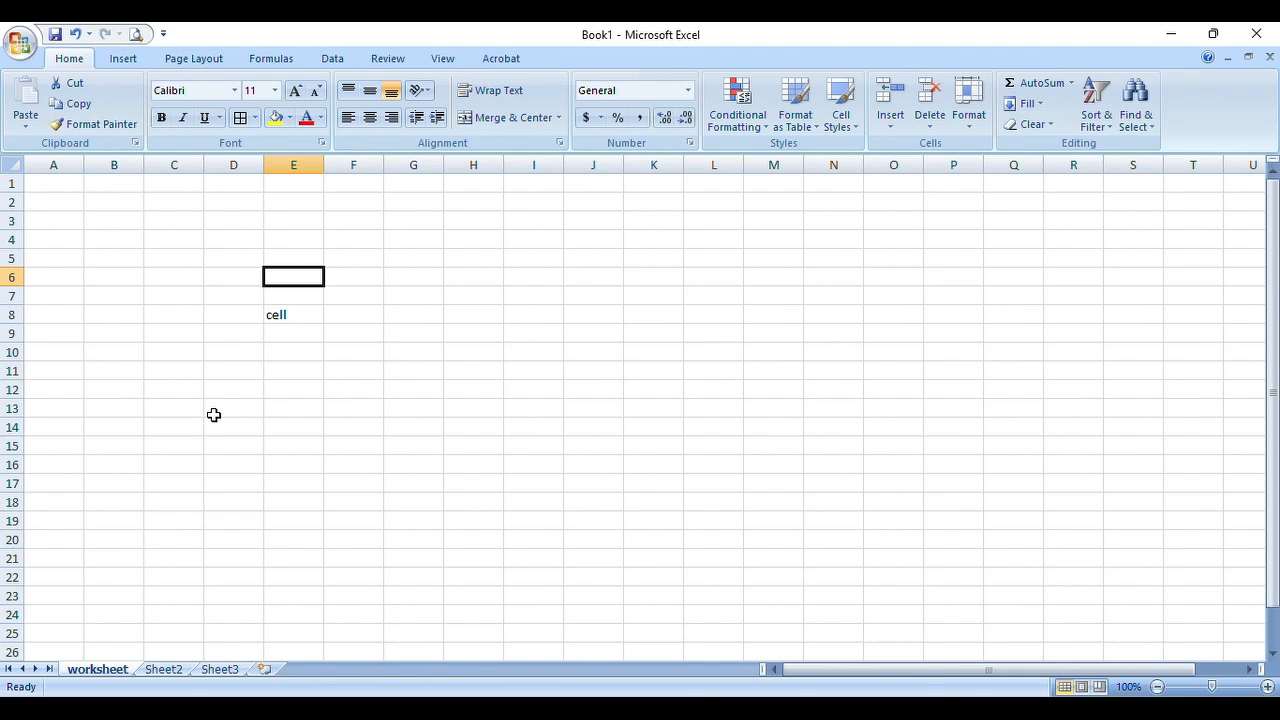
pyautogui.click(172, 670)
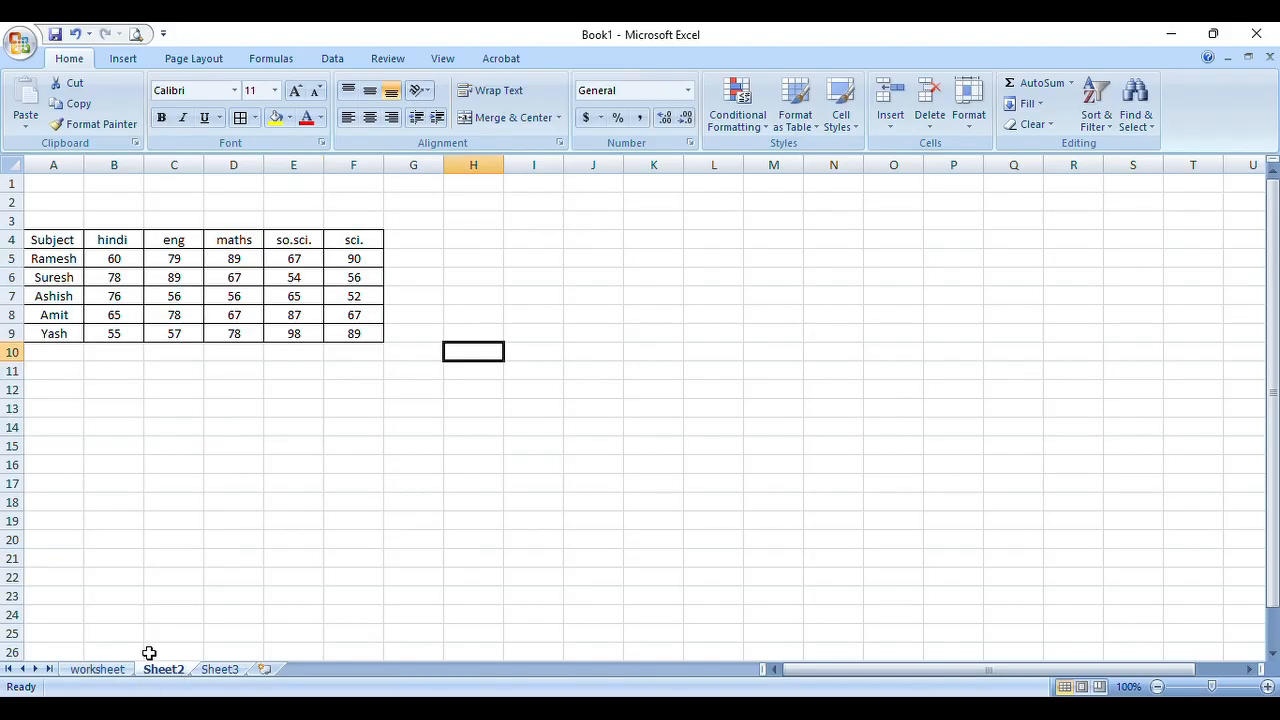
pyautogui.moveTo(50, 241); pyautogui.dragTo(357, 241)
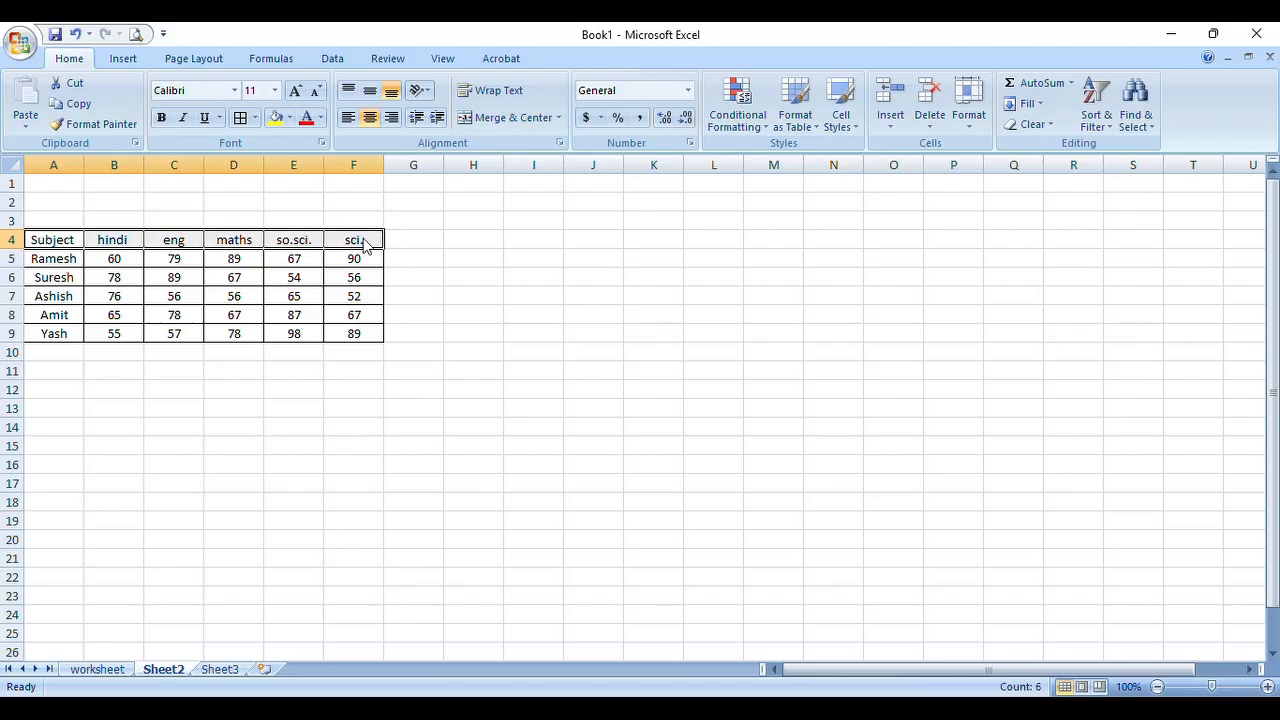
pyautogui.hotkey('ctrl', 'c')
# Return to the sheet named "worksheet" and delete the text "cell" from E8
pyautogui.click(112, 672)
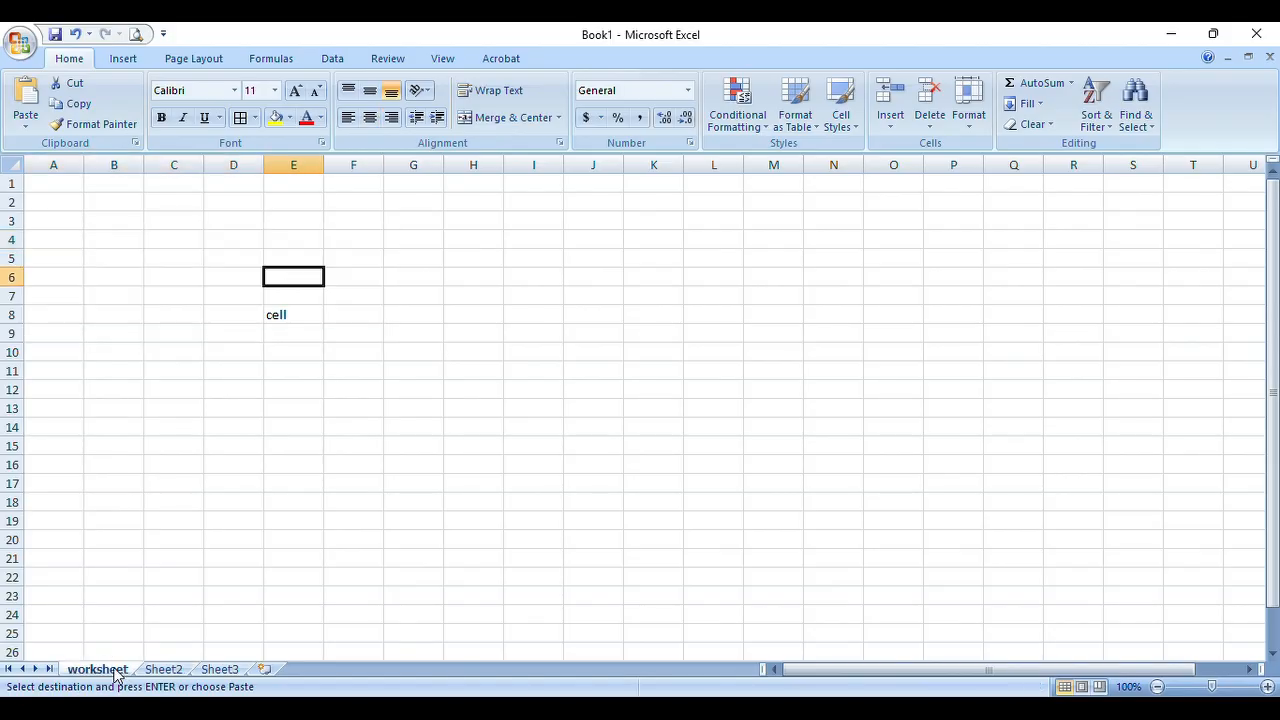
pyautogui.click(300, 313)
pyautogui.press('Delete')
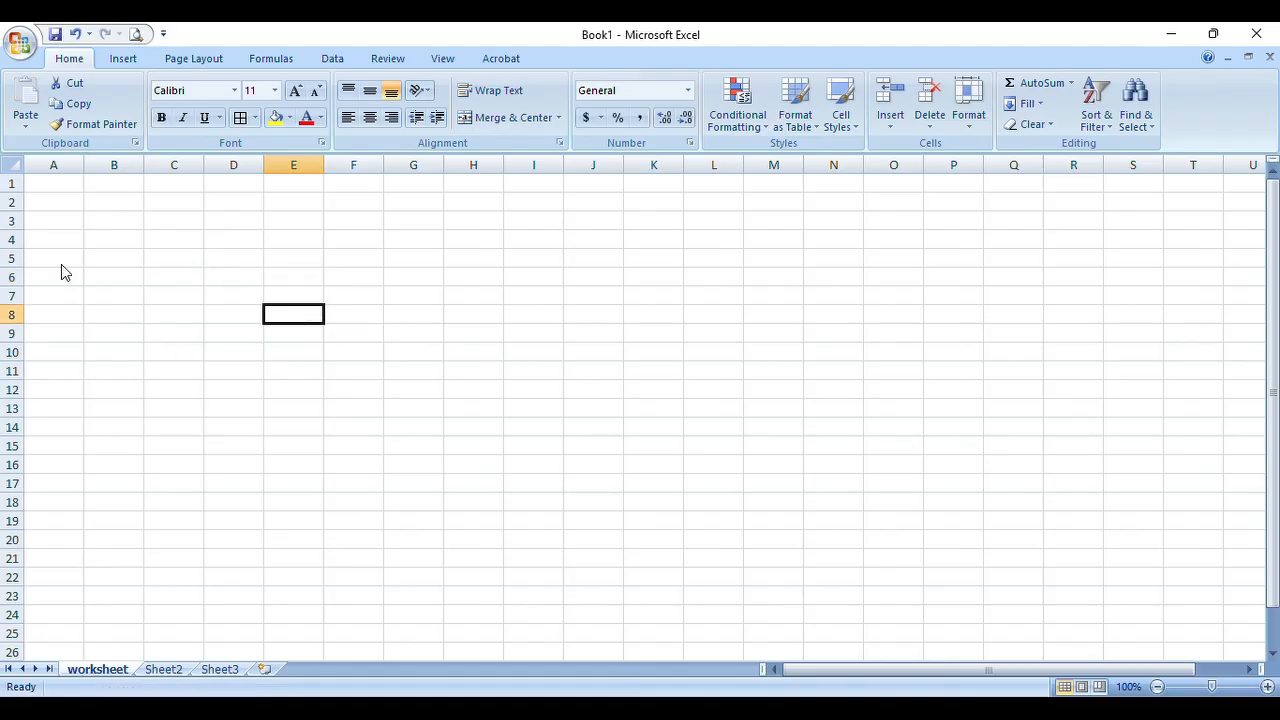
pyautogui.moveTo(60, 262); pyautogui.dragTo(487, 256)
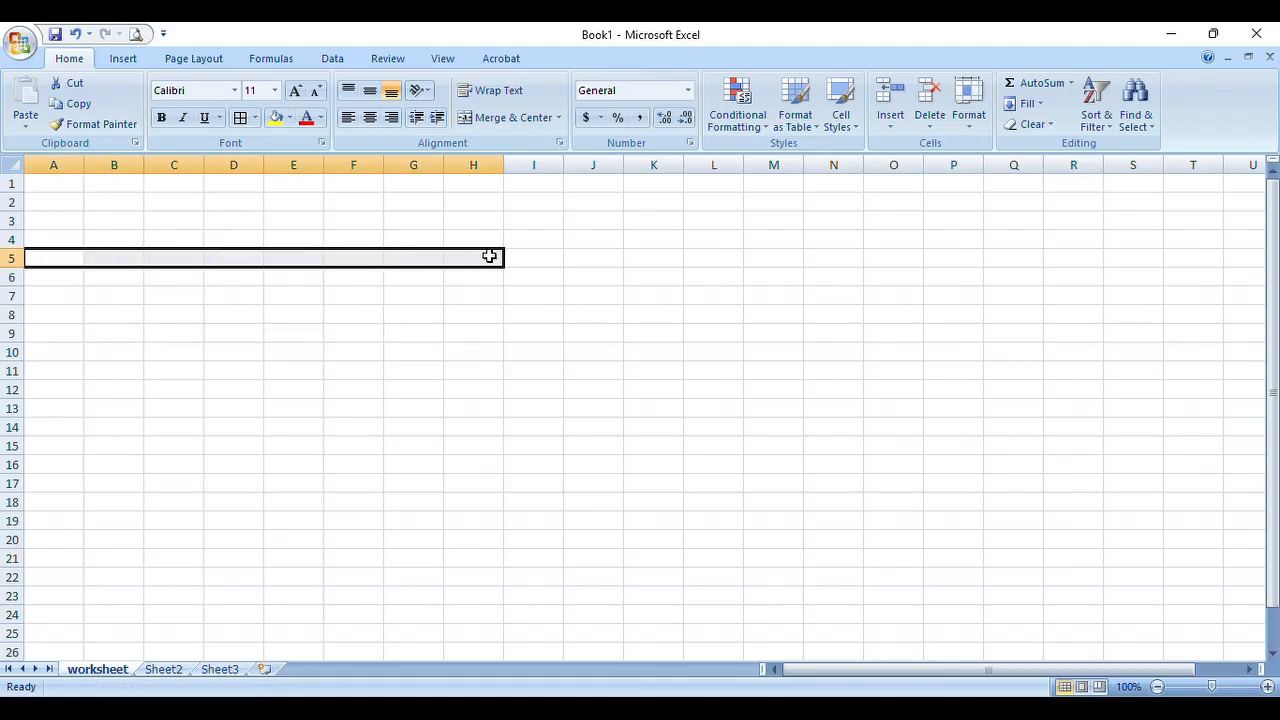
pyautogui.click(437, 369)
pyautogui.hotkey('ctrl', 'c')
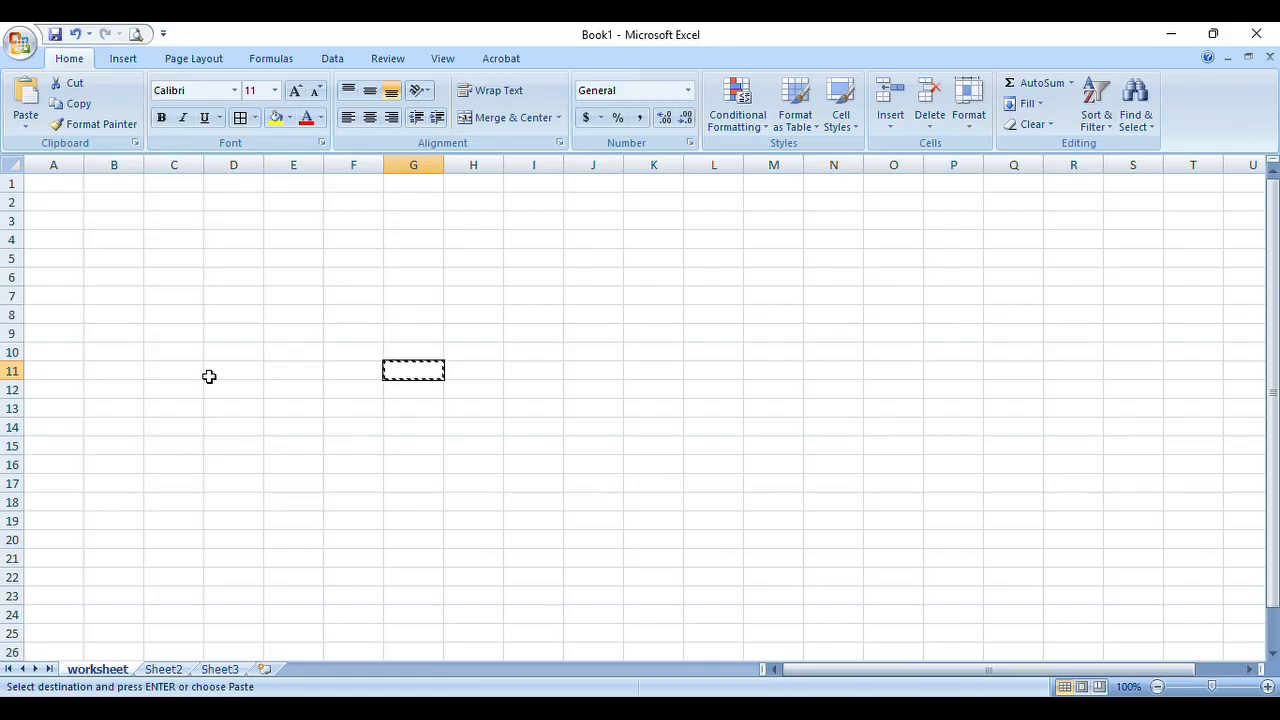
pyautogui.click(245, 389)
# Copy the marks table A4:F10 from Sheet2 and paste it into the sheet named "worksheet" starting at A6
pyautogui.click(163, 669)
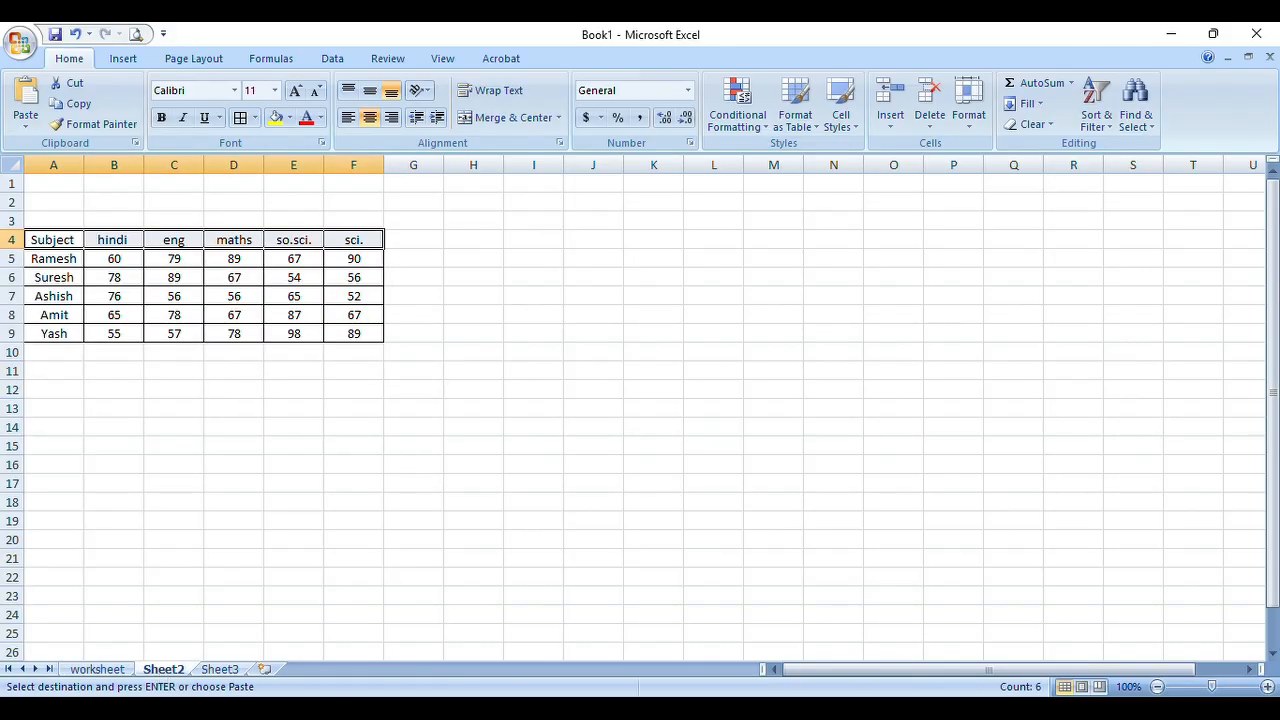
pyautogui.moveTo(57, 245); pyautogui.dragTo(358, 346)
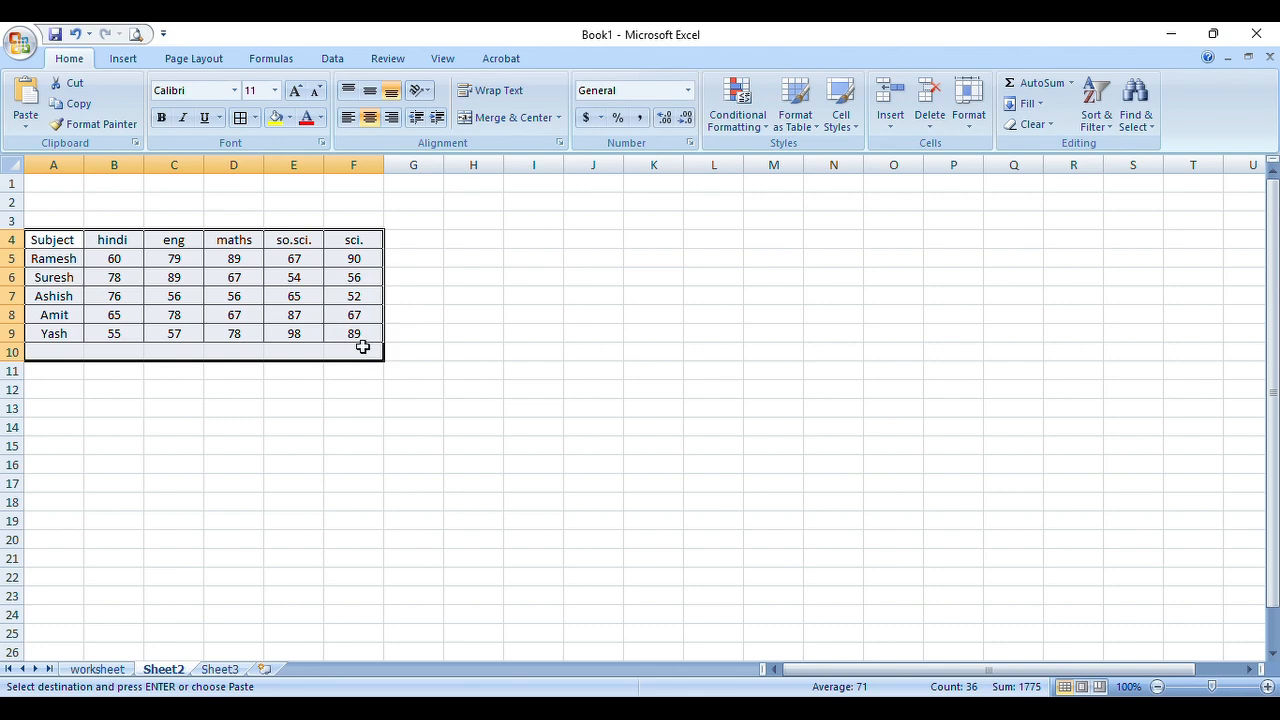
pyautogui.hotkey('ctrl', 'c')
pyautogui.click(97, 669)
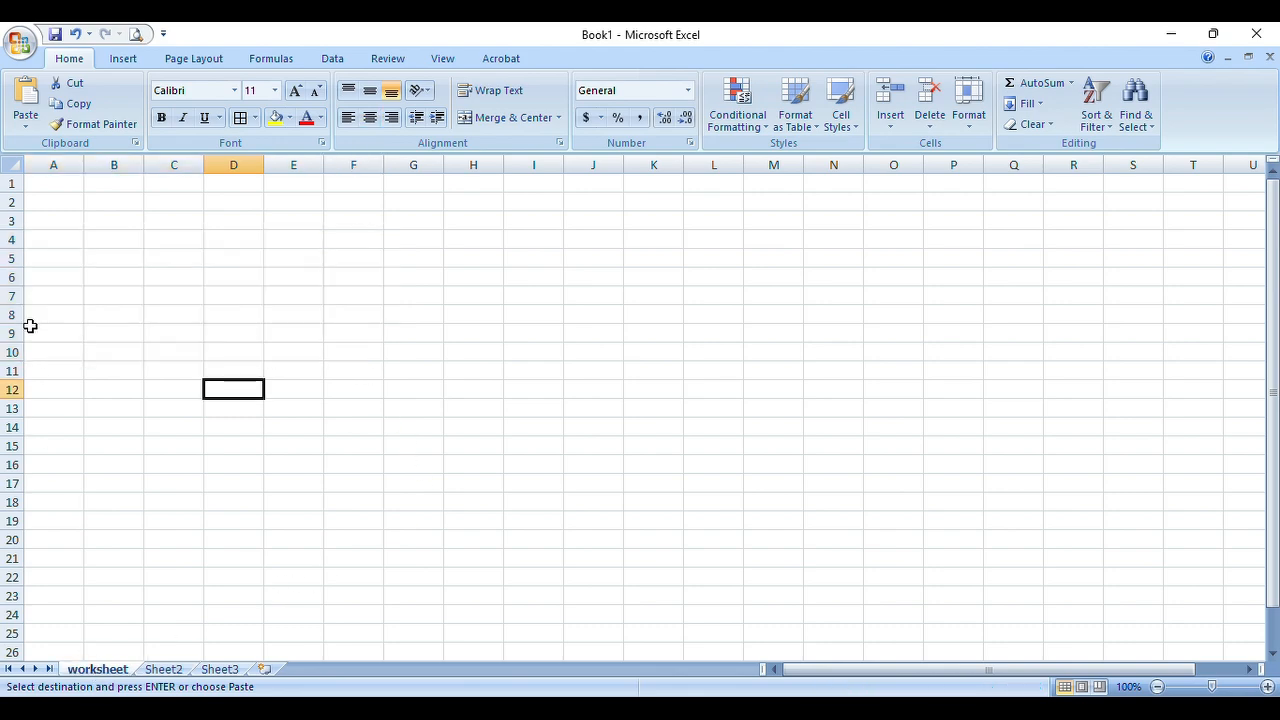
pyautogui.moveTo(44, 271); pyautogui.dragTo(449, 446)
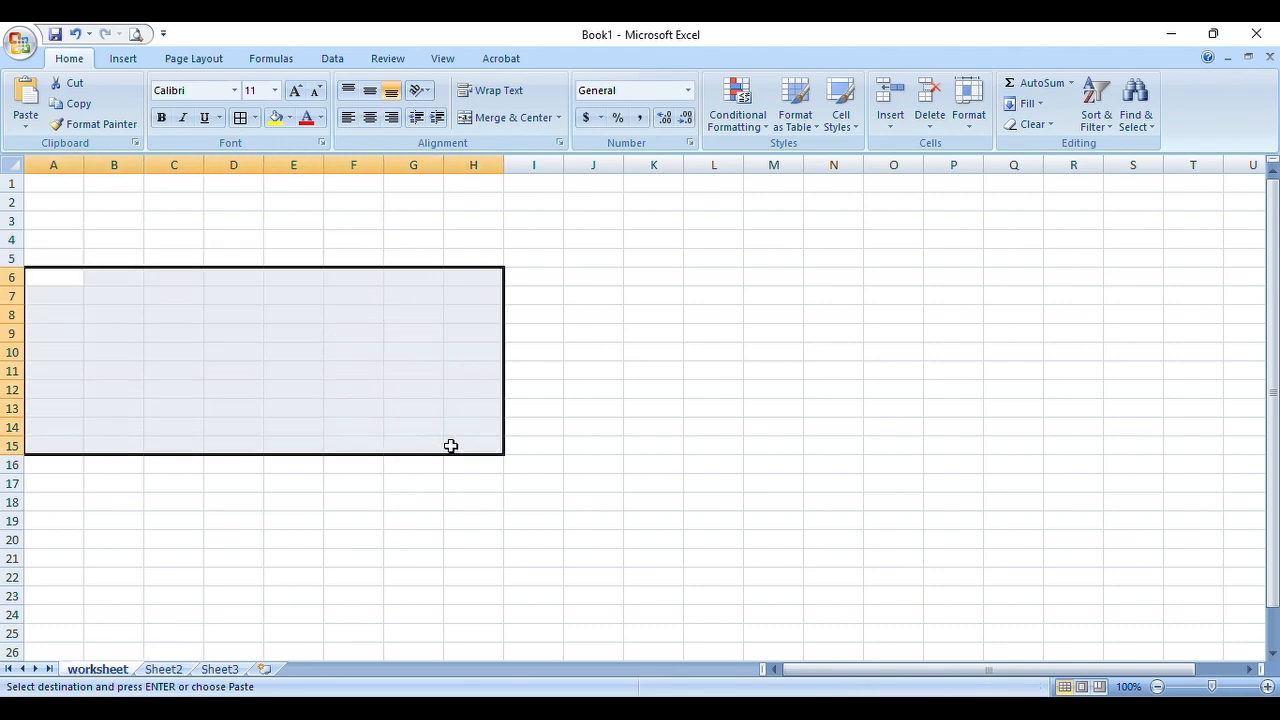
pyautogui.hotkey('ctrl', 'v')
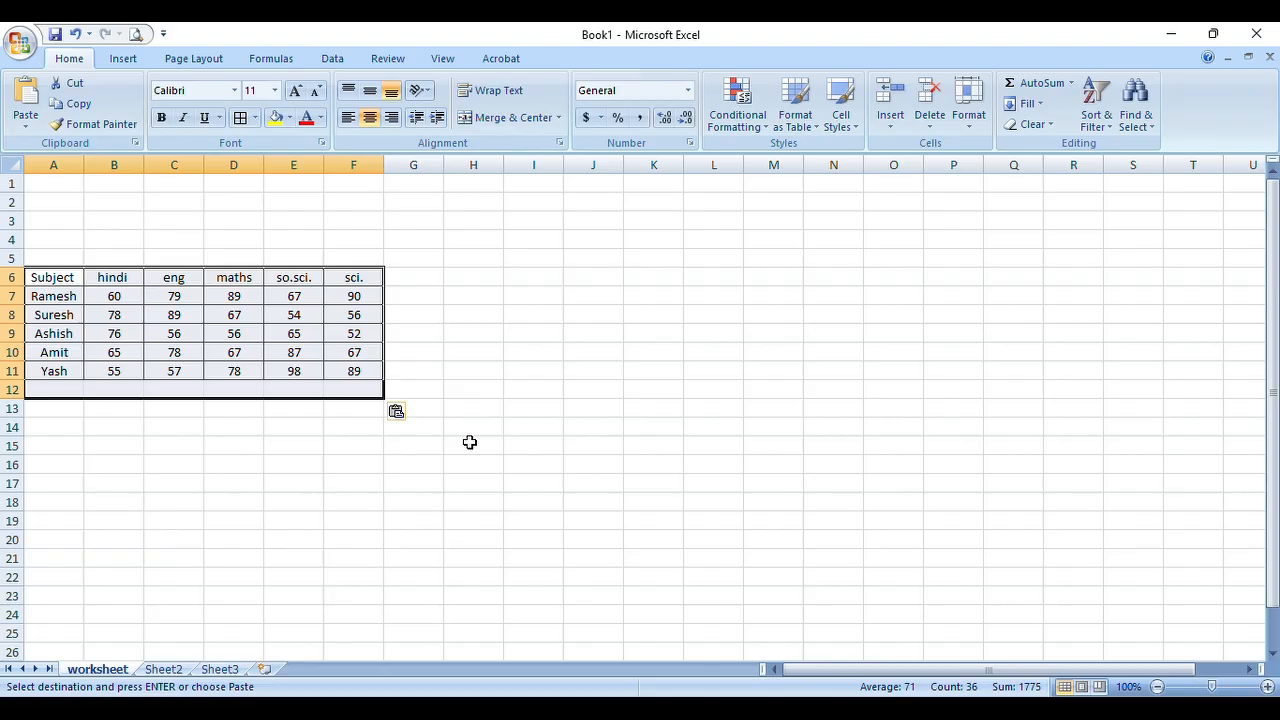
pyautogui.click(533, 370)
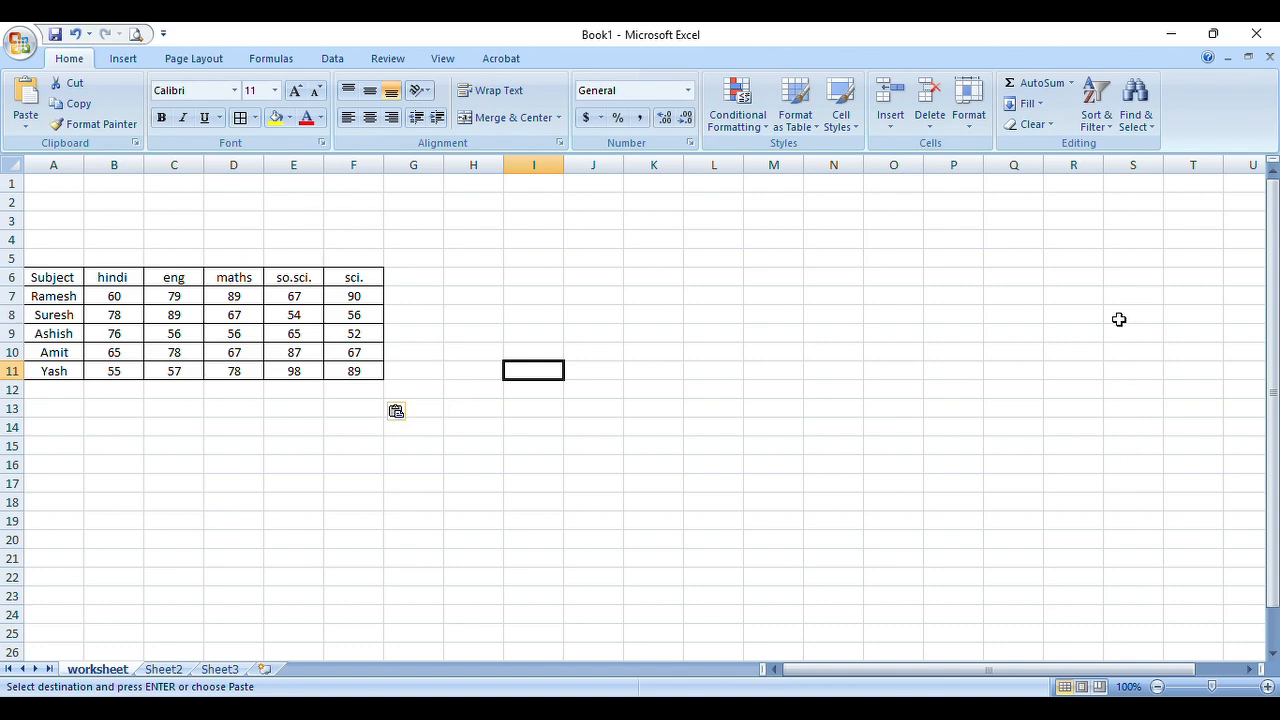
# Total the first student's marks in G7 using AutoSum over the range B7:F7
pyautogui.click(1071, 84)
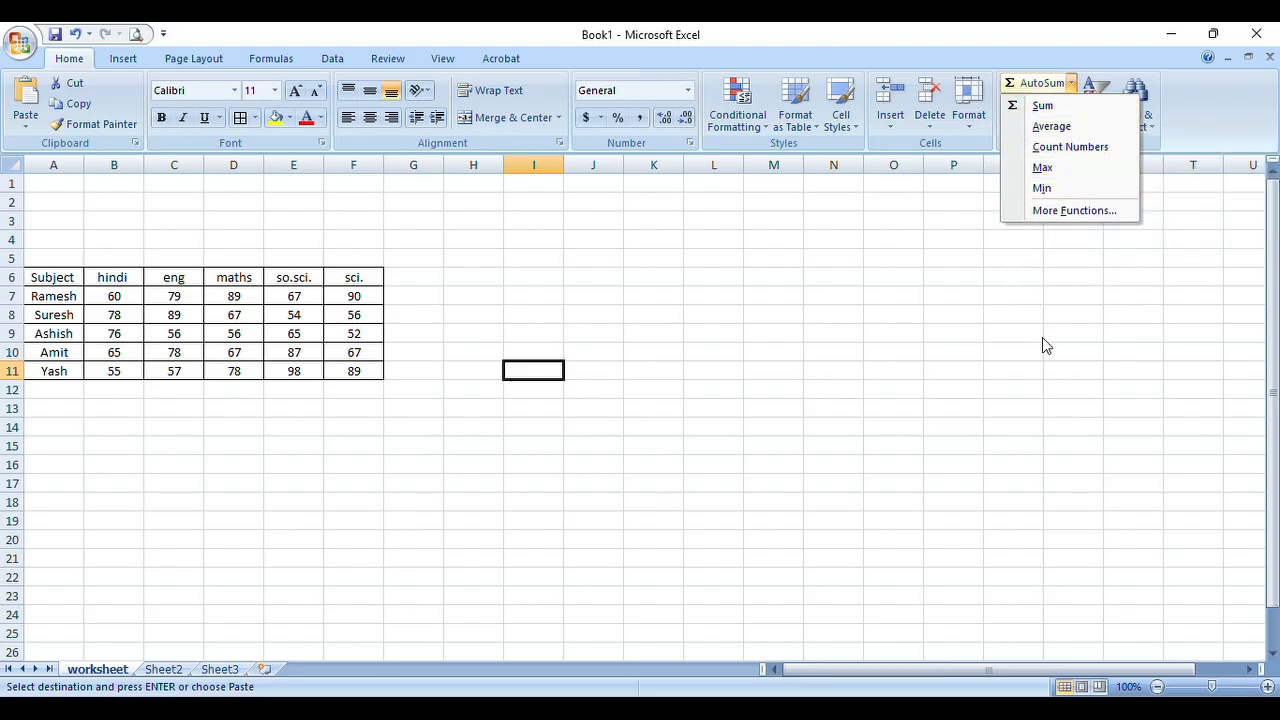
pyautogui.click(887, 338)
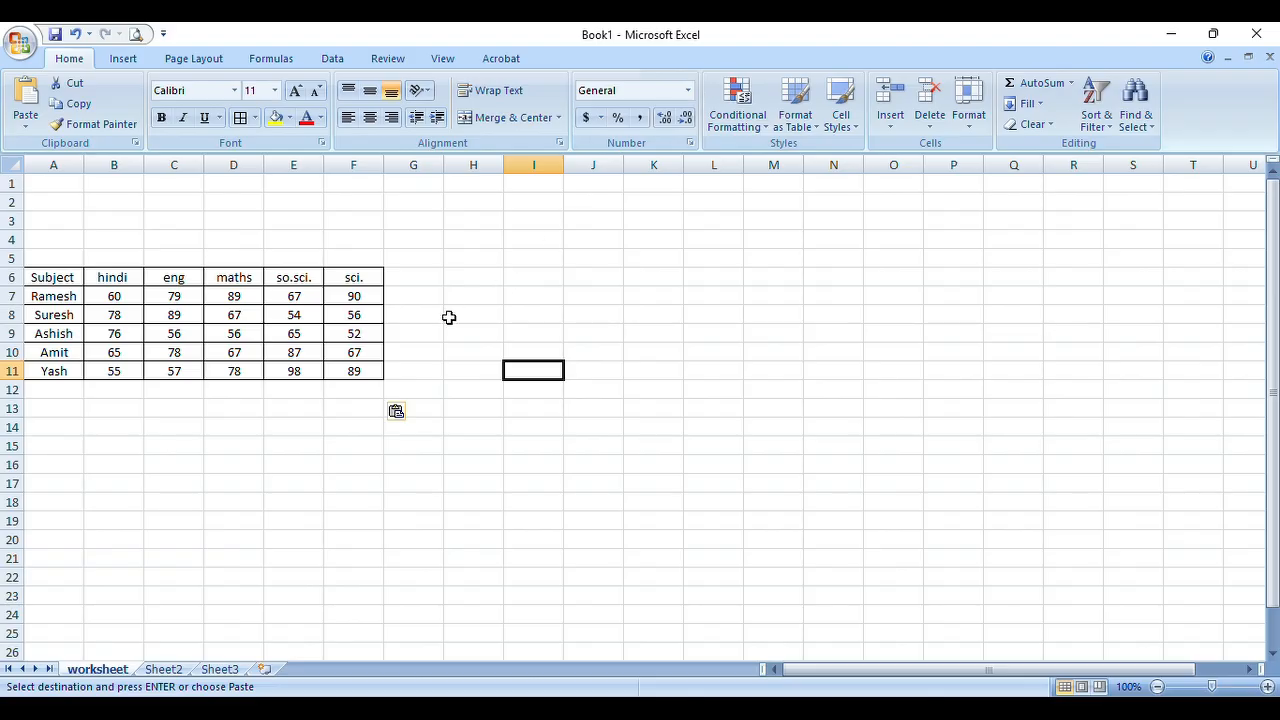
pyautogui.click(421, 277)
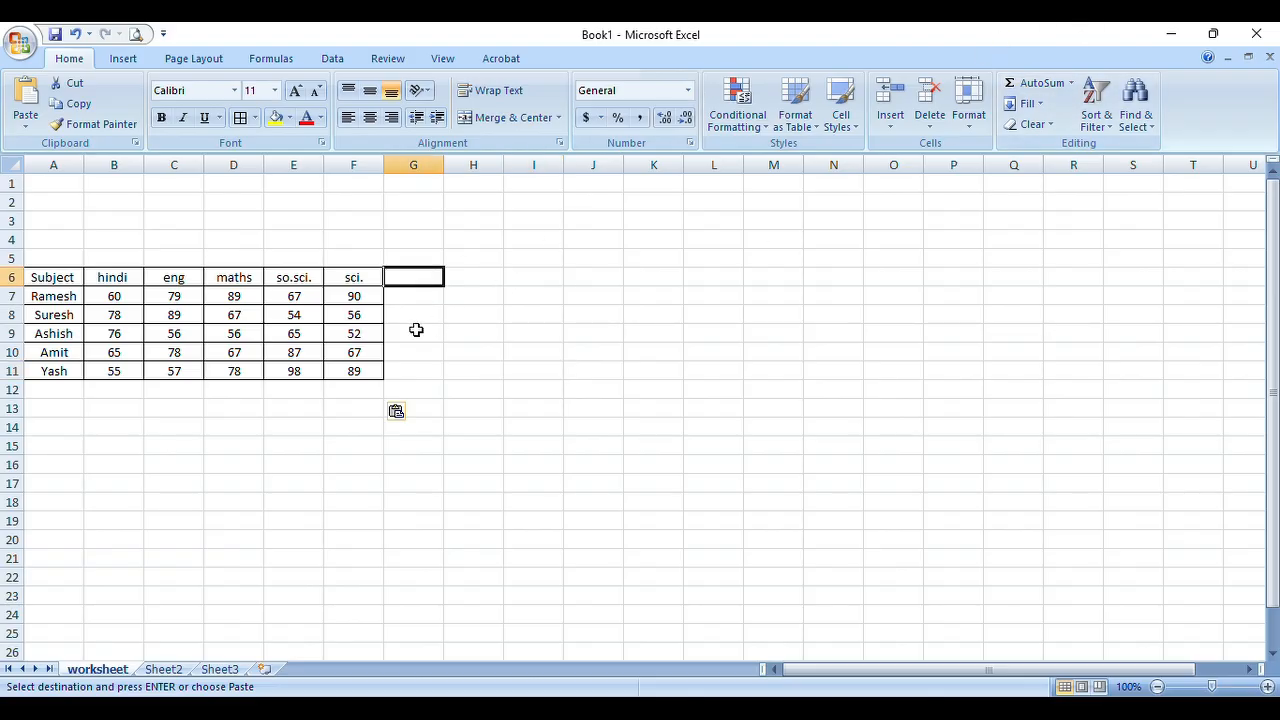
pyautogui.click(407, 298)
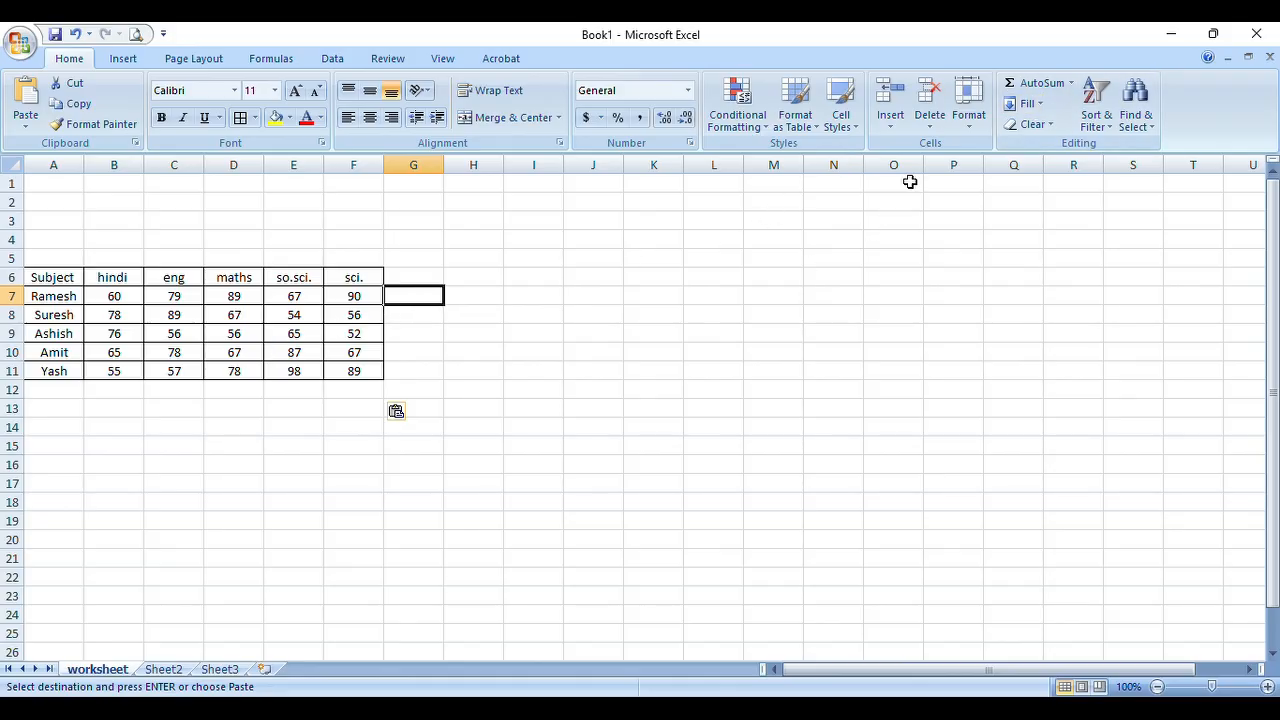
pyautogui.click(1043, 90)
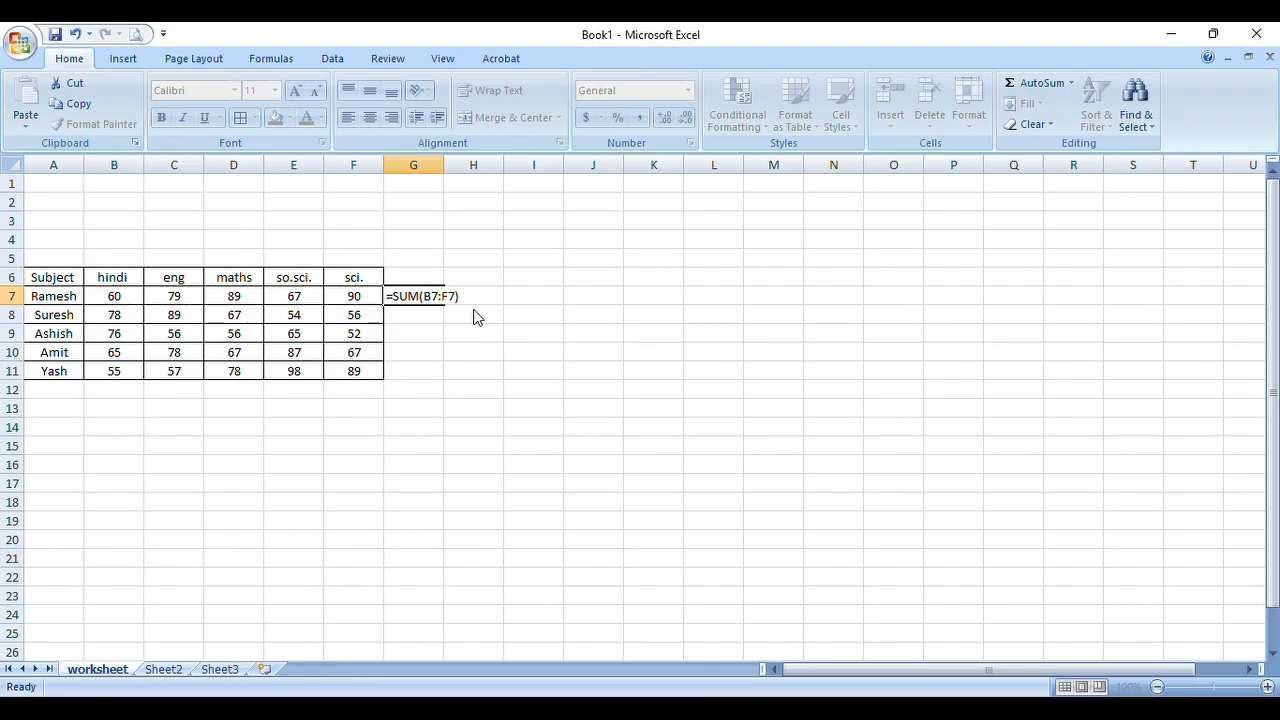
pyautogui.press('Return')
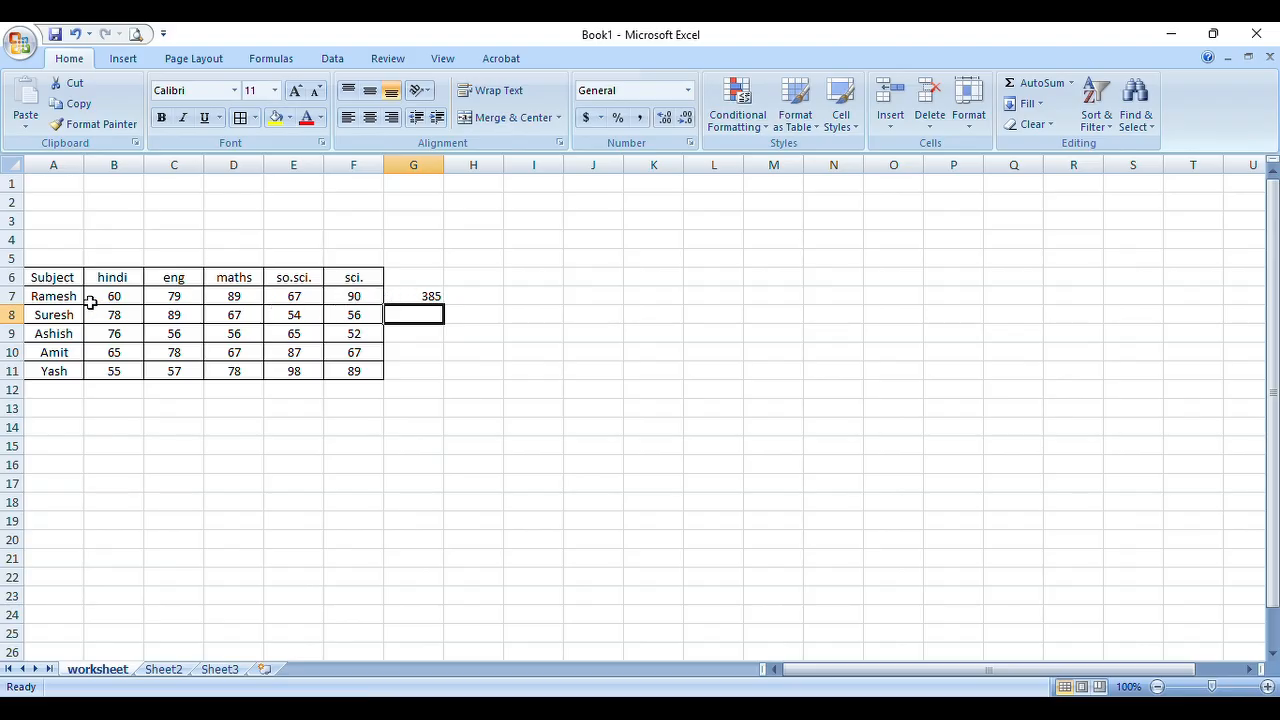
# Make the total in cell G7 bold
pyautogui.click(131, 304)
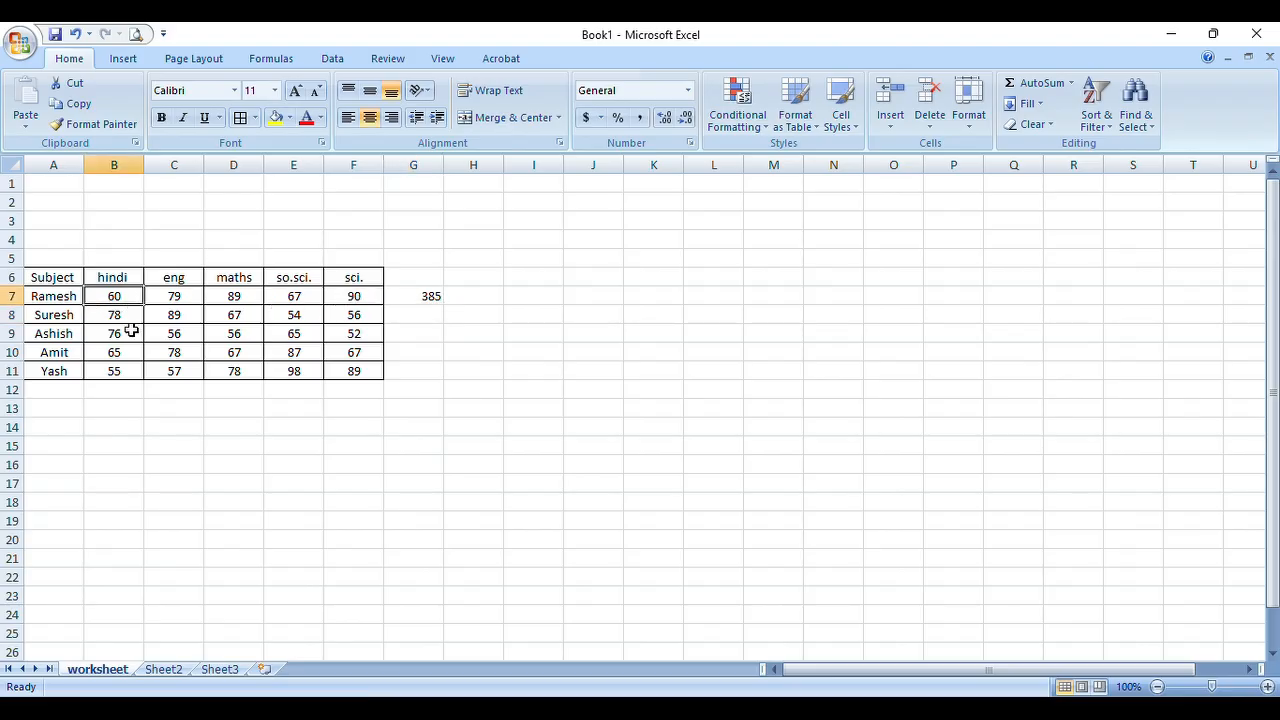
pyautogui.click(431, 294)
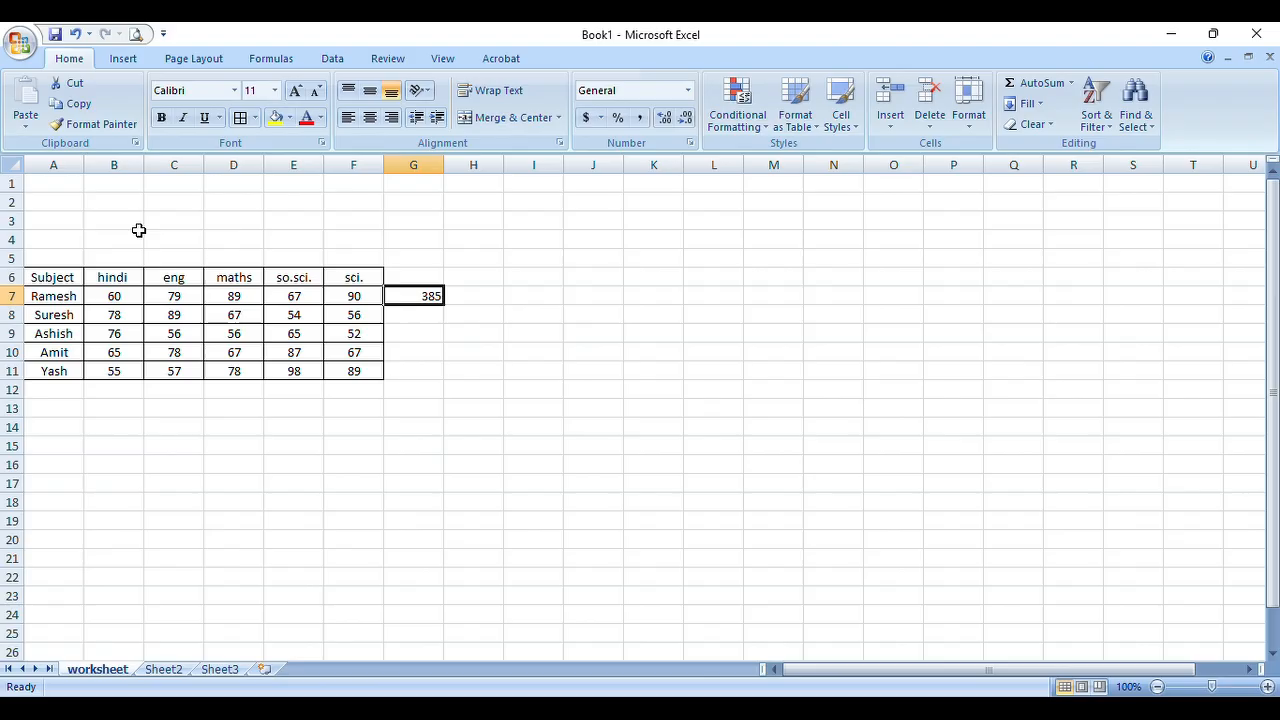
pyautogui.click(161, 118)
pyautogui.click(404, 330)
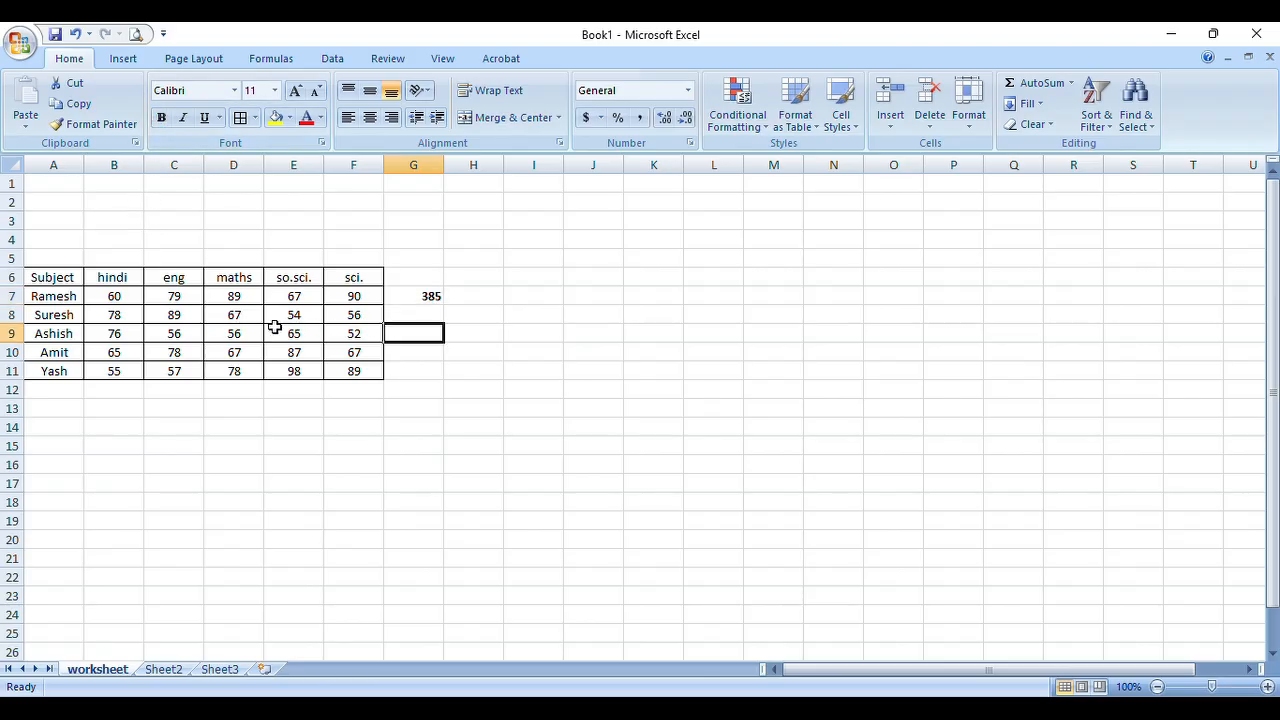
# Change the first student's hindi mark in B7 to 65 and check the total in G7
pyautogui.click(122, 295)
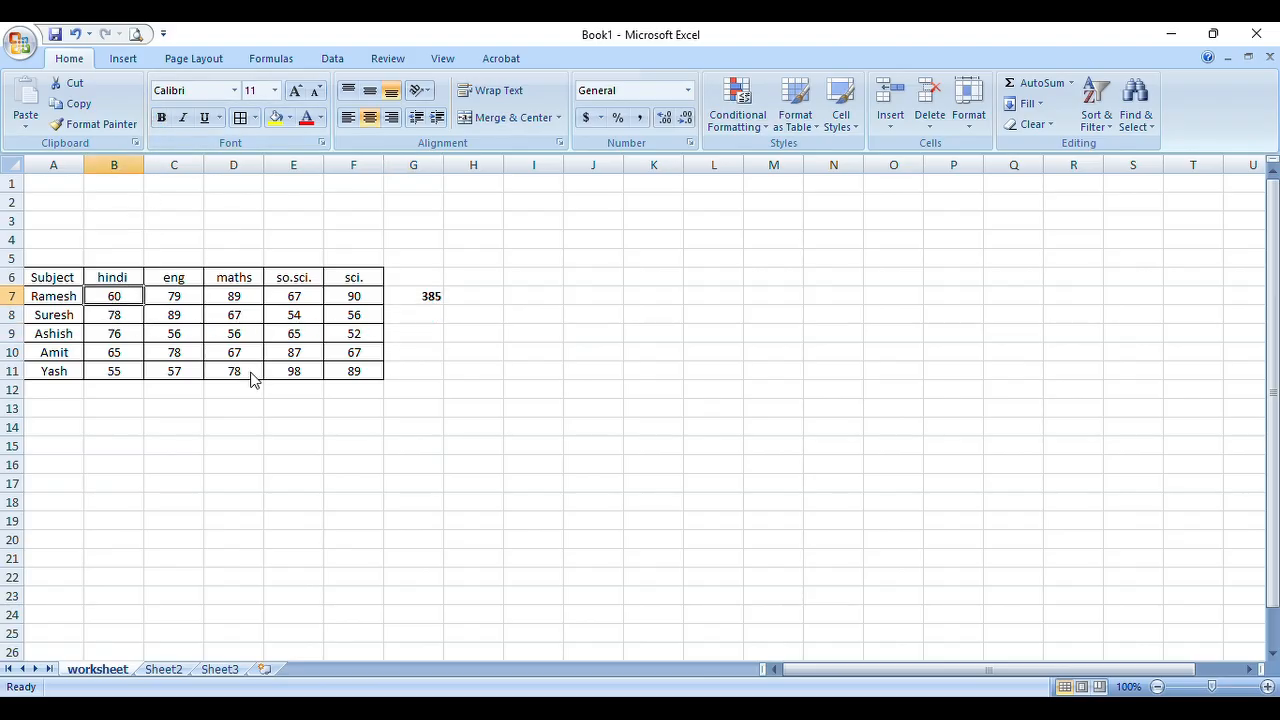
pyautogui.write('6')
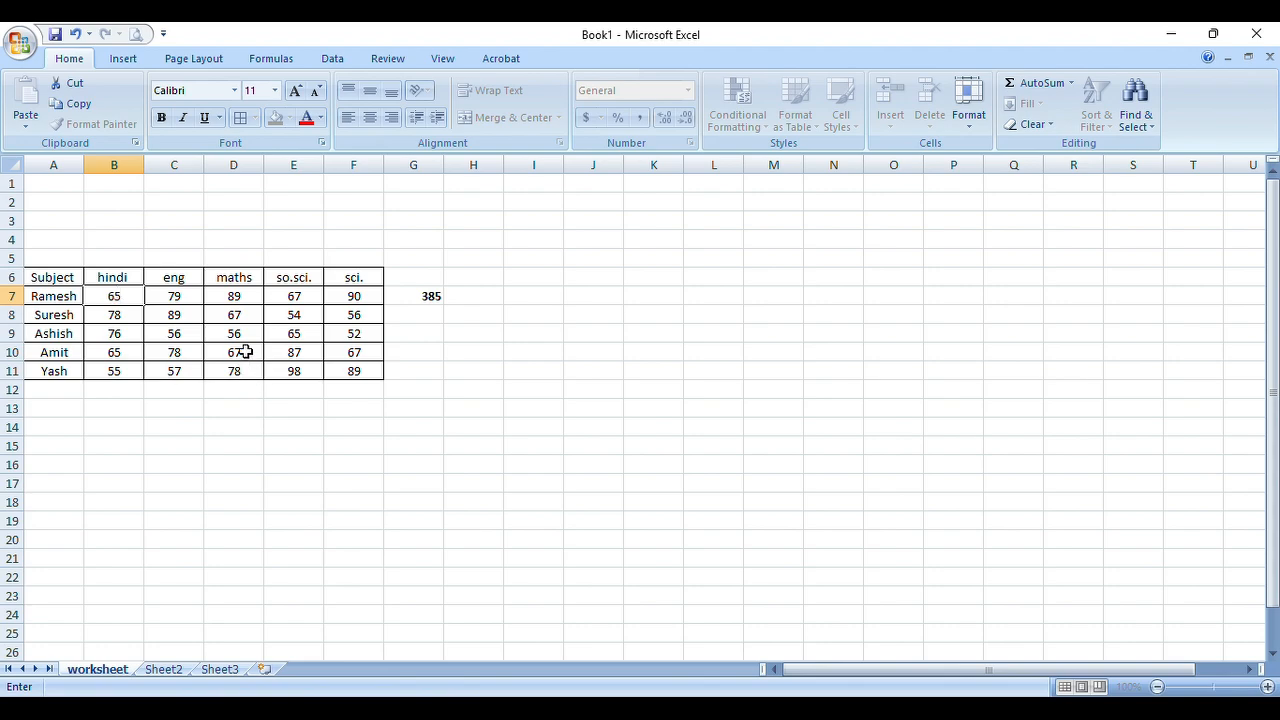
pyautogui.click(247, 352)
pyautogui.click(429, 297)
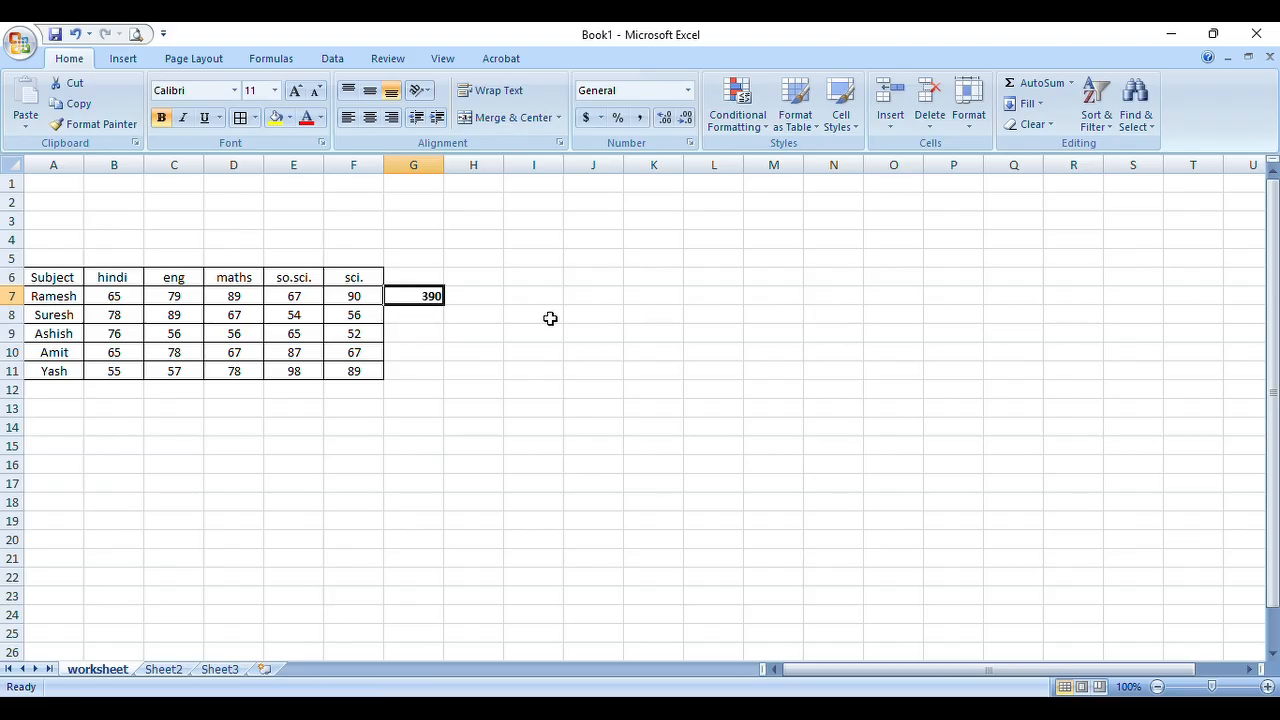
pyautogui.click(471, 463)
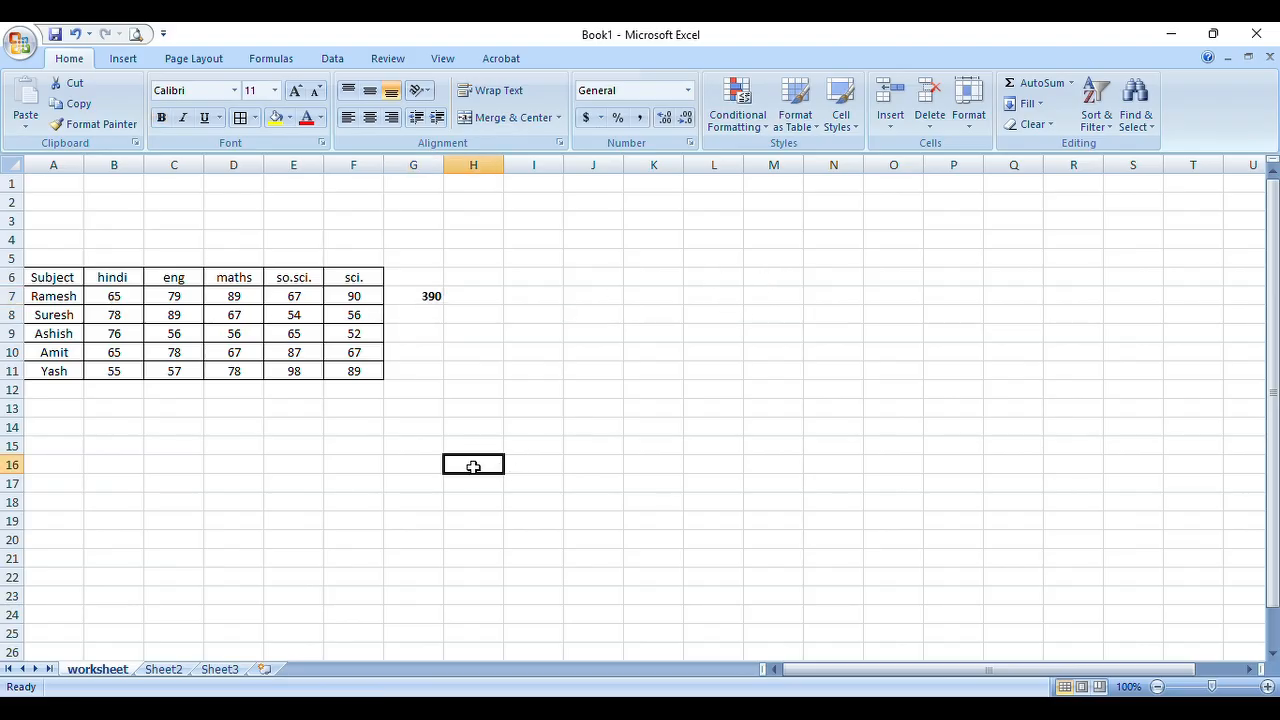
# Try to fill the total formula from G7 down through G11
pyautogui.click(422, 296)
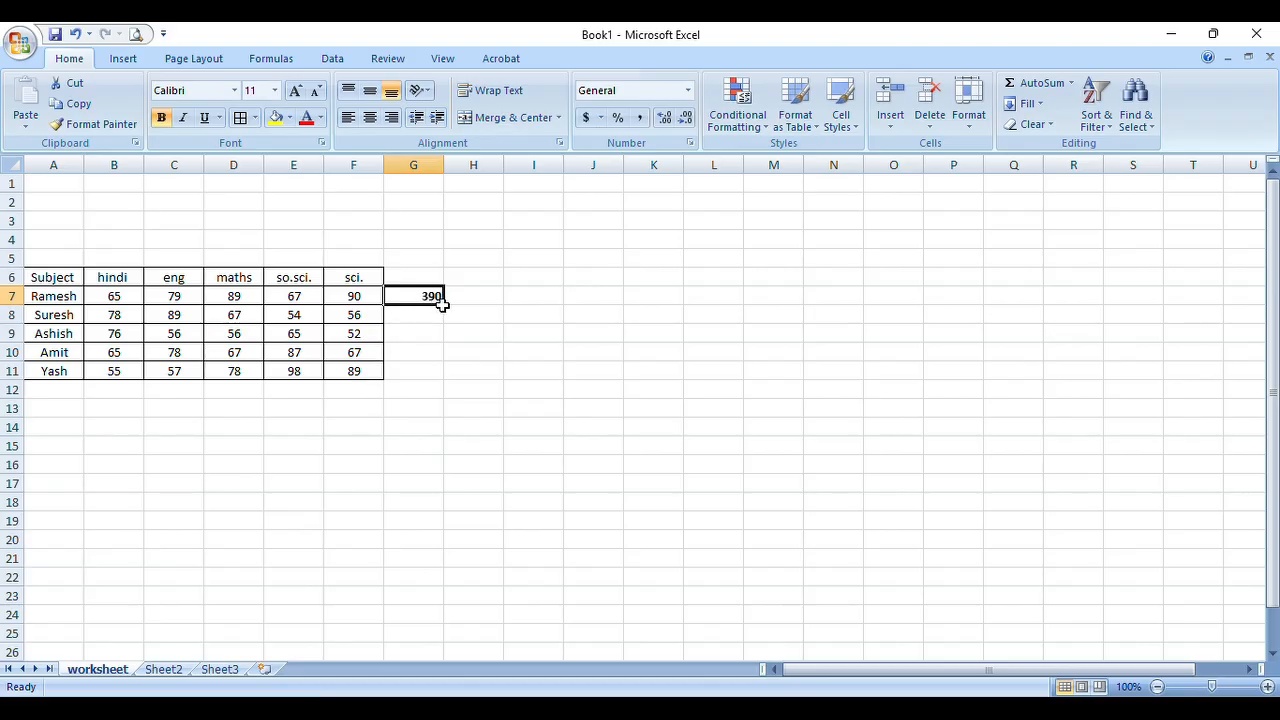
pyautogui.click(422, 320)
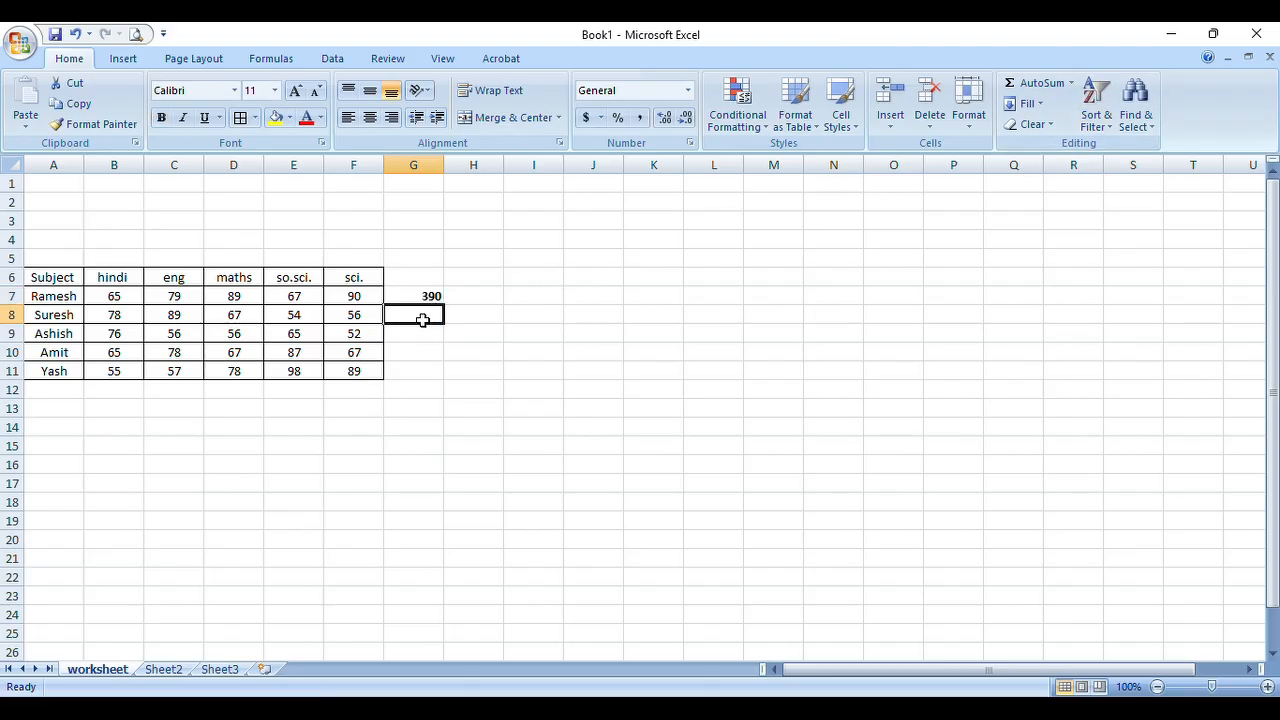
pyautogui.click(371, 462)
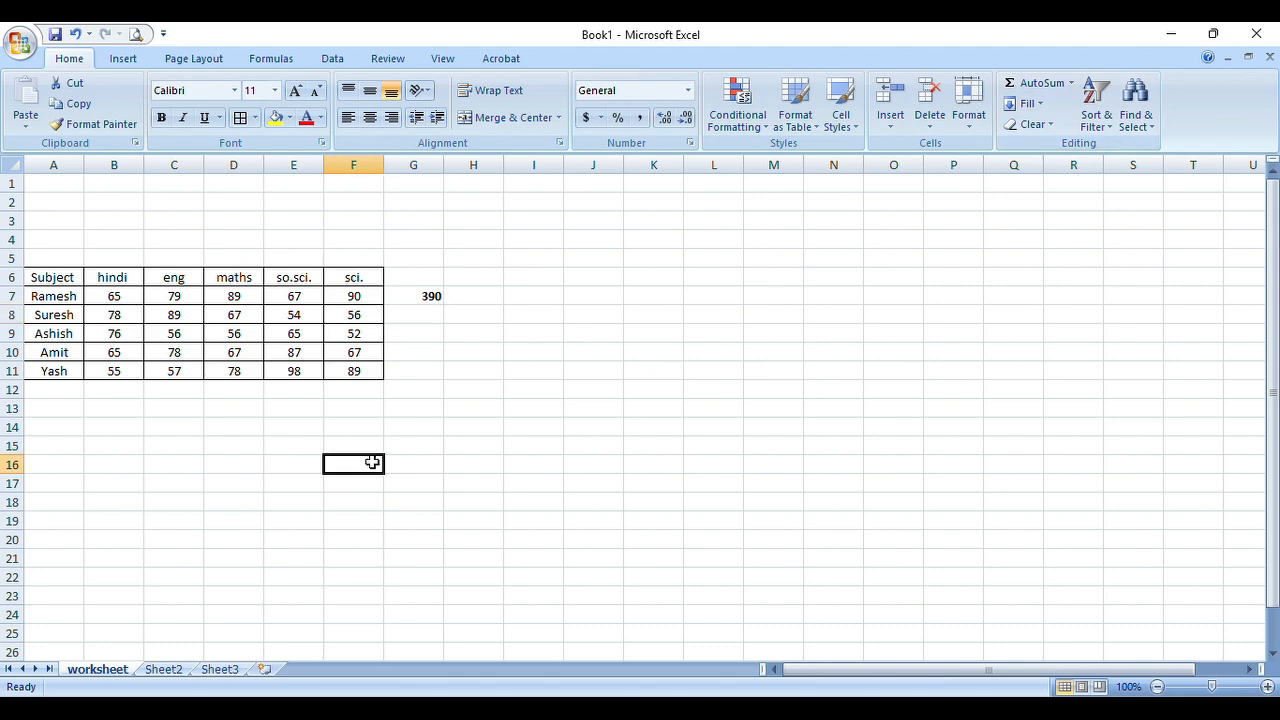
pyautogui.click(412, 298)
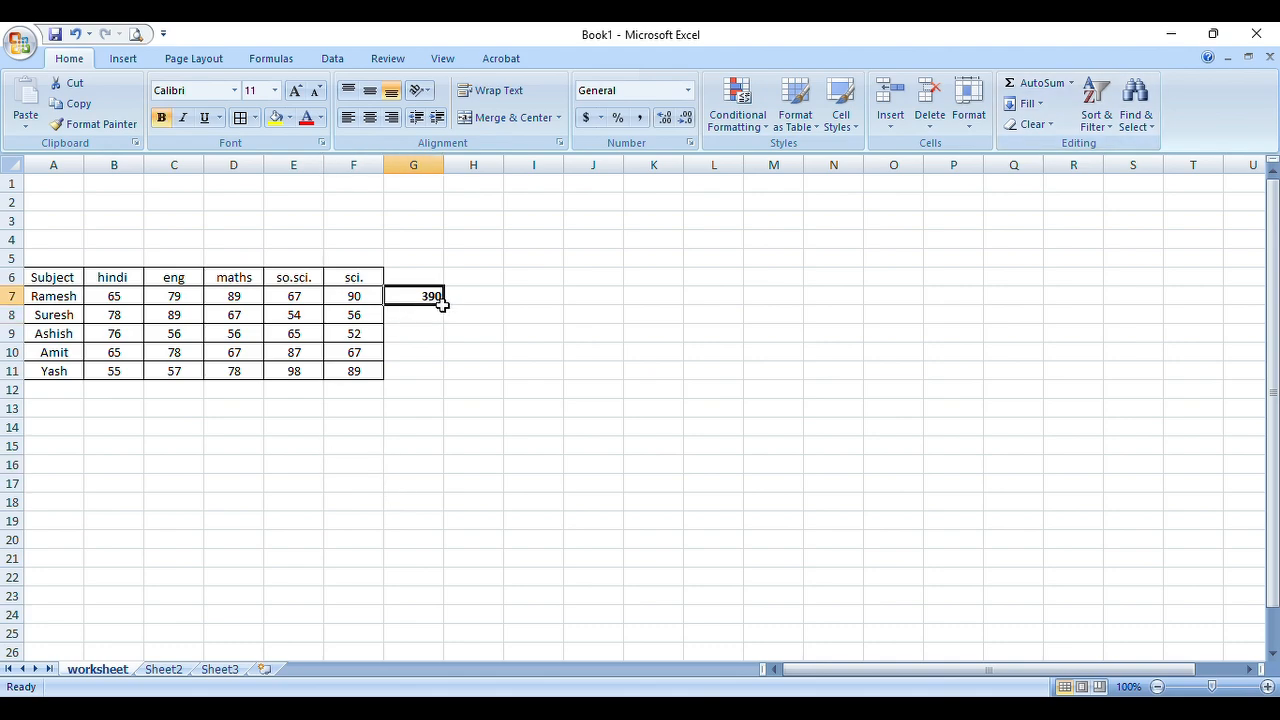
pyautogui.moveTo(438, 307)
pyautogui.mouseDown()
pyautogui.moveTo(448, 332)
pyautogui.moveTo(443, 309)
pyautogui.moveTo(443, 360)
pyautogui.moveTo(428, 378)
pyautogui.mouseUp()
pyautogui.click(424, 300)
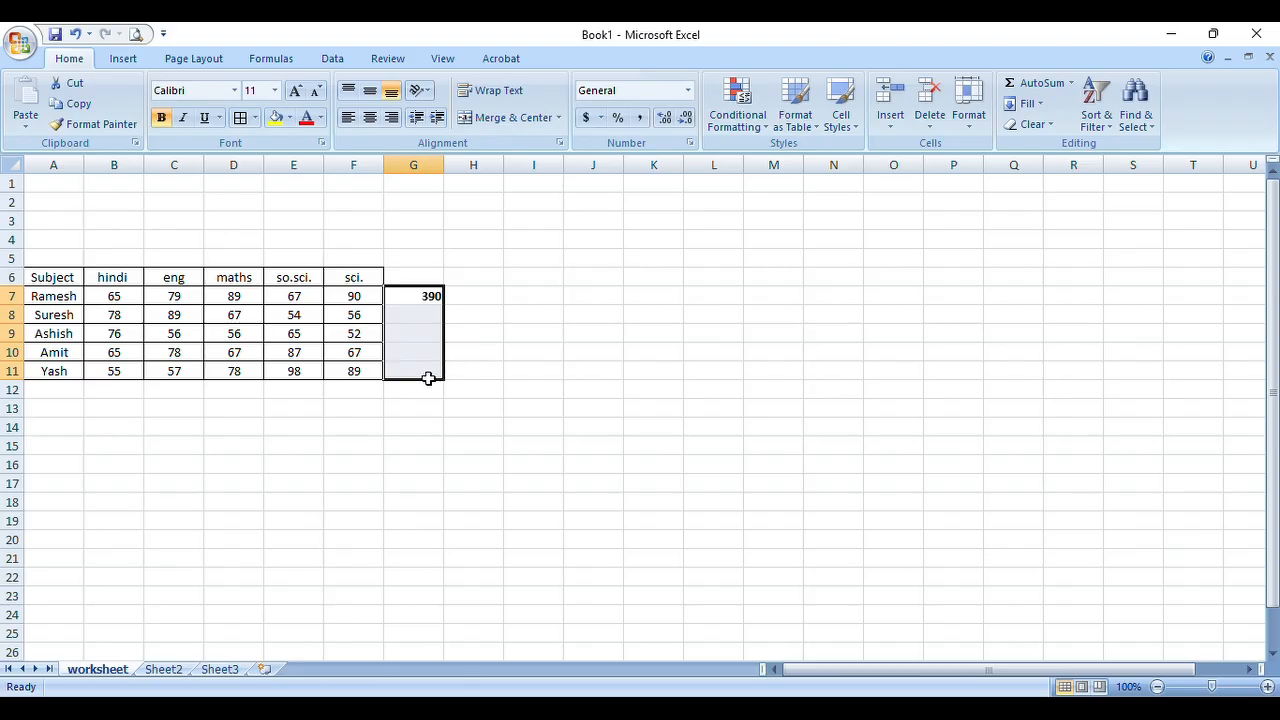
pyautogui.click(453, 386)
pyautogui.click(429, 296)
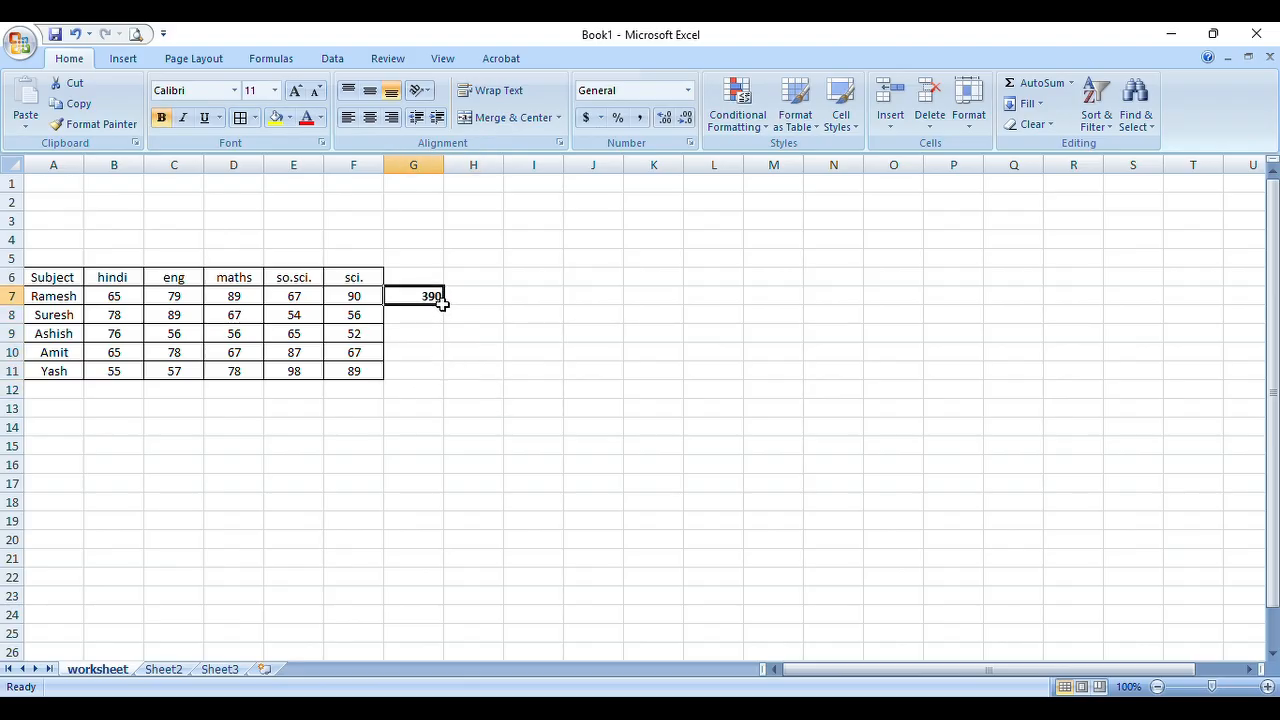
pyautogui.moveTo(442, 303); pyautogui.dragTo(433, 363)
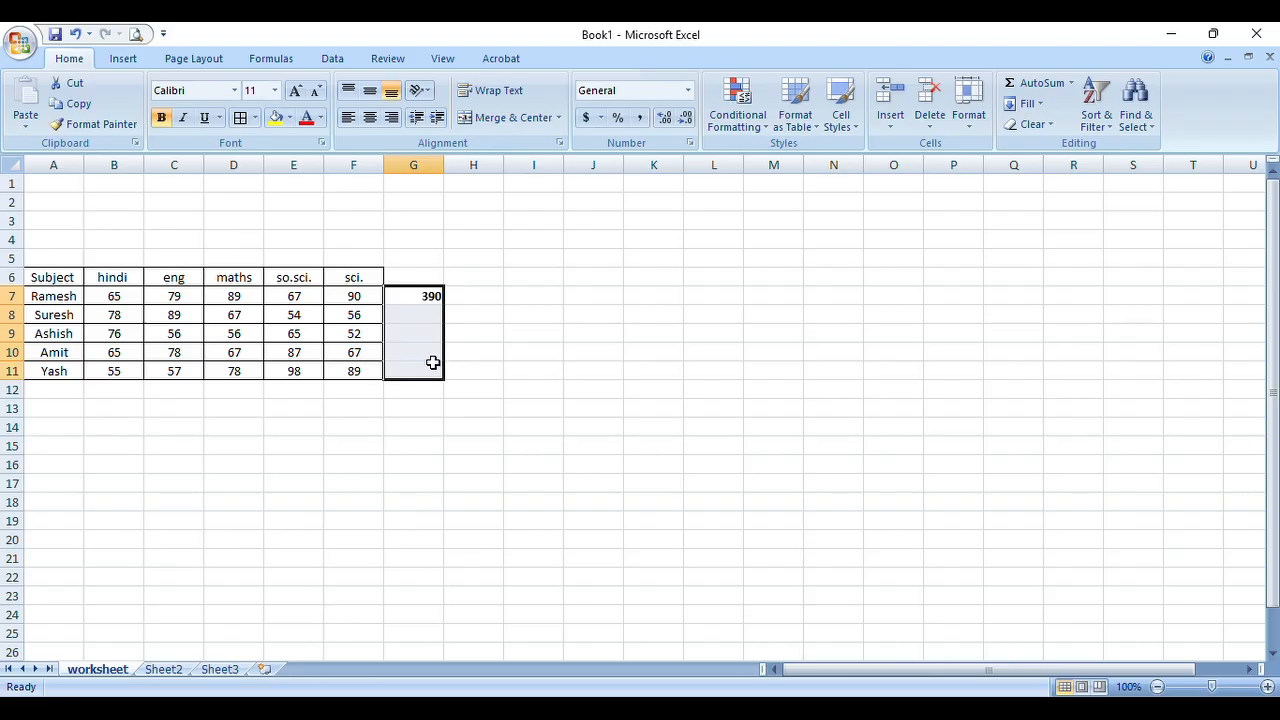
pyautogui.click(483, 328)
pyautogui.click(440, 294)
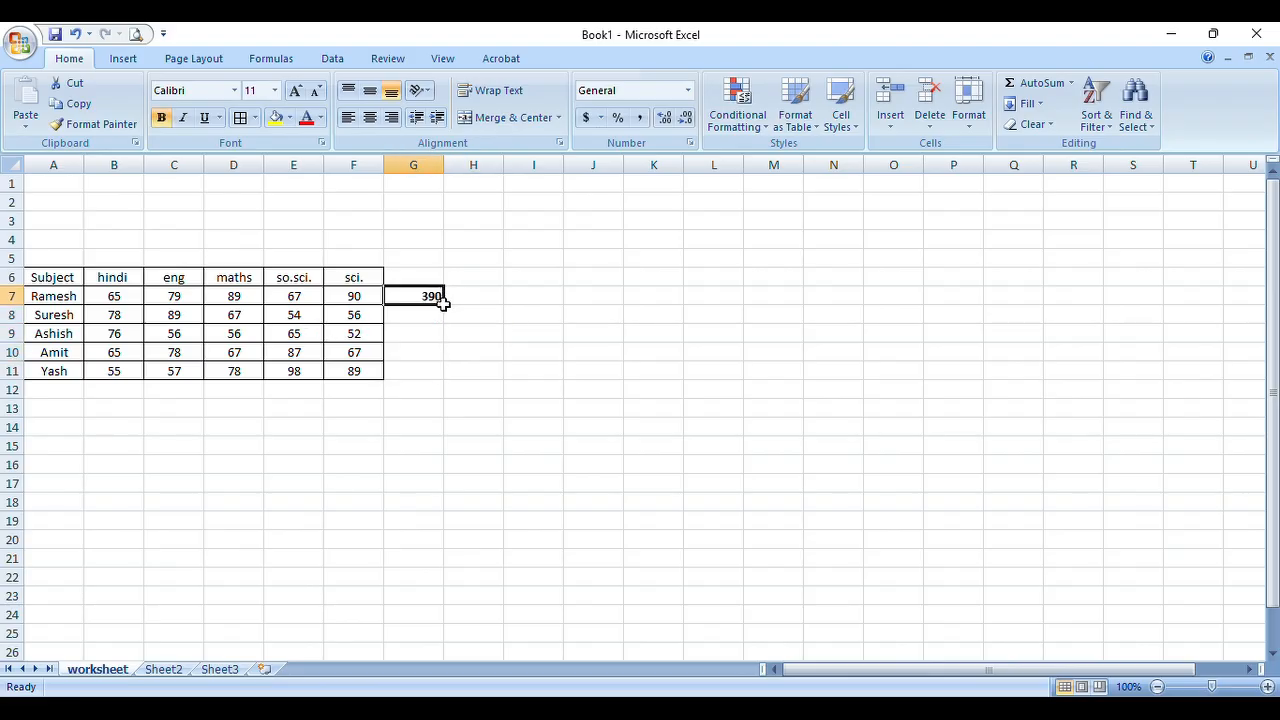
pyautogui.moveTo(443, 303); pyautogui.dragTo(436, 375)
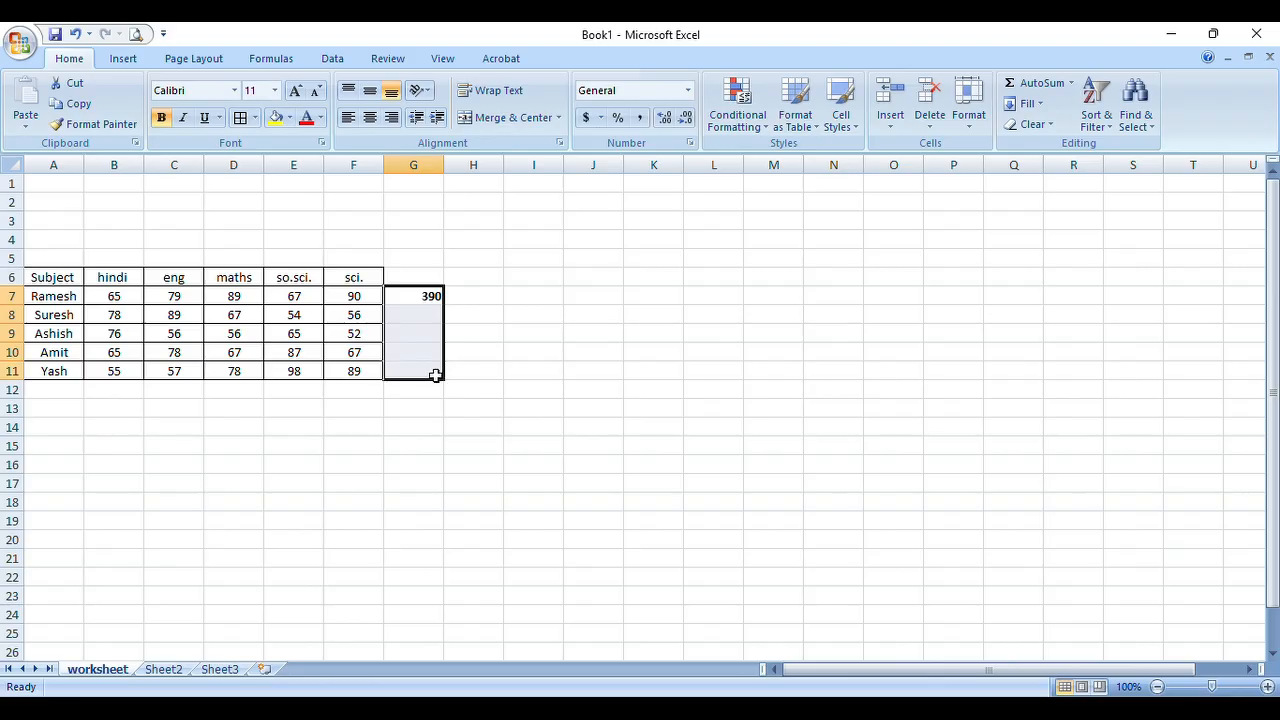
pyautogui.click(518, 313)
pyautogui.click(424, 299)
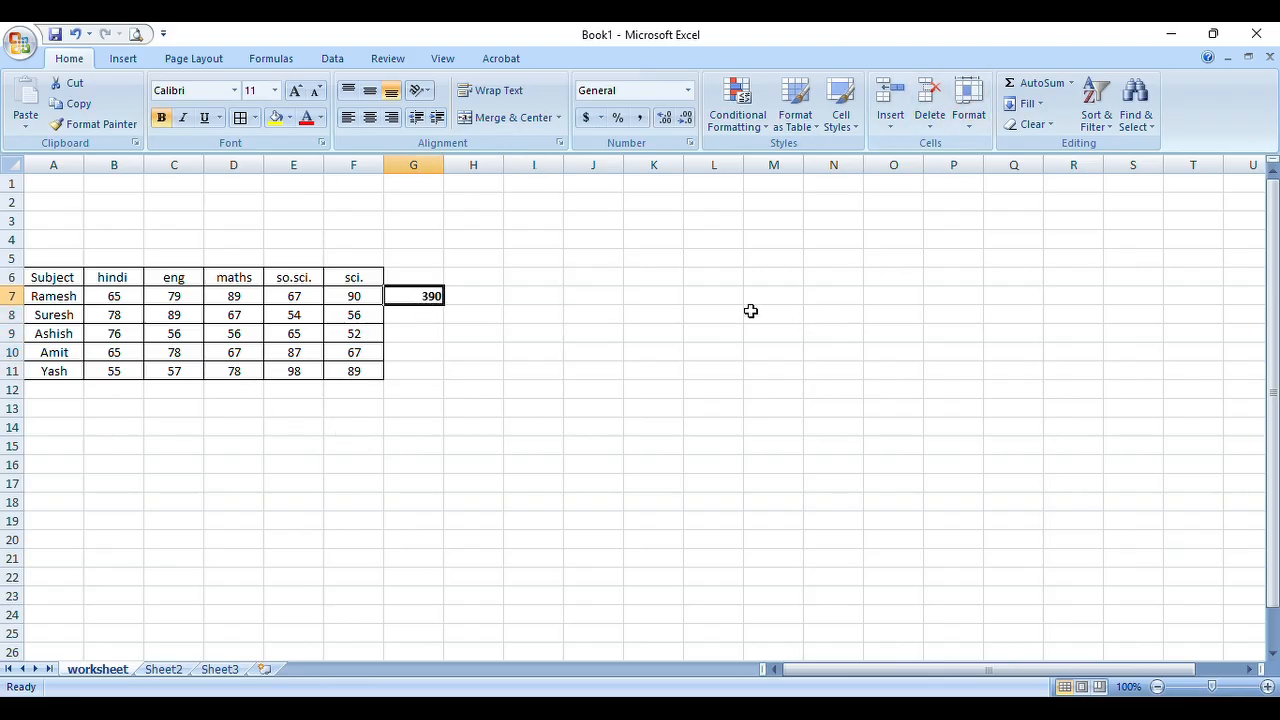
# Add AutoSum totals in G8, G9, G10 and G11 for the other four students, accepting the suggested range each time
pyautogui.click(410, 320)
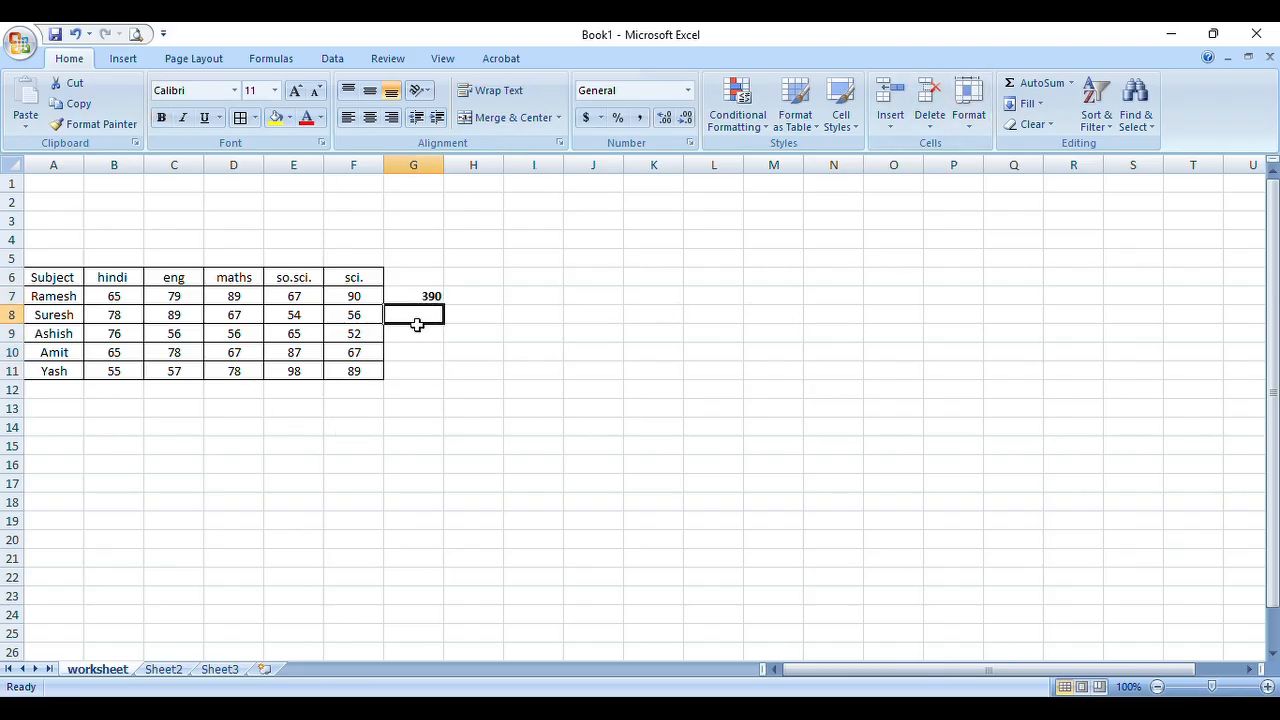
pyautogui.click(1040, 83)
pyautogui.press('Return')
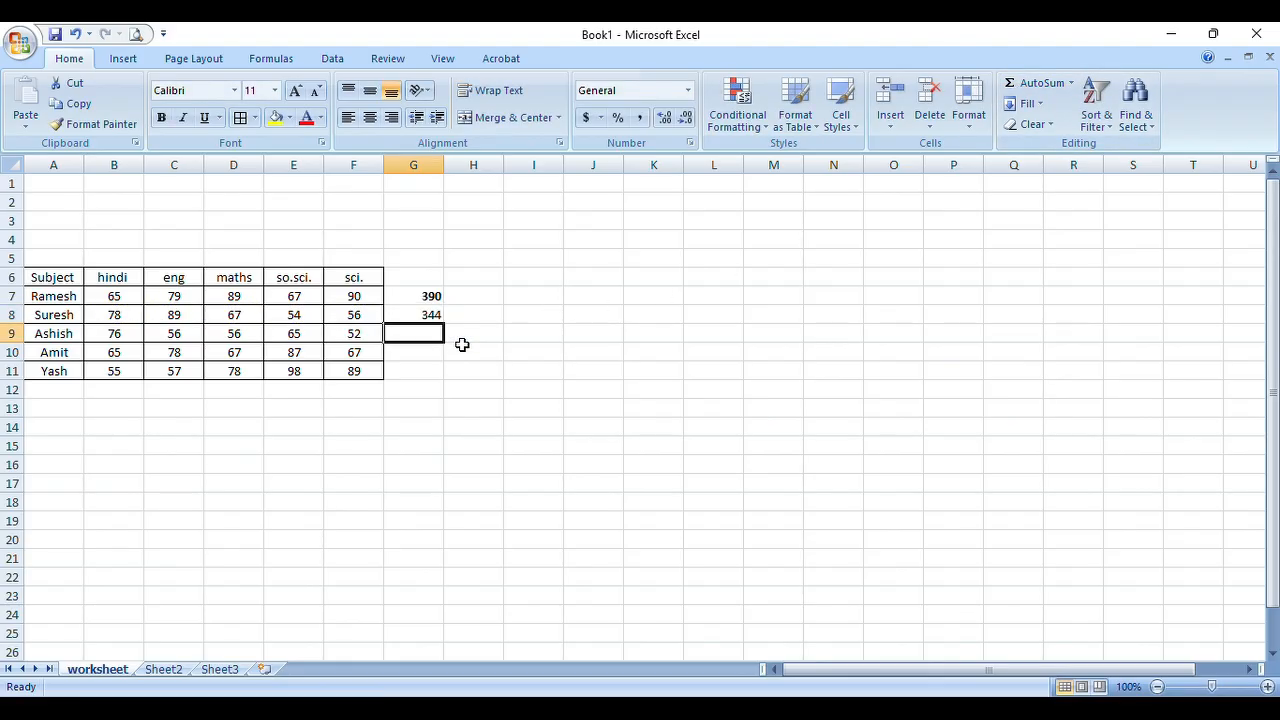
pyautogui.click(1041, 83)
pyautogui.press('Return')
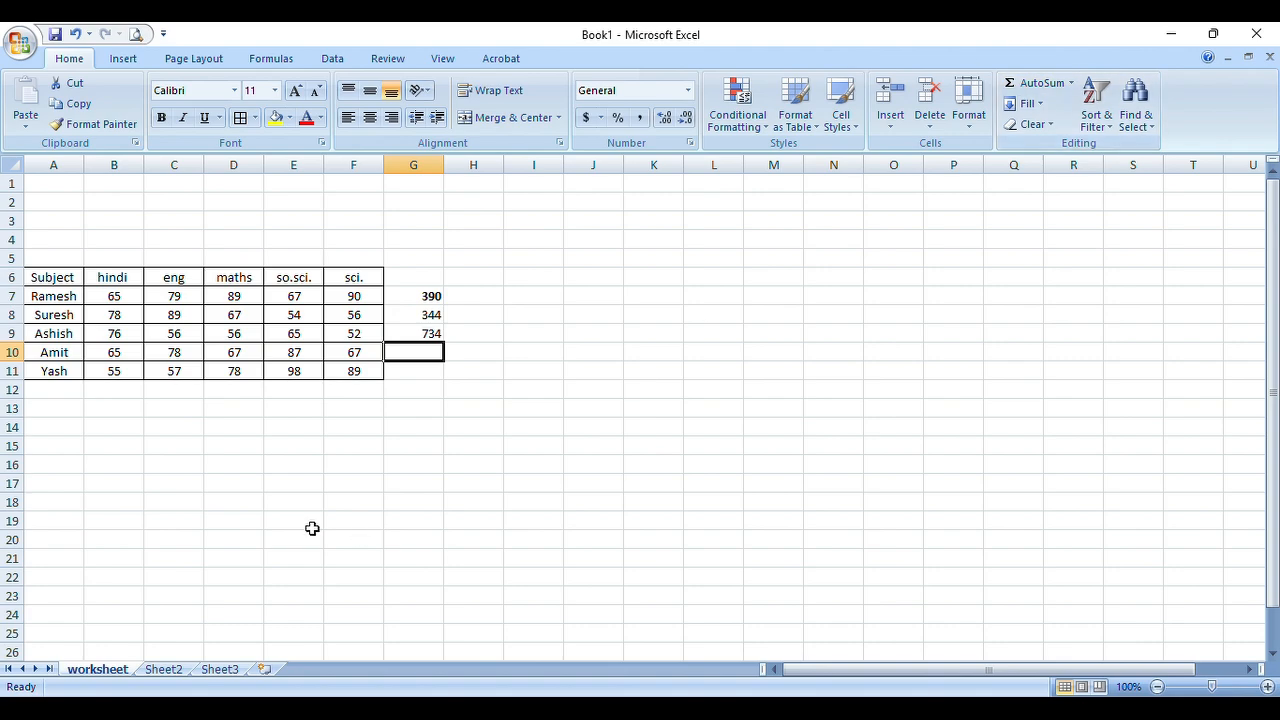
pyautogui.click(1040, 84)
pyautogui.press('Return')
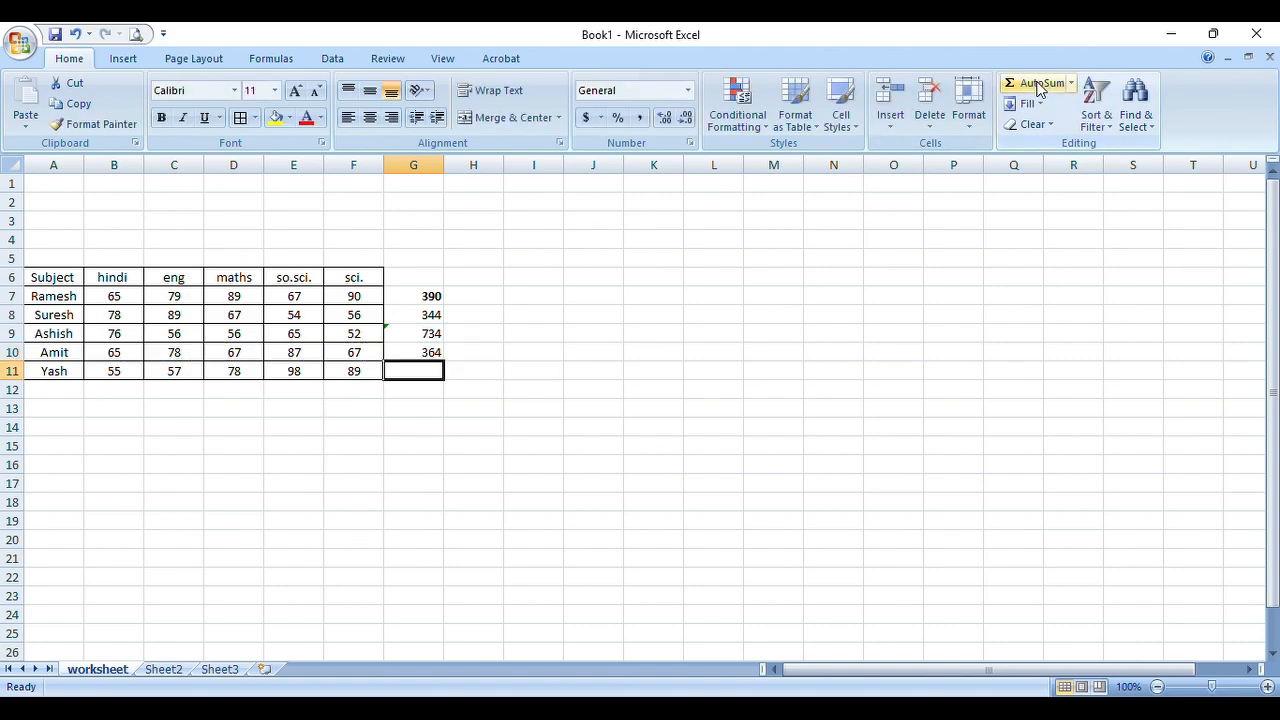
pyautogui.click(1036, 86)
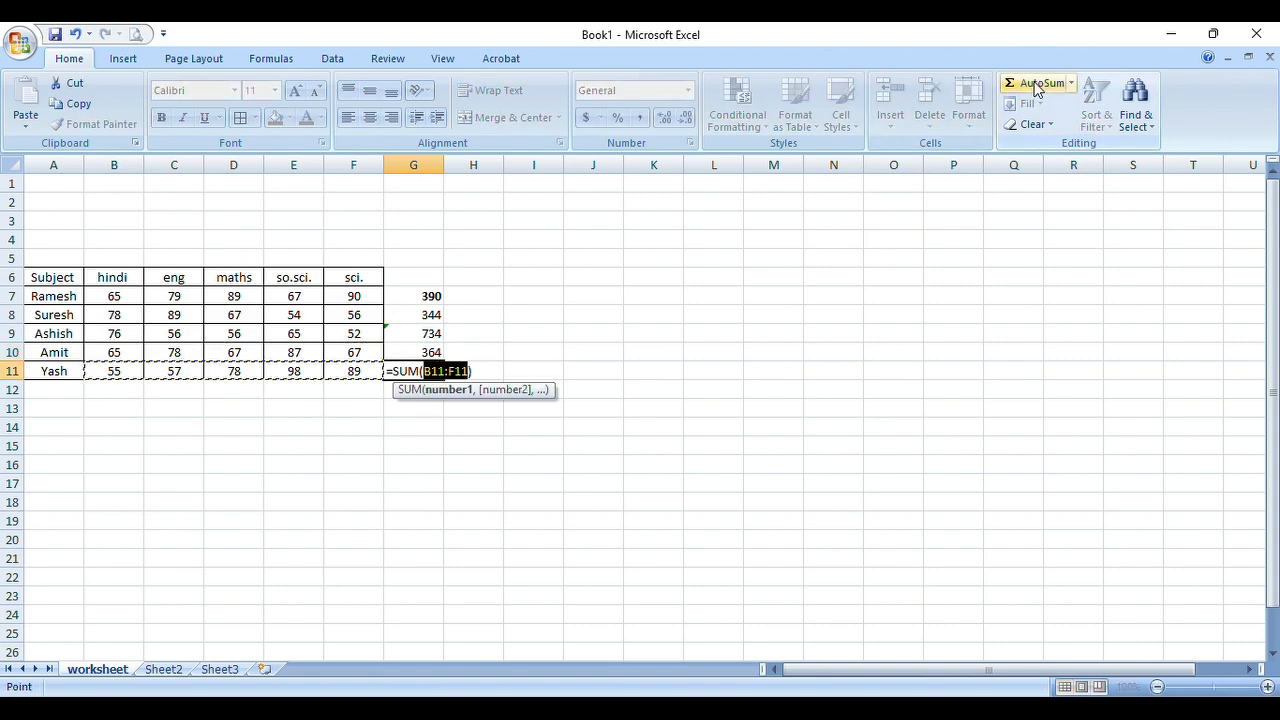
pyautogui.press('Return')
pyautogui.click(356, 461)
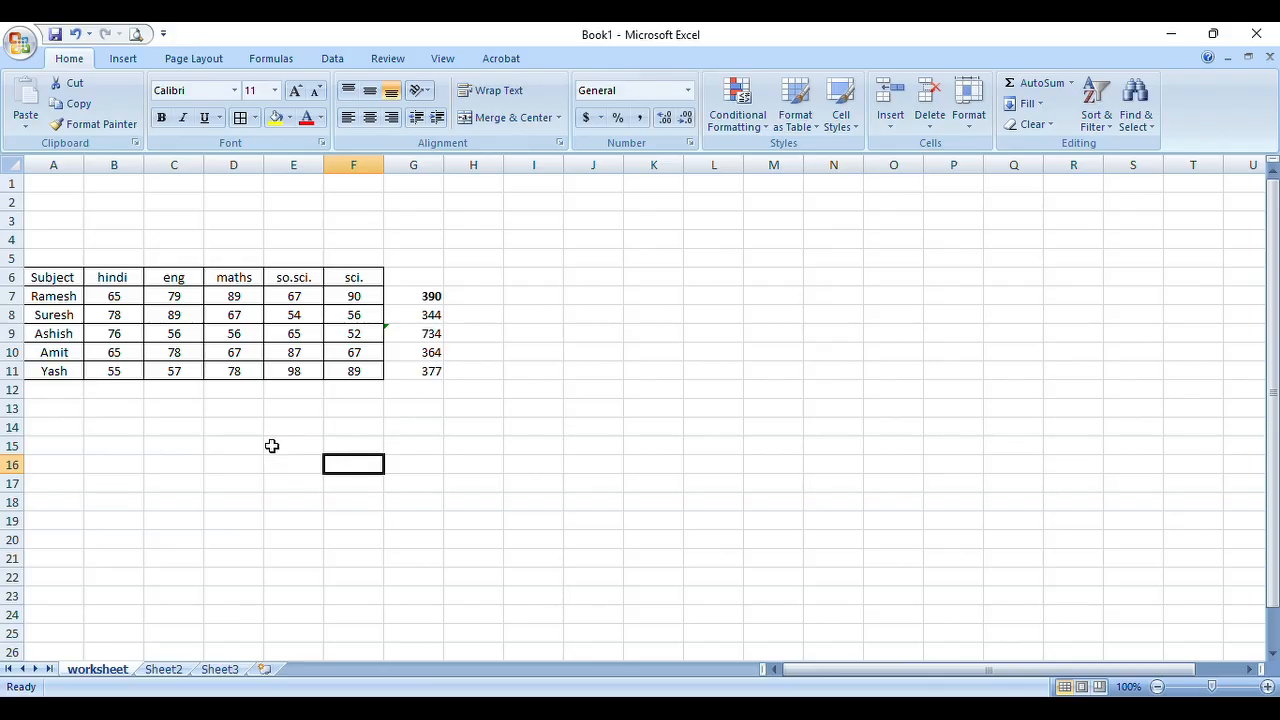
# Enter the heading "Sum" in G6 above the totals
pyautogui.click(425, 280)
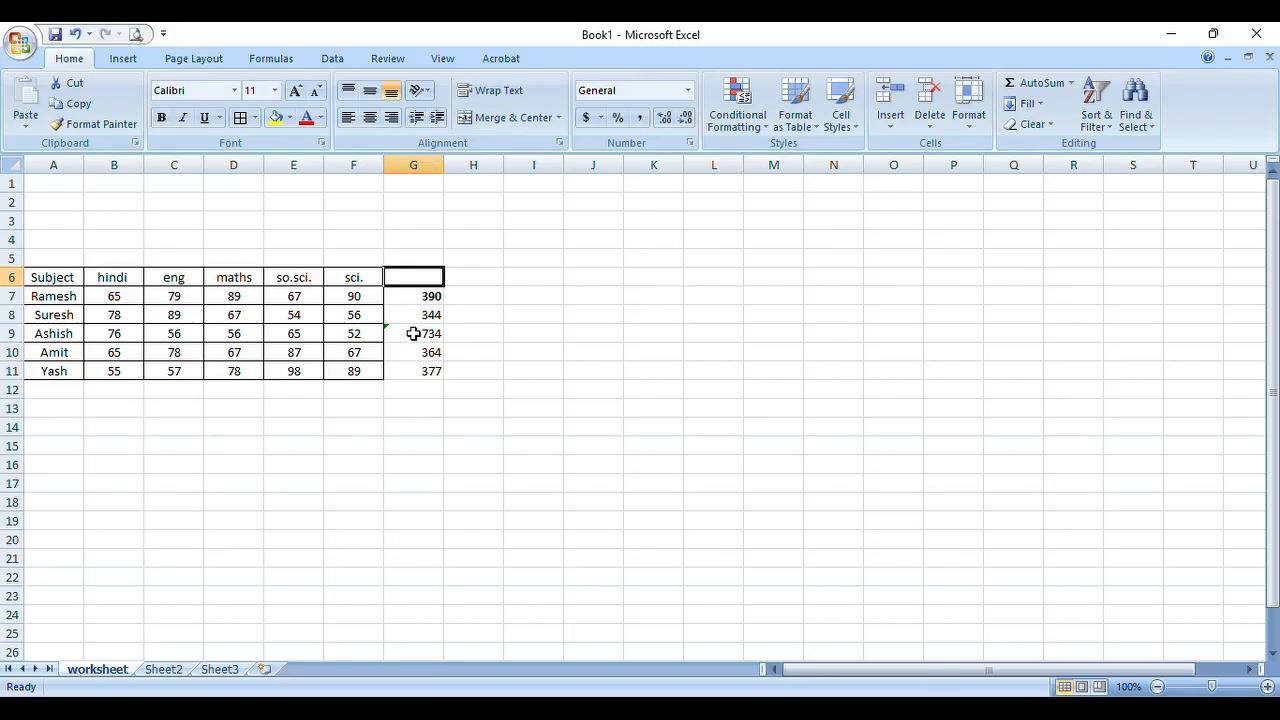
pyautogui.doubleClick(417, 280)
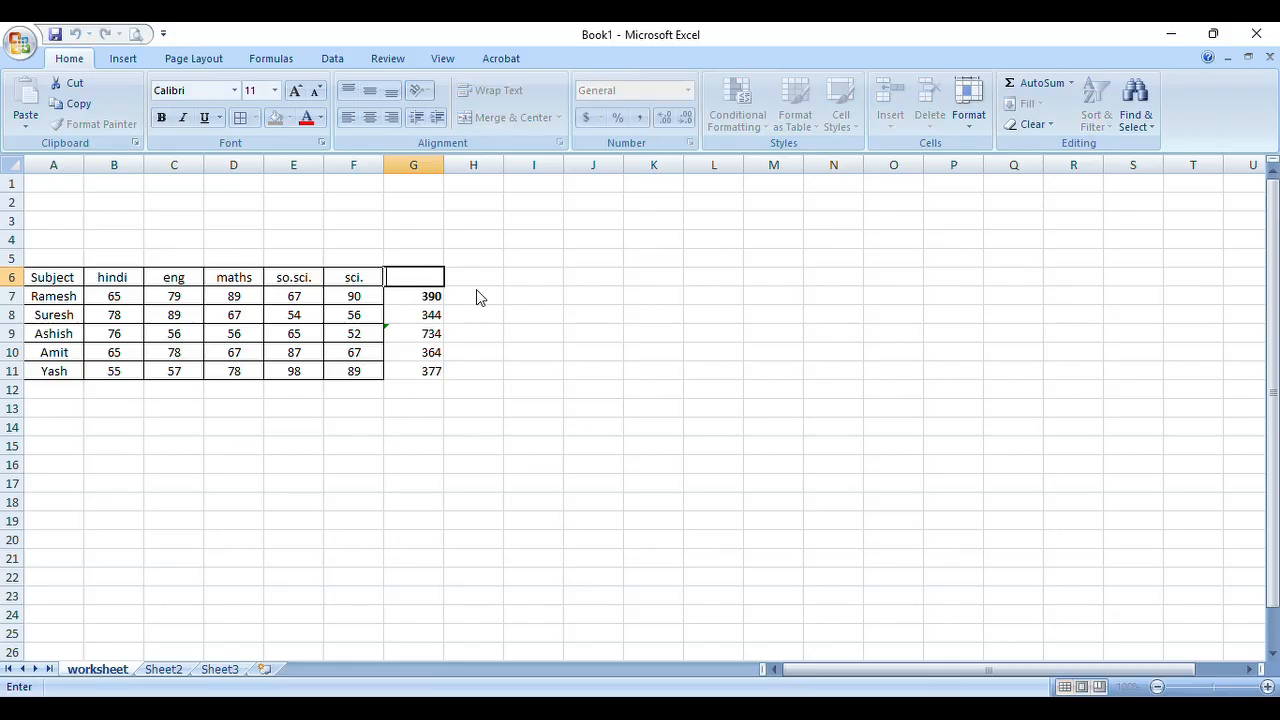
pyautogui.write('Sum')
pyautogui.click(485, 316)
# Center the heading and totals in G6:G11 horizontally and make them bold
pyautogui.moveTo(432, 278); pyautogui.dragTo(430, 371)
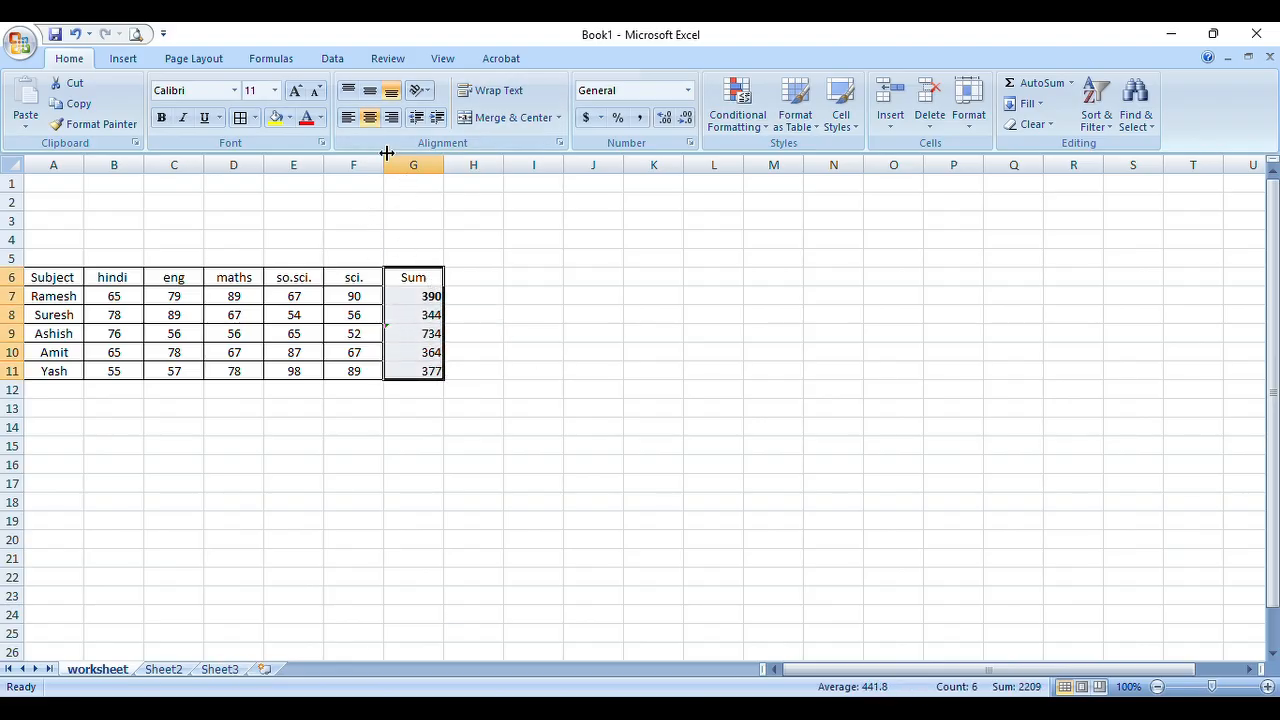
pyautogui.click(370, 118)
pyautogui.click(370, 118)
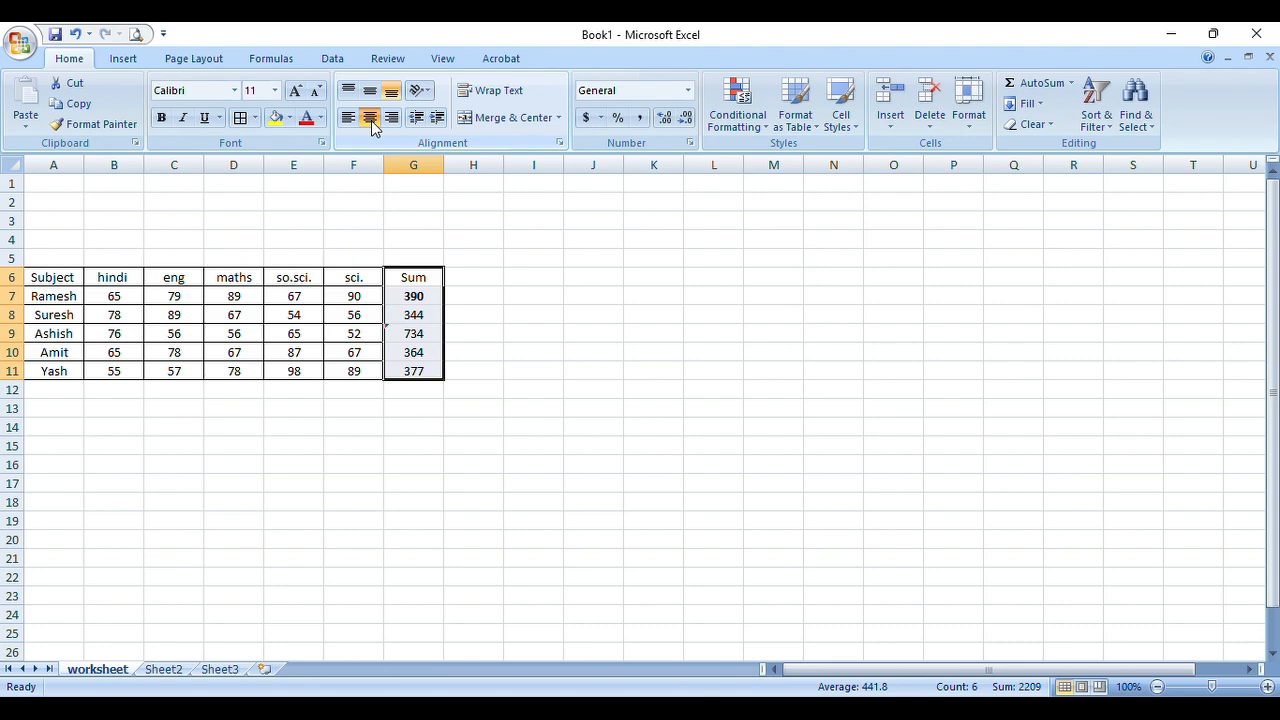
pyautogui.click(348, 118)
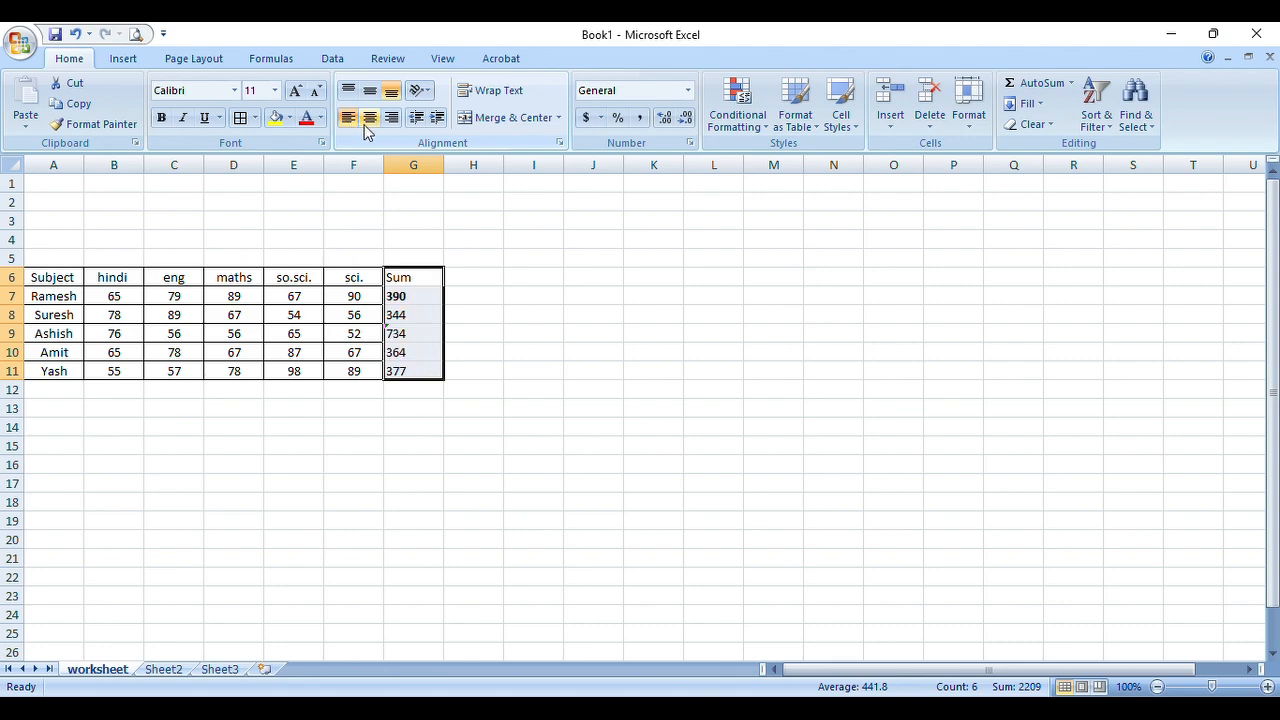
pyautogui.click(390, 118)
pyautogui.click(370, 118)
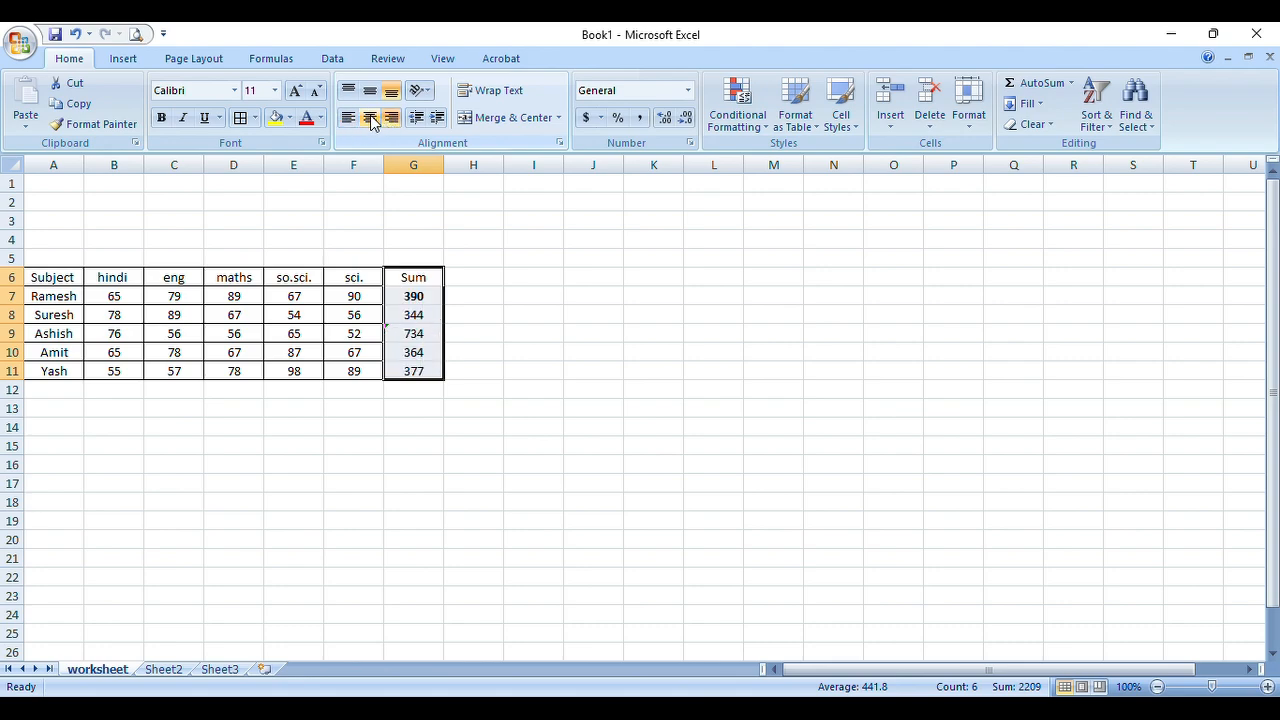
pyautogui.click(163, 118)
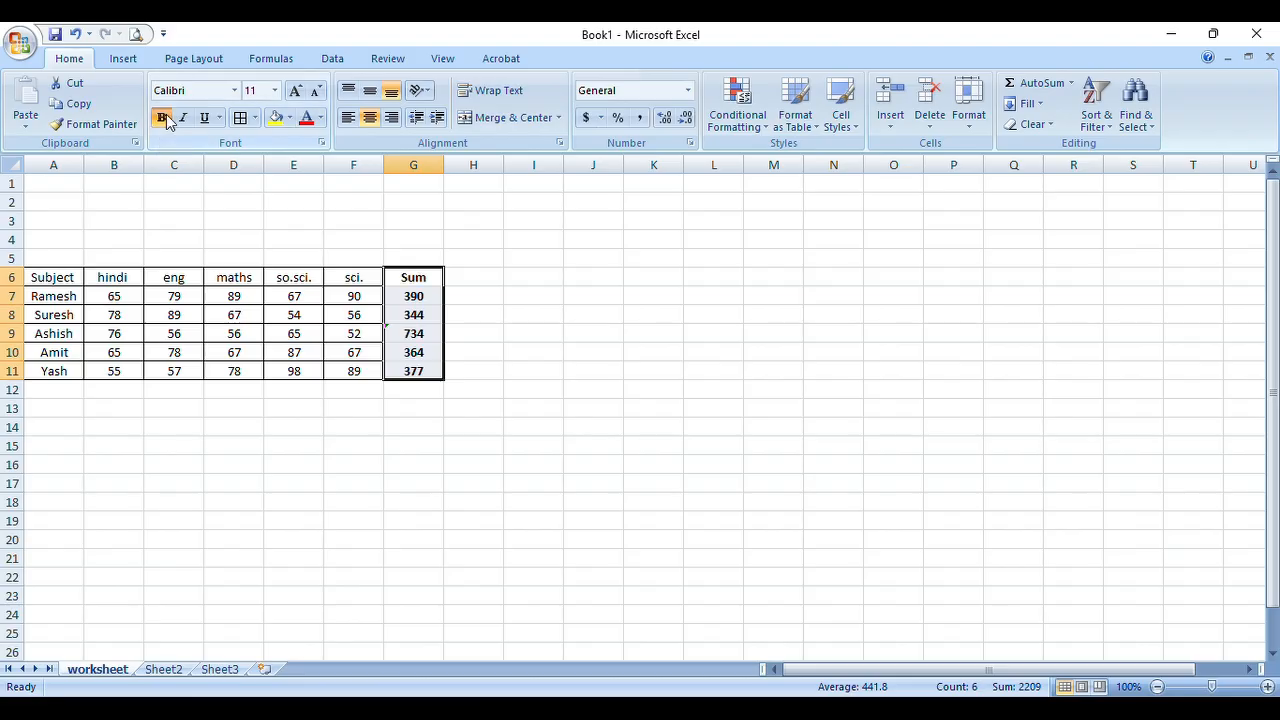
pyautogui.click(553, 383)
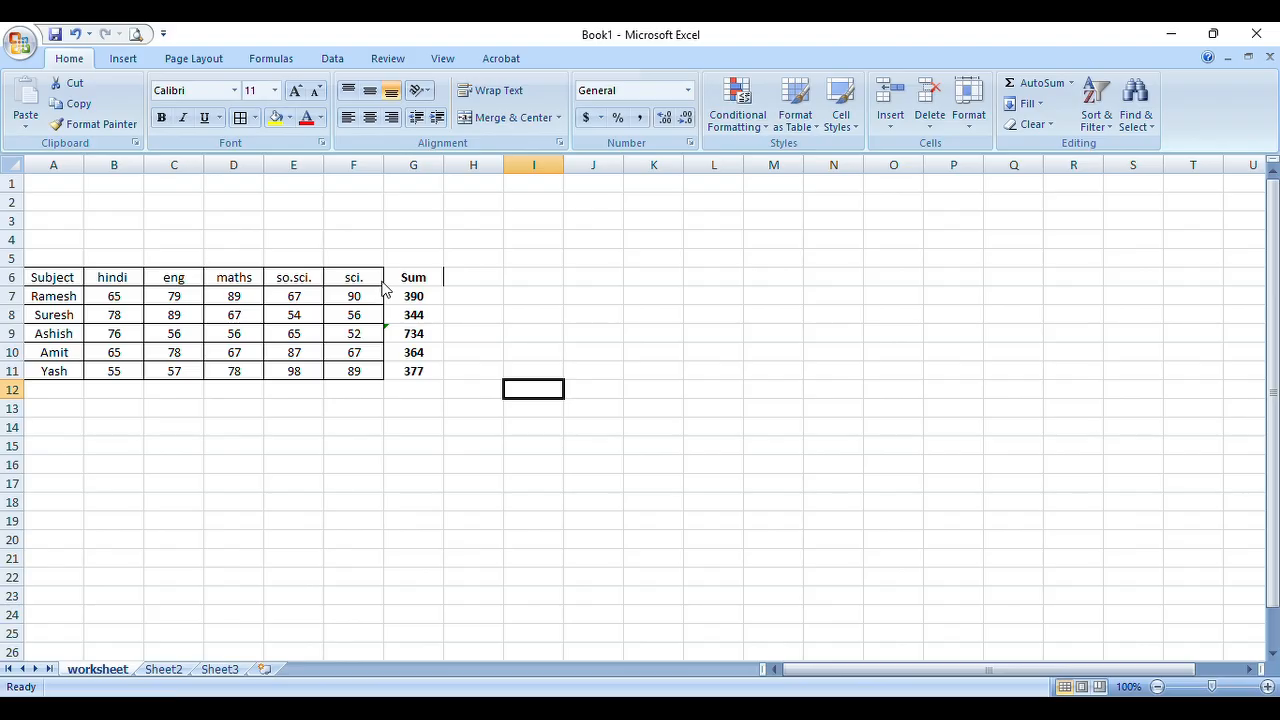
# Apply All Borders to the Sum column cells G6:G11
pyautogui.moveTo(392, 281); pyautogui.dragTo(400, 371)
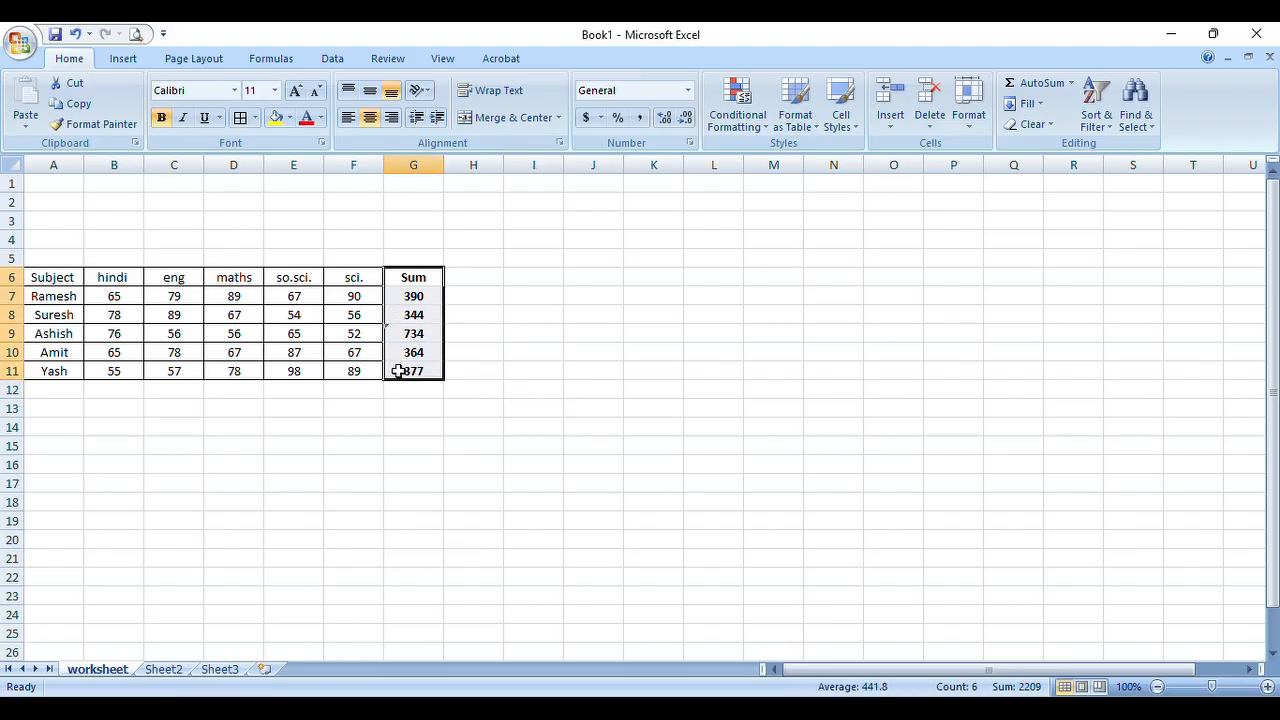
pyautogui.click(255, 118)
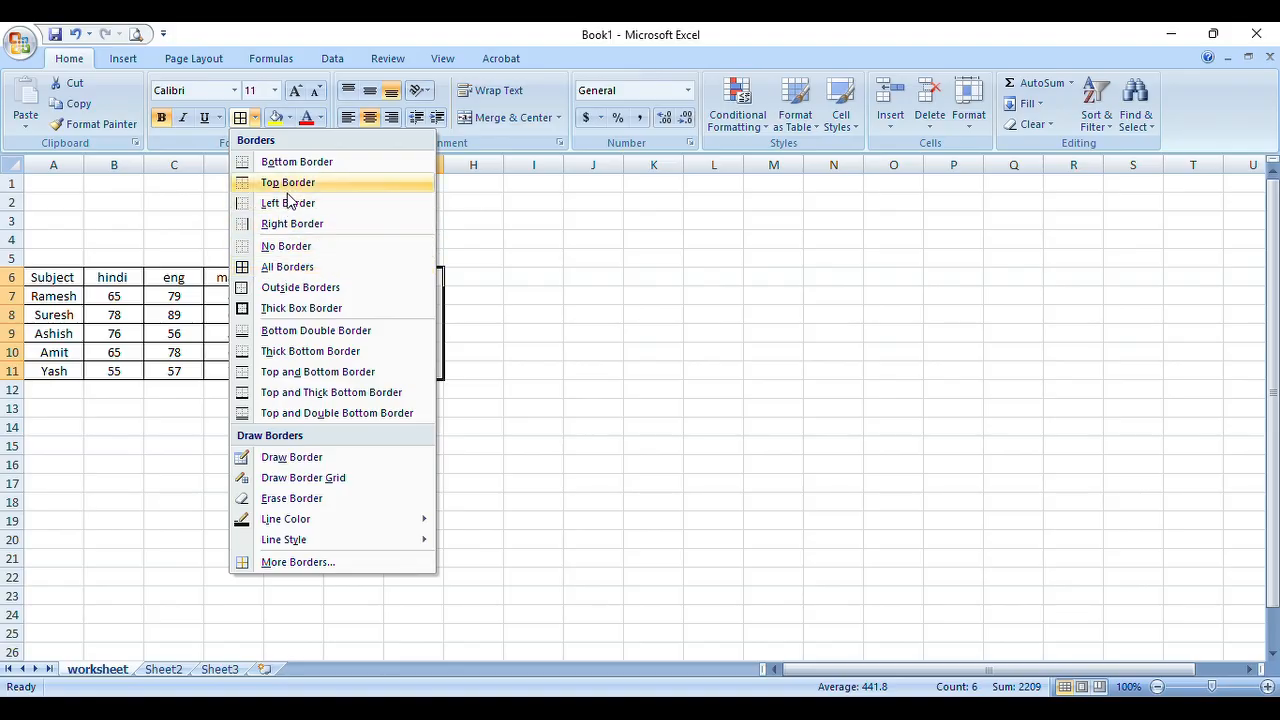
pyautogui.click(280, 268)
pyautogui.click(709, 386)
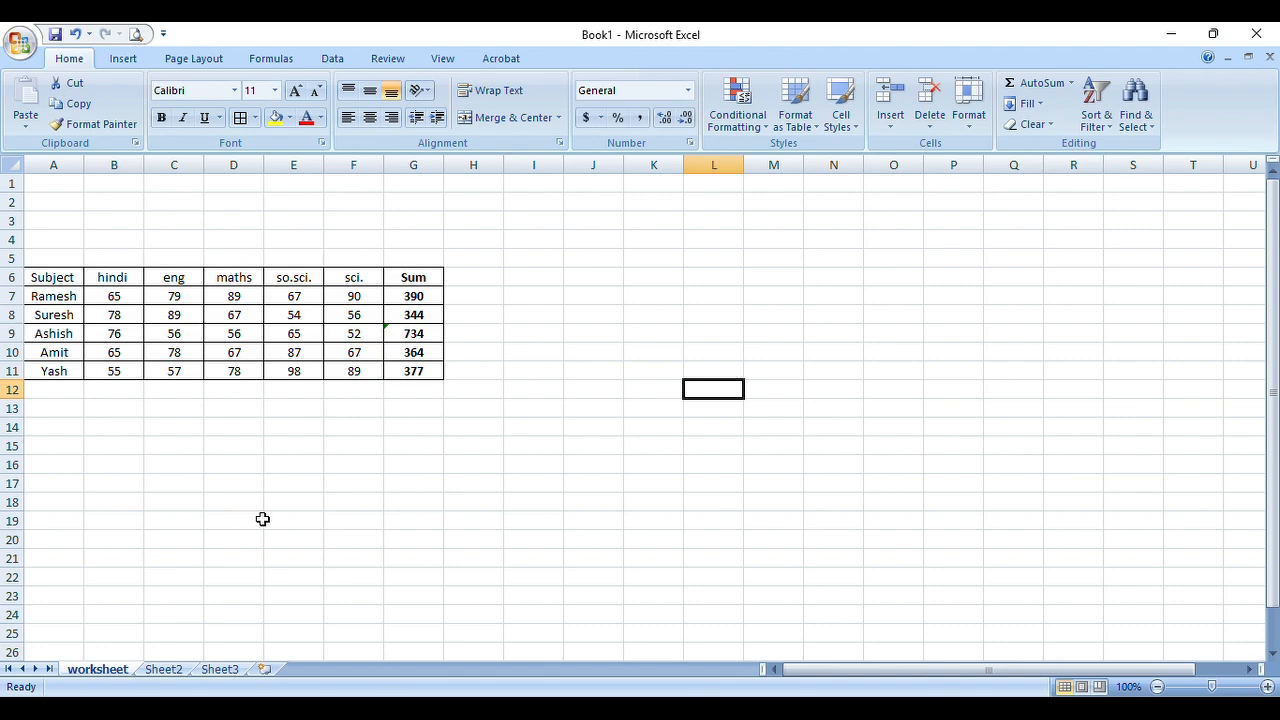
# Enter the heading "Avg" in H6 beside the Sum heading
pyautogui.click(470, 281)
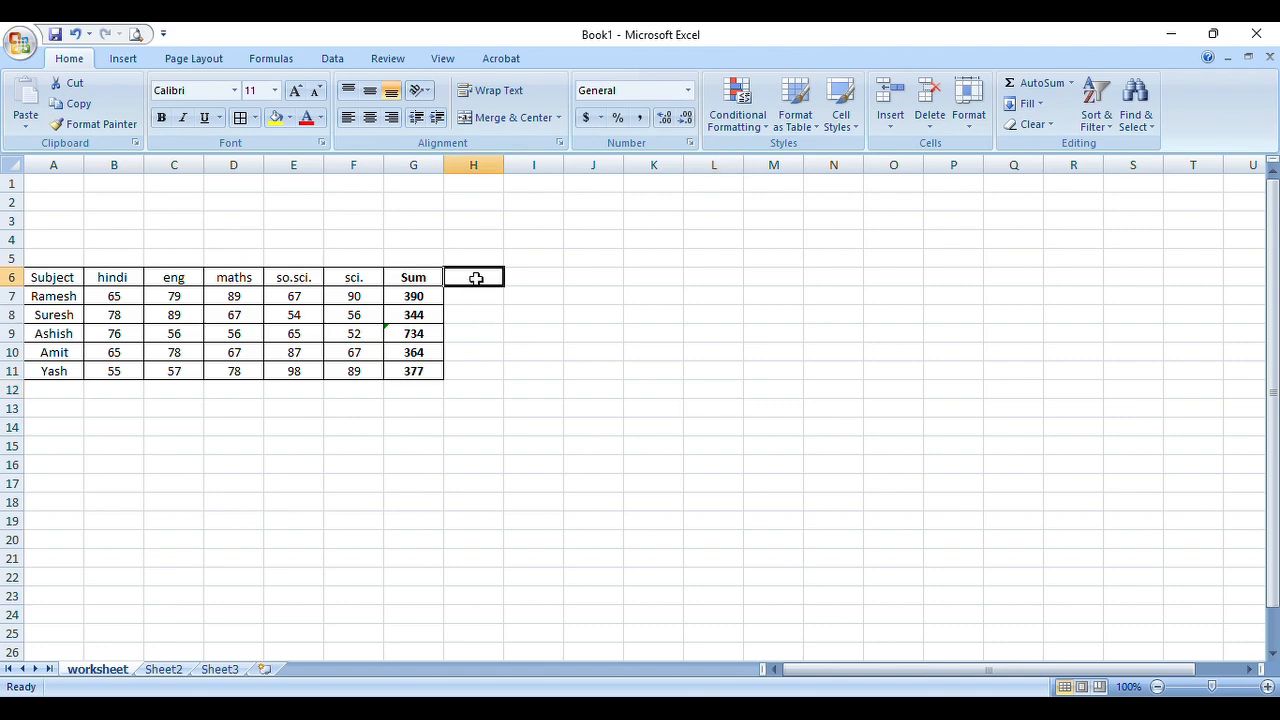
pyautogui.click(1070, 83)
pyautogui.click(736, 358)
pyautogui.write('A')
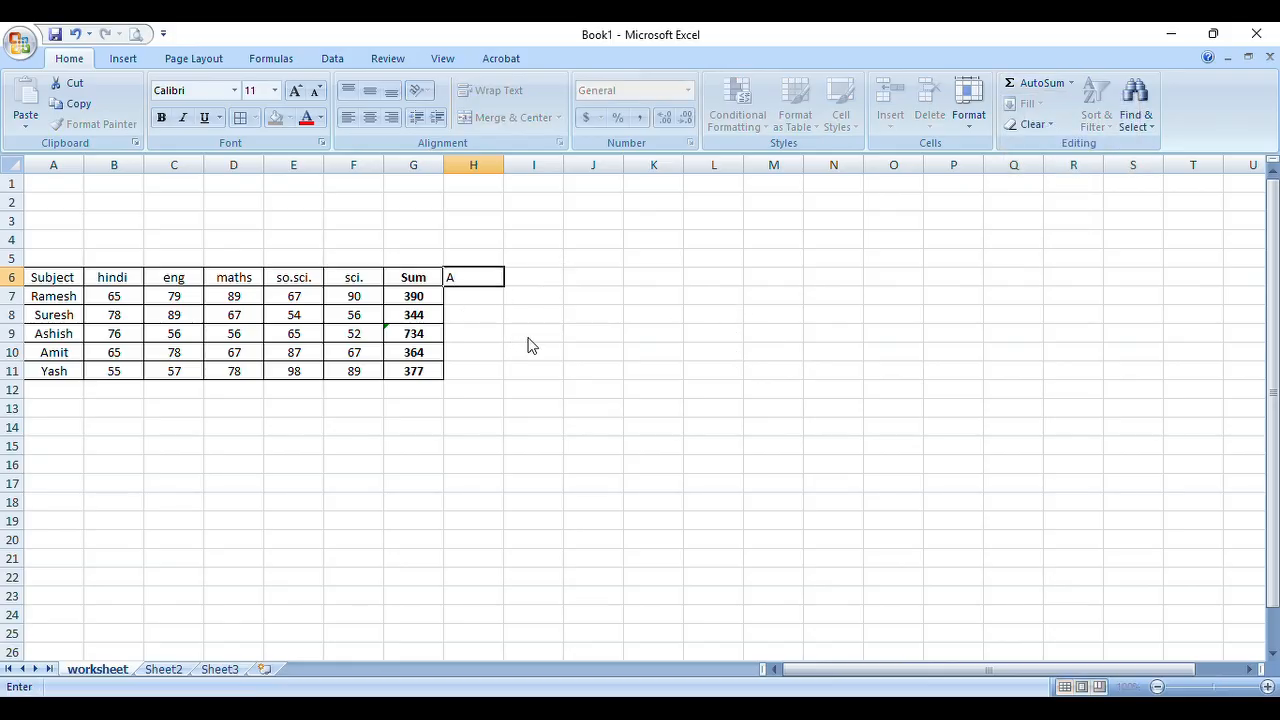
pyautogui.write('vg')
pyautogui.click(532, 341)
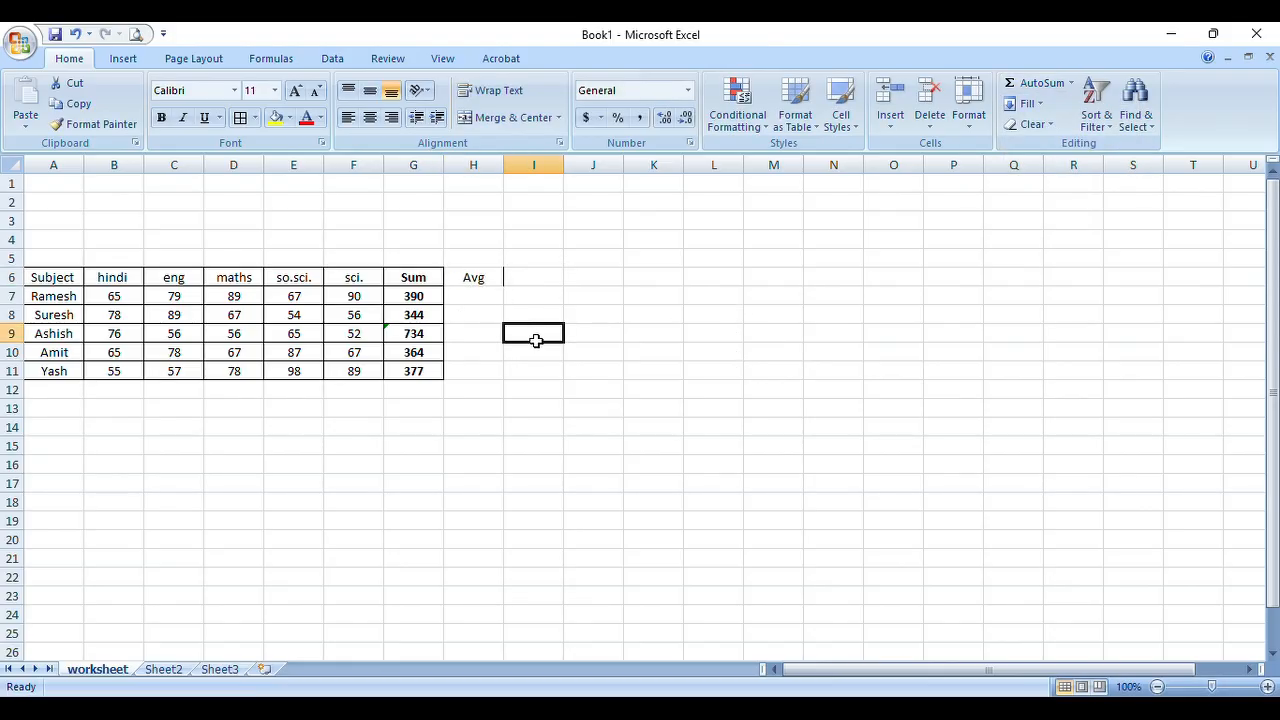
# Calculate the first student's average in H7 with the AutoSum Average function, changing its range to B7:F7
pyautogui.click(480, 303)
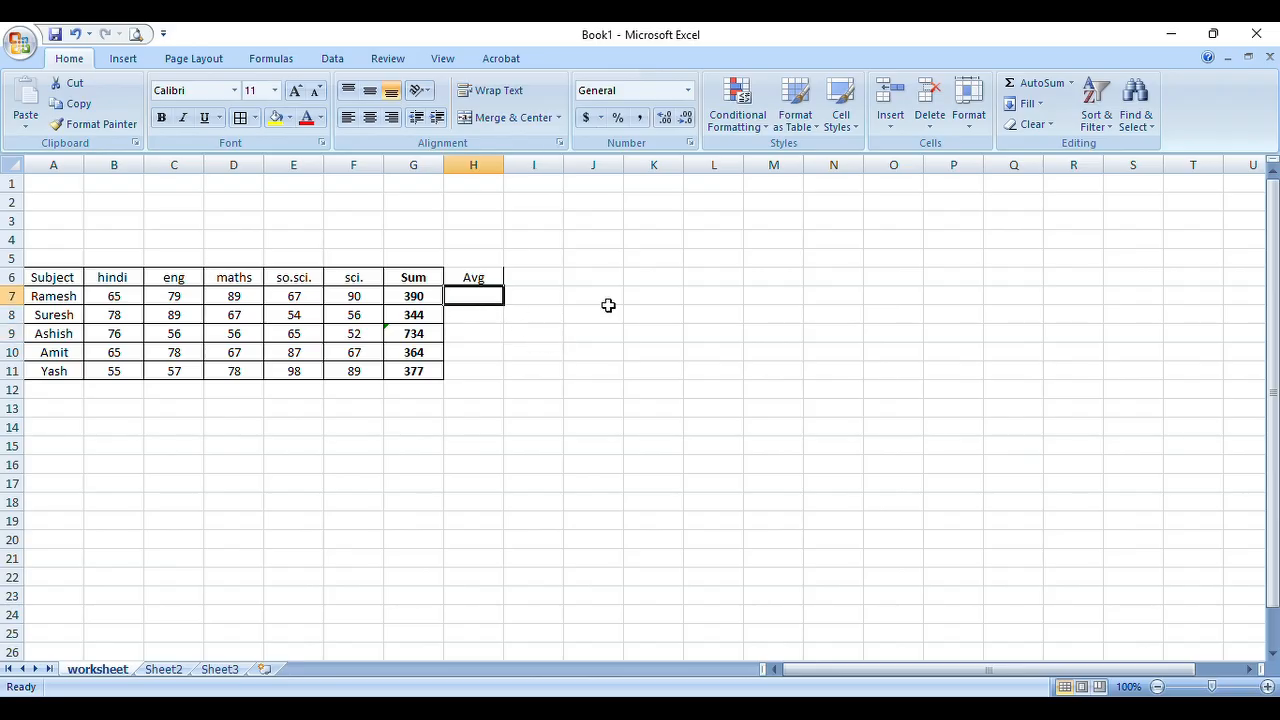
pyautogui.click(1072, 85)
pyautogui.click(1047, 128)
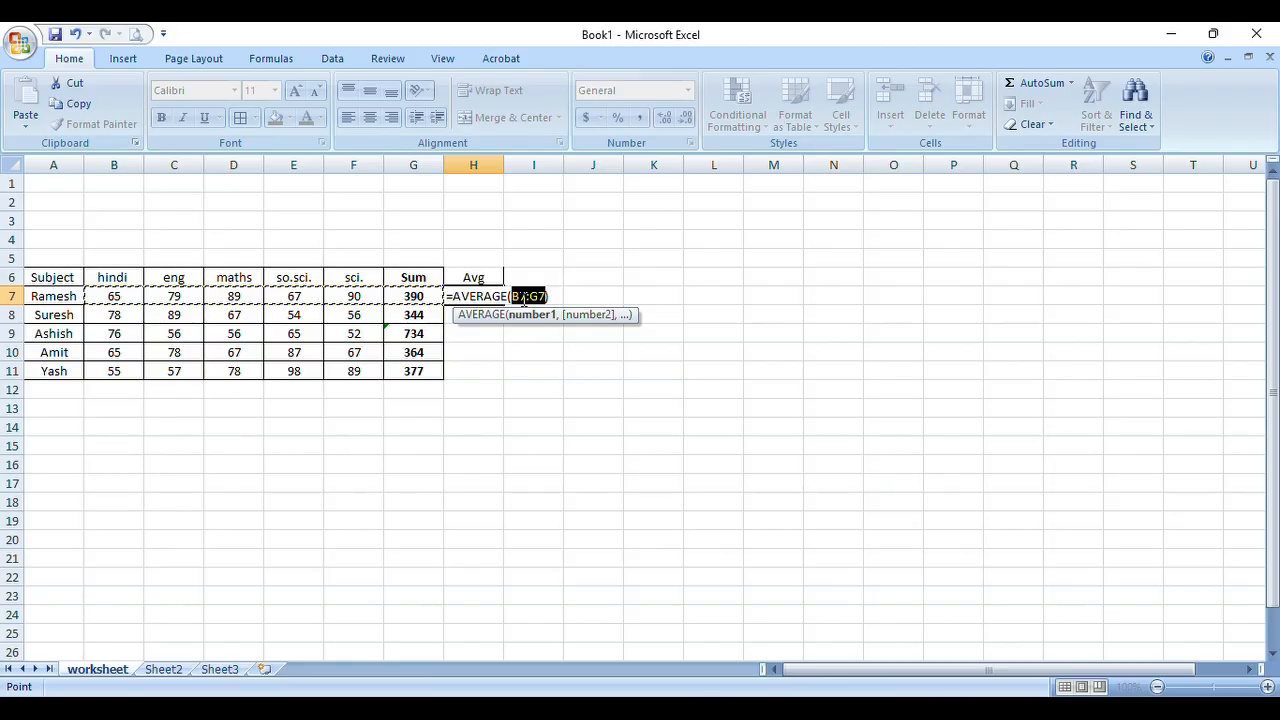
pyautogui.click(524, 300)
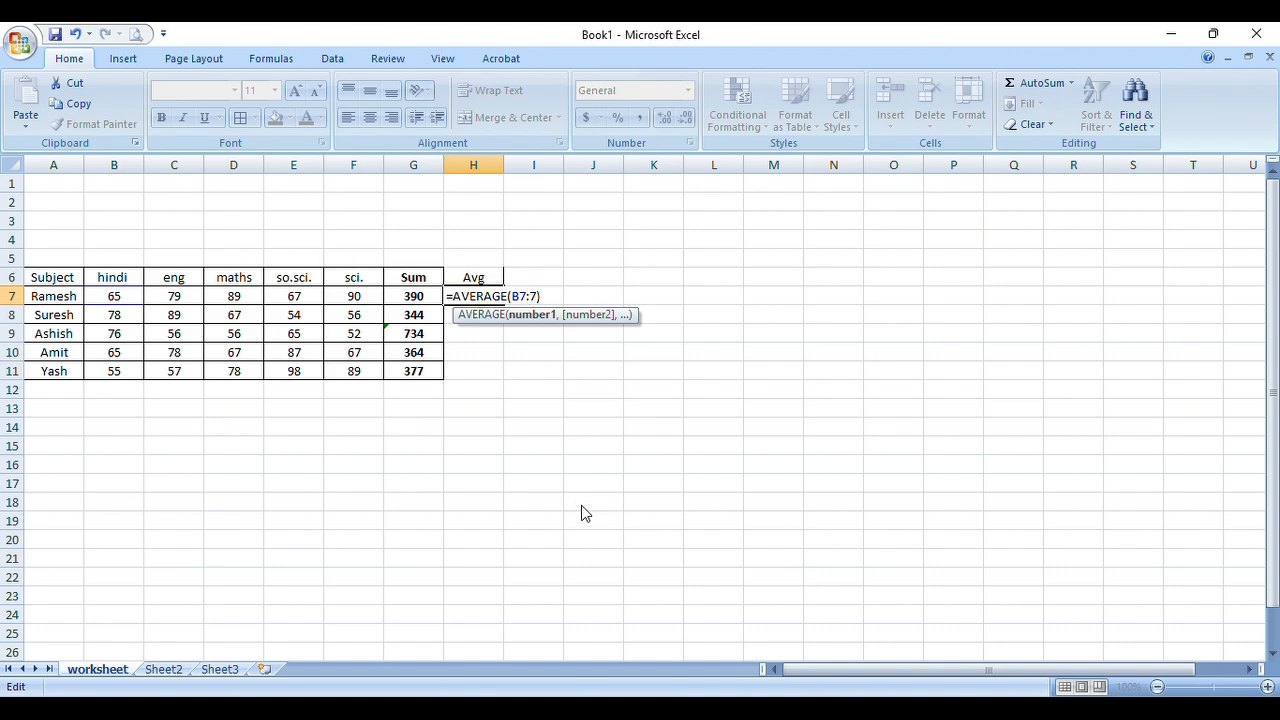
pyautogui.write('f')
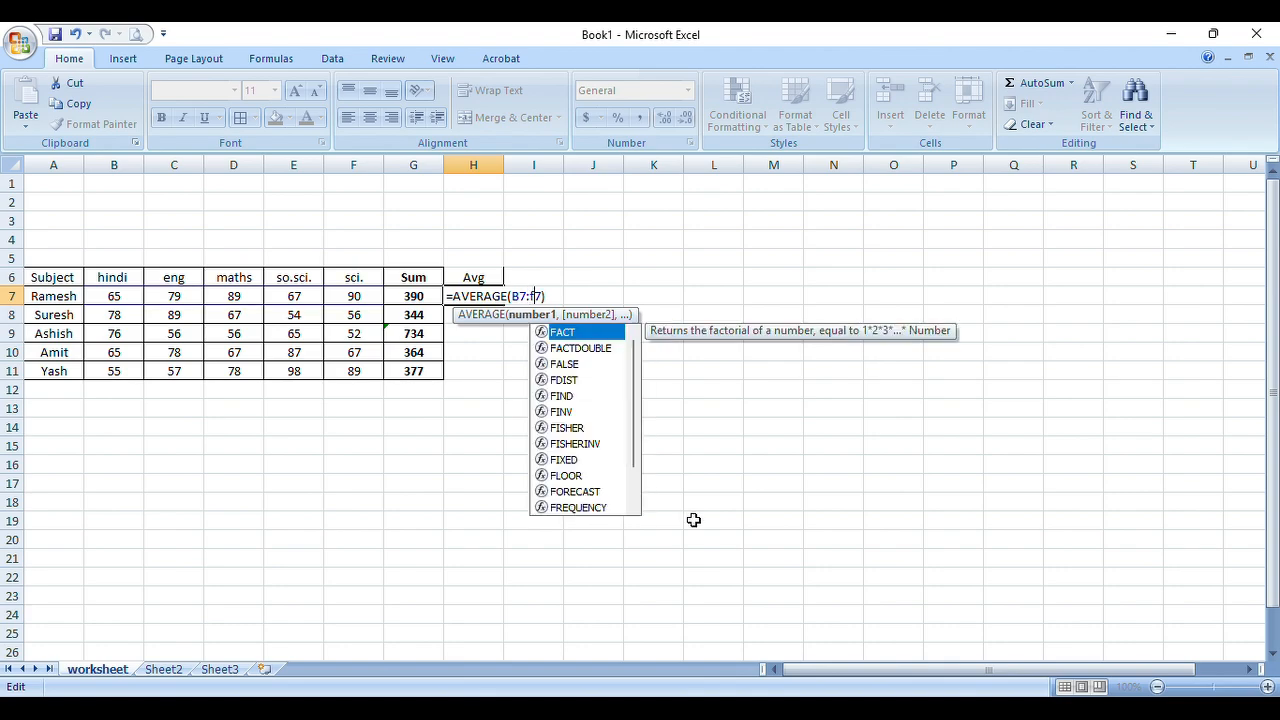
pyautogui.press('Return')
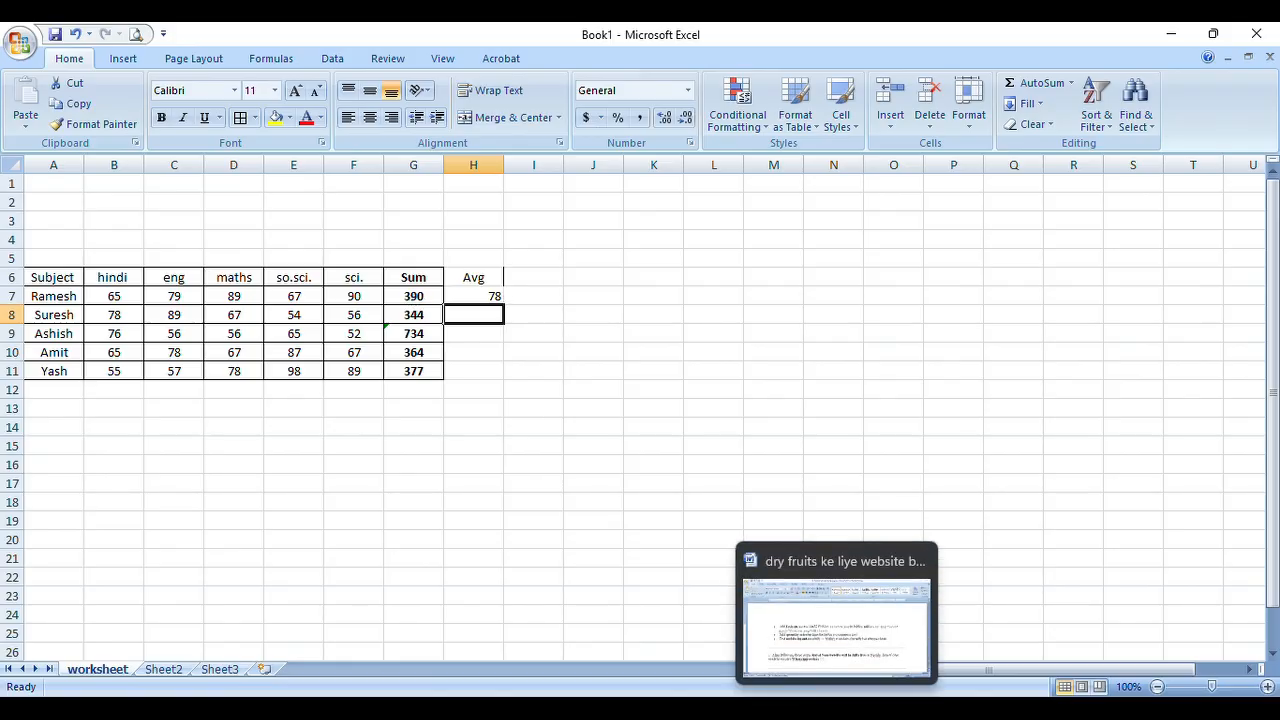
# Switch to Calculator and check the first student's average by dividing 390 by 5, then return to the worksheet
pyautogui.click(837, 708)
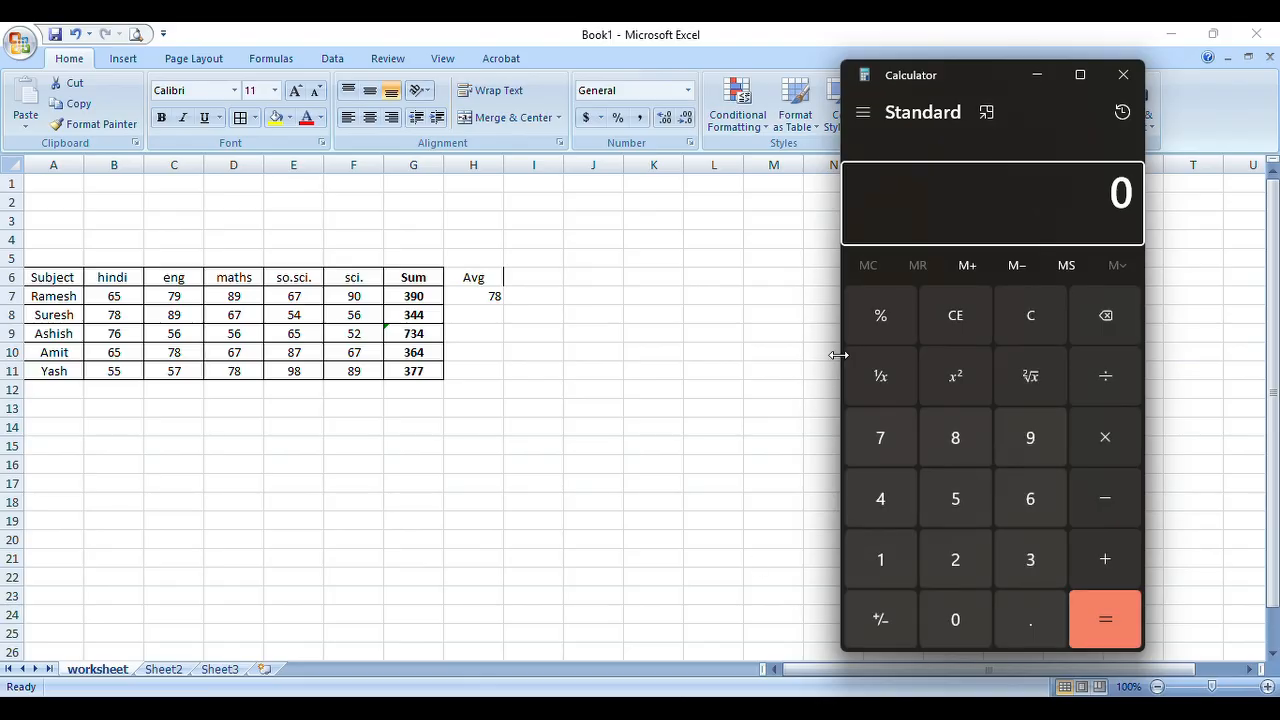
pyautogui.click(1006, 566)
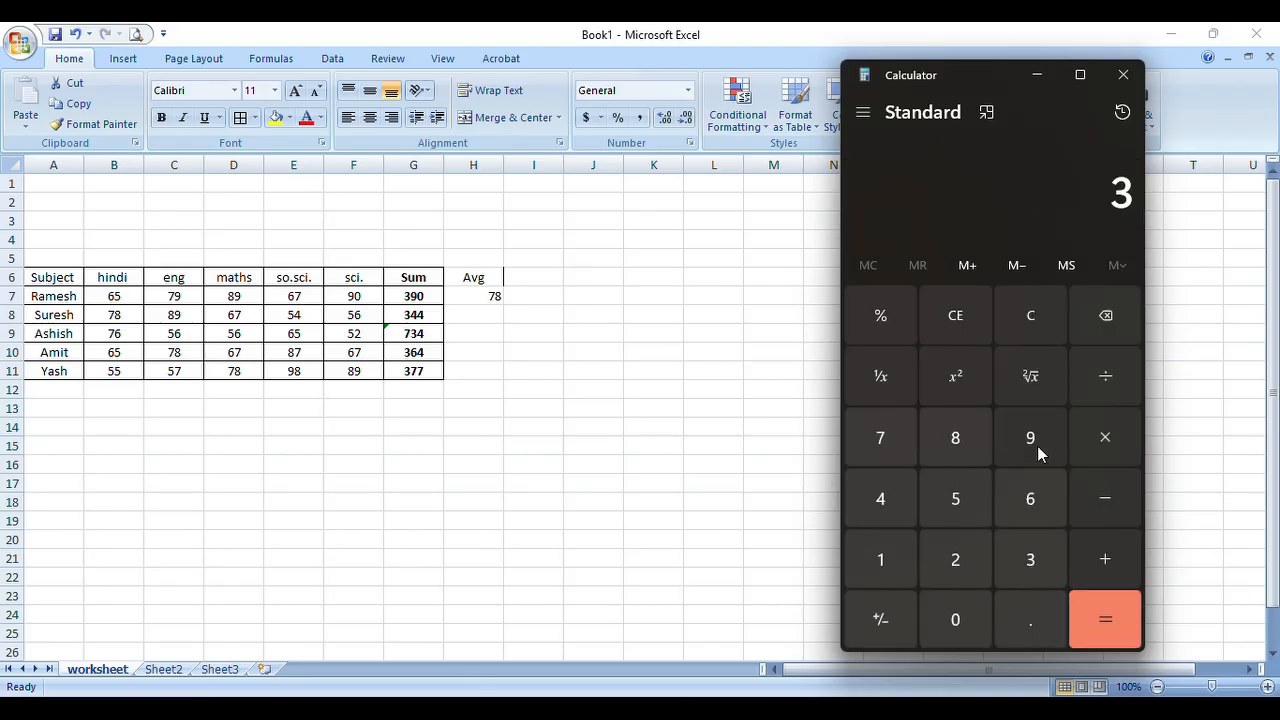
pyautogui.click(1037, 445)
pyautogui.click(933, 626)
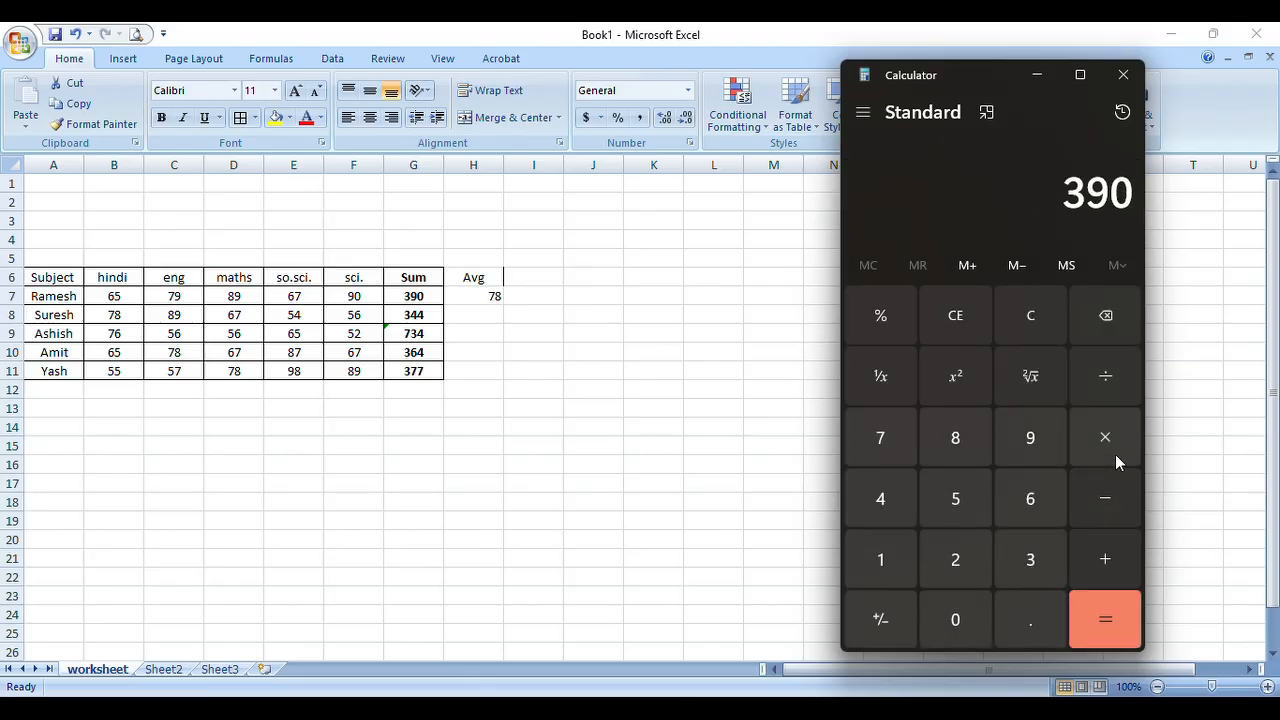
pyautogui.click(1108, 378)
pyautogui.click(958, 495)
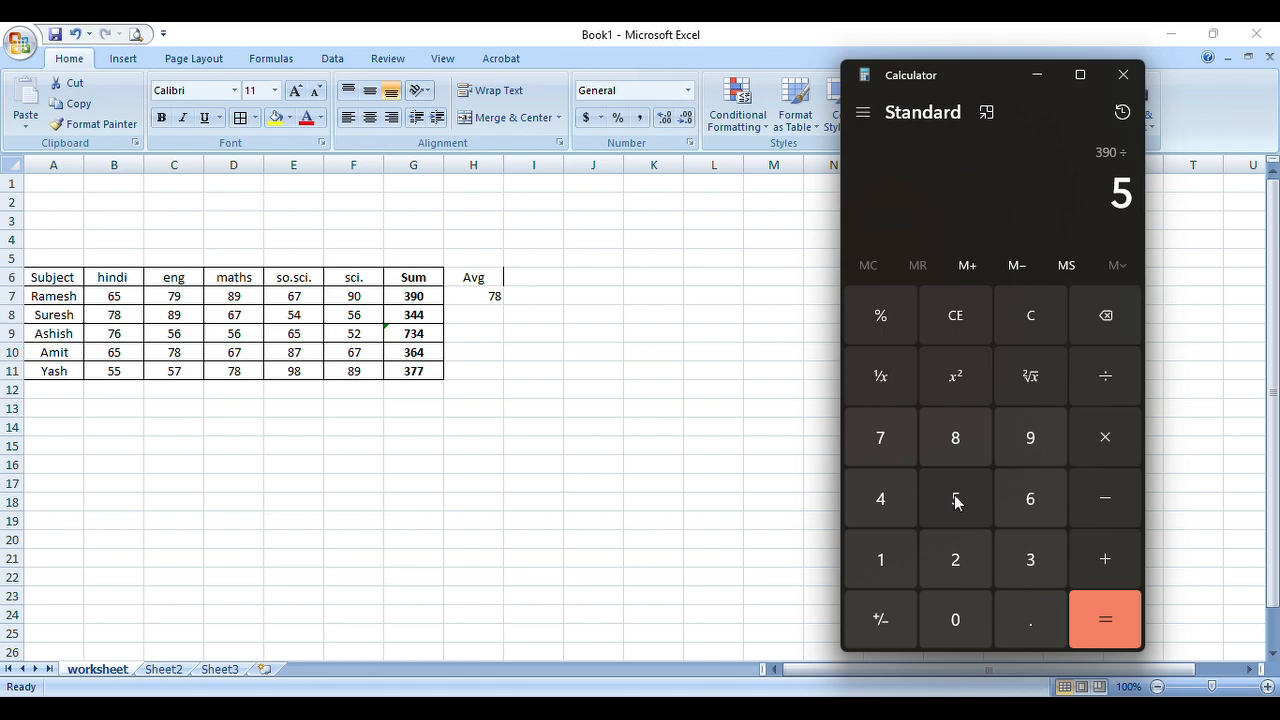
pyautogui.click(1122, 625)
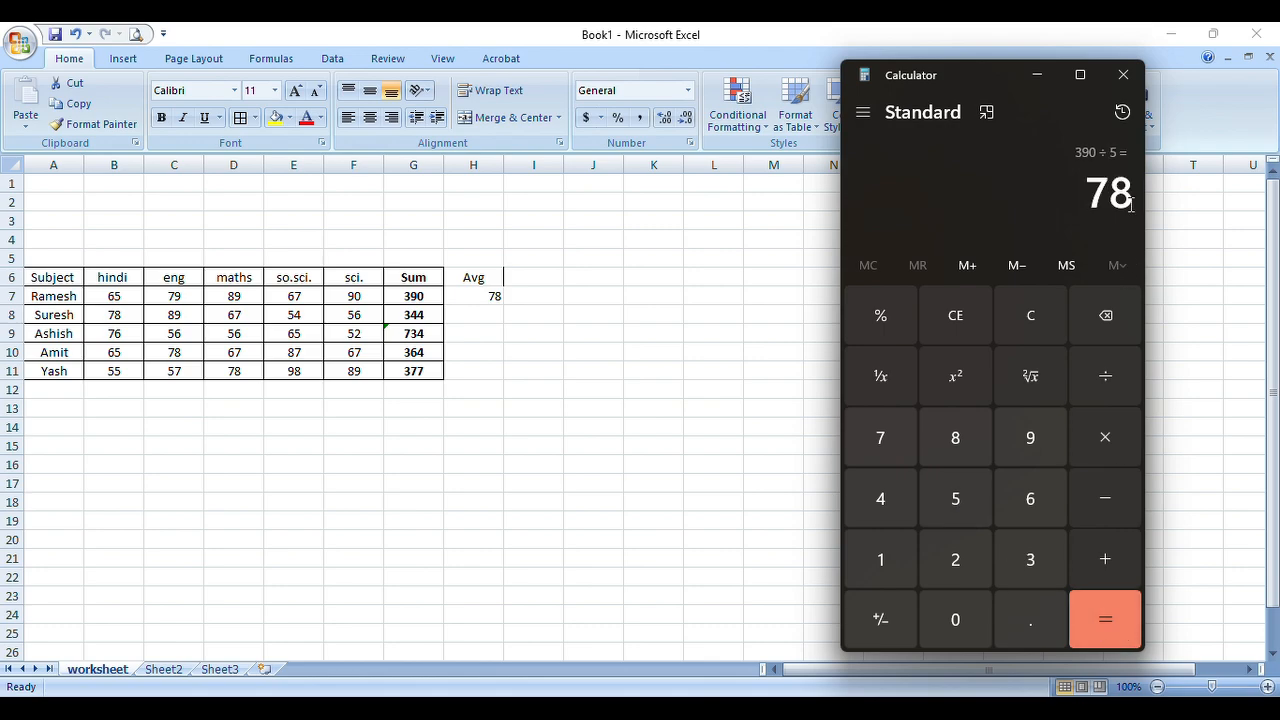
pyautogui.click(1037, 75)
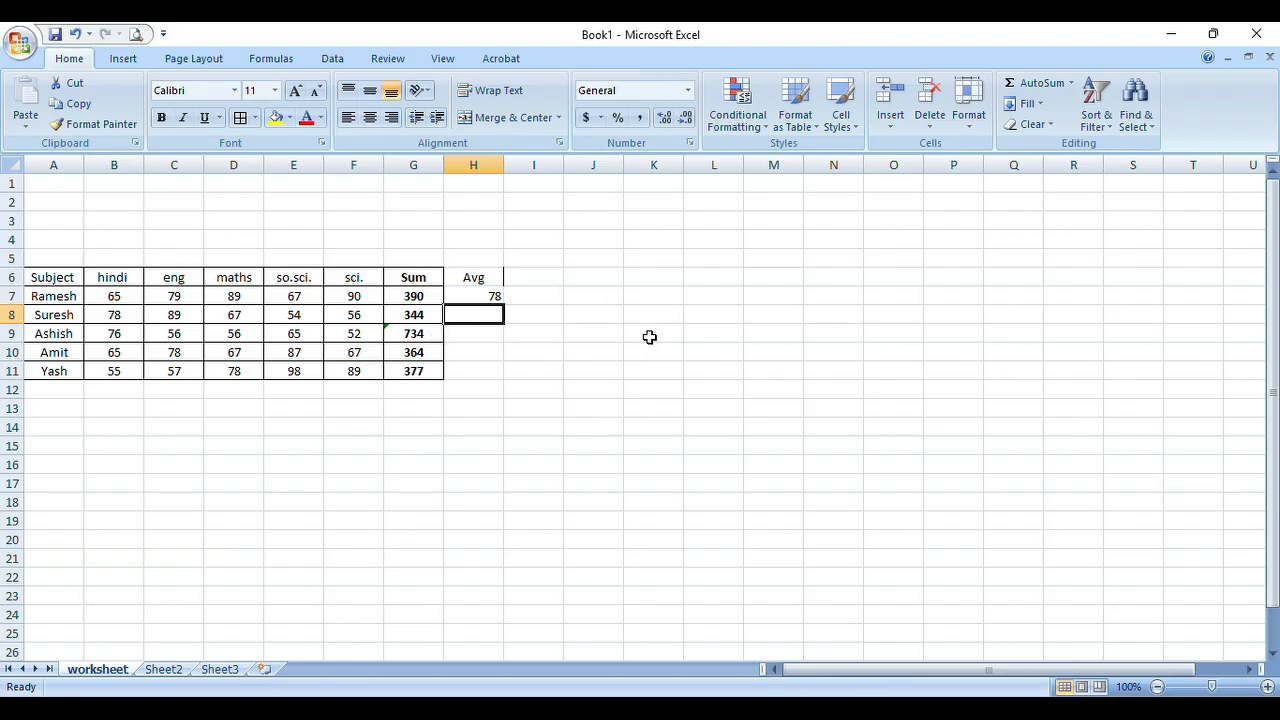
# Center the first student's average in H7 horizontally
pyautogui.click(483, 297)
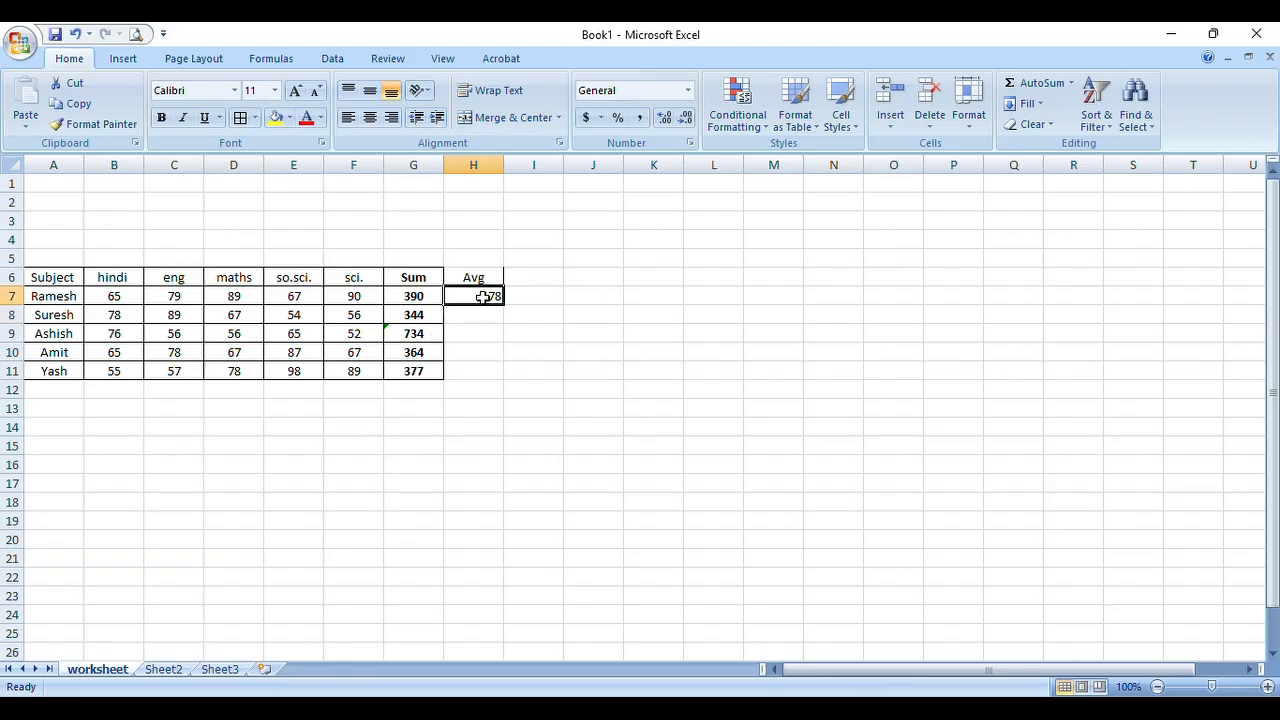
pyautogui.click(479, 283)
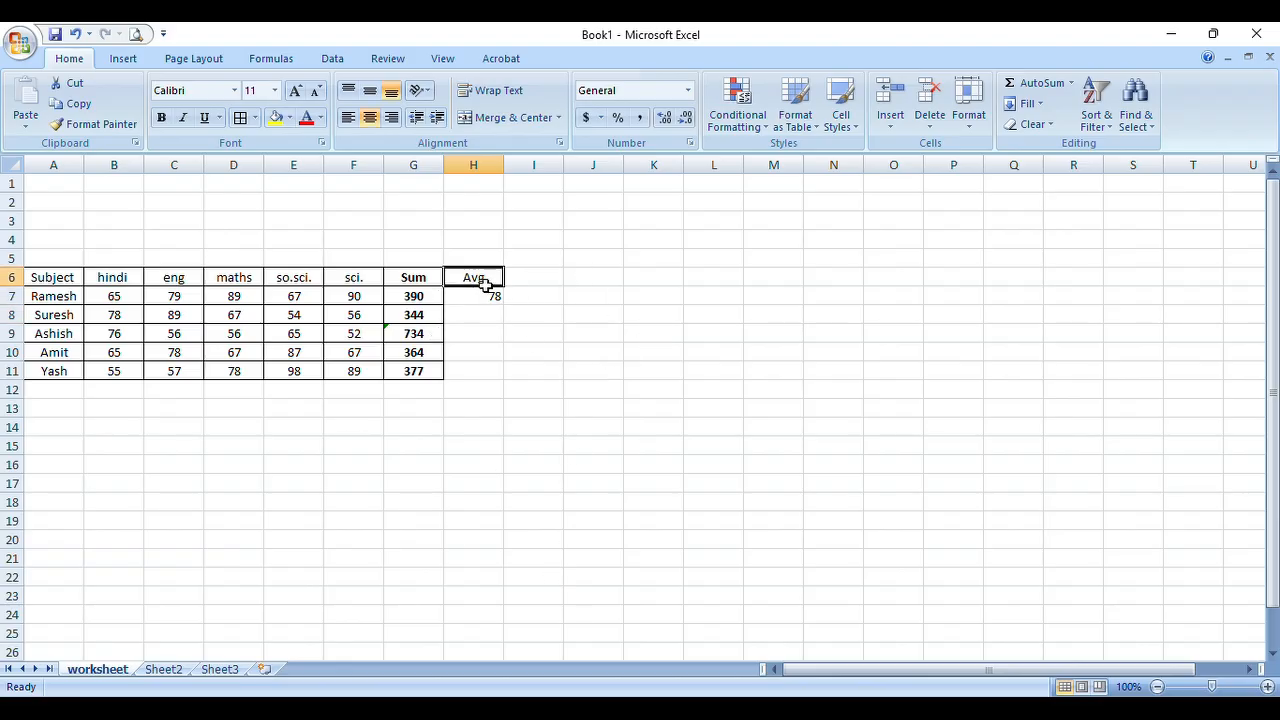
pyautogui.click(485, 295)
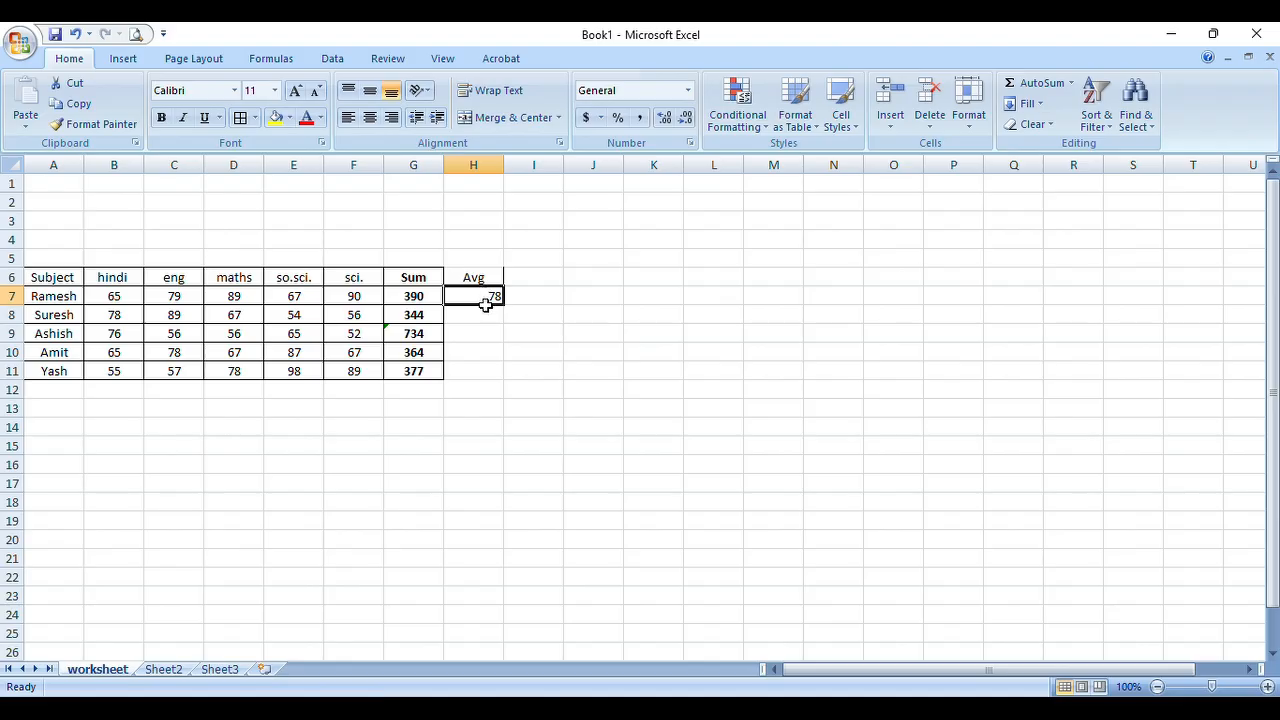
pyautogui.click(369, 118)
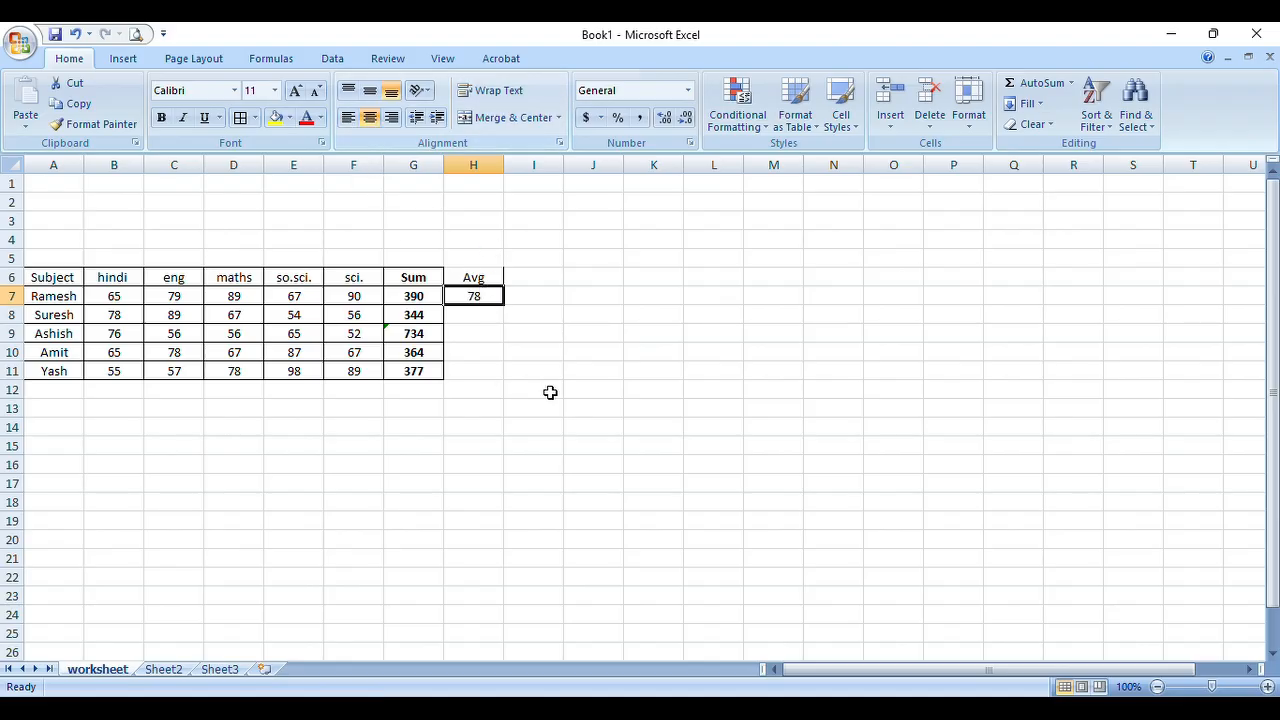
pyautogui.click(545, 393)
# Insert an AutoSum Average in H8 for the second student, keeping the suggested reference H7
pyautogui.click(488, 316)
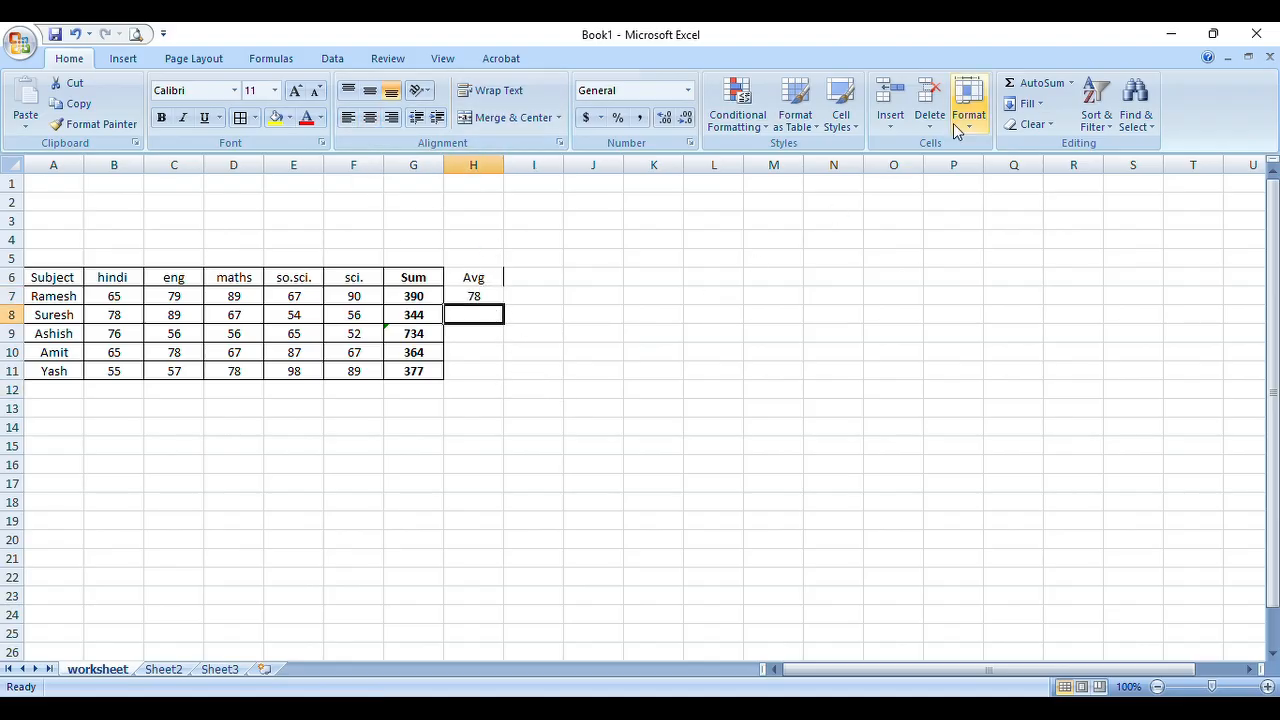
pyautogui.click(1071, 83)
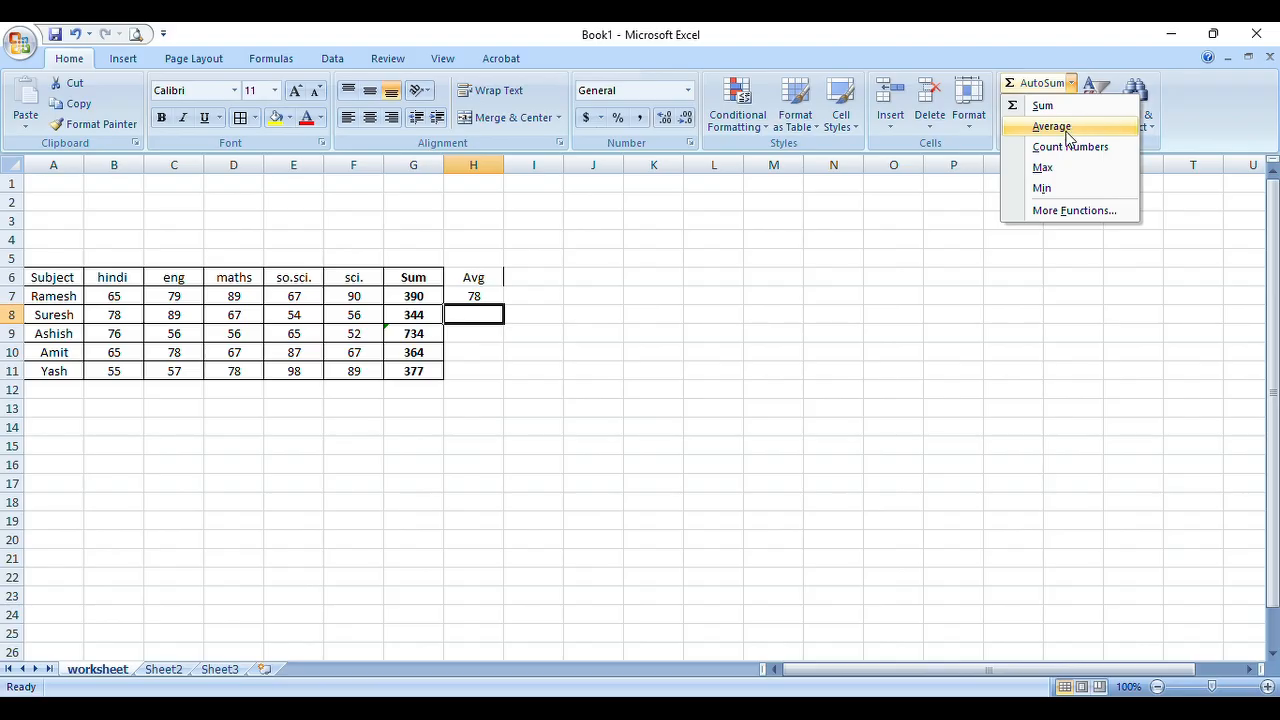
pyautogui.click(1066, 131)
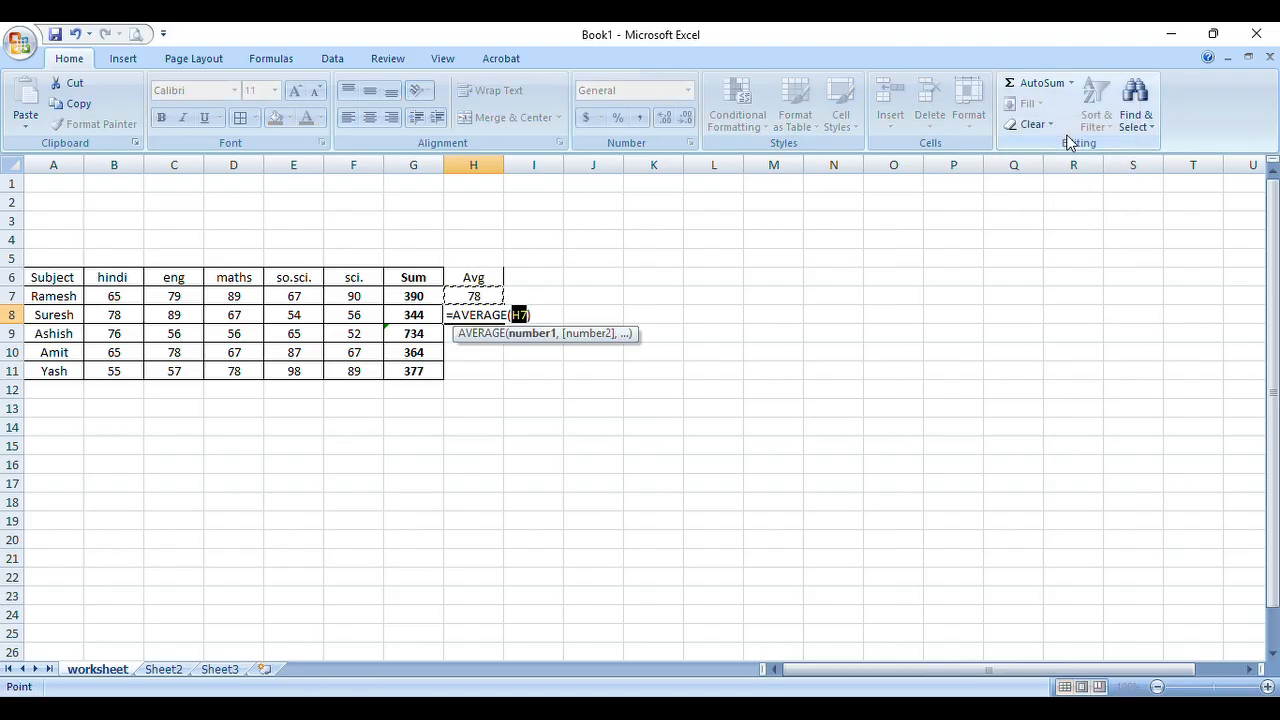
pyautogui.click(531, 315)
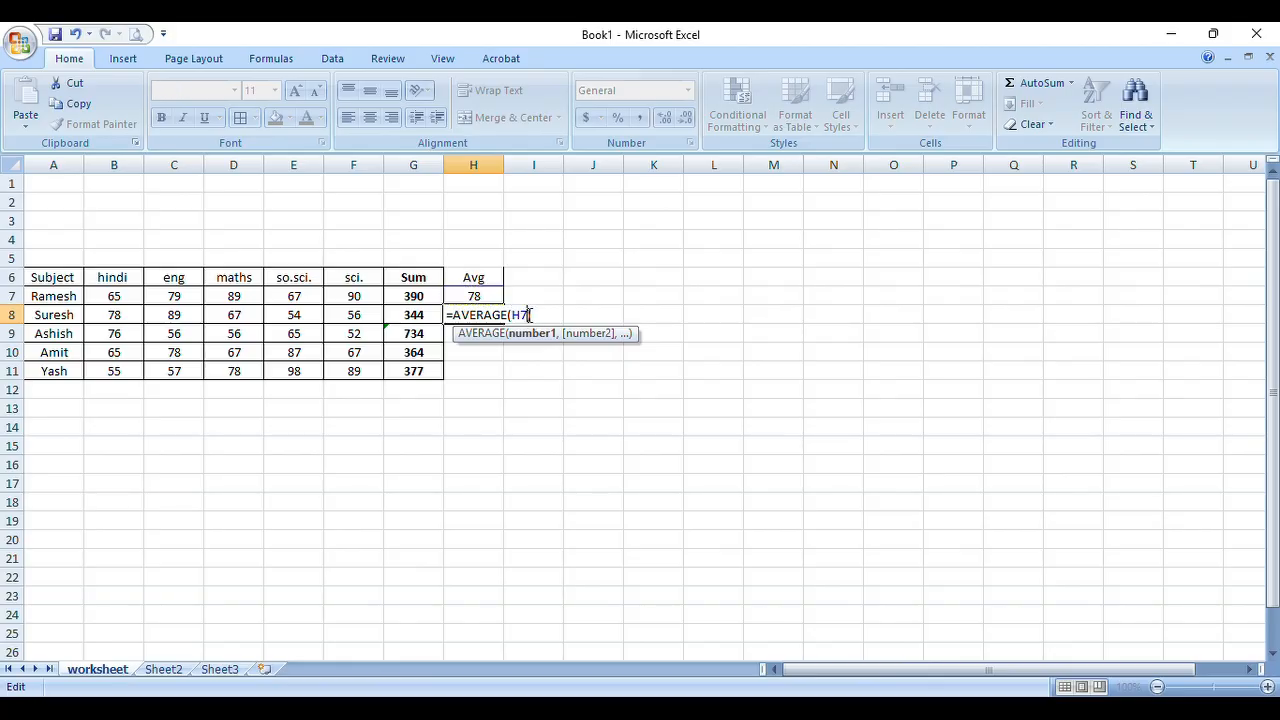
pyautogui.write(')')
pyautogui.press('Return')
pyautogui.click(488, 446)
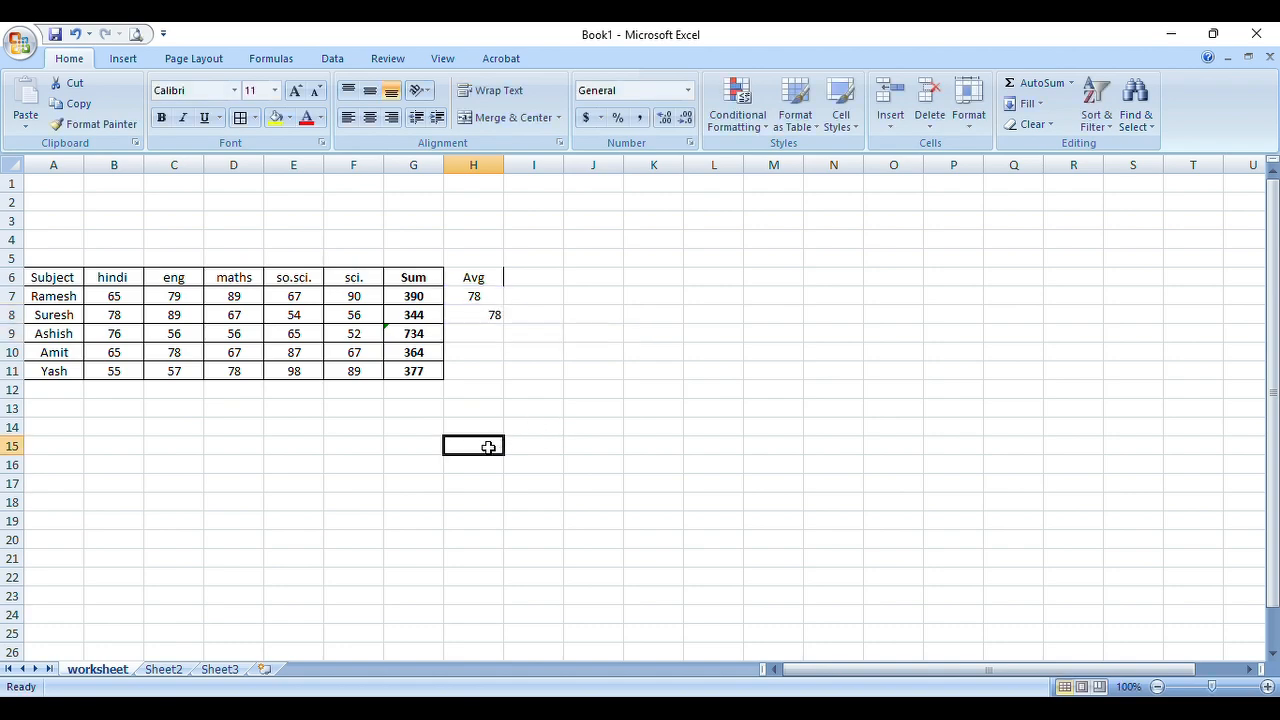
# Insert AutoSum Averages in H9, H10 and H11, accepting the suggested range of Avg cells above each one
pyautogui.click(496, 335)
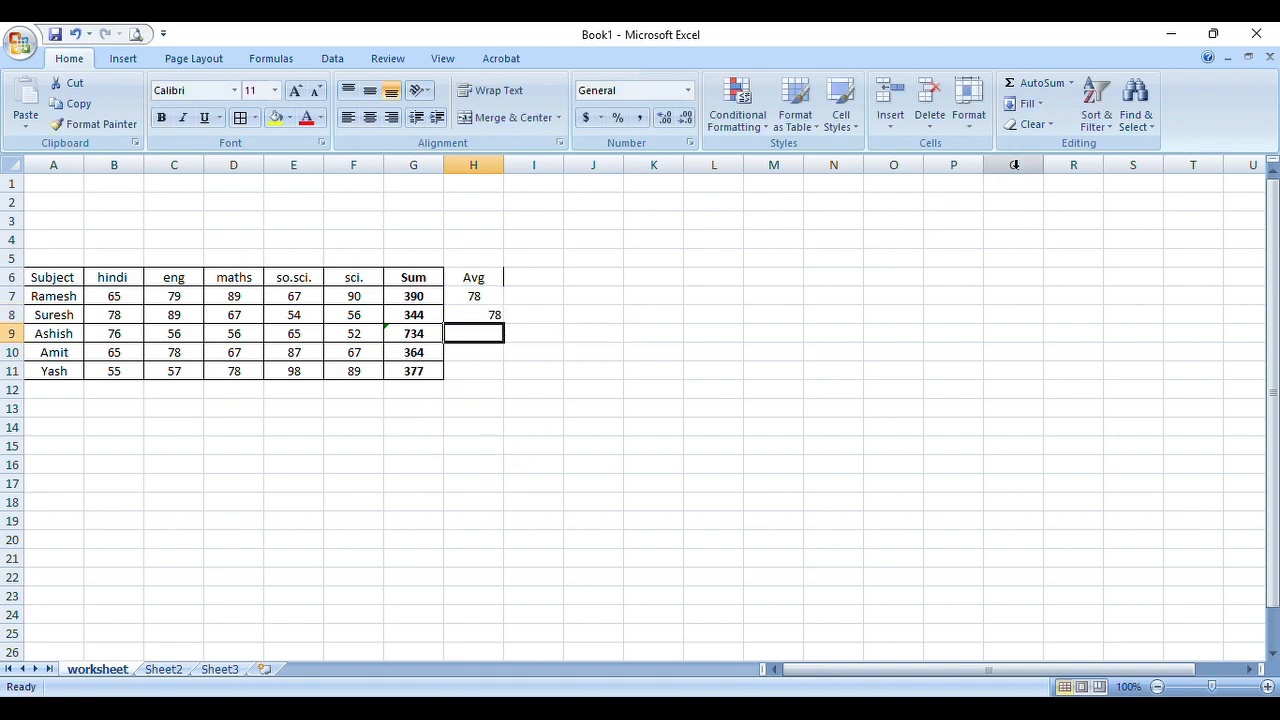
pyautogui.click(1069, 84)
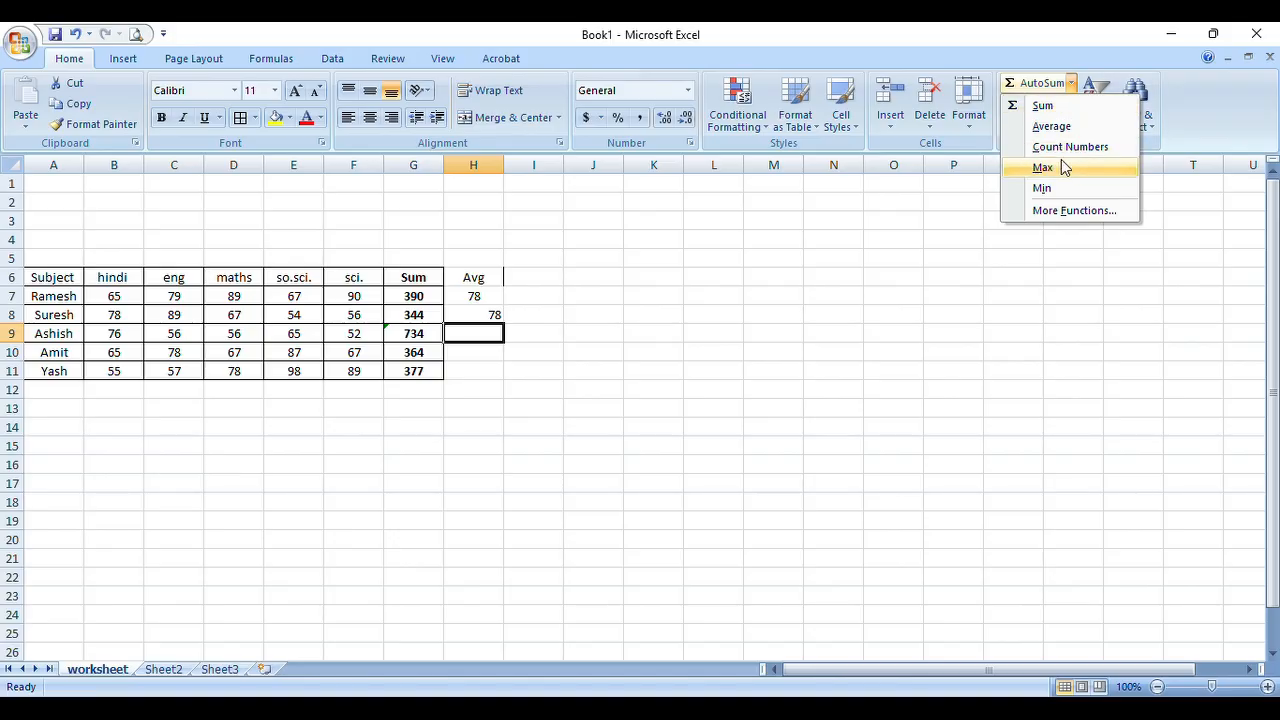
pyautogui.click(1052, 127)
pyautogui.press('Return')
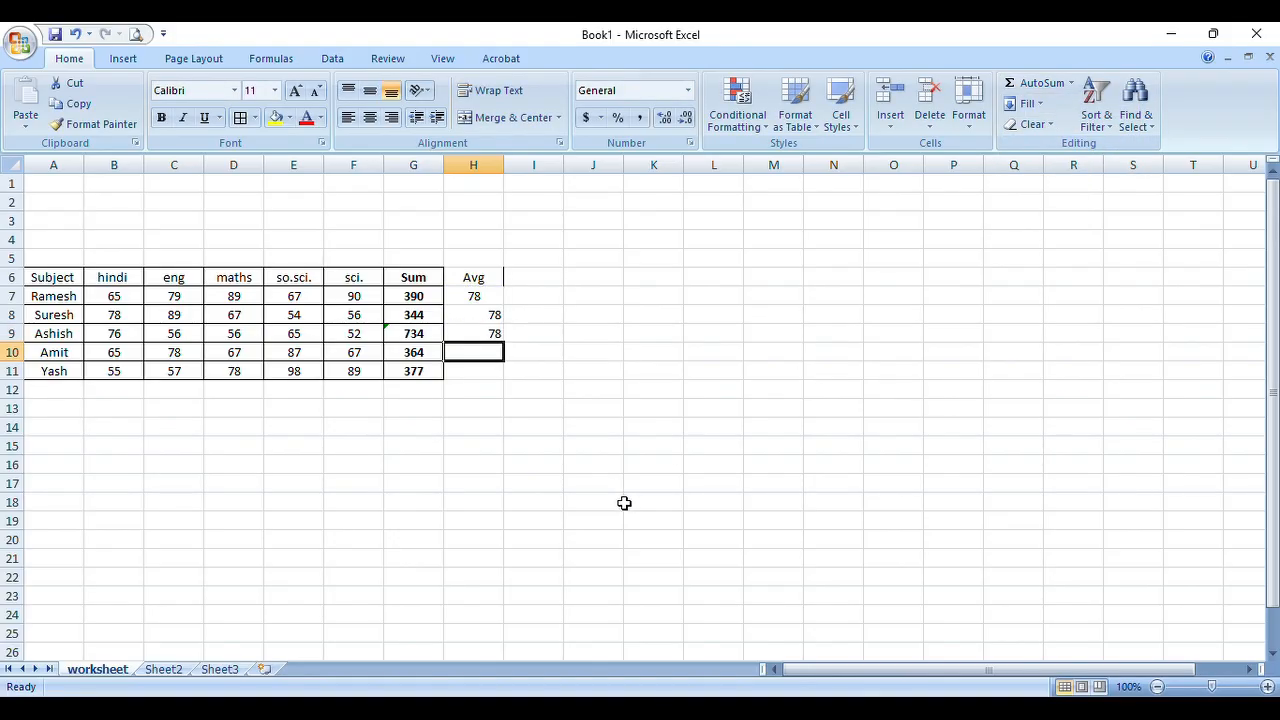
pyautogui.click(1071, 84)
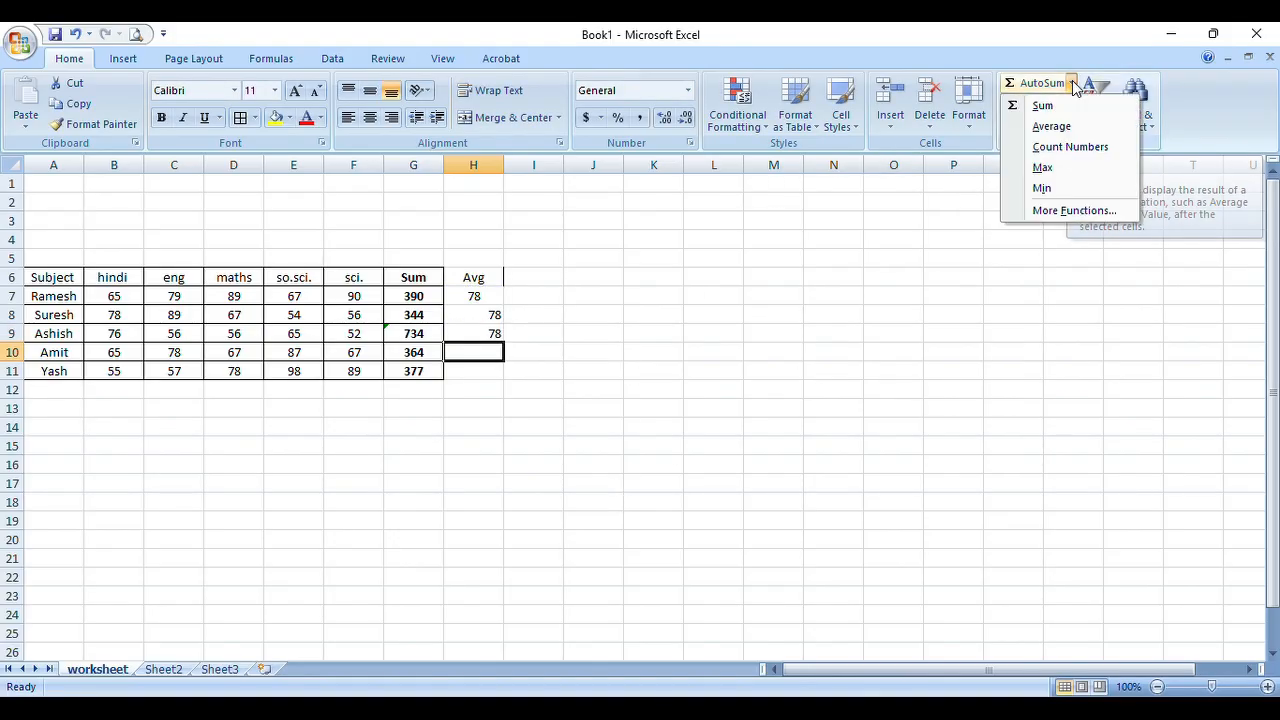
pyautogui.click(1053, 128)
pyautogui.press('Return')
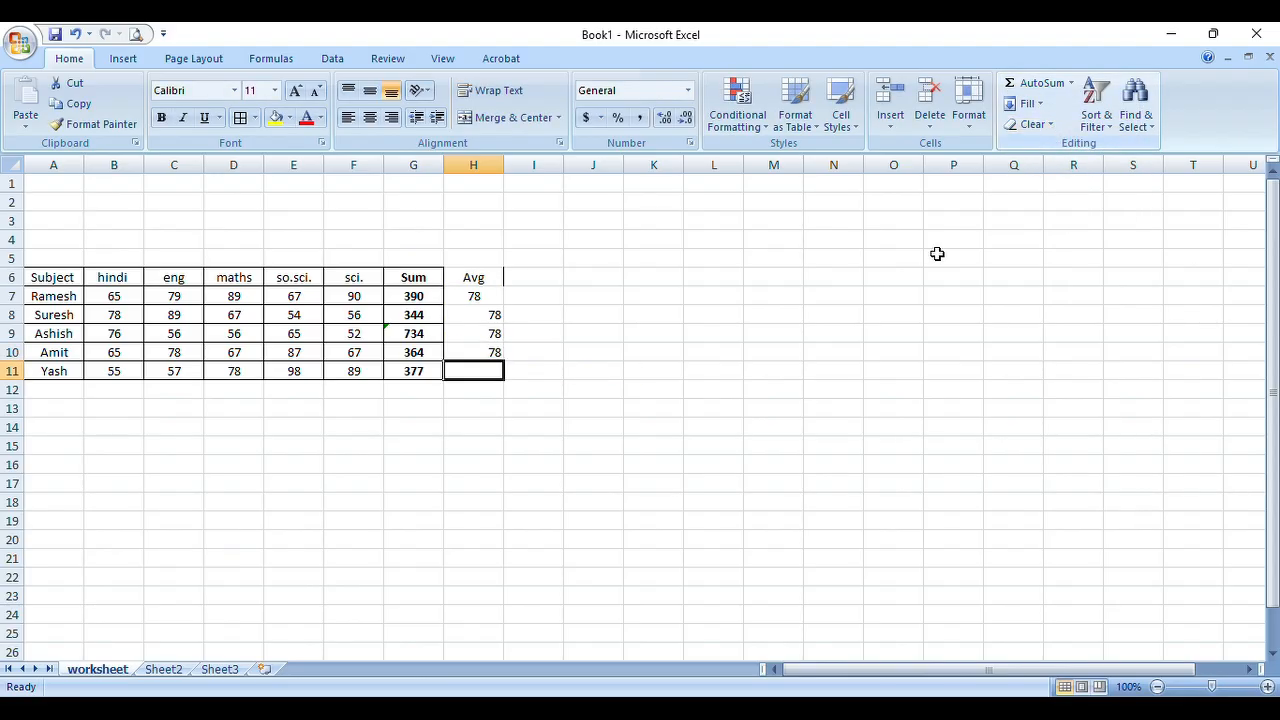
pyautogui.click(1071, 84)
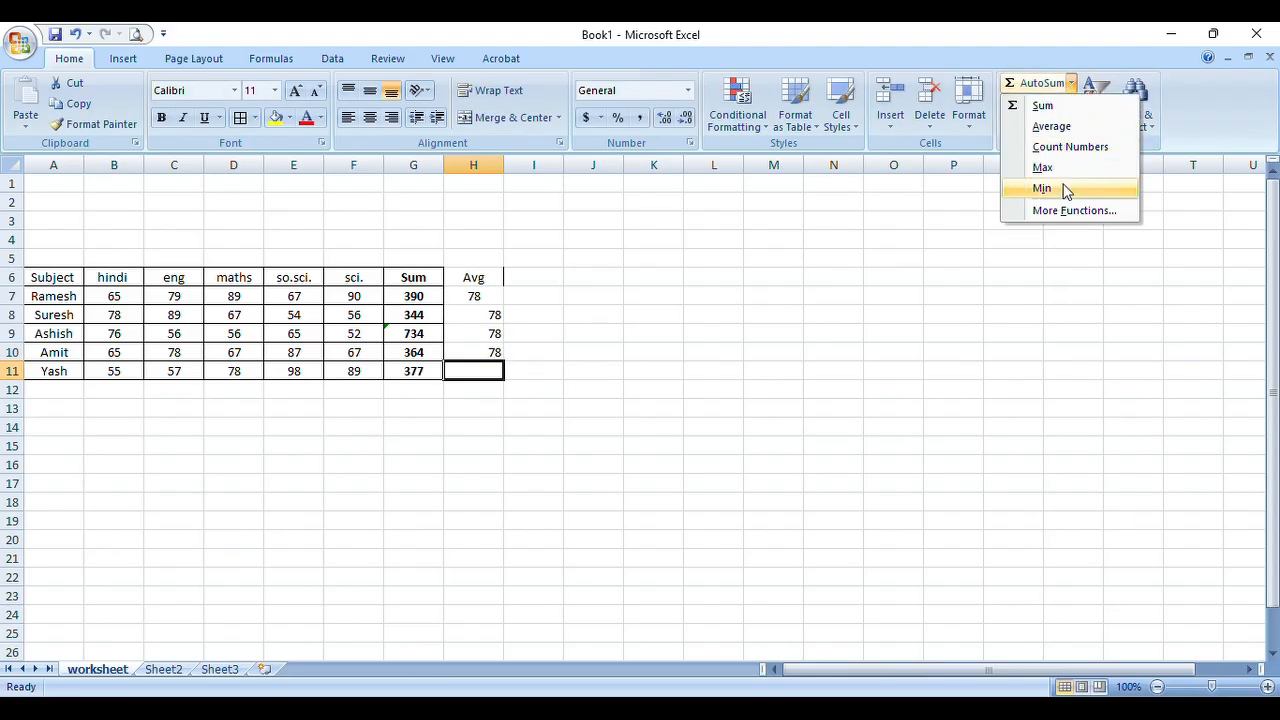
pyautogui.click(1069, 126)
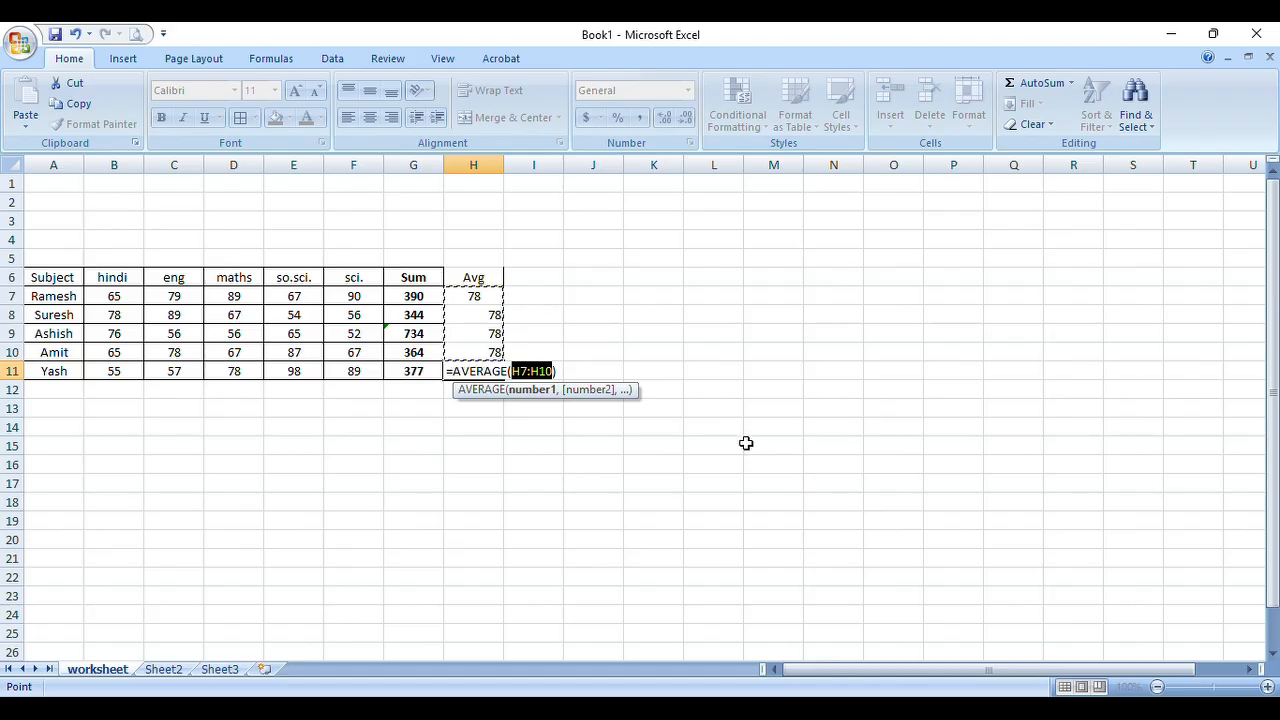
pyautogui.press('Return')
pyautogui.click(540, 462)
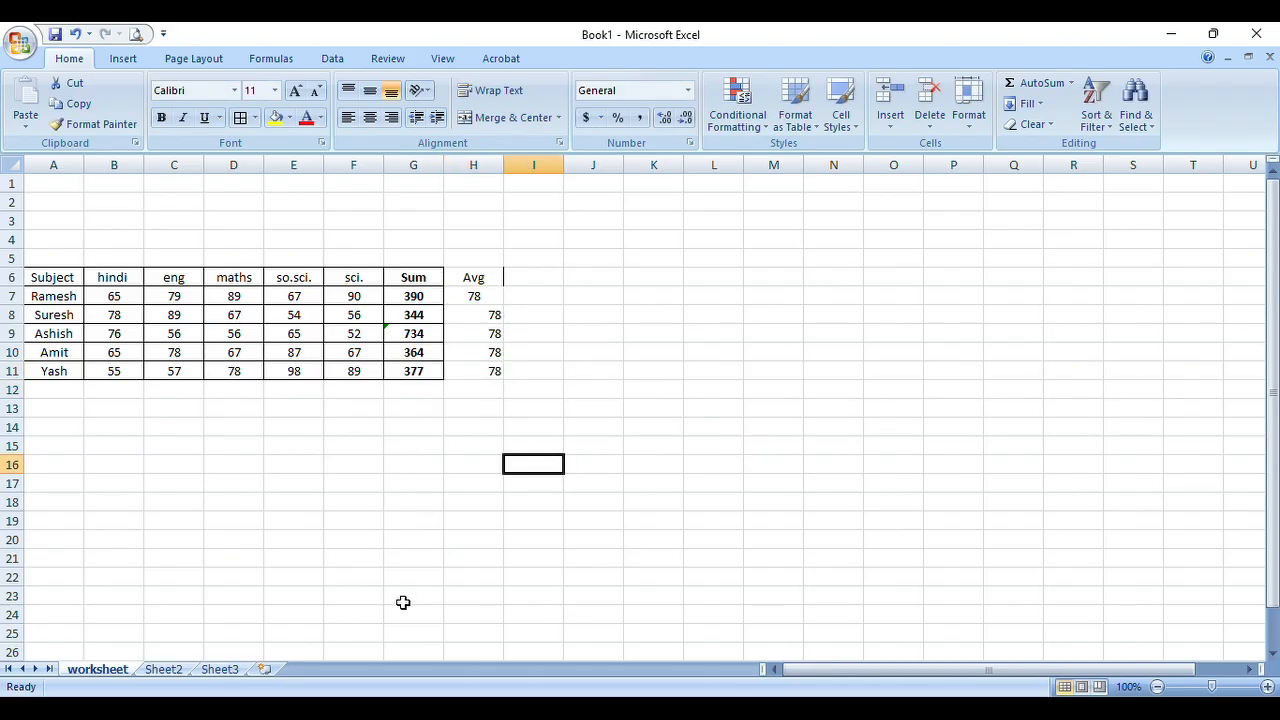
# Reinsert the AutoSum Average in H8 and change its reference to F7
pyautogui.click(483, 315)
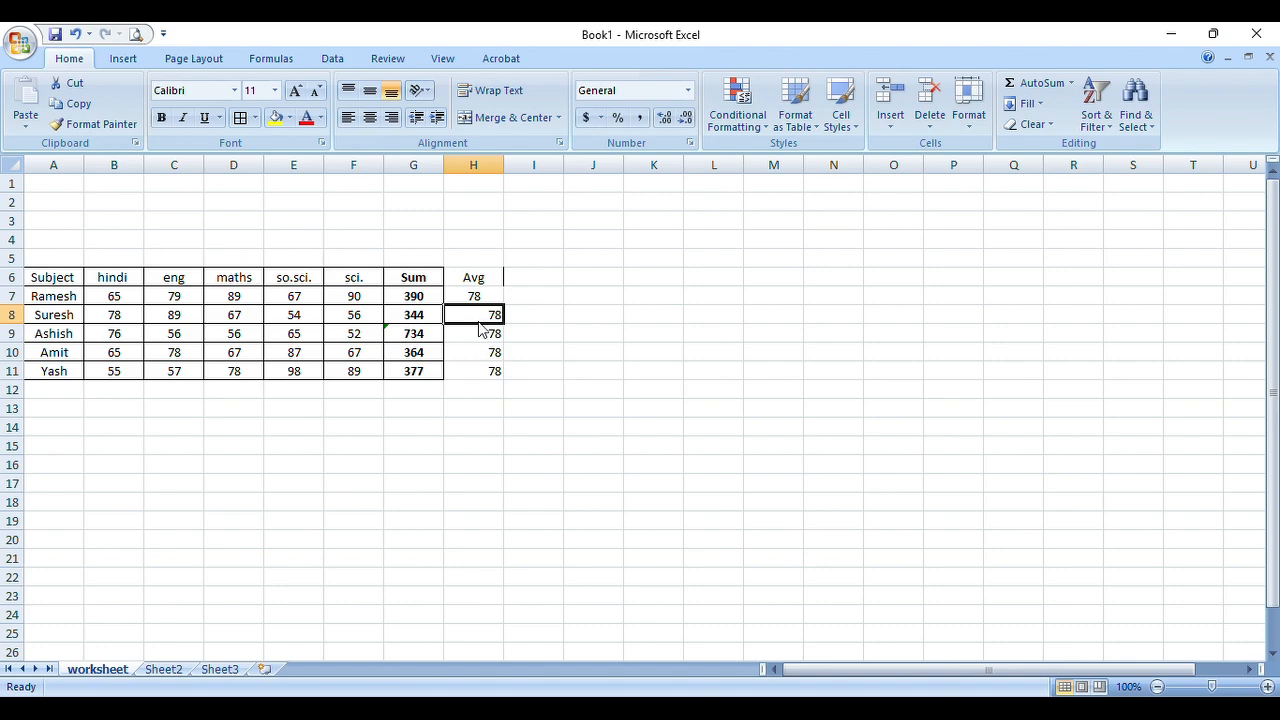
pyautogui.click(525, 338)
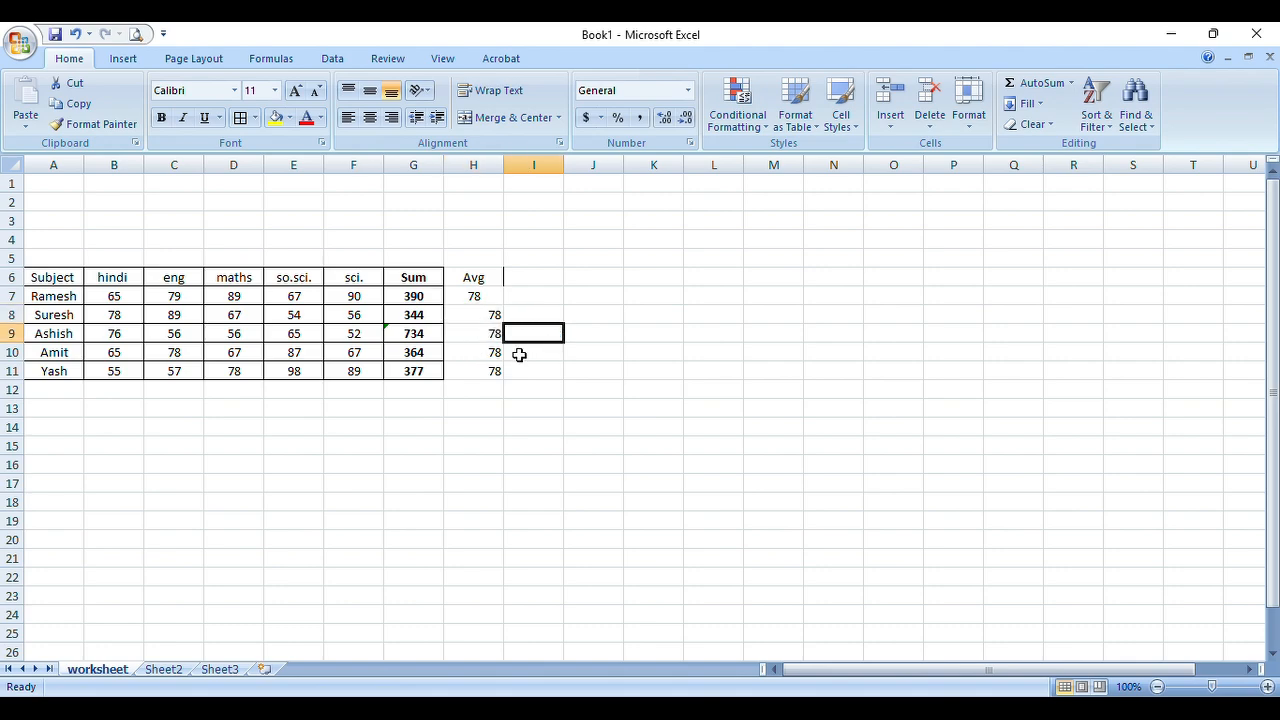
pyautogui.click(455, 320)
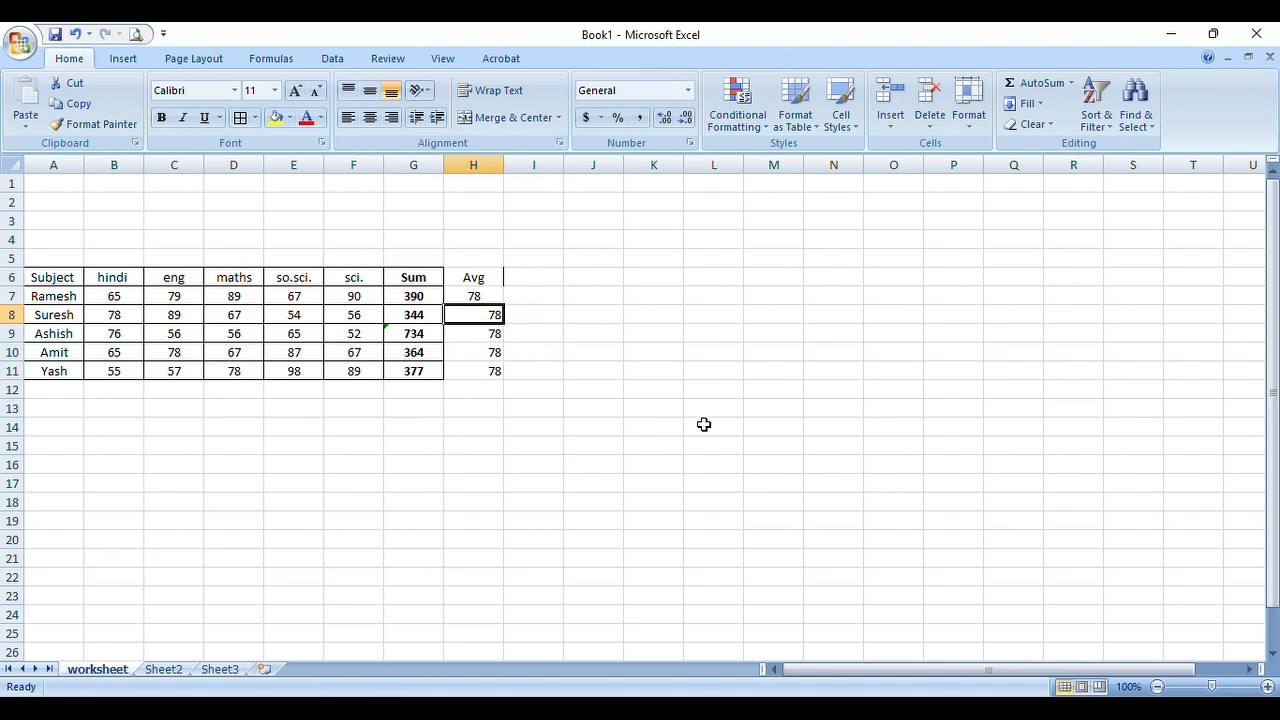
pyautogui.click(1071, 84)
pyautogui.click(1058, 128)
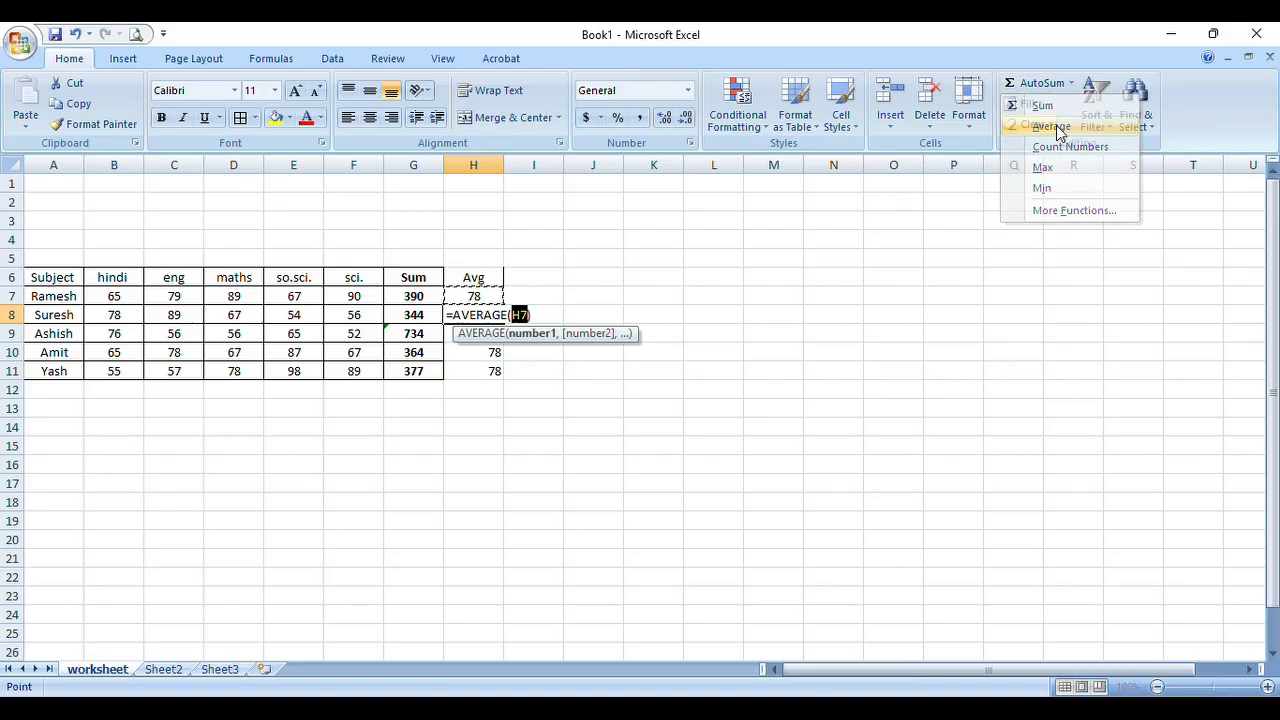
pyautogui.click(518, 315)
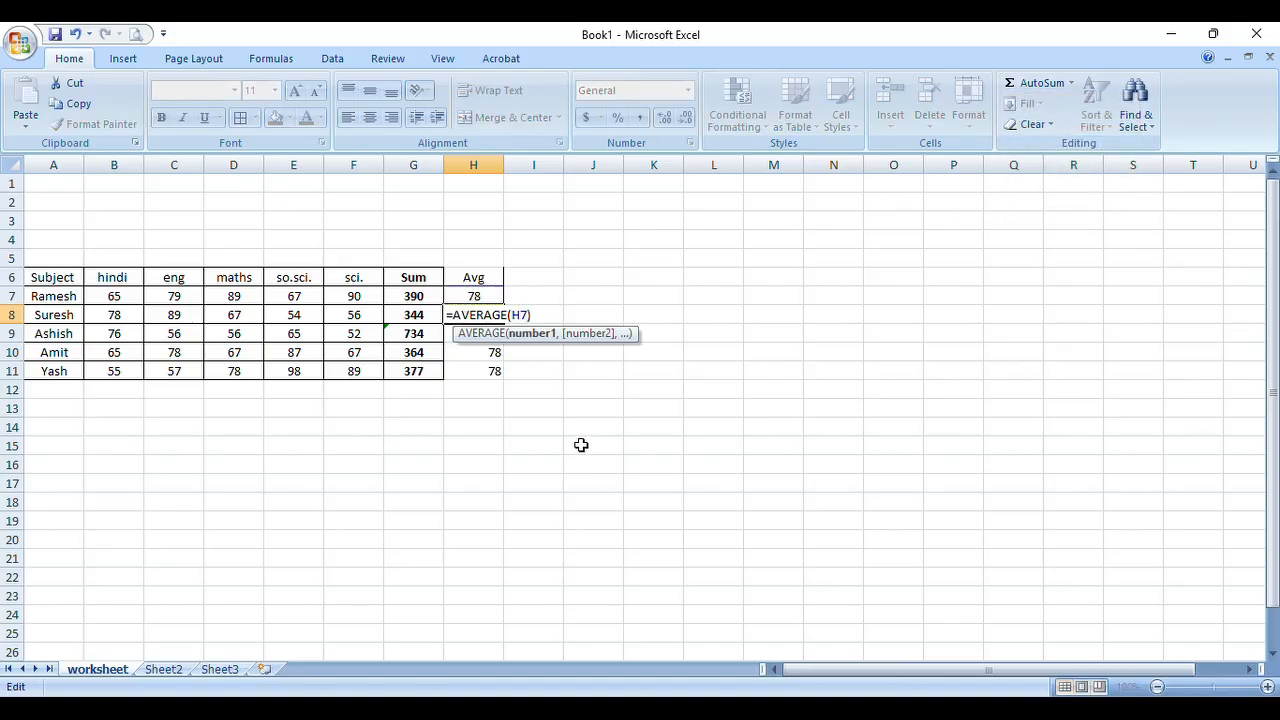
pyautogui.press('BackSpace')
pyautogui.write('f')
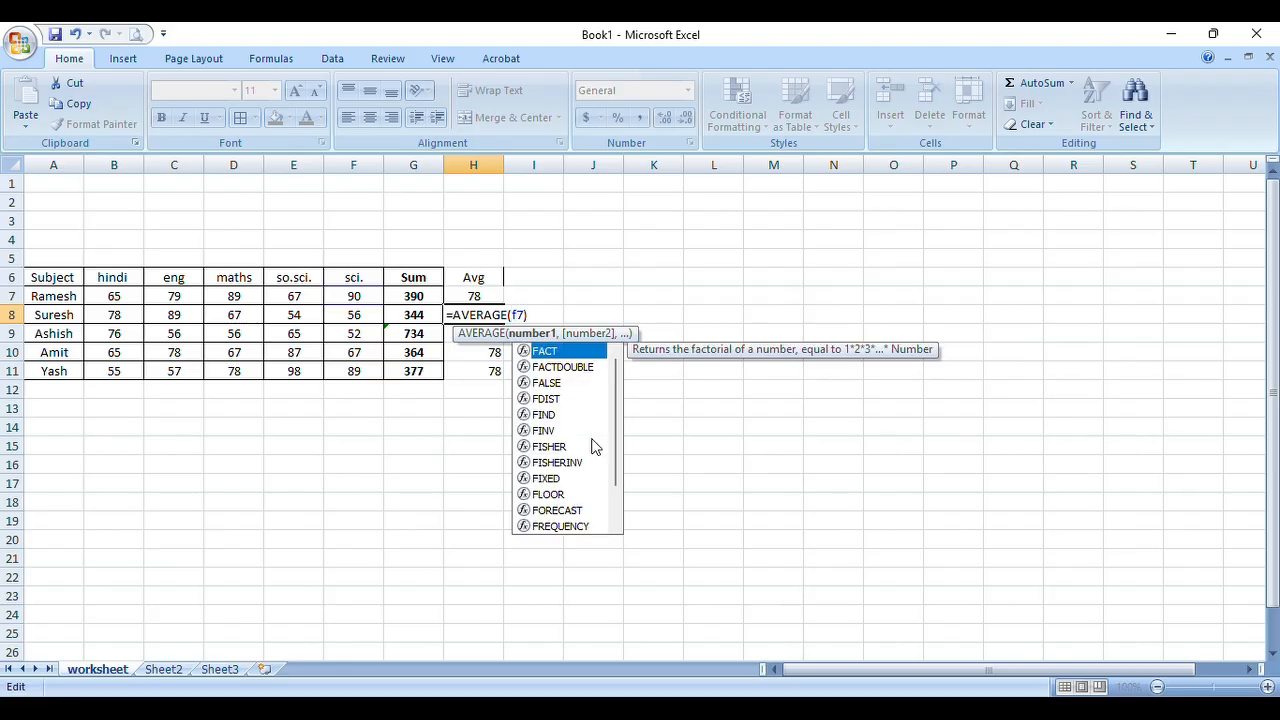
pyautogui.click(731, 424)
pyautogui.click(546, 537)
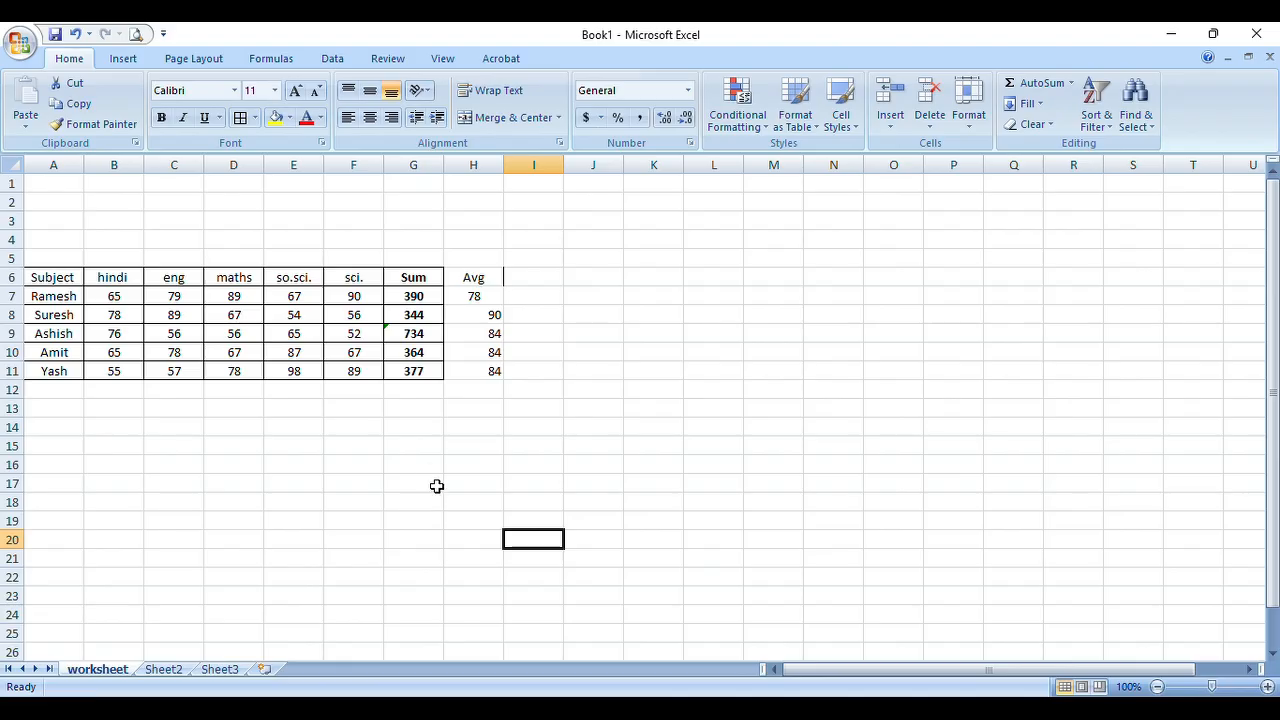
# Switch to Calculator and check the second student's average by dividing 344 by 5
pyautogui.click(467, 316)
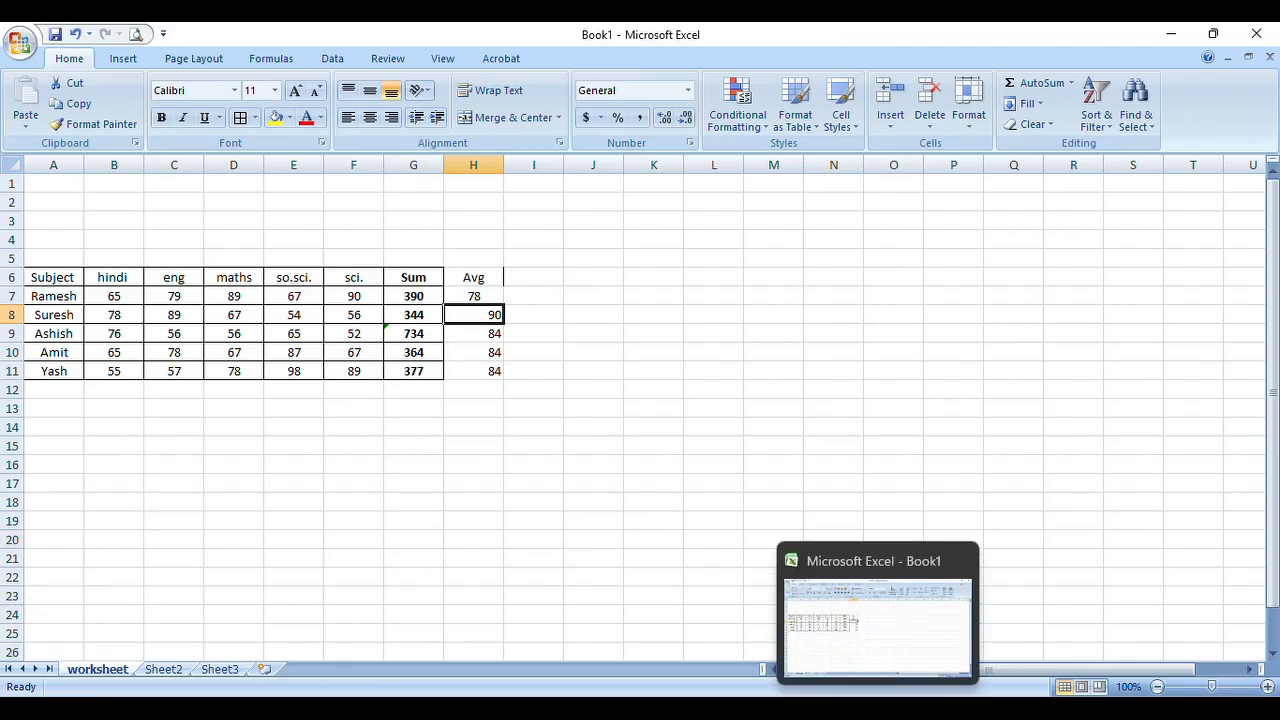
pyautogui.click(671, 708)
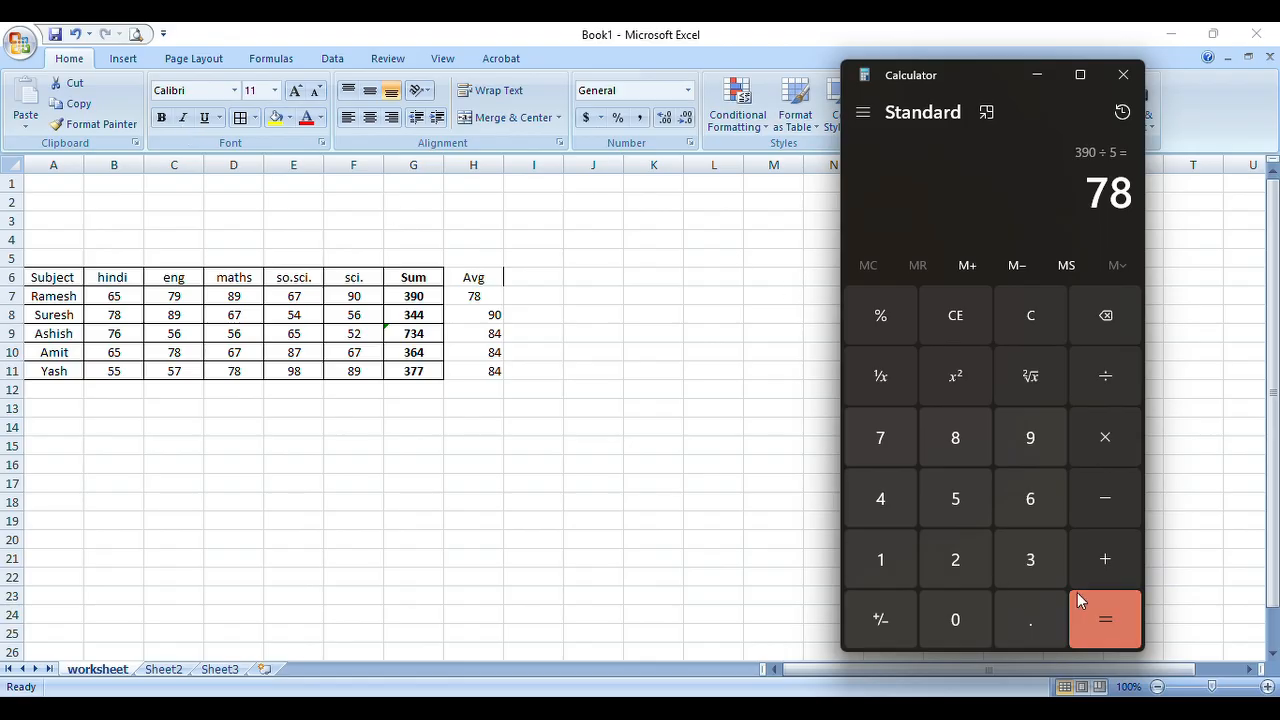
pyautogui.click(1030, 330)
pyautogui.click(1031, 562)
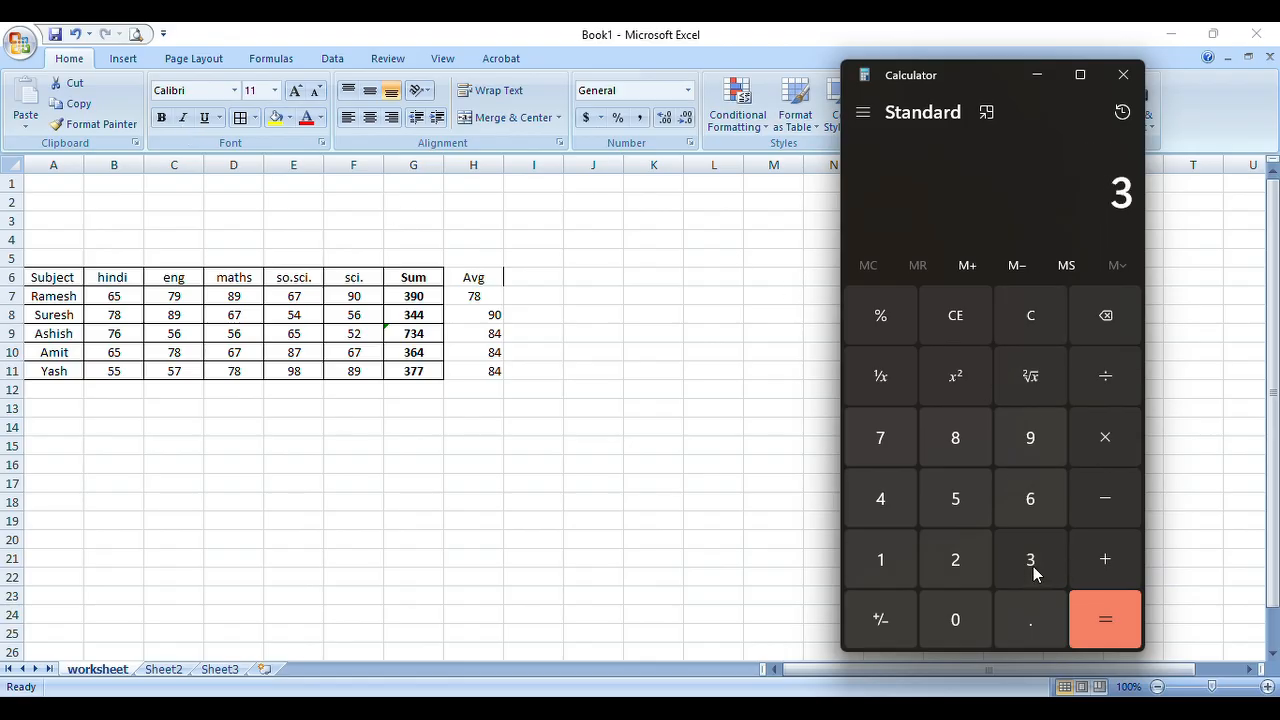
pyautogui.doubleClick(881, 495)
pyautogui.click(1100, 376)
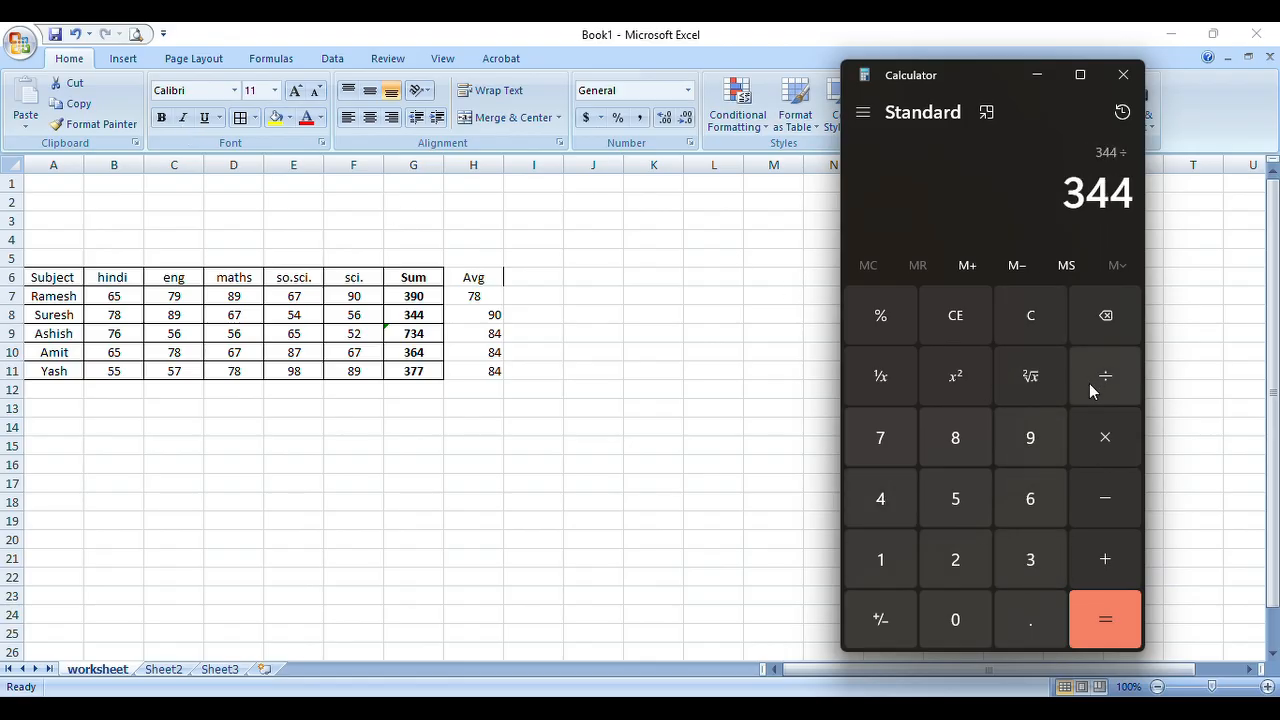
pyautogui.click(966, 510)
pyautogui.click(1112, 628)
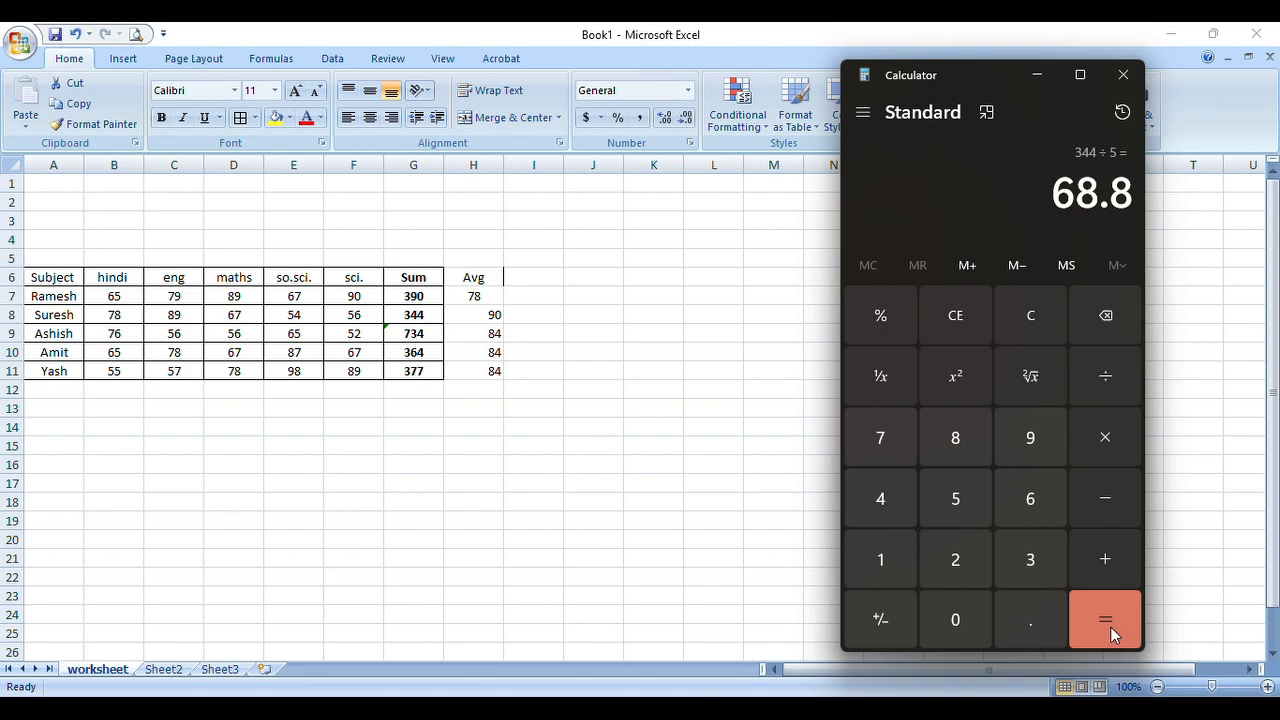
# Close Calculator and clear the averages of the last four students in H8:H11
pyautogui.click(1123, 75)
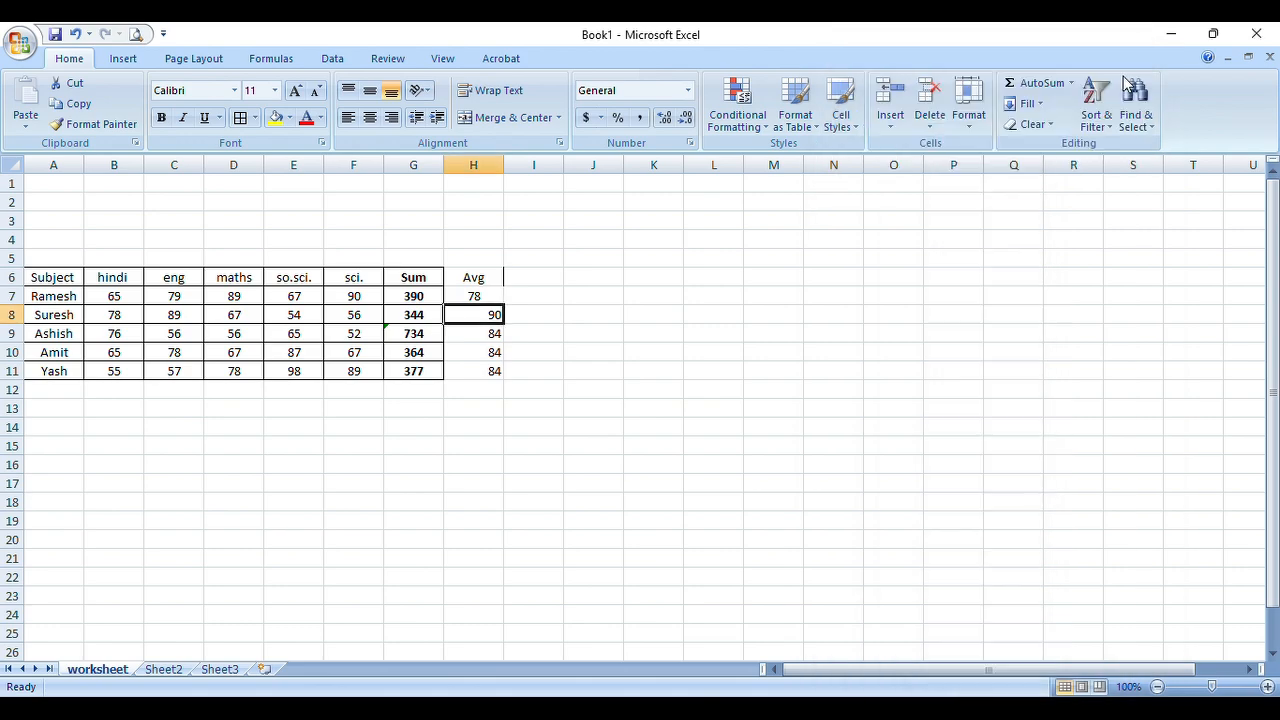
pyautogui.click(655, 318)
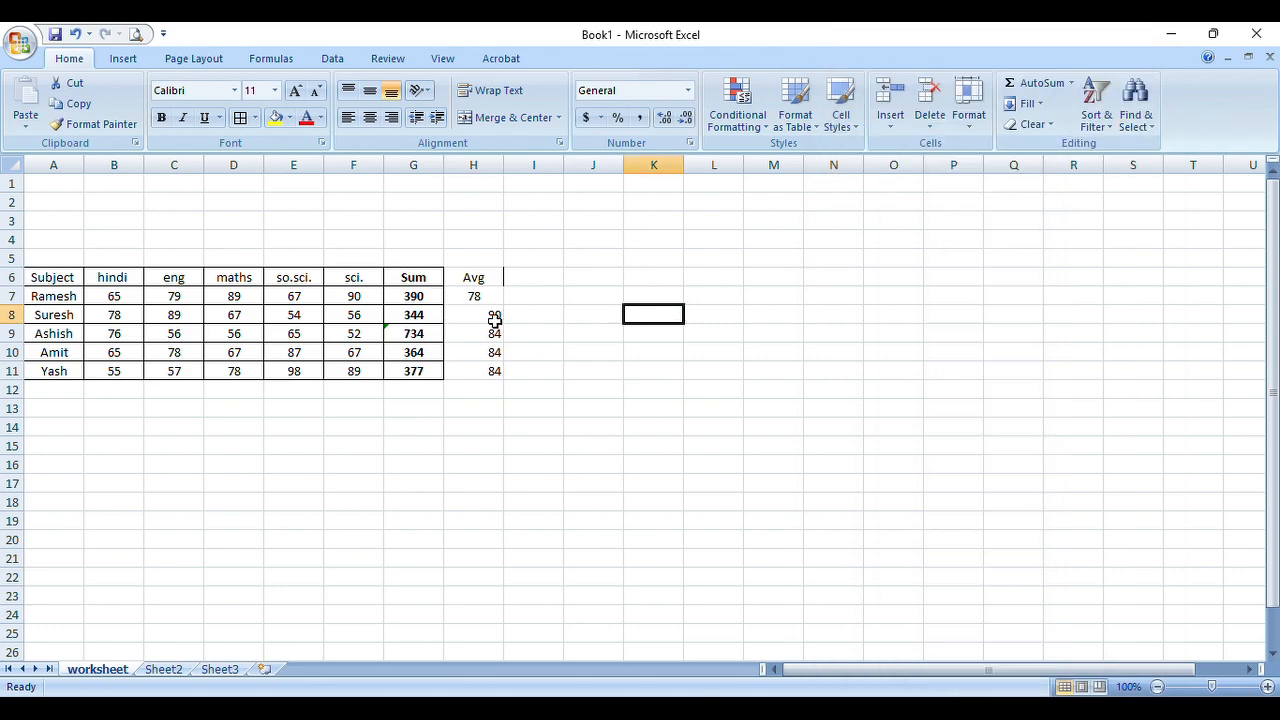
pyautogui.moveTo(494, 314); pyautogui.dragTo(493, 371)
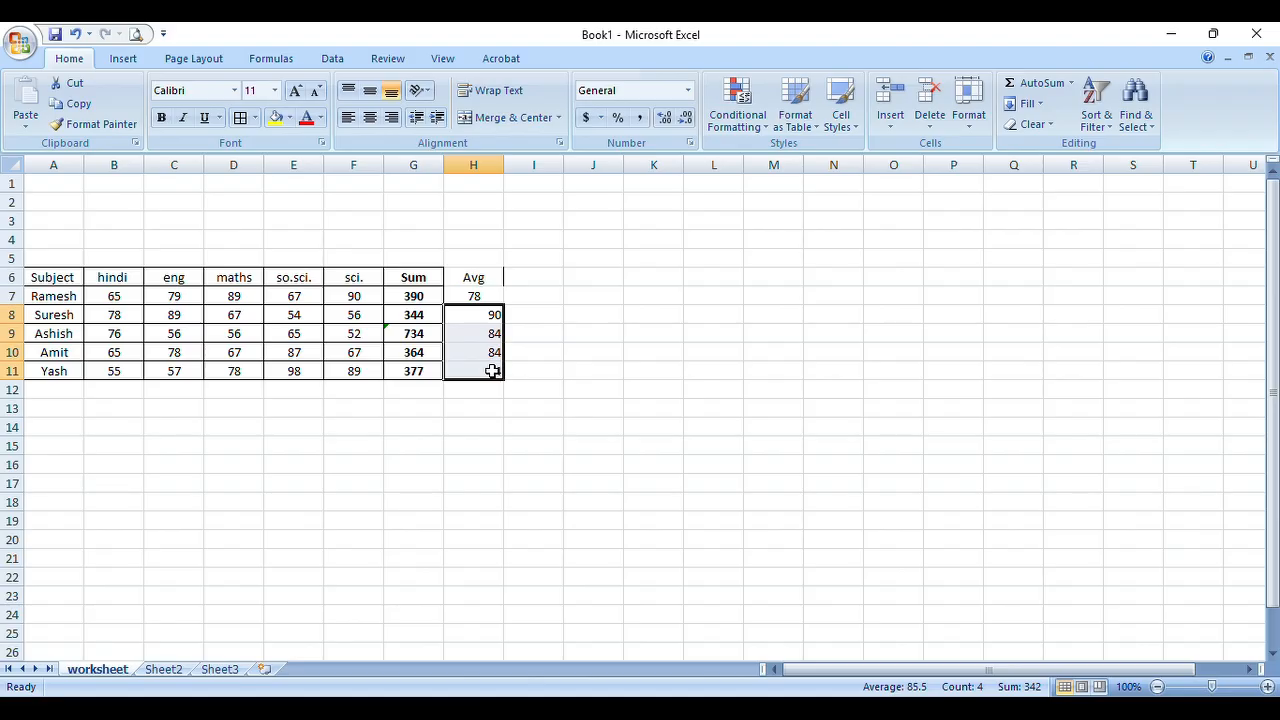
pyautogui.press('Delete')
pyautogui.click(610, 320)
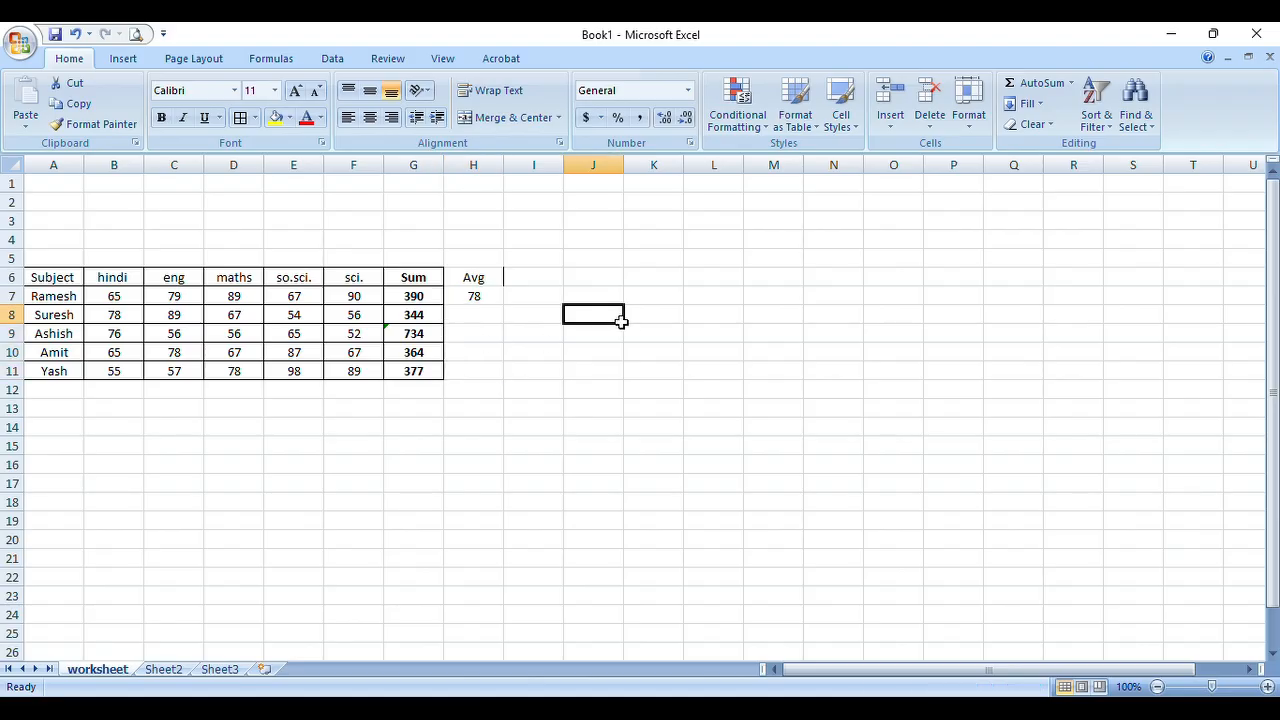
# Try to insert an AutoSum Average in H8 with a different reference, and clear the cell
pyautogui.click(470, 316)
pyautogui.click(1070, 83)
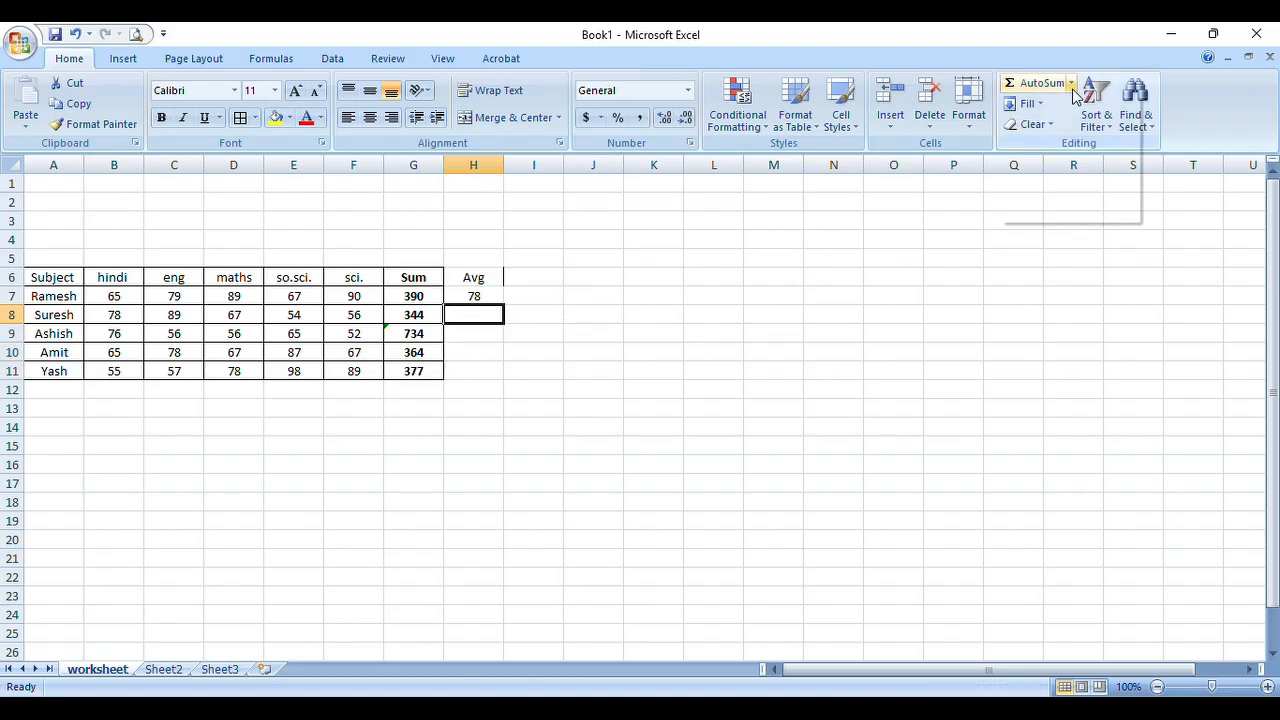
pyautogui.click(1053, 127)
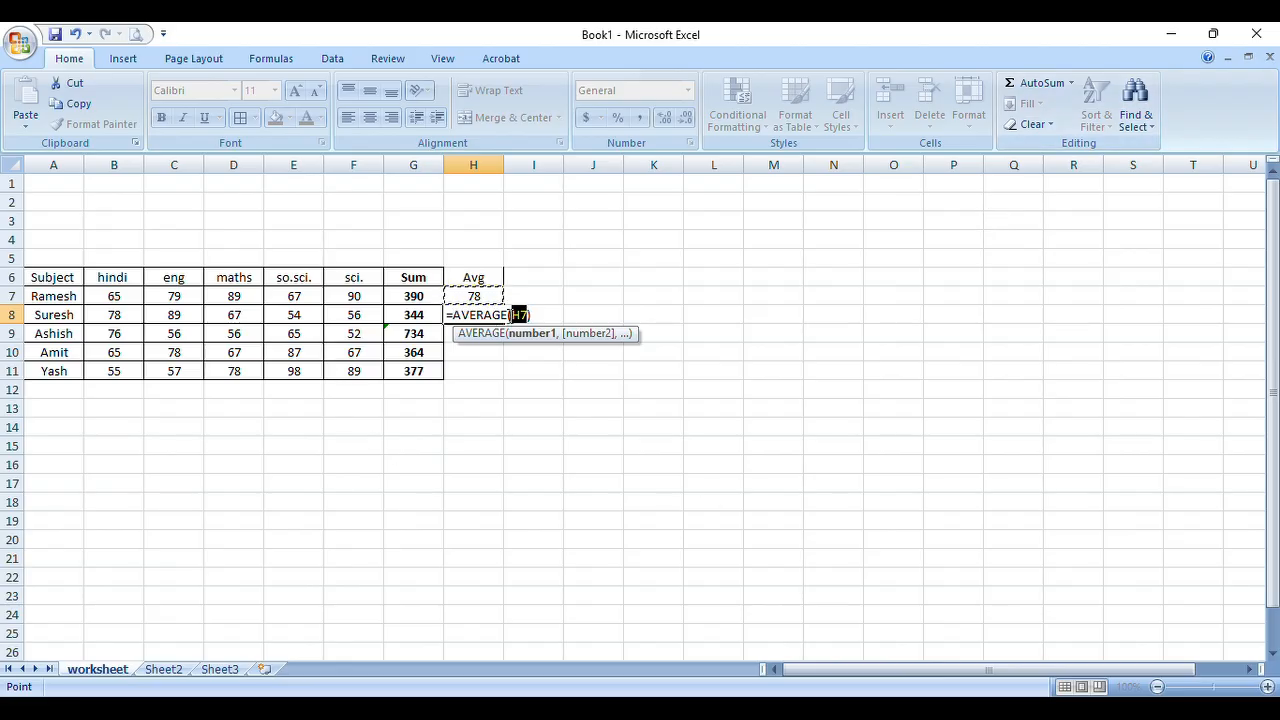
pyautogui.click(508, 386)
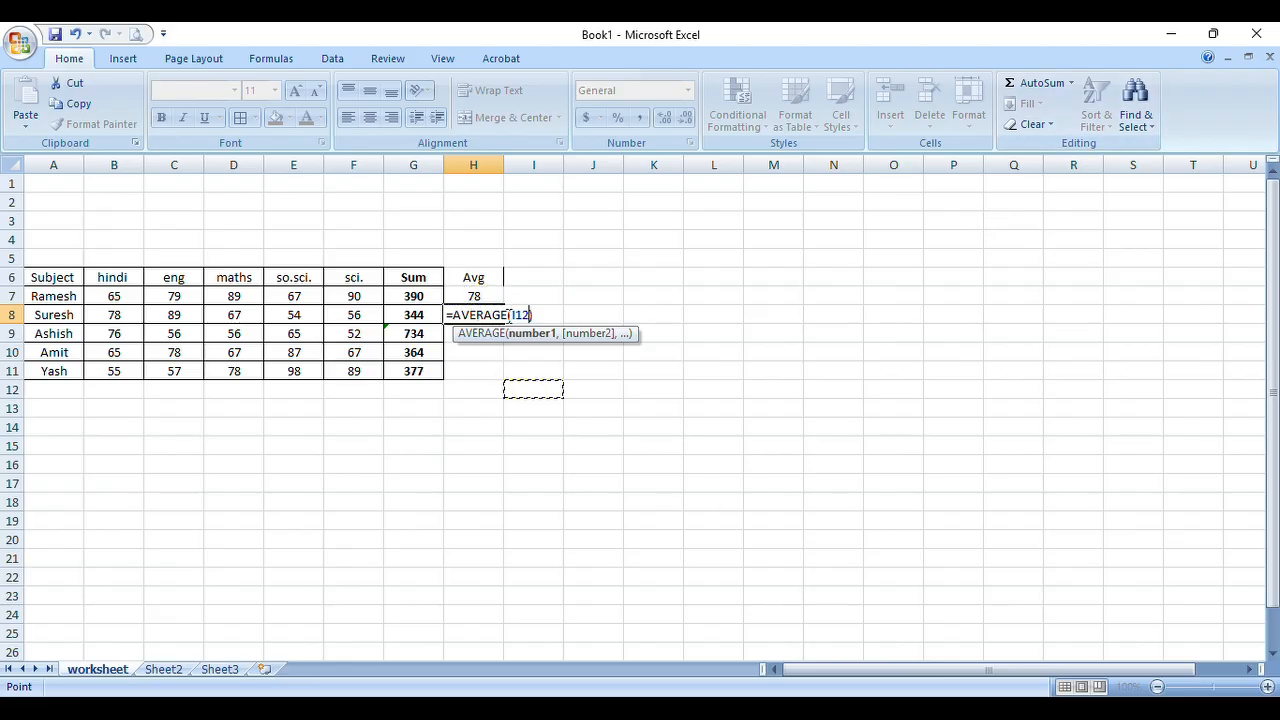
pyautogui.click(516, 315)
pyautogui.click(514, 449)
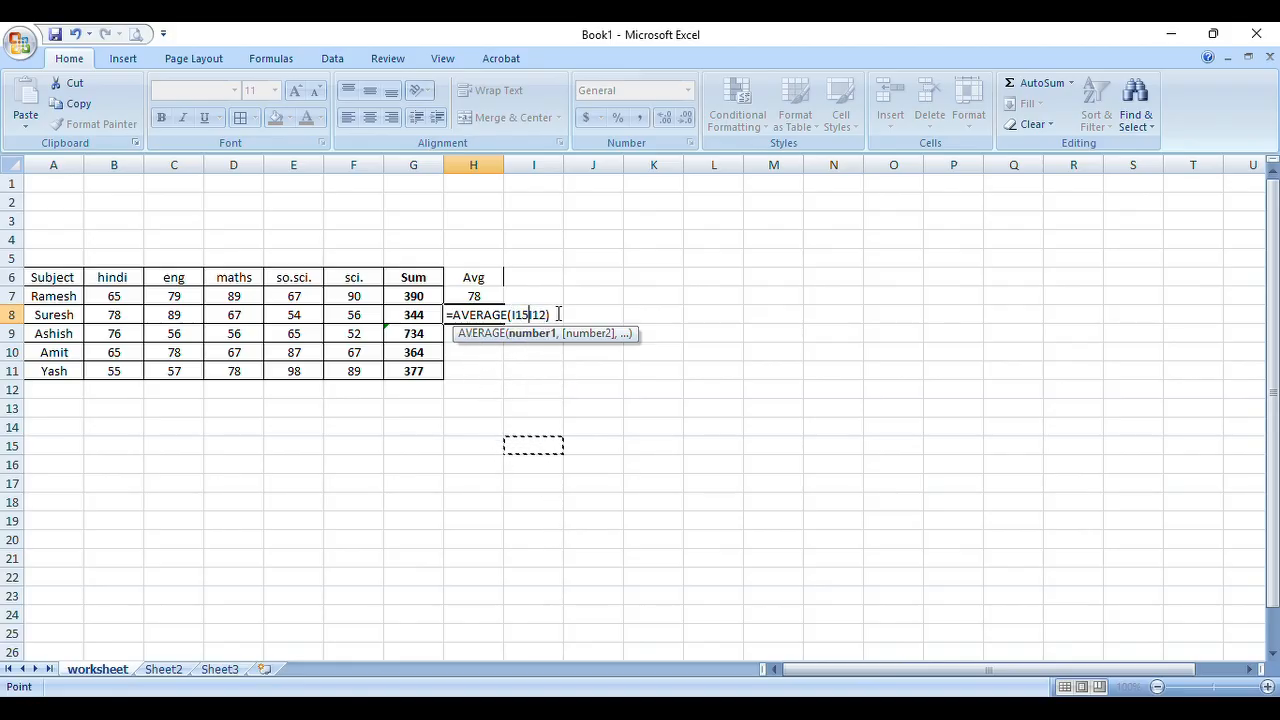
pyautogui.click(577, 442)
pyautogui.click(478, 325)
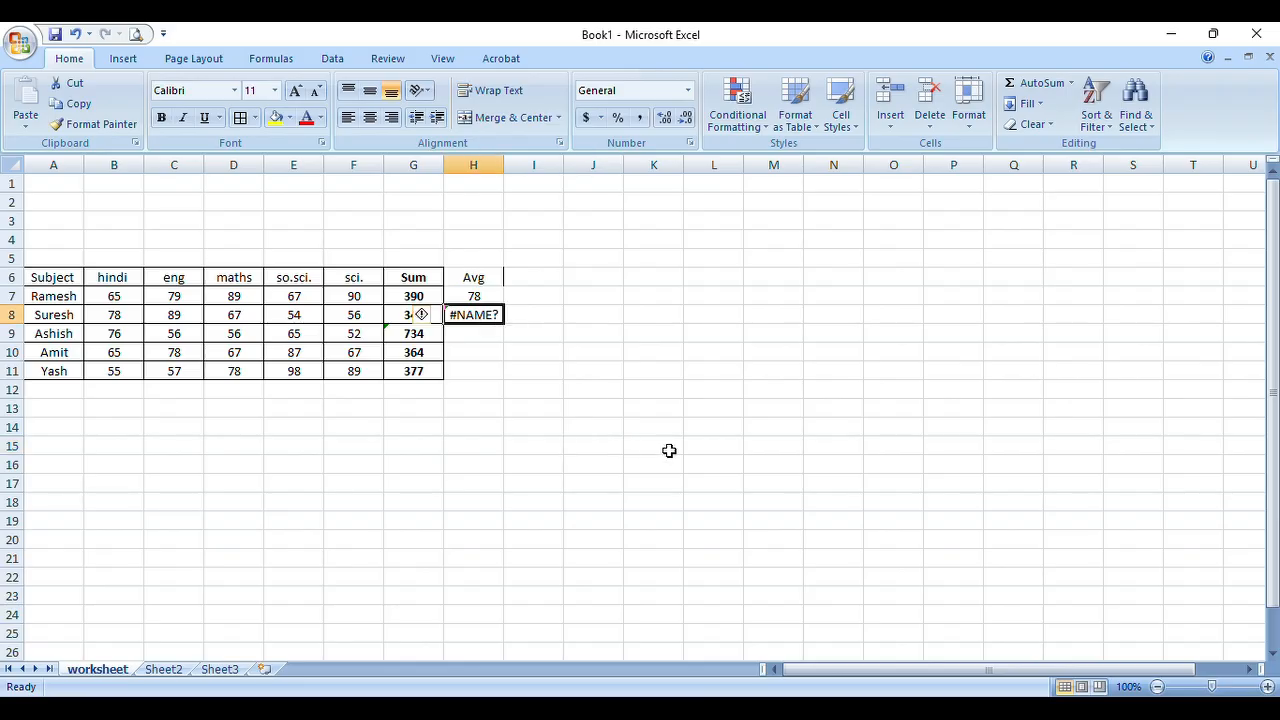
pyautogui.press('Delete')
pyautogui.click(640, 540)
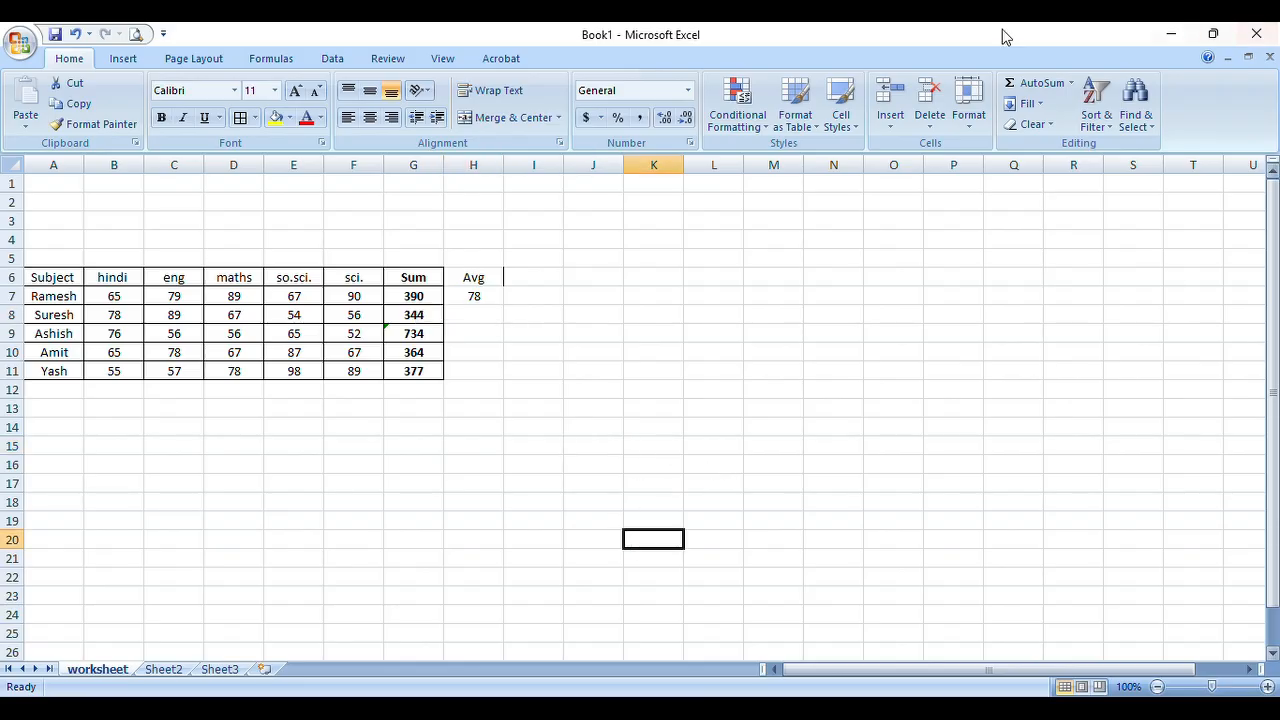
pyautogui.click(1070, 83)
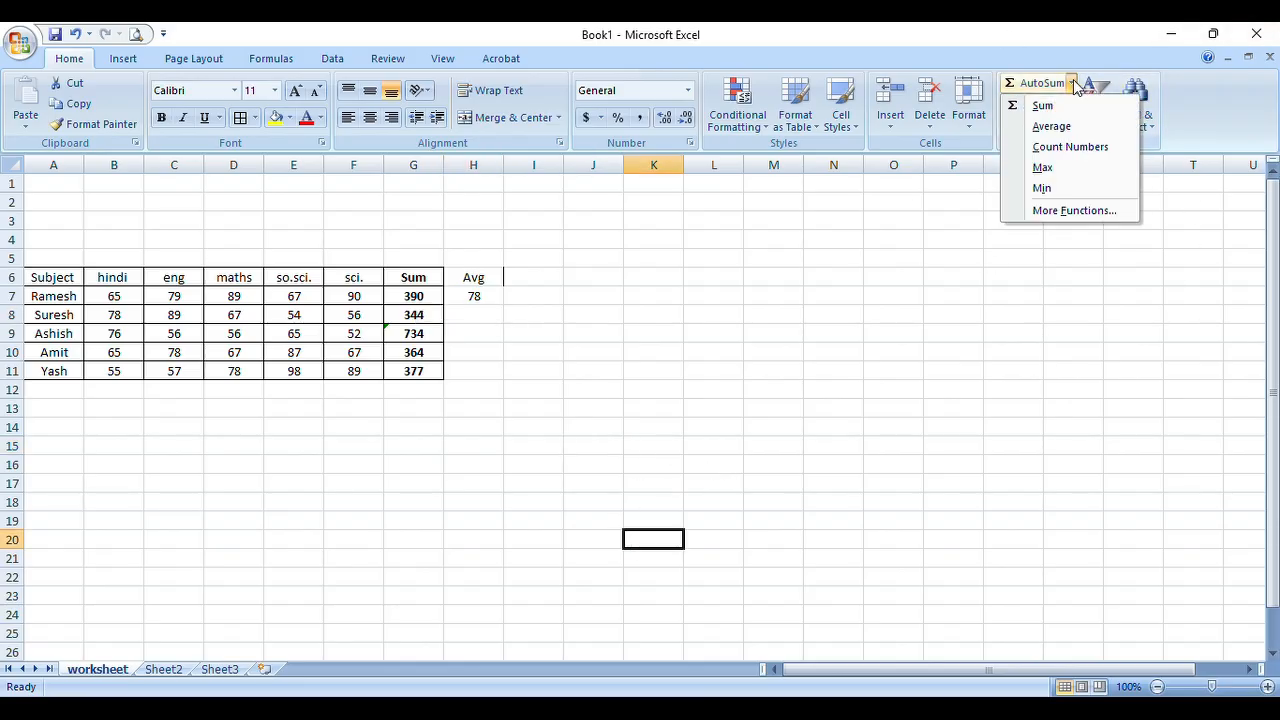
pyautogui.click(1038, 106)
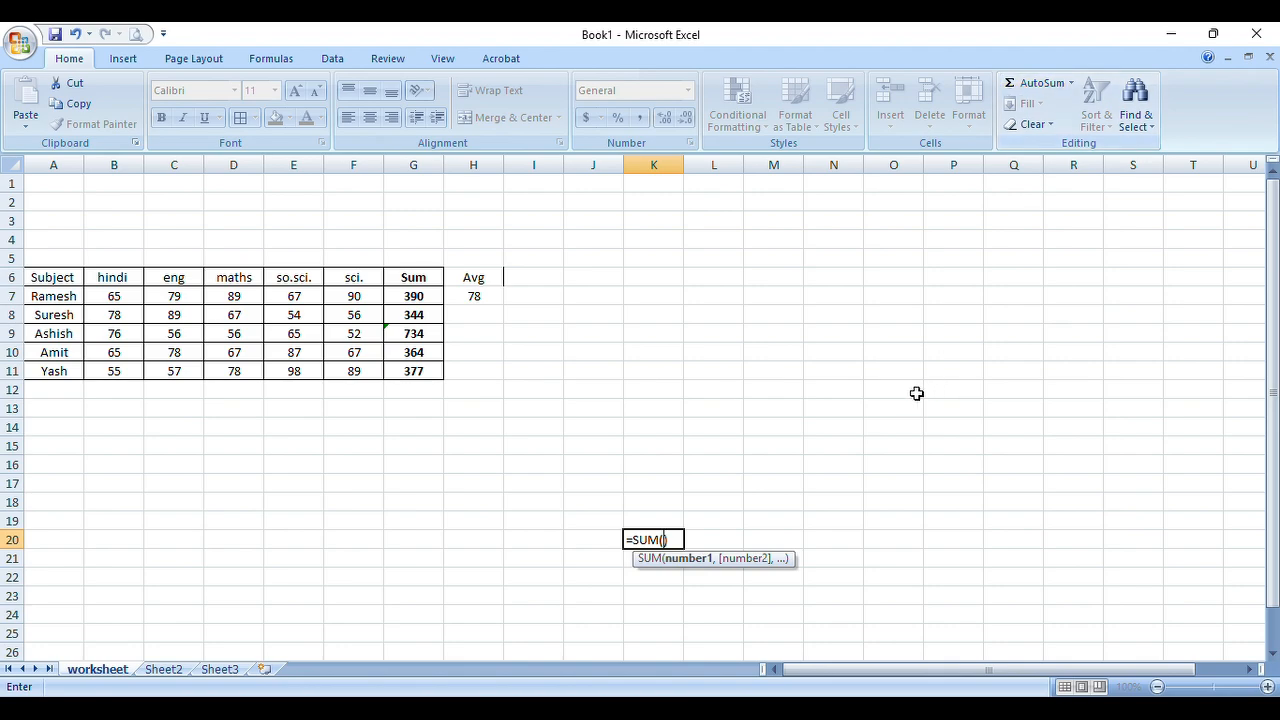
pyautogui.click(1070, 83)
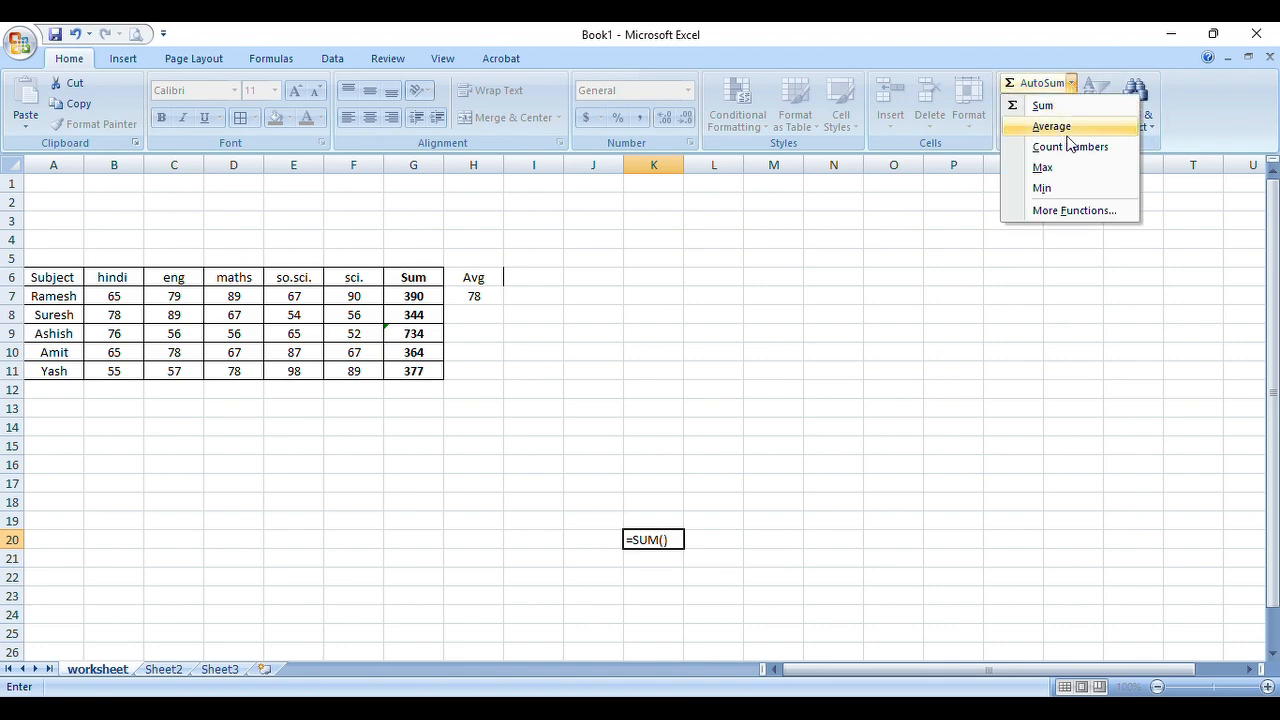
pyautogui.click(1066, 127)
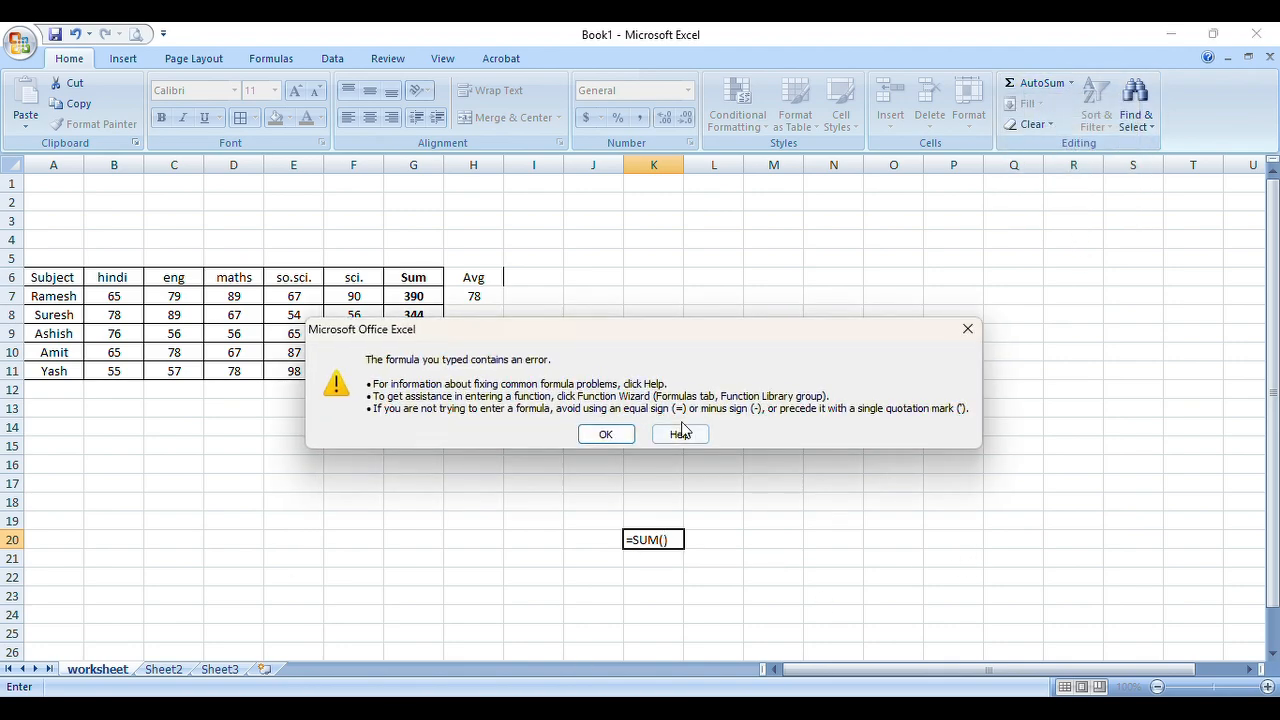
pyautogui.click(605, 434)
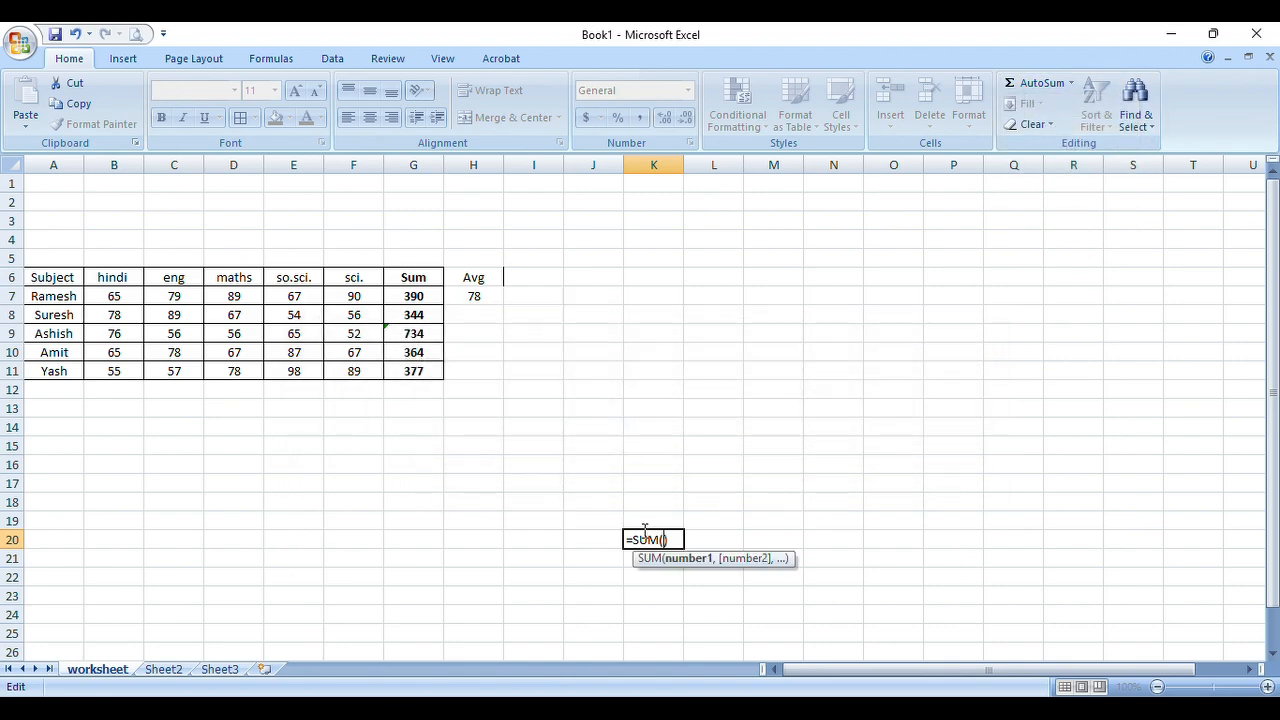
pyautogui.click(698, 536)
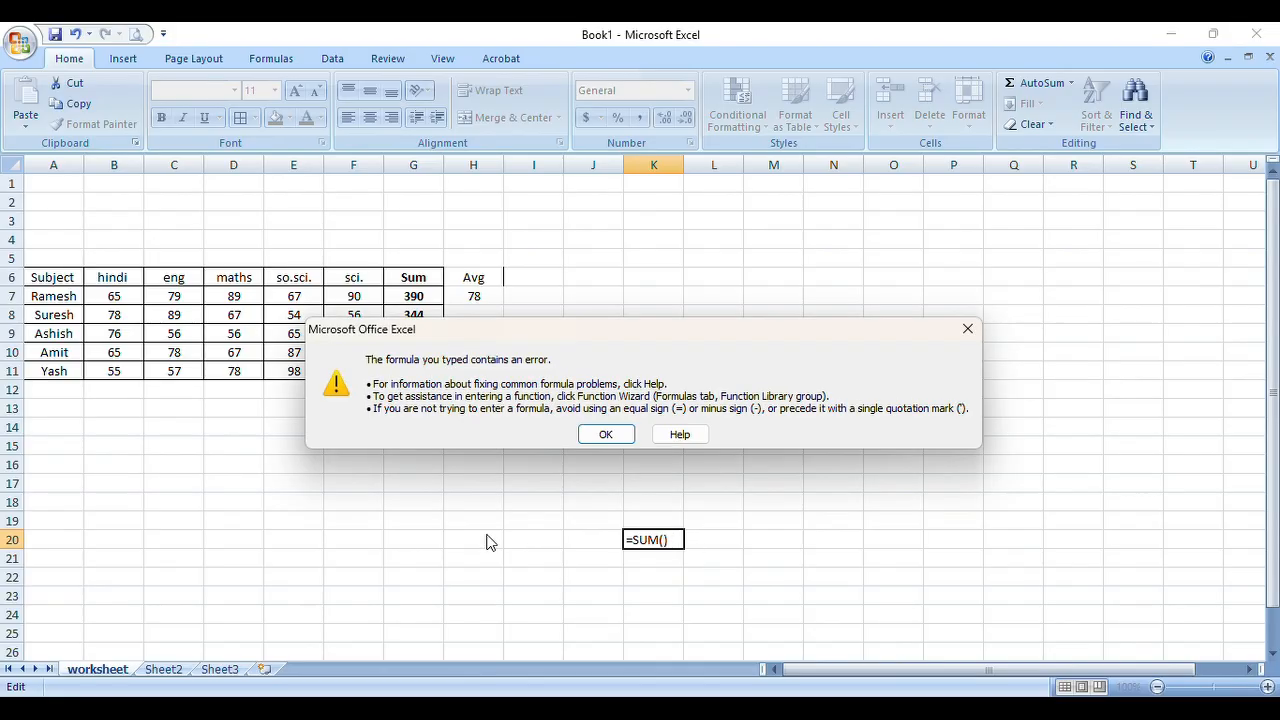
pyautogui.click(590, 436)
pyautogui.press('BackSpace')
pyautogui.press('BackSpace')
pyautogui.press('BackSpace')
pyautogui.press('BackSpace')
pyautogui.press('BackSpace')
pyautogui.press('BackSpace')
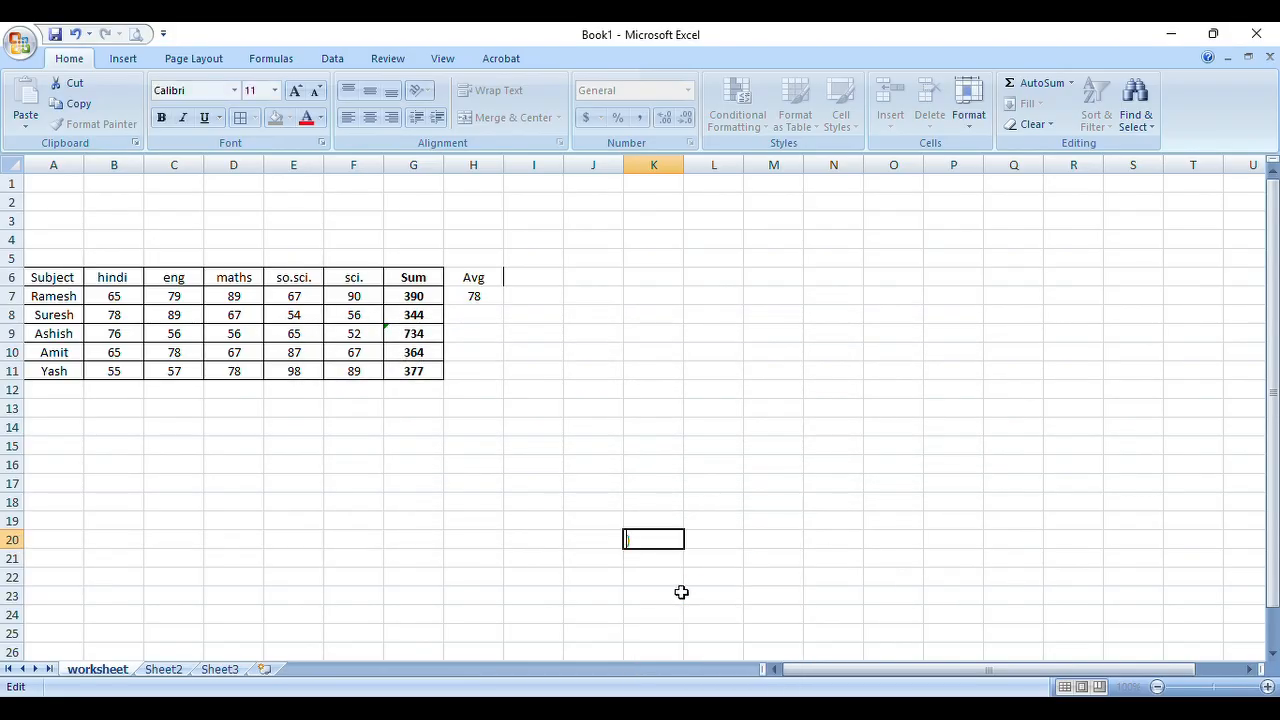
pyautogui.click(605, 410)
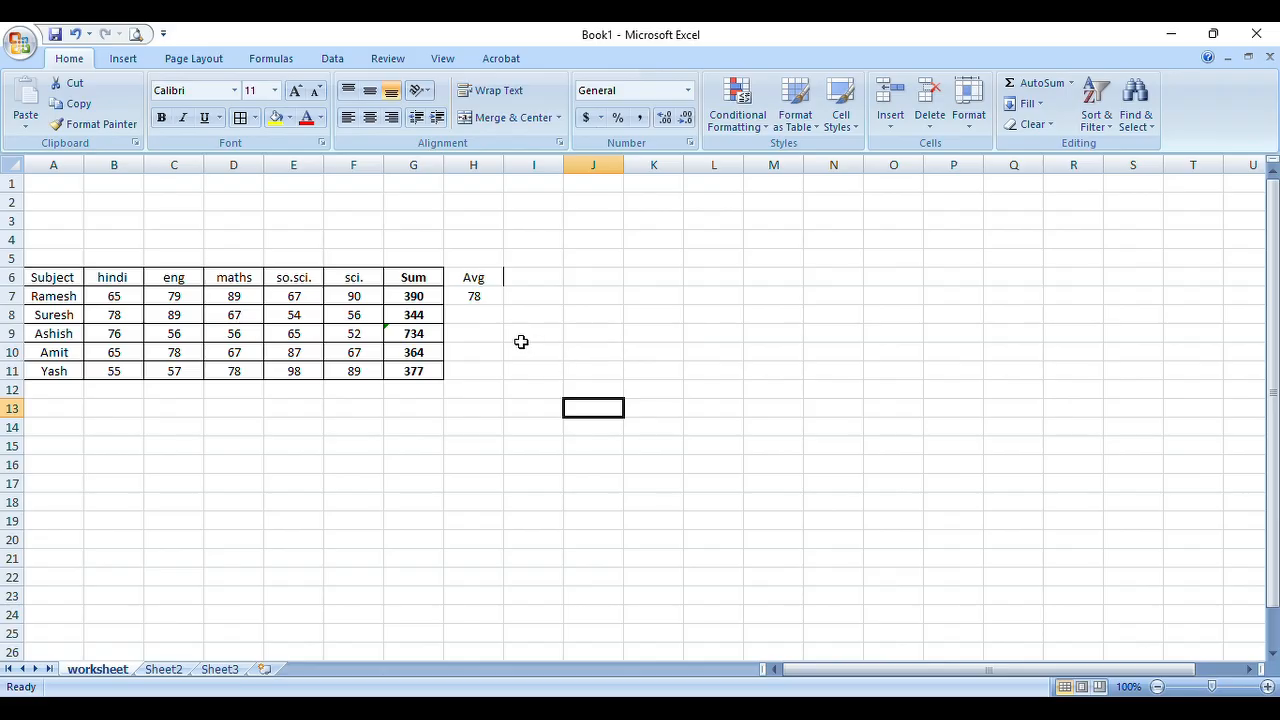
# Insert an AutoSum Average in H8 and replace its suggested reference with the second student's marks, B8:F8
pyautogui.click(476, 315)
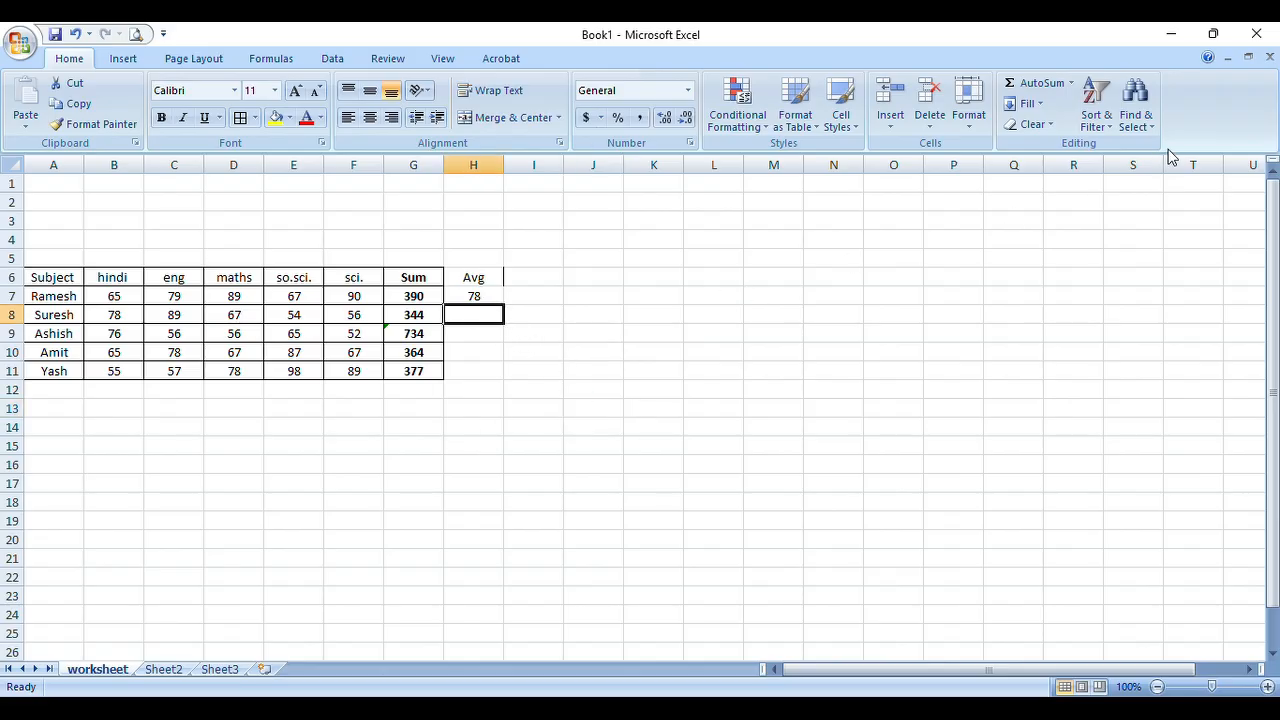
pyautogui.click(1071, 84)
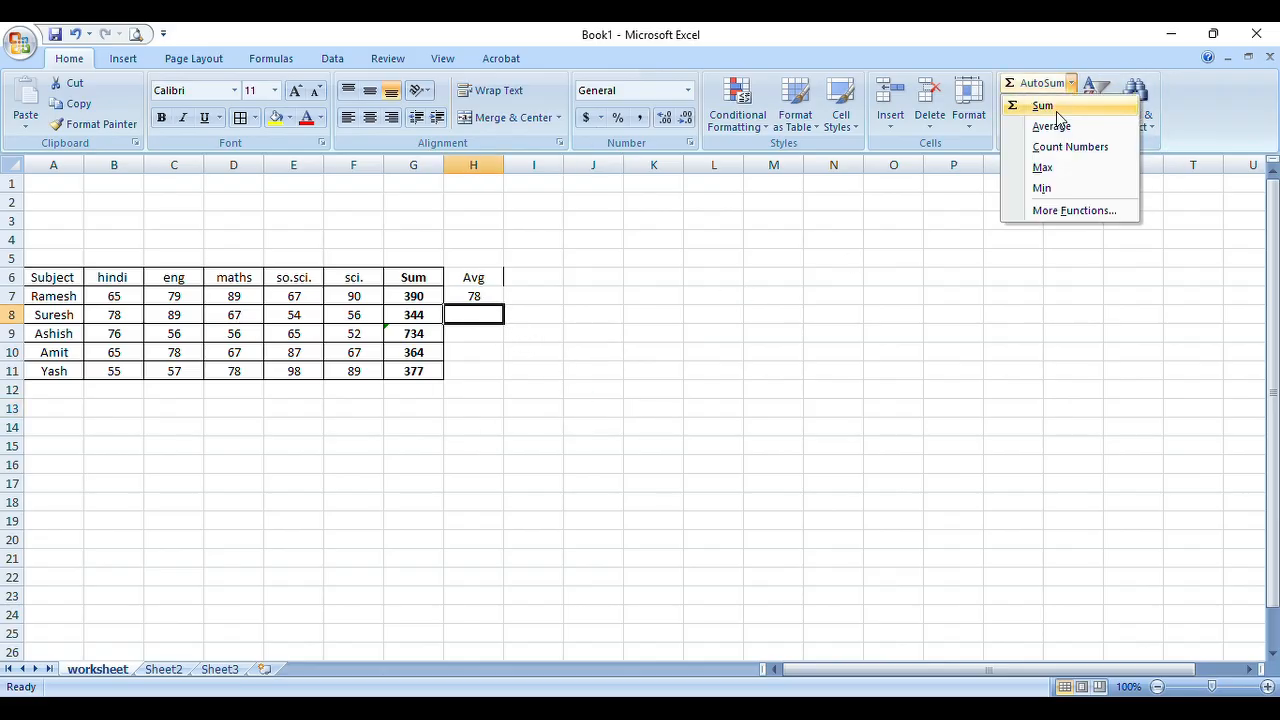
pyautogui.click(1054, 126)
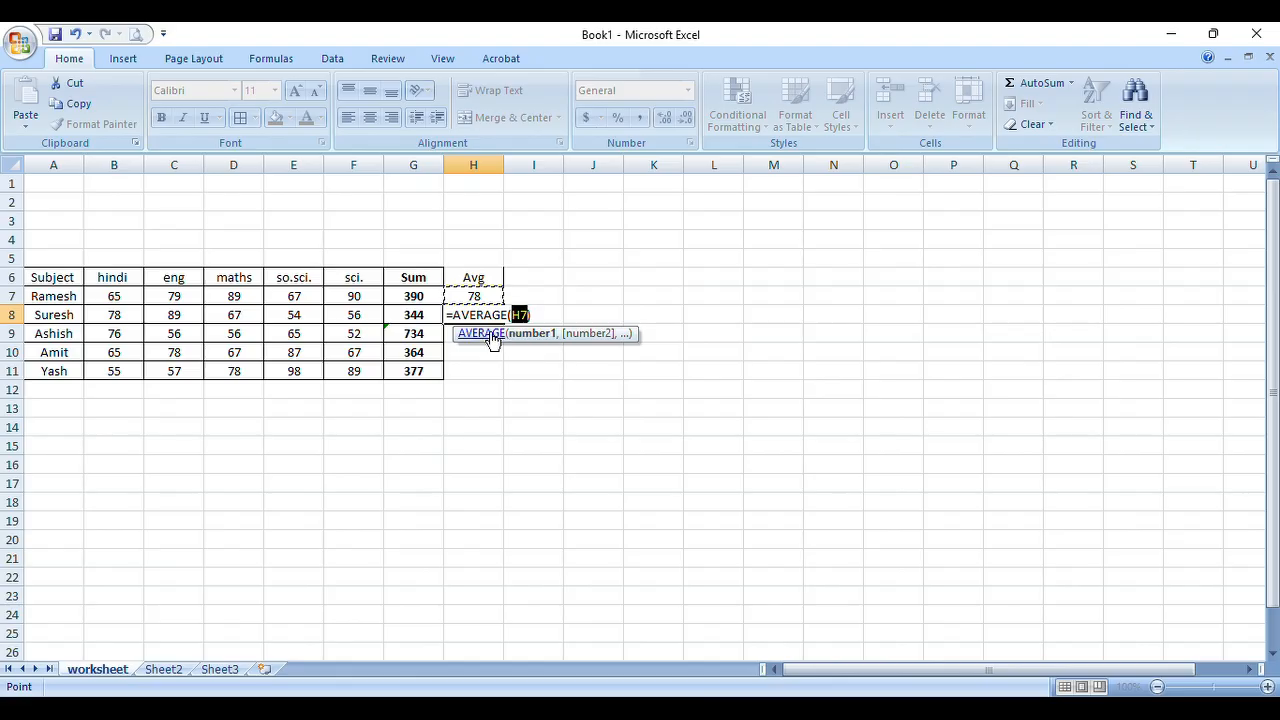
pyautogui.press('F2')
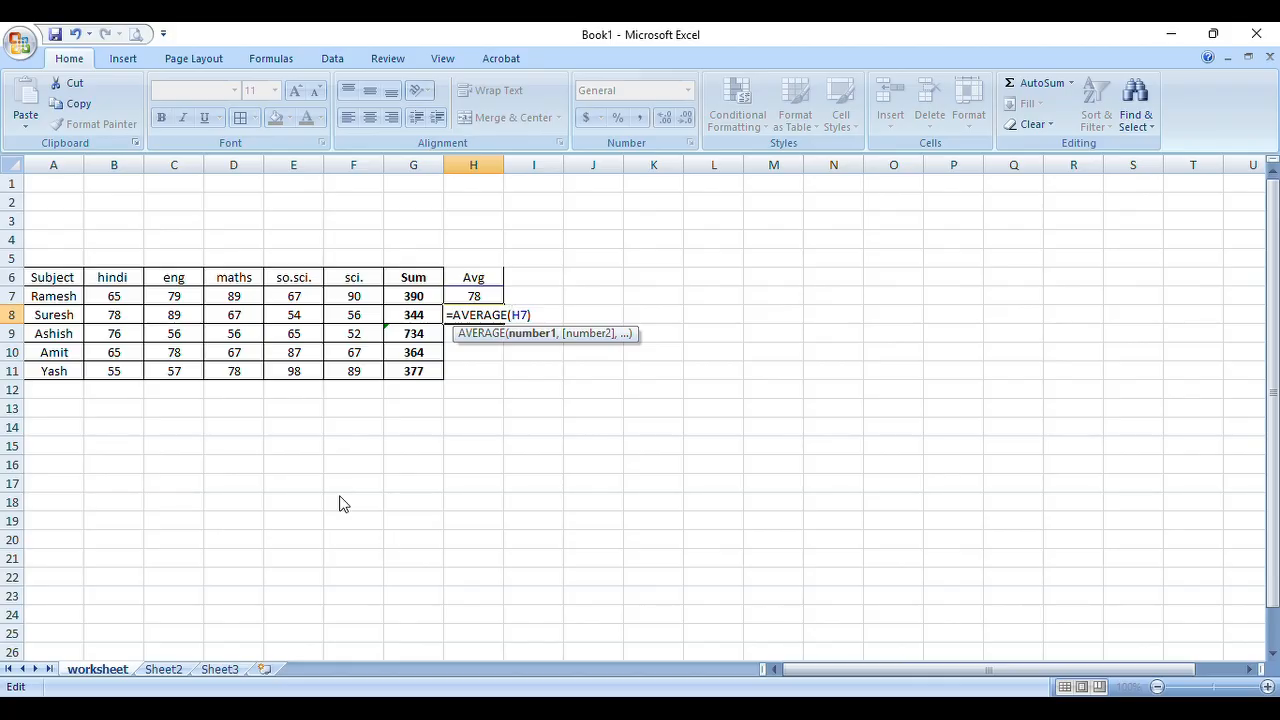
pyautogui.write('B8:F')
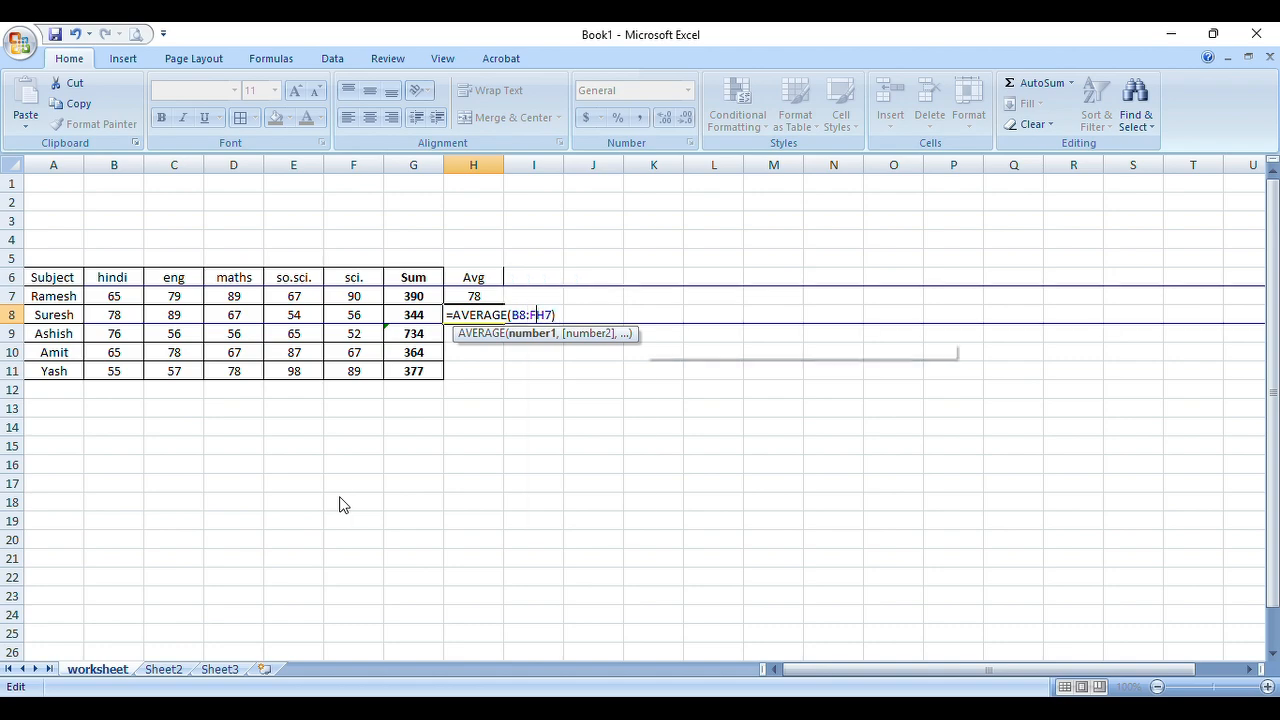
pyautogui.press('Delete')
pyautogui.press('Delete')
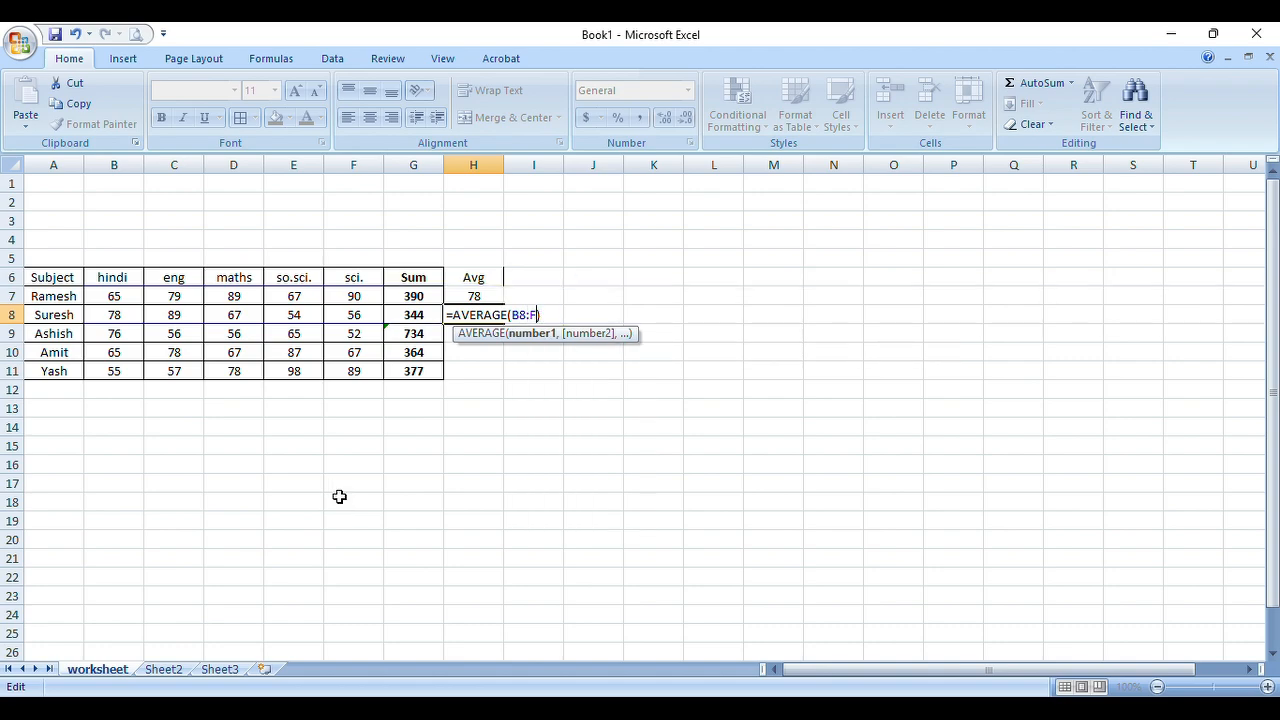
pyautogui.write('8')
pyautogui.press('Return')
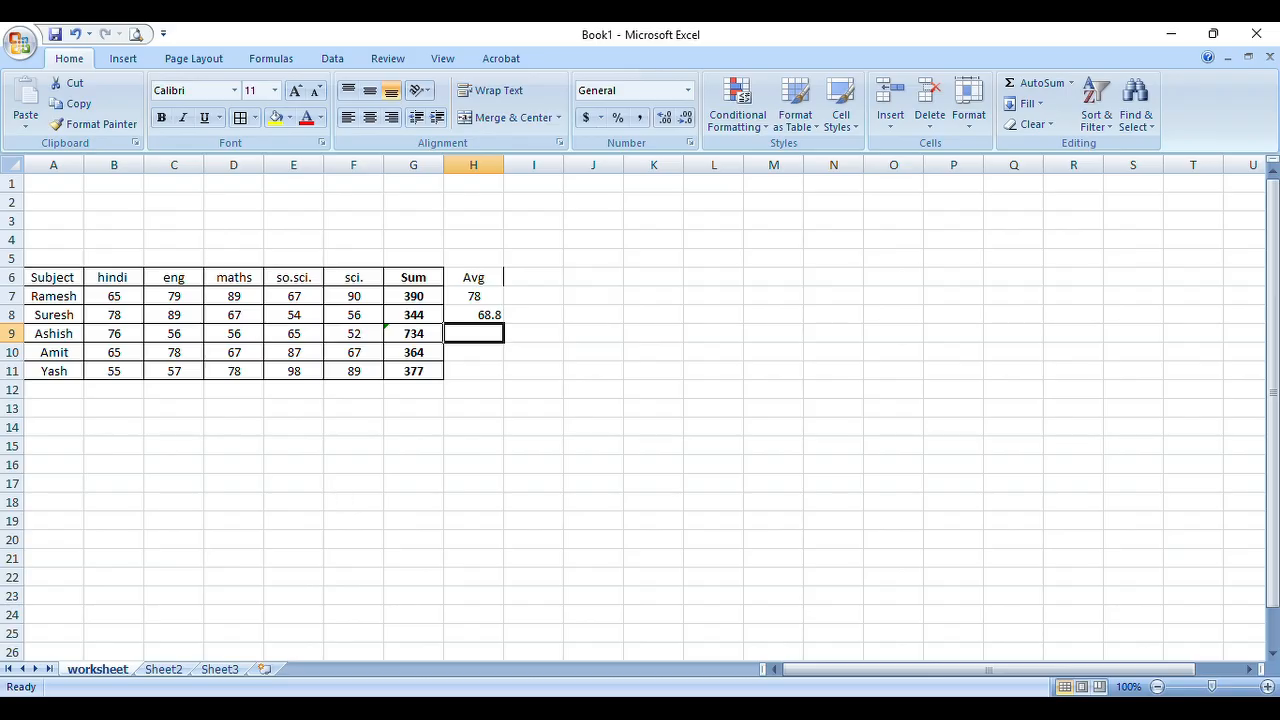
pyautogui.click(738, 375)
pyautogui.click(475, 333)
pyautogui.click(480, 315)
pyautogui.moveTo(505, 333); pyautogui.dragTo(520, 372)
pyautogui.click(489, 297)
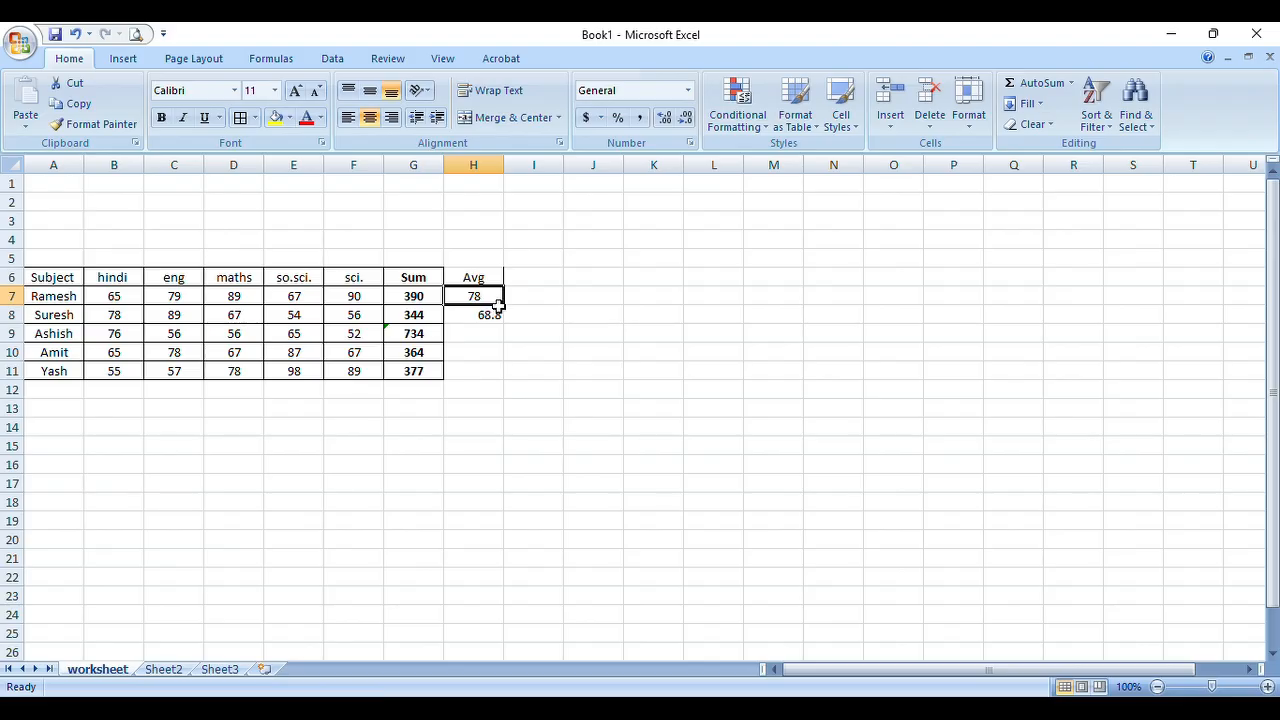
pyautogui.moveTo(500, 308); pyautogui.dragTo(502, 372)
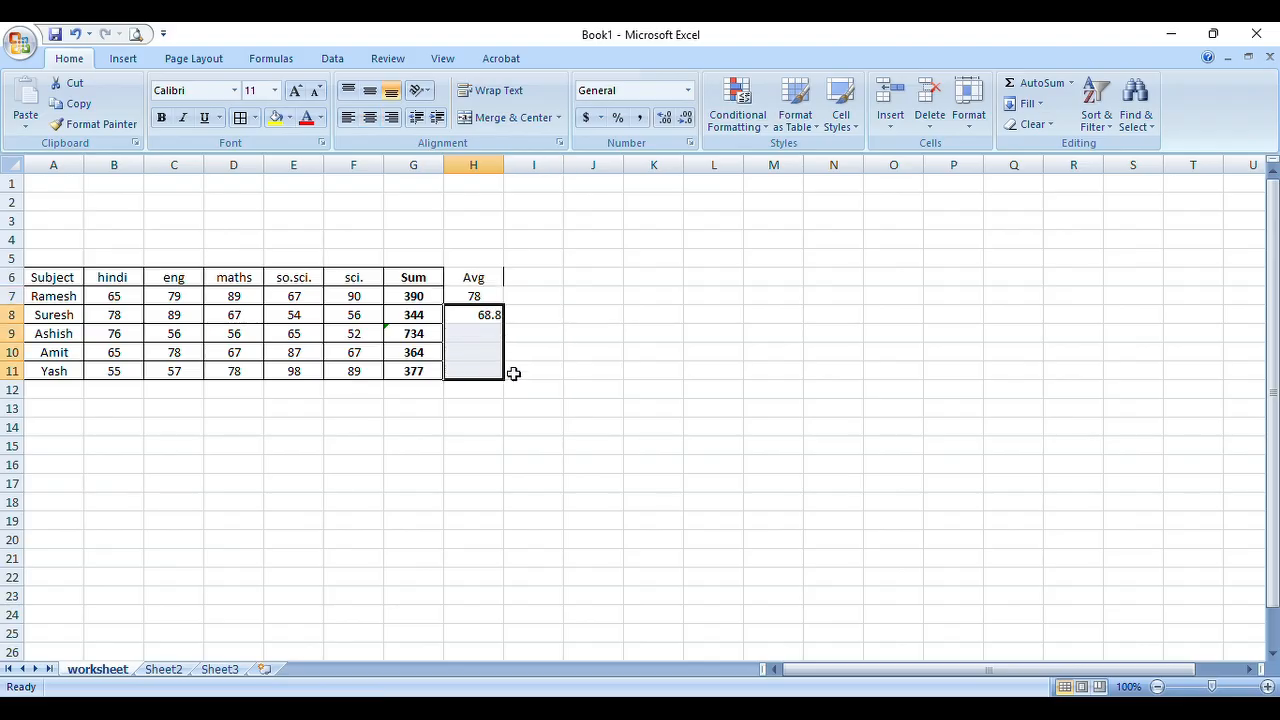
pyautogui.click(513, 373)
pyautogui.click(465, 271)
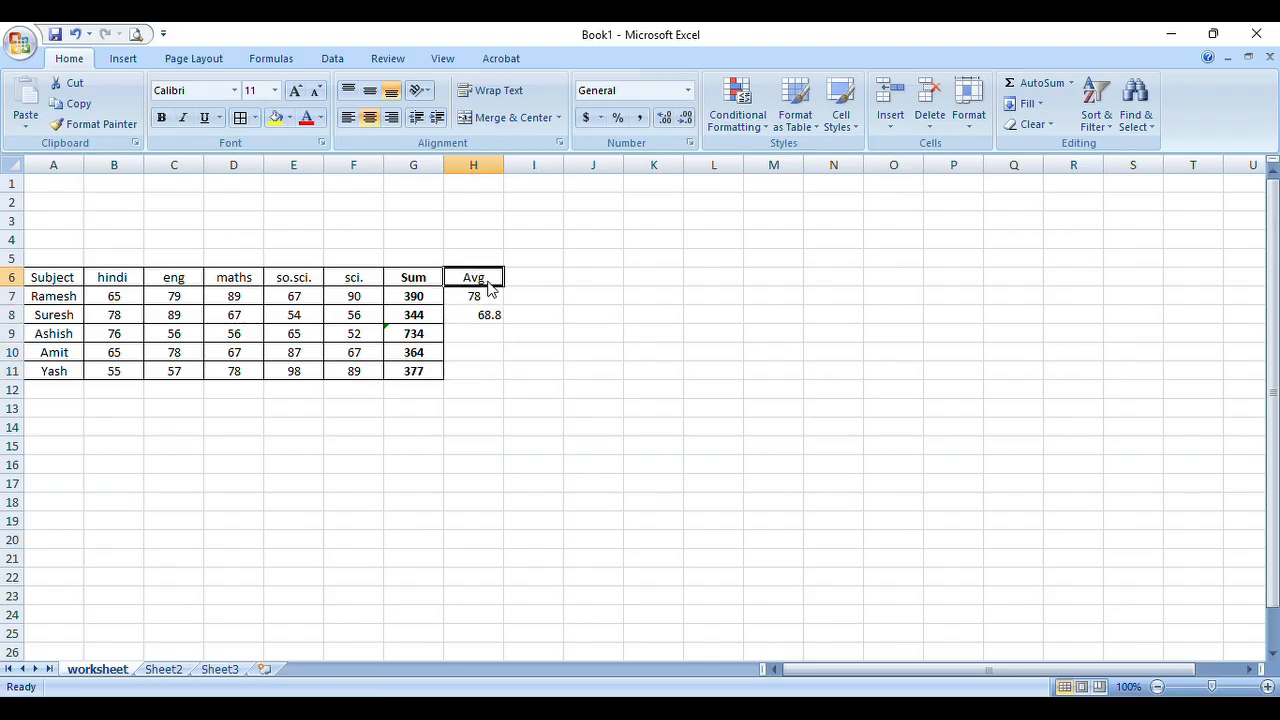
pyautogui.click(486, 316)
pyautogui.moveTo(480, 300); pyautogui.dragTo(491, 371)
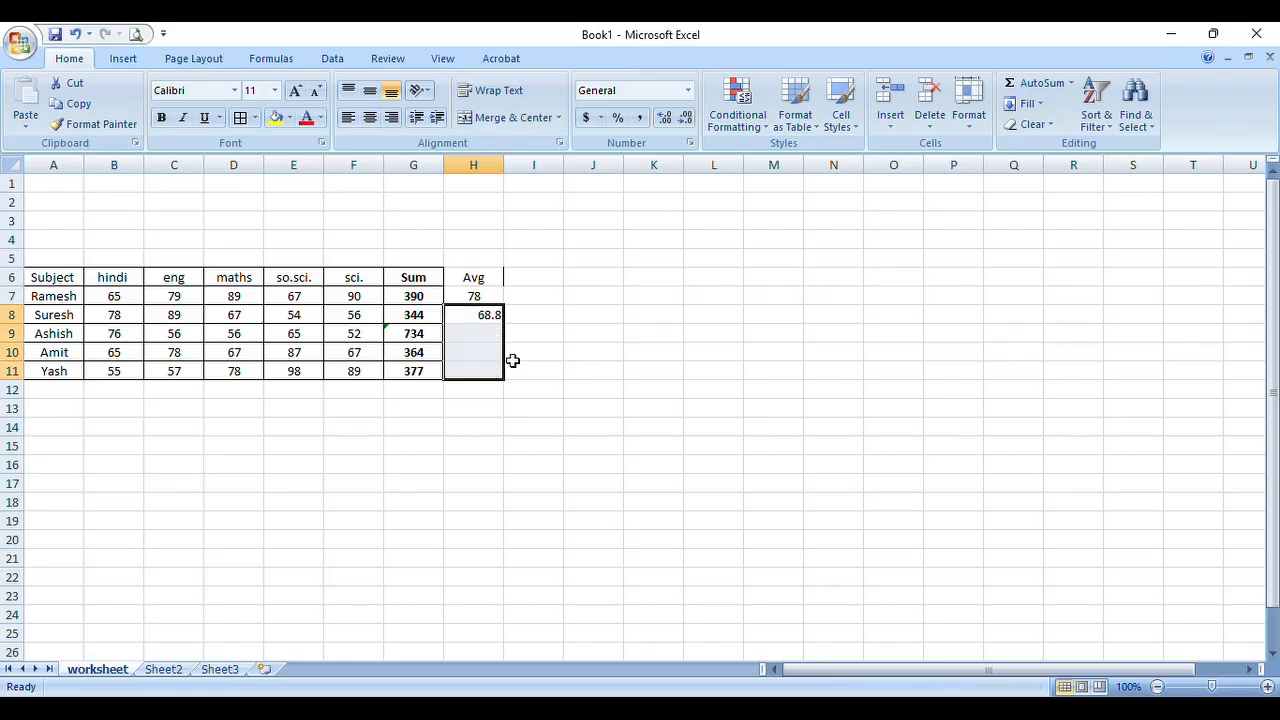
pyautogui.click(509, 357)
# Center the second student's average in H8 horizontally
pyautogui.click(484, 312)
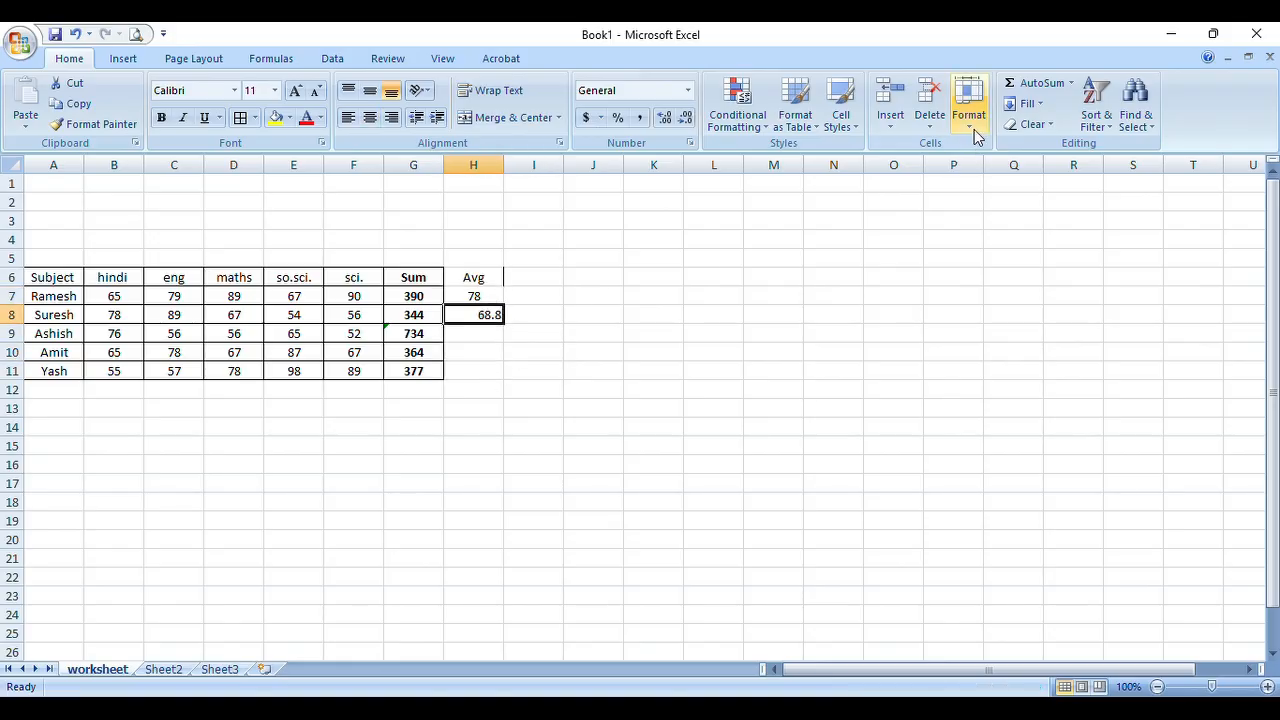
pyautogui.click(369, 117)
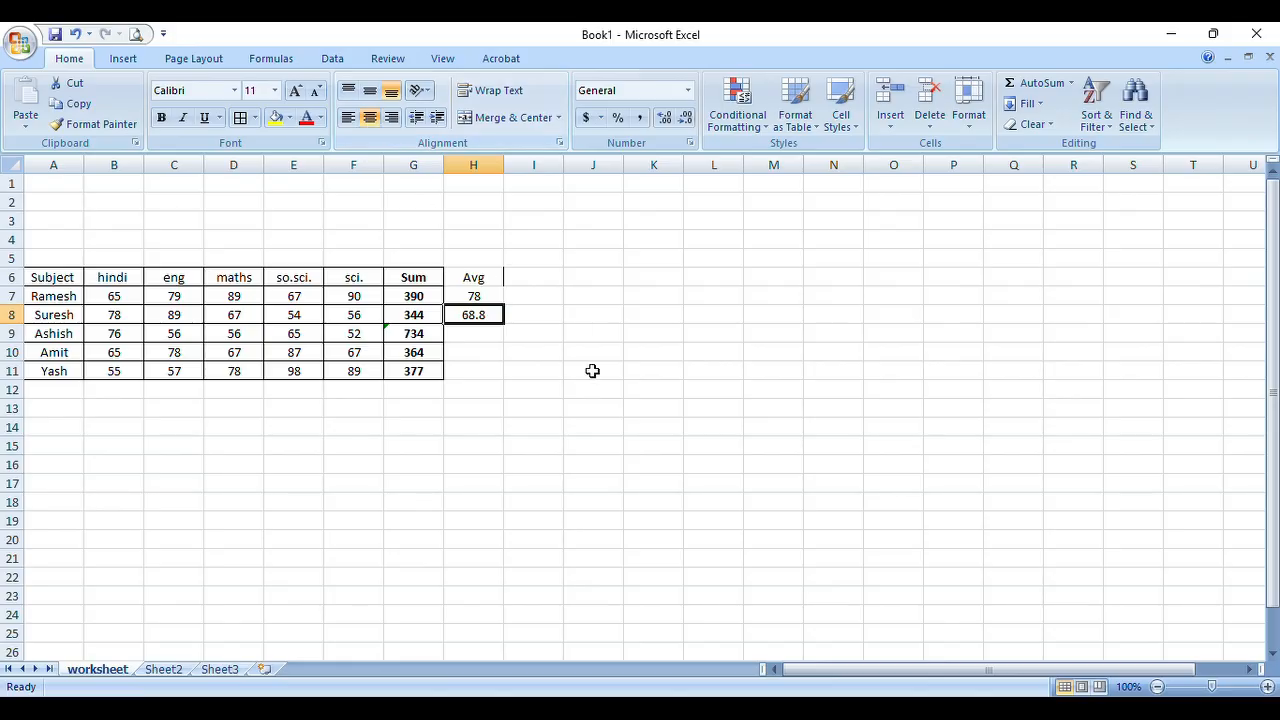
pyautogui.click(575, 337)
# Insert an AutoSum Average in H9 and replace its suggested reference with the third student's marks, B9:F9
pyautogui.click(478, 330)
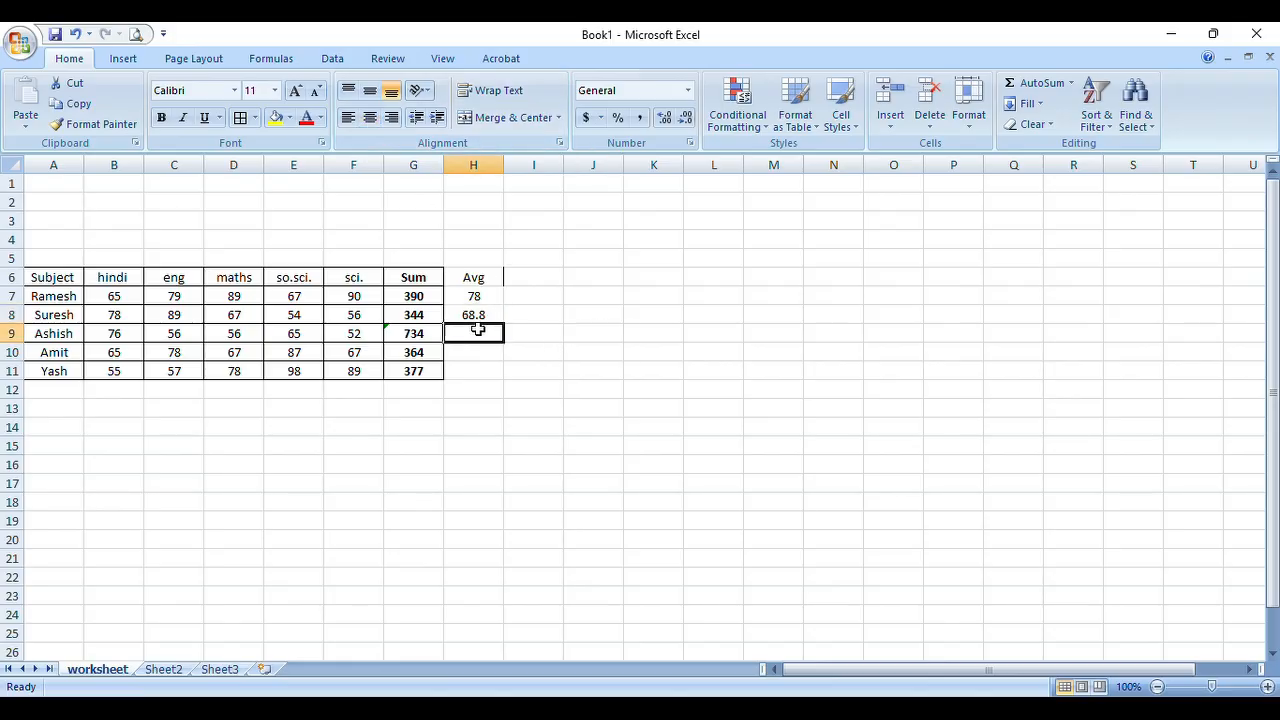
pyautogui.click(1073, 88)
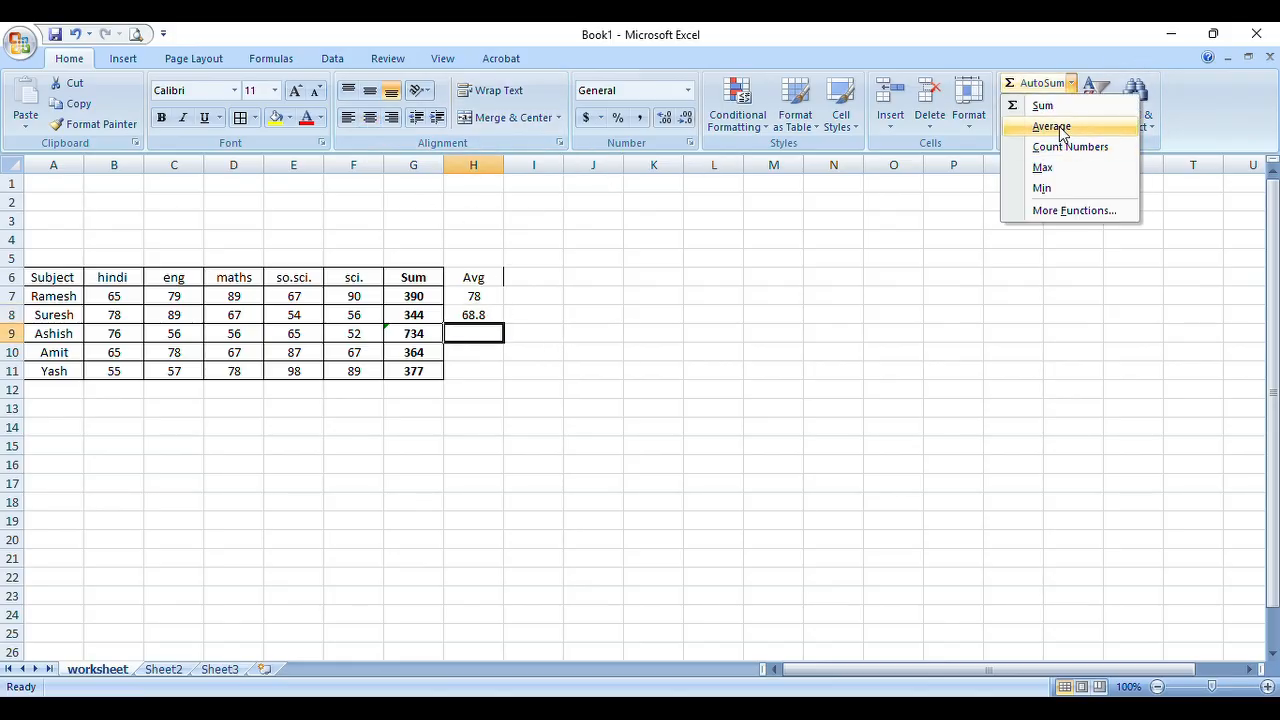
pyautogui.click(1060, 126)
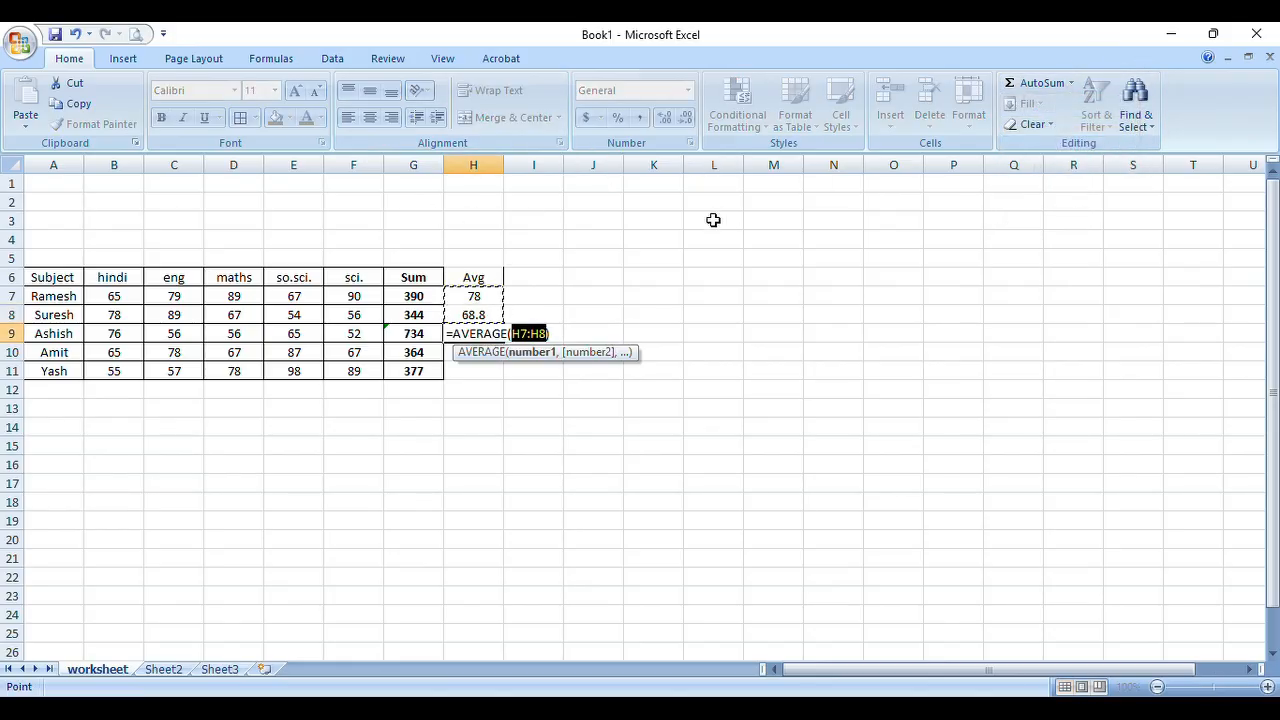
pyautogui.click(516, 333)
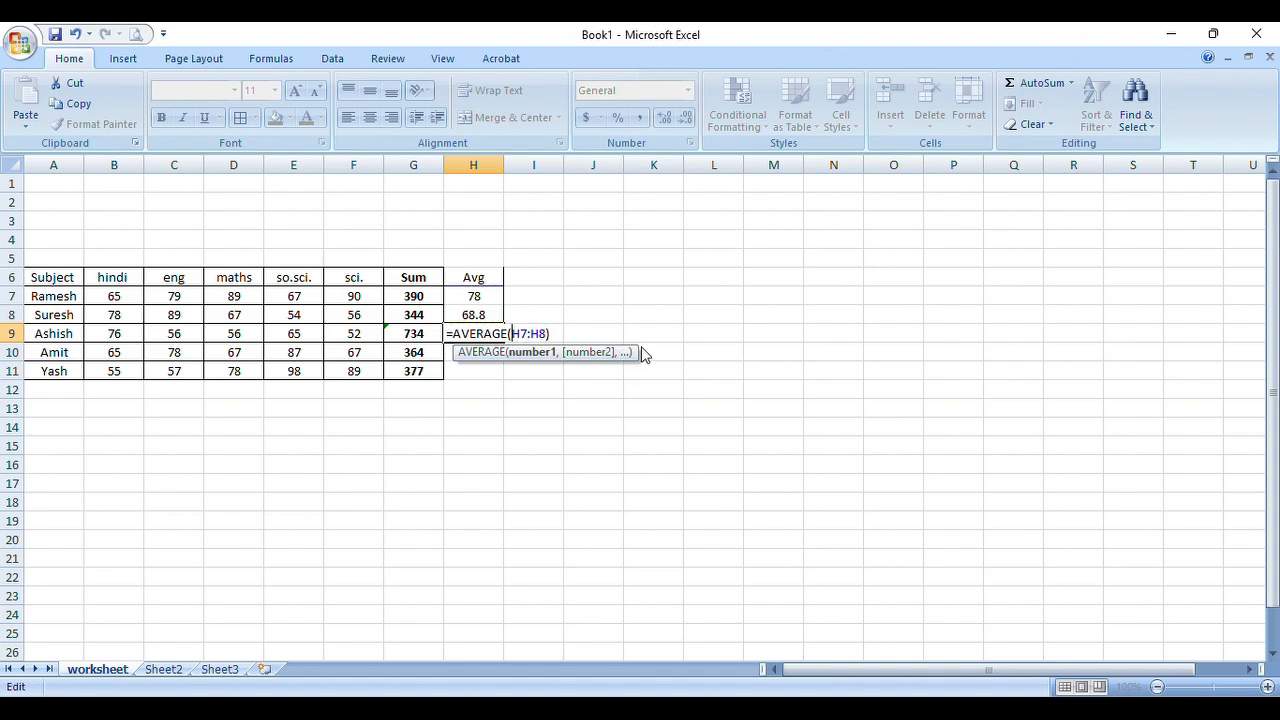
pyautogui.write('B9')
pyautogui.press('Escape')
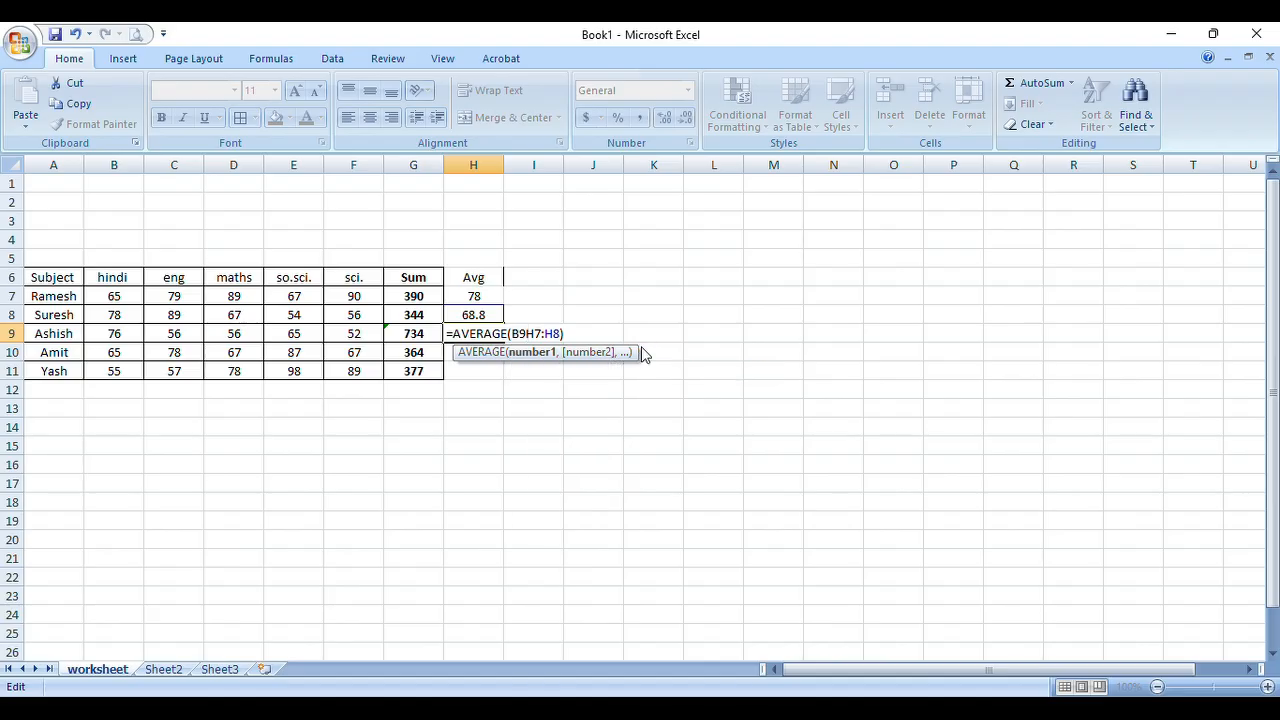
pyautogui.press('Delete')
pyautogui.press('Delete')
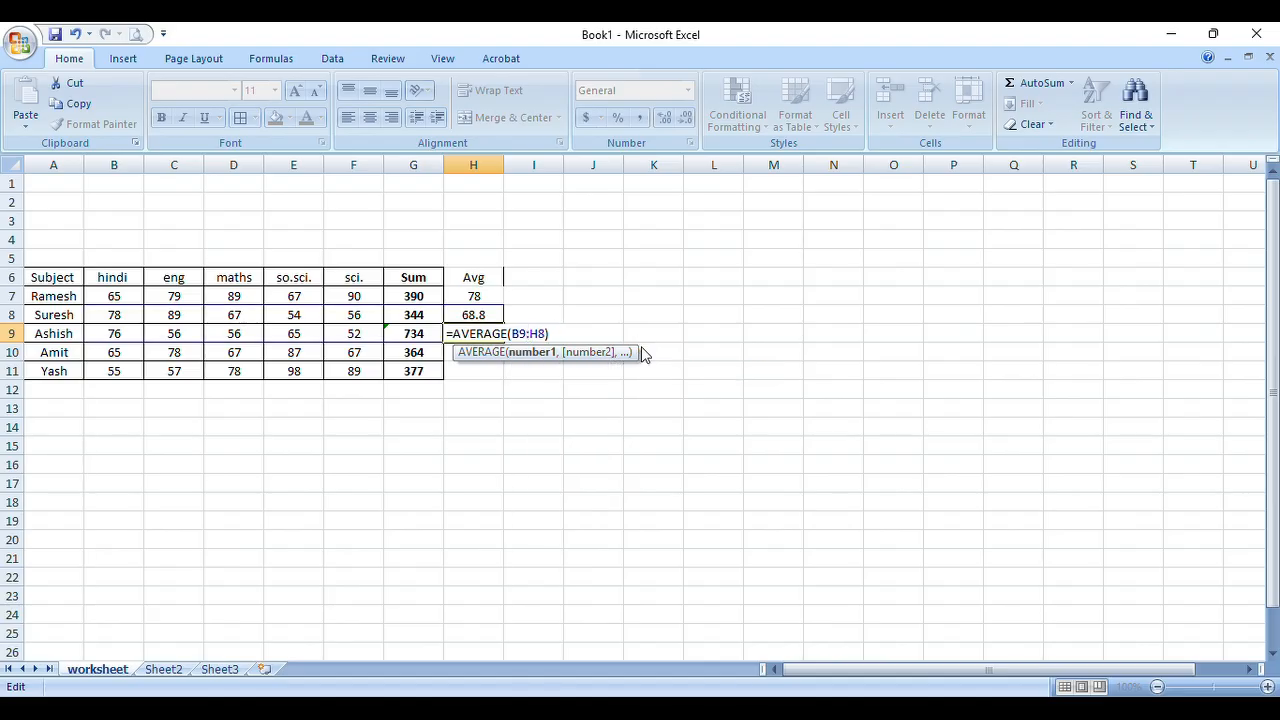
pyautogui.write('F')
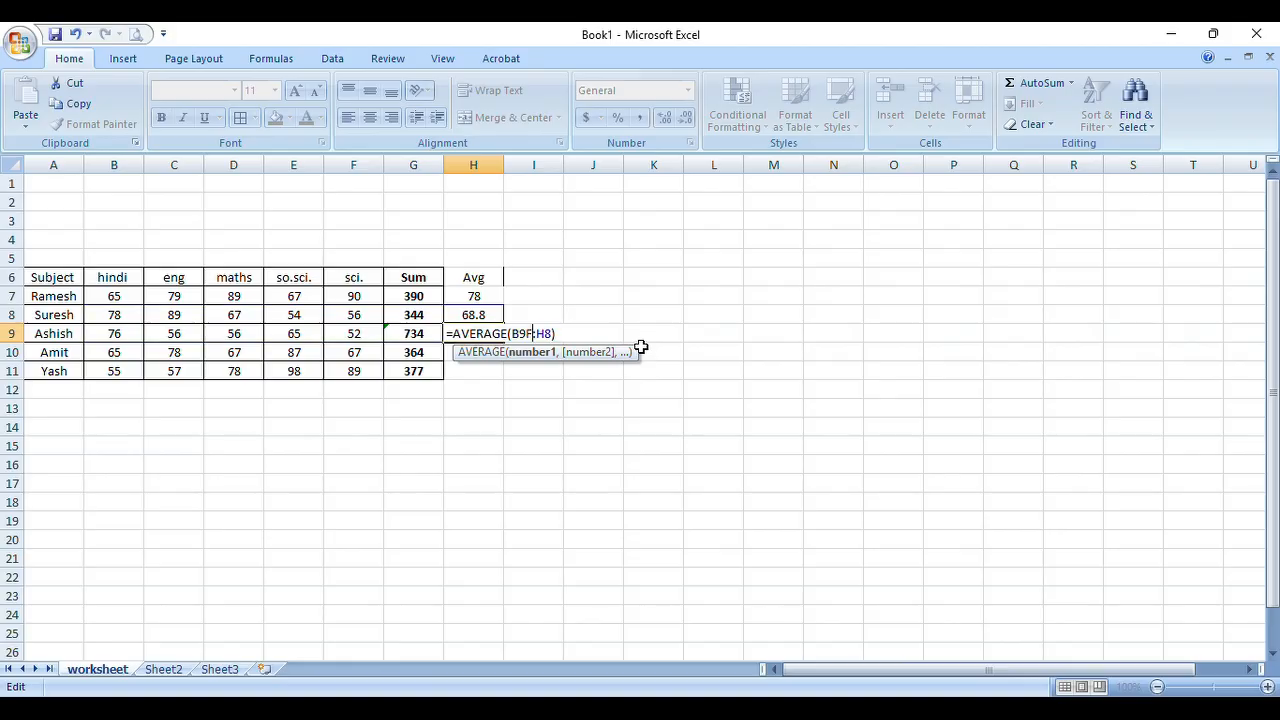
pyautogui.write('9')
pyautogui.press('Delete')
pyautogui.press('Delete')
pyautogui.press('Delete')
pyautogui.press('Left')
pyautogui.write(':')
pyautogui.press('Return')
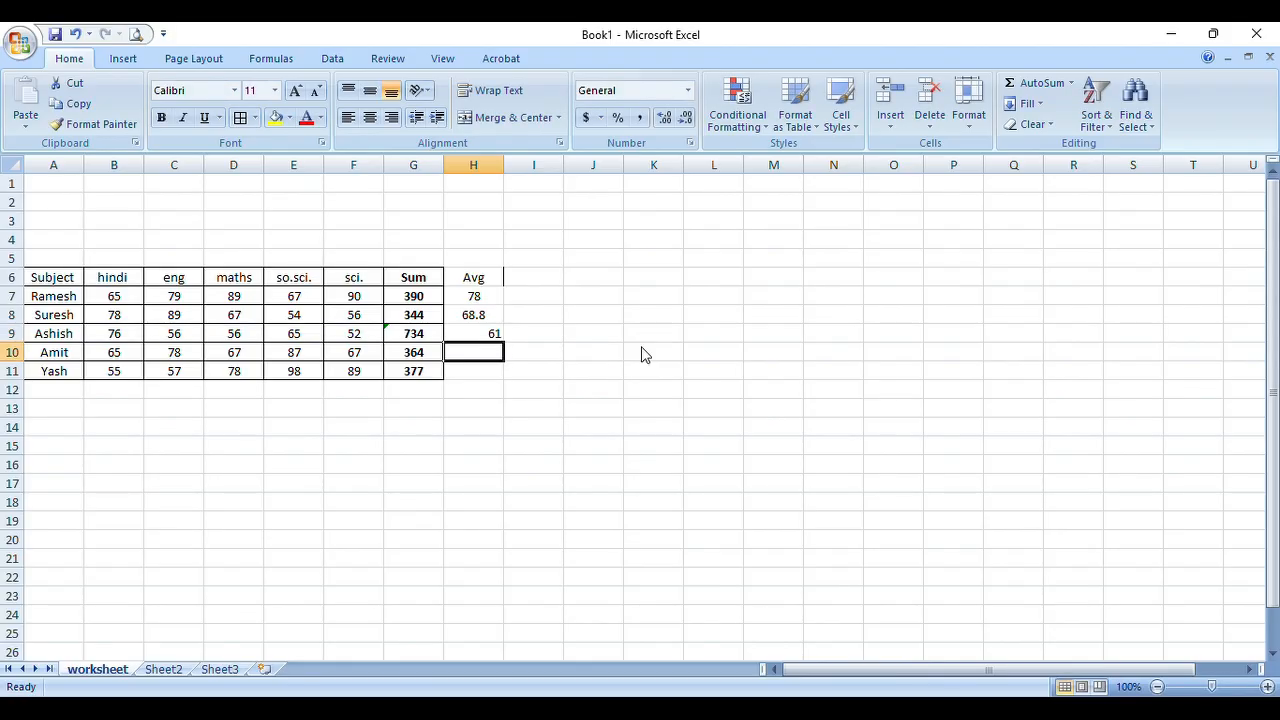
pyautogui.click(584, 390)
# Insert an AutoSum Average in H10 and replace its suggested reference with the fourth student's marks, B10:F10
pyautogui.click(458, 358)
pyautogui.click(1071, 84)
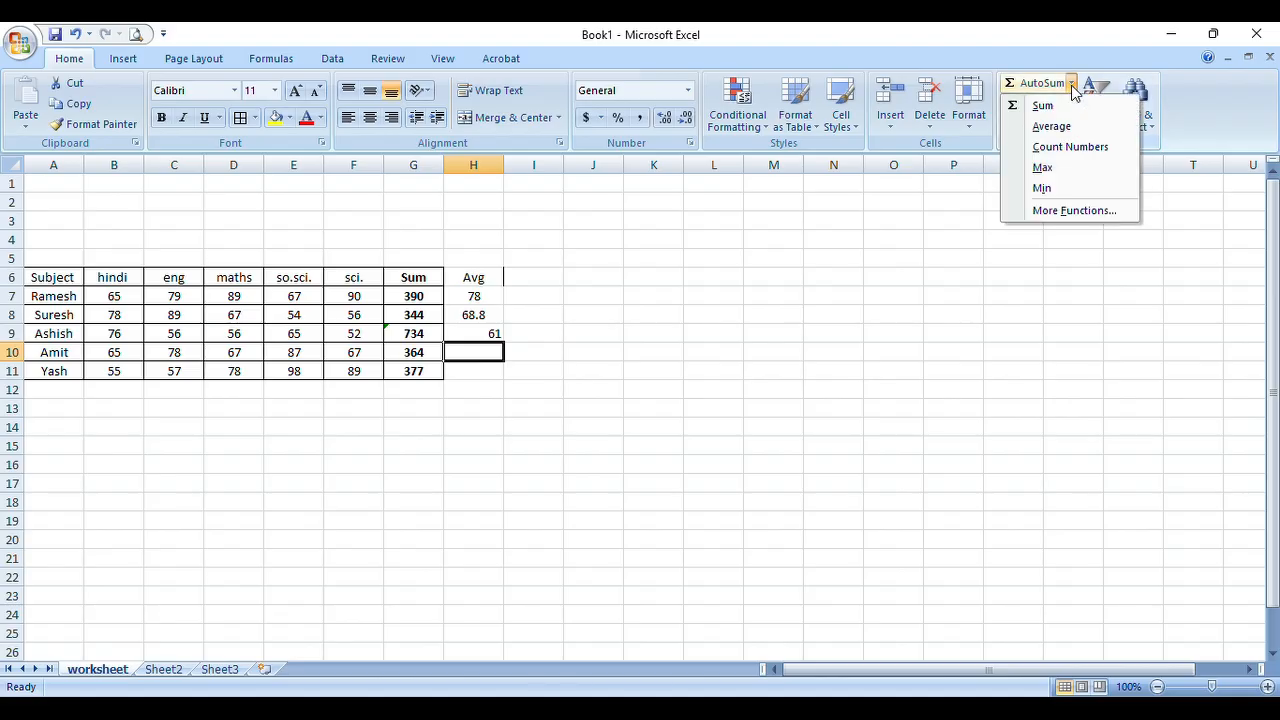
pyautogui.click(1052, 126)
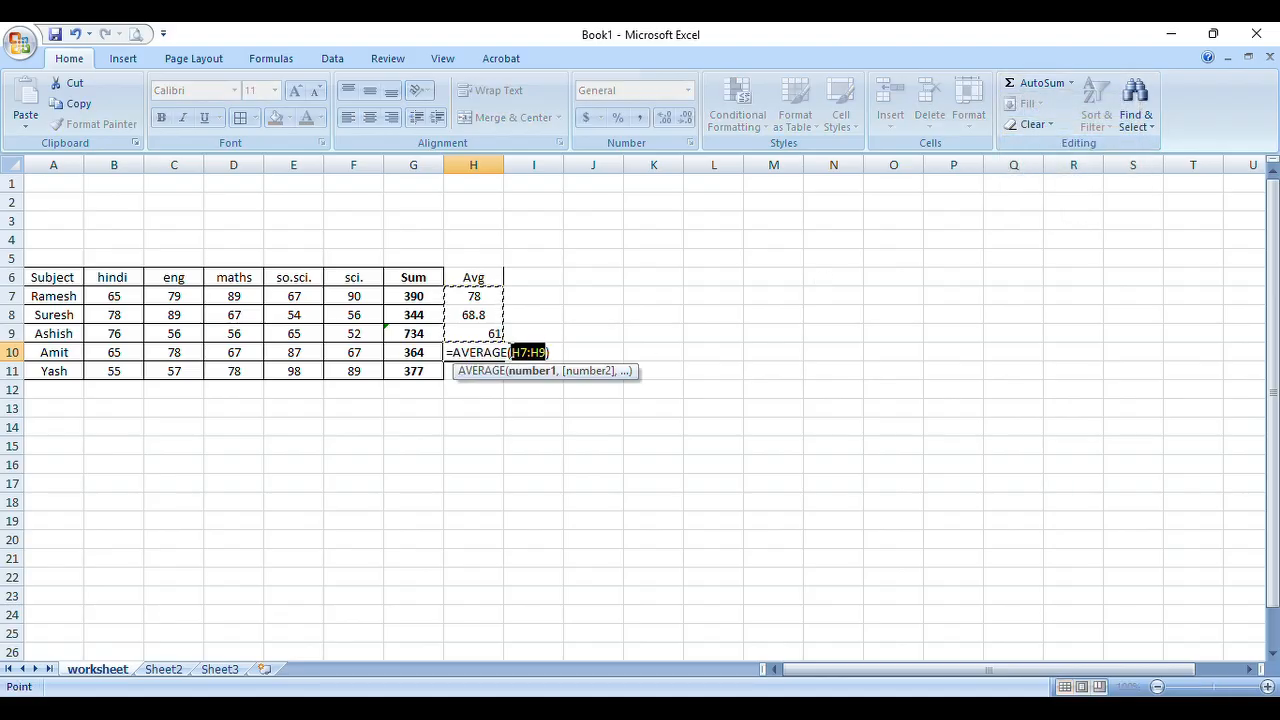
pyautogui.press('F2')
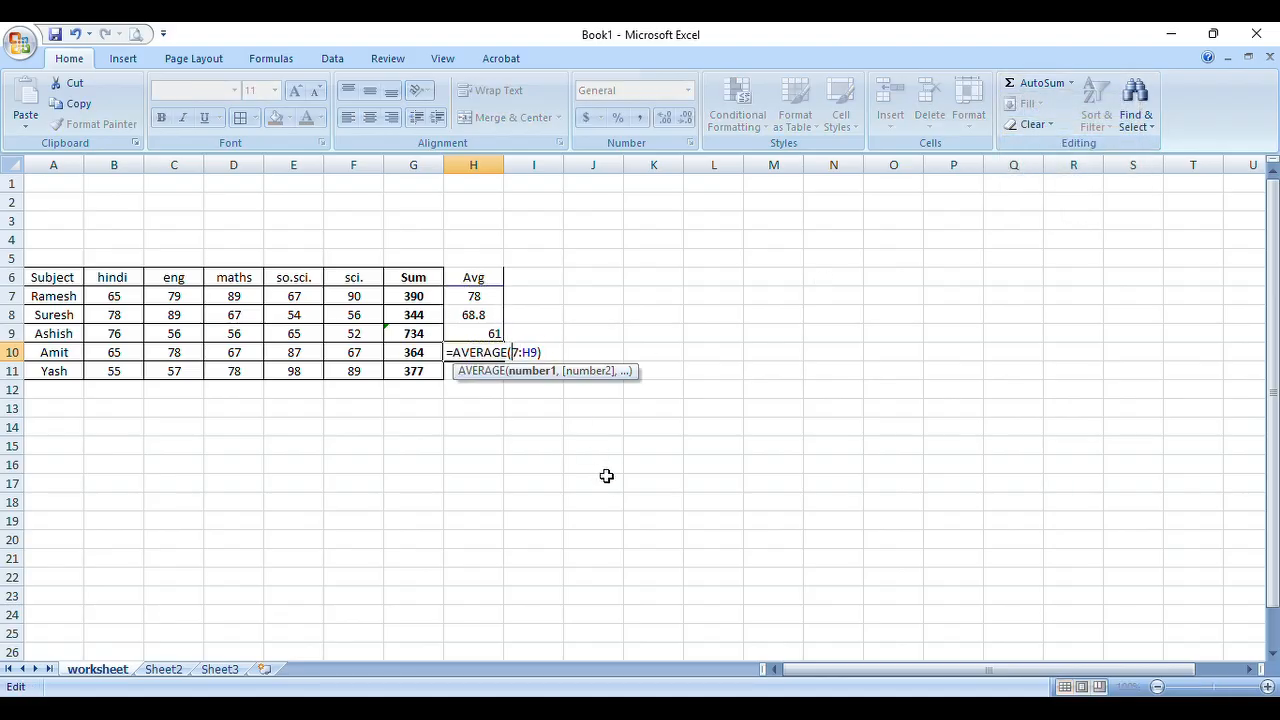
pyautogui.press('Delete')
pyautogui.write('B10')
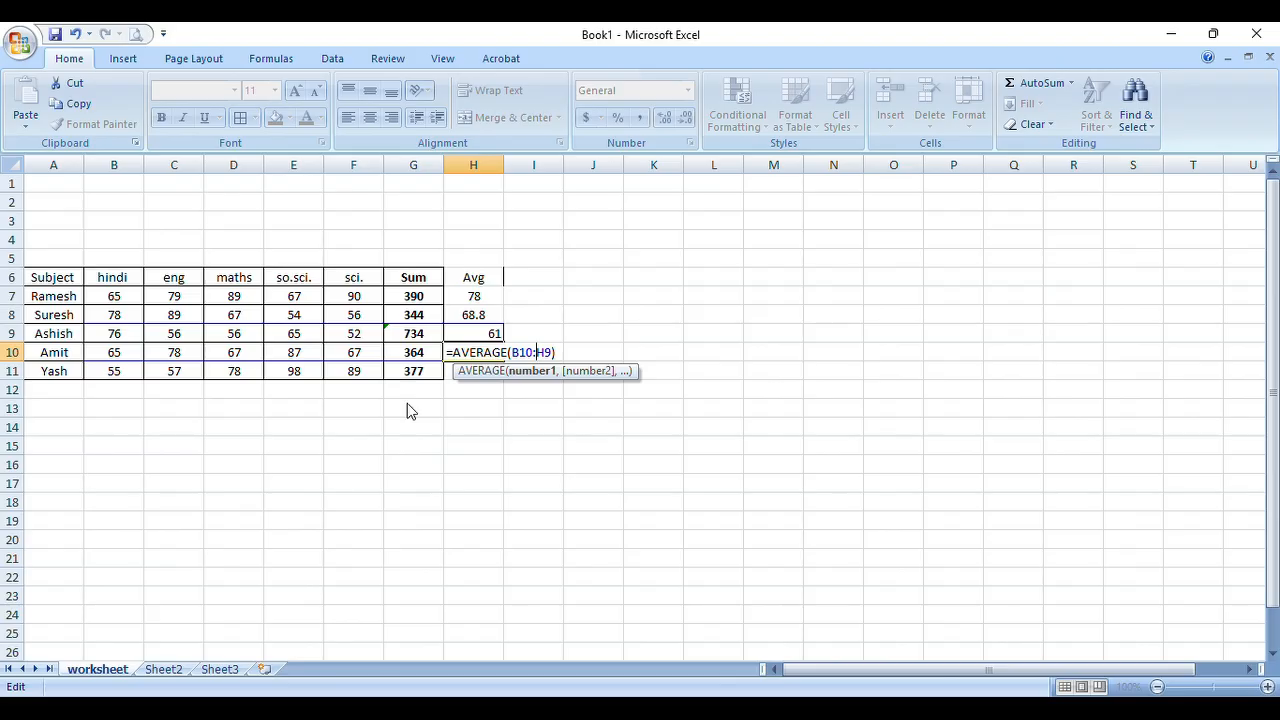
pyautogui.press('Delete')
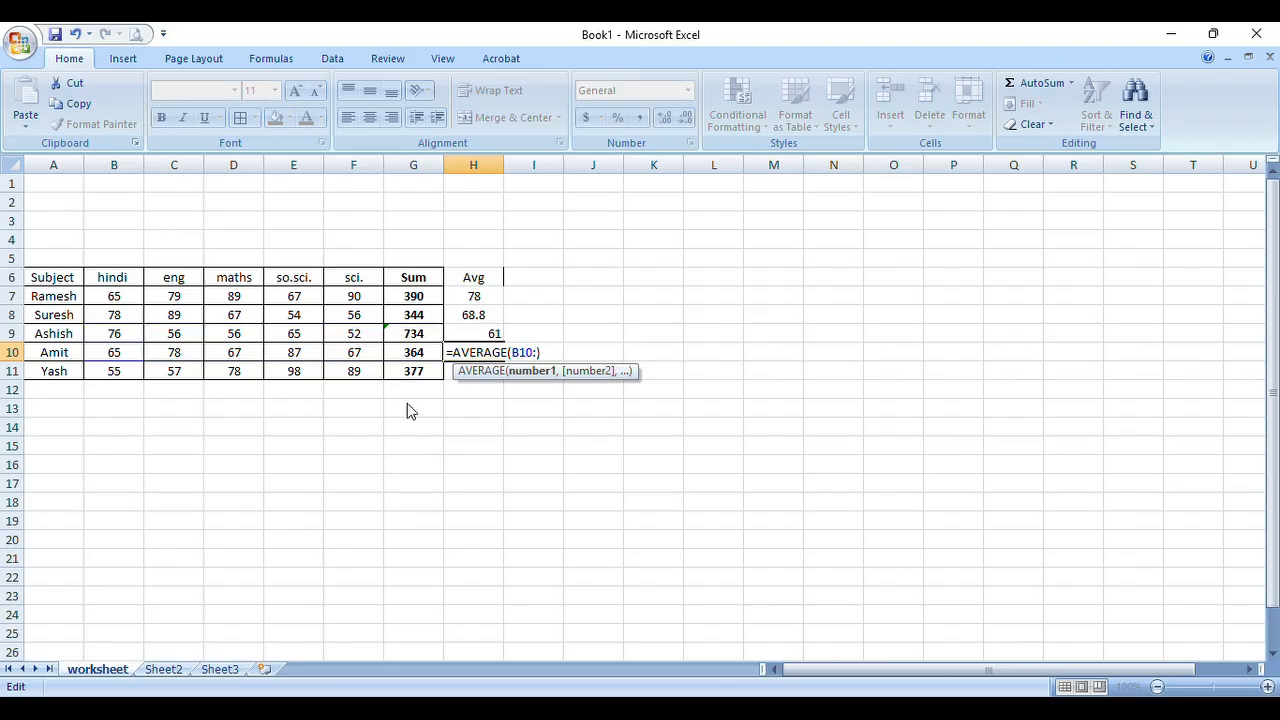
pyautogui.write('F10')
pyautogui.press('Return')
pyautogui.click(491, 406)
# Insert an AutoSum Average in H11 and replace its suggested reference with the fifth student's marks, B11:F11
pyautogui.click(470, 371)
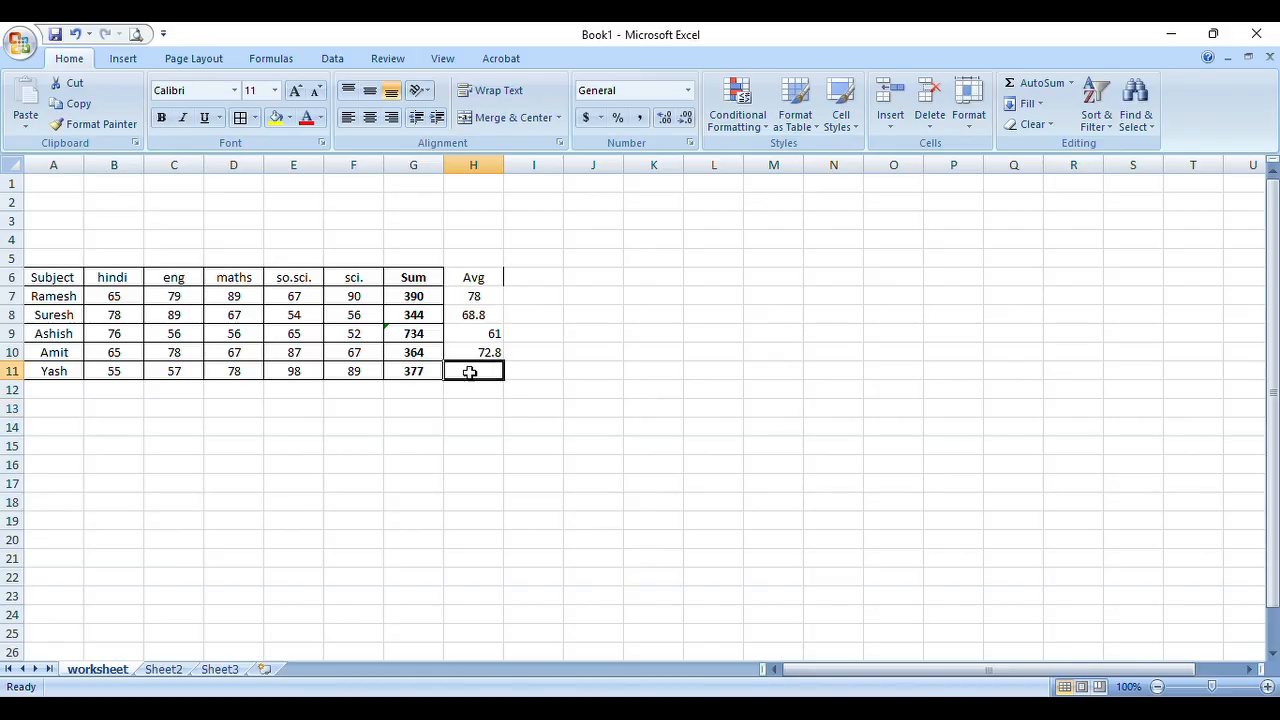
pyautogui.click(1071, 83)
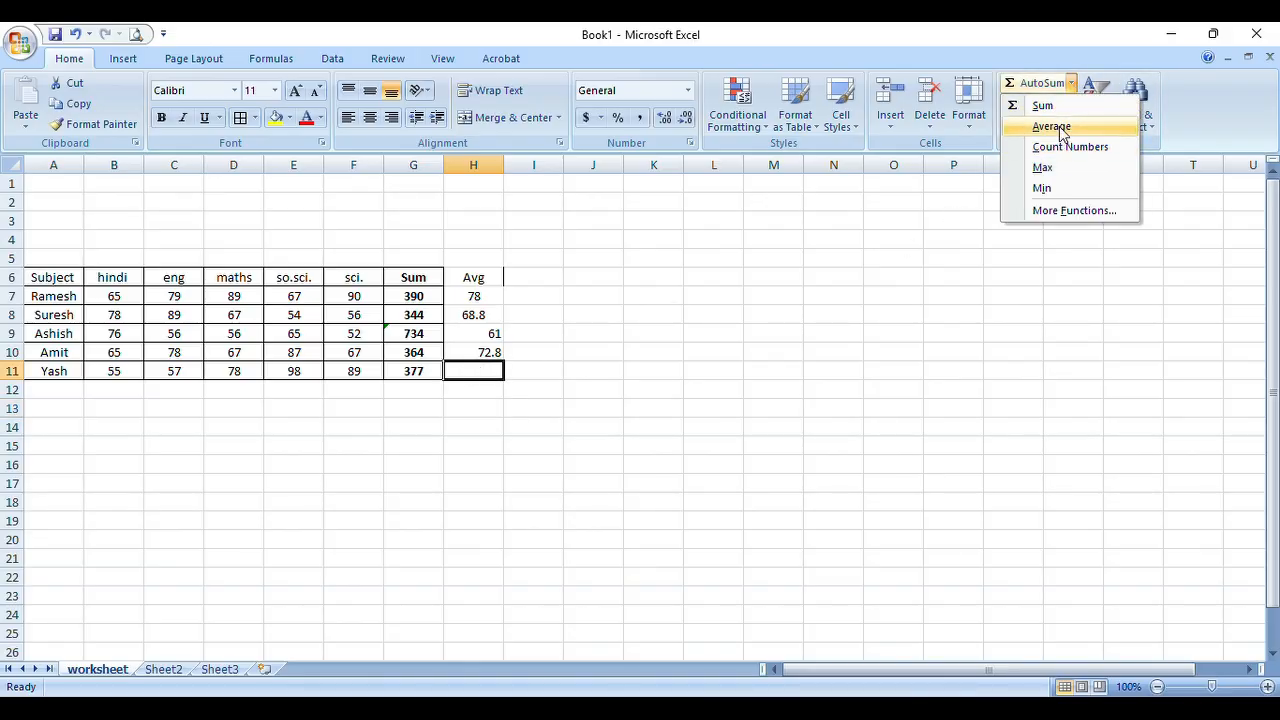
pyautogui.click(1061, 128)
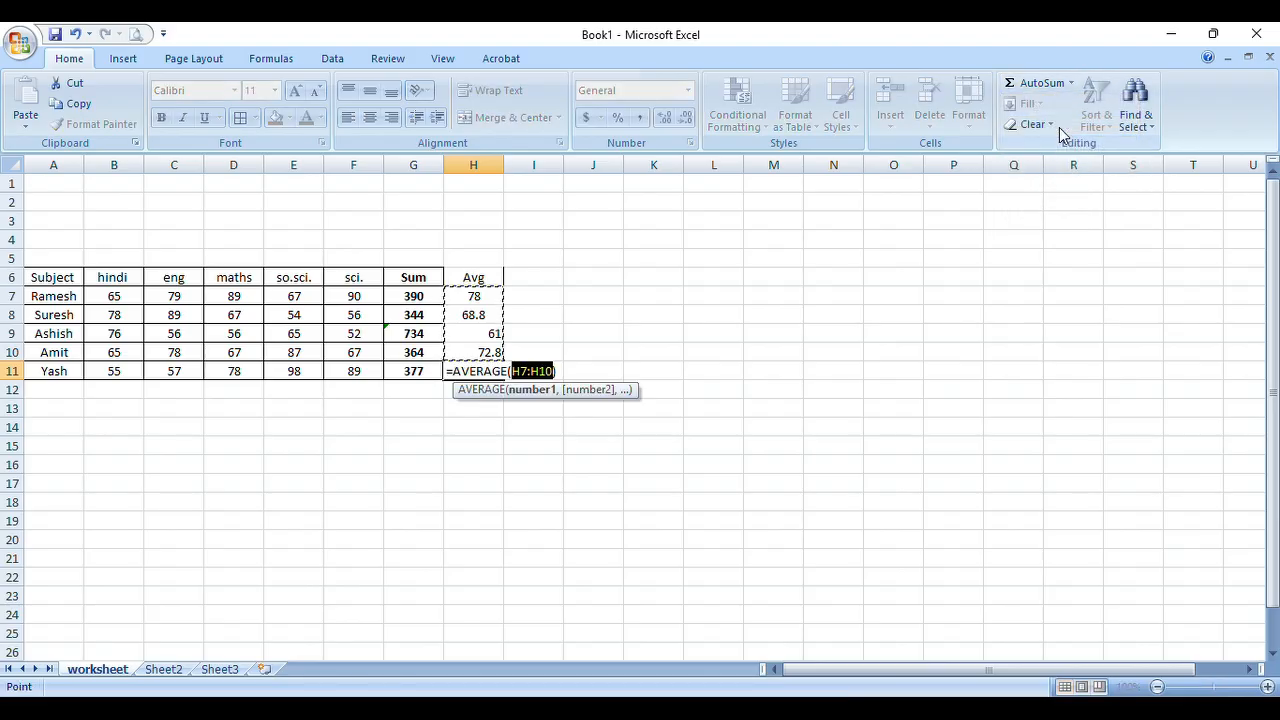
pyautogui.click(512, 371)
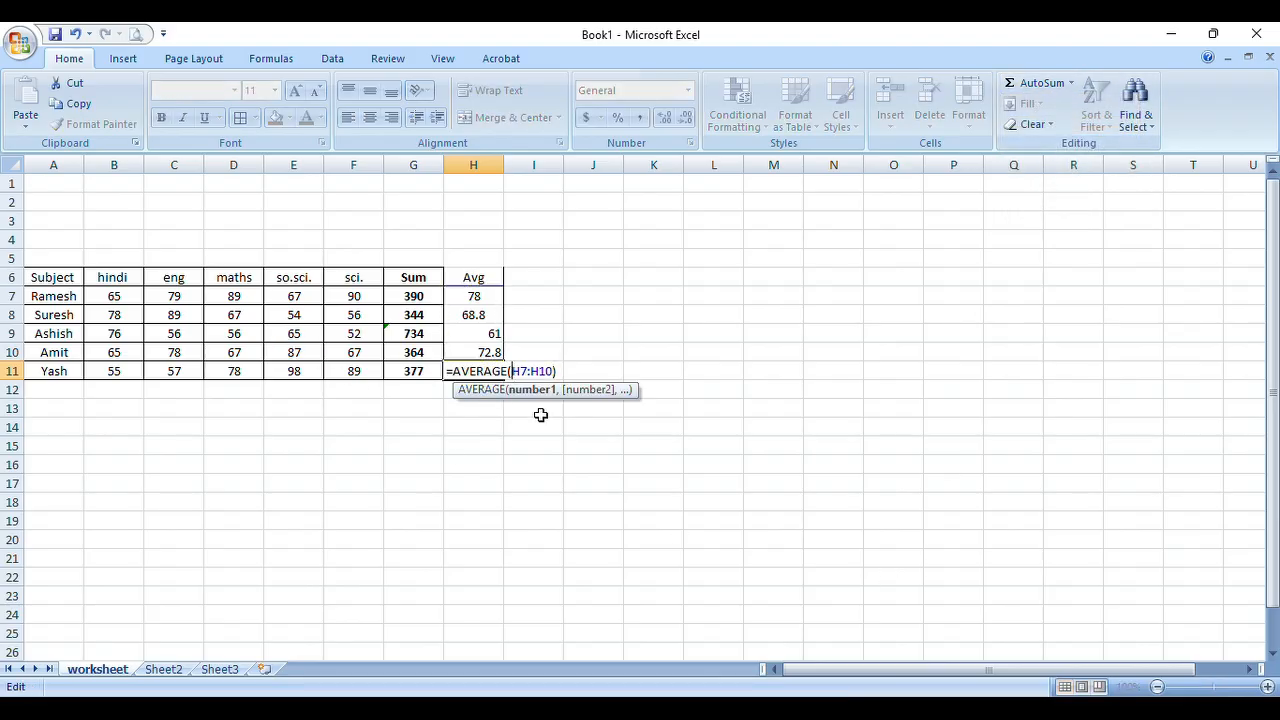
pyautogui.press('Delete')
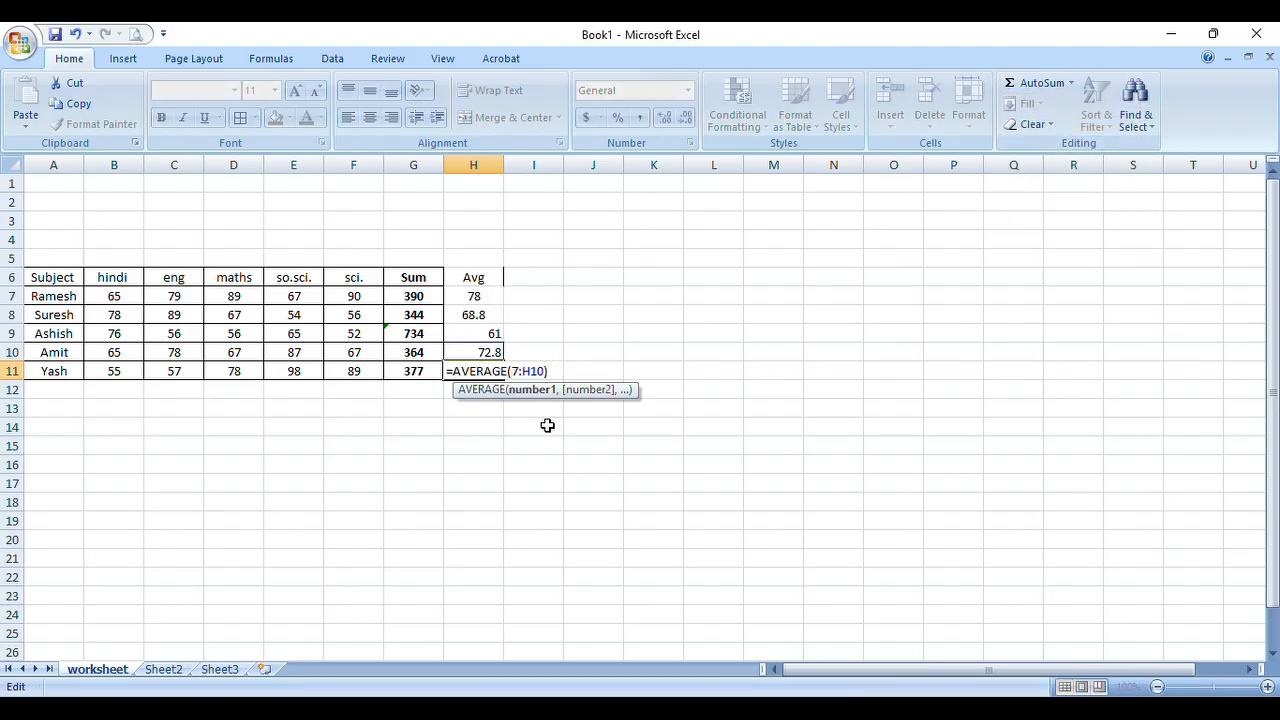
pyautogui.press('Delete')
pyautogui.write('B11')
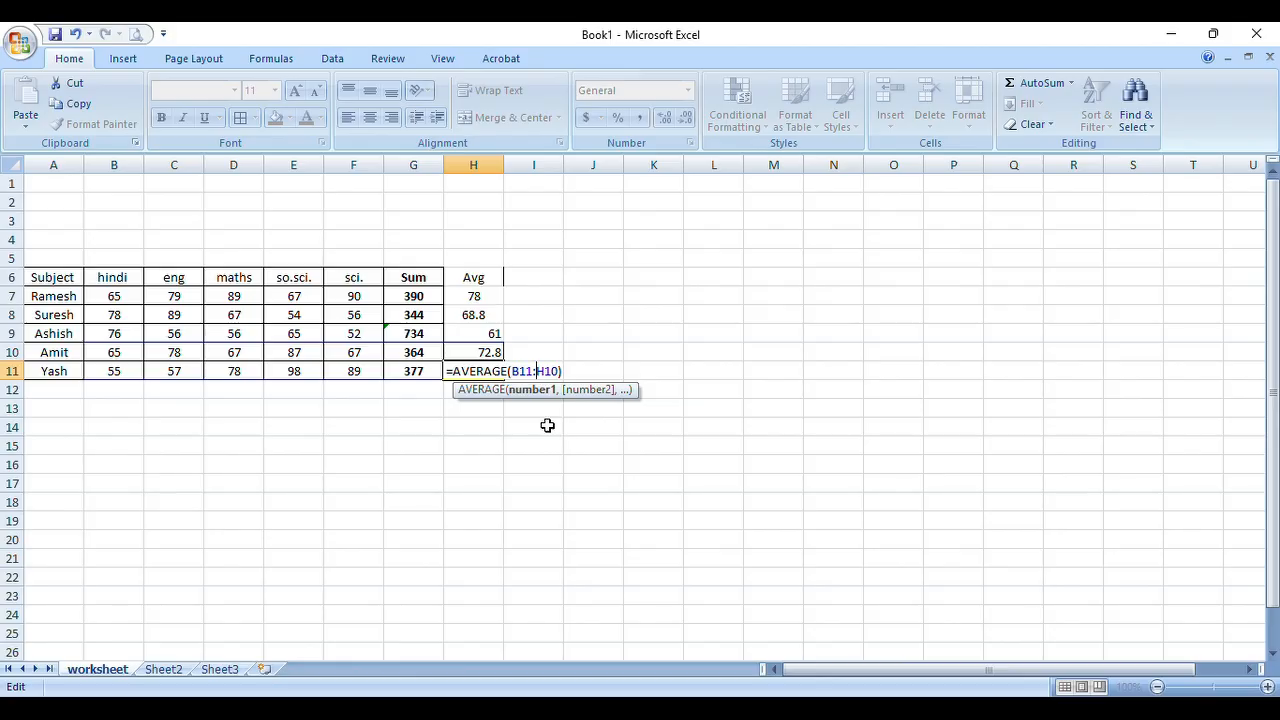
pyautogui.press('Delete')
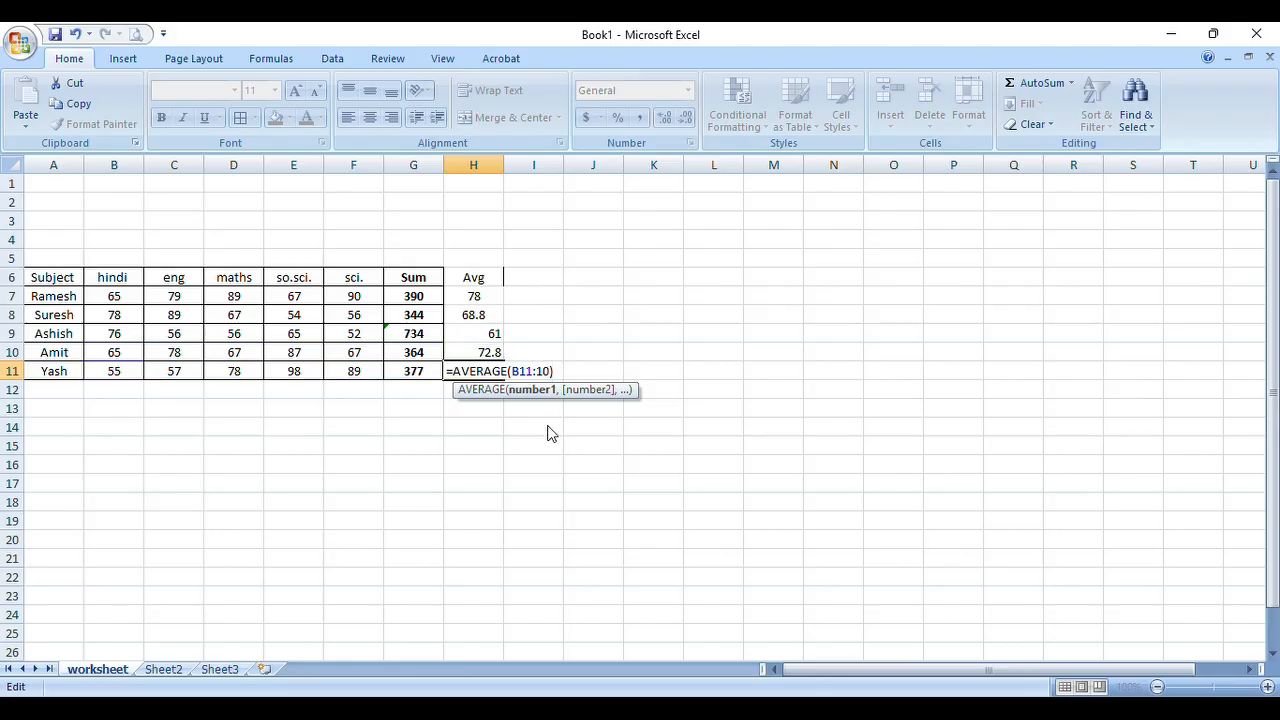
pyautogui.write('f')
pyautogui.press('BackSpace')
pyautogui.write('F')
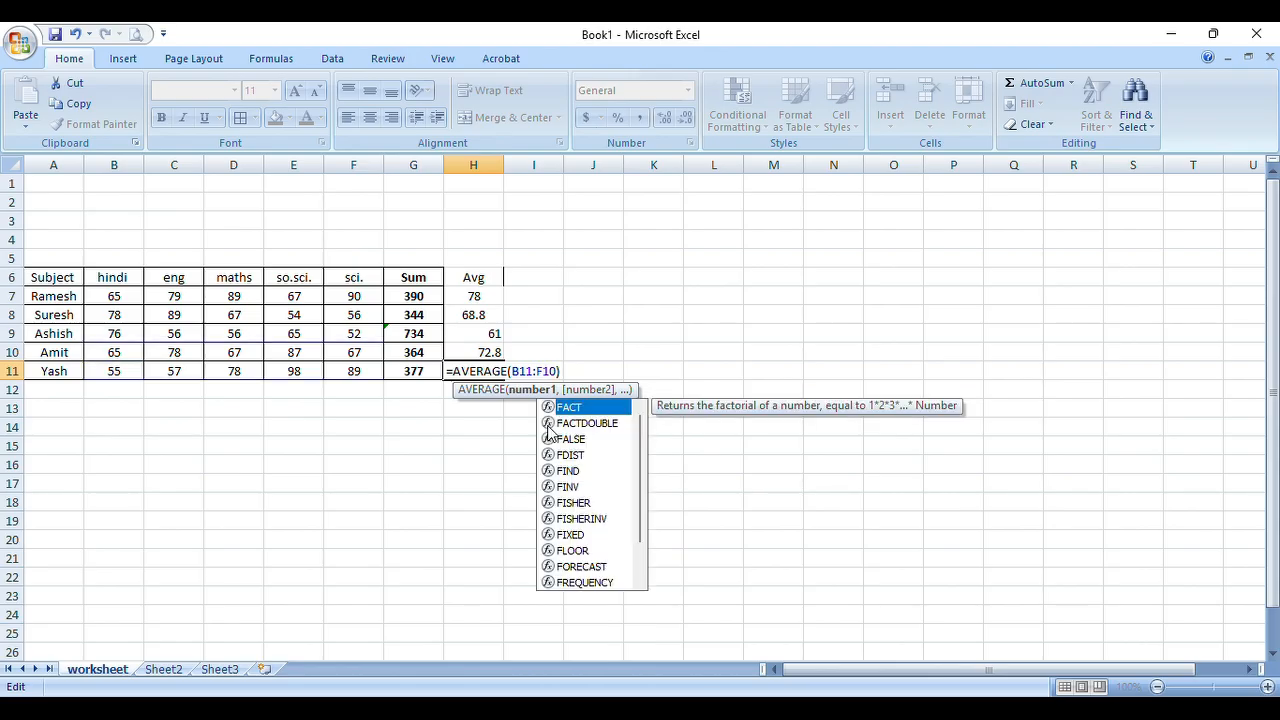
pyautogui.press('Right')
pyautogui.press('Delete')
pyautogui.write('1')
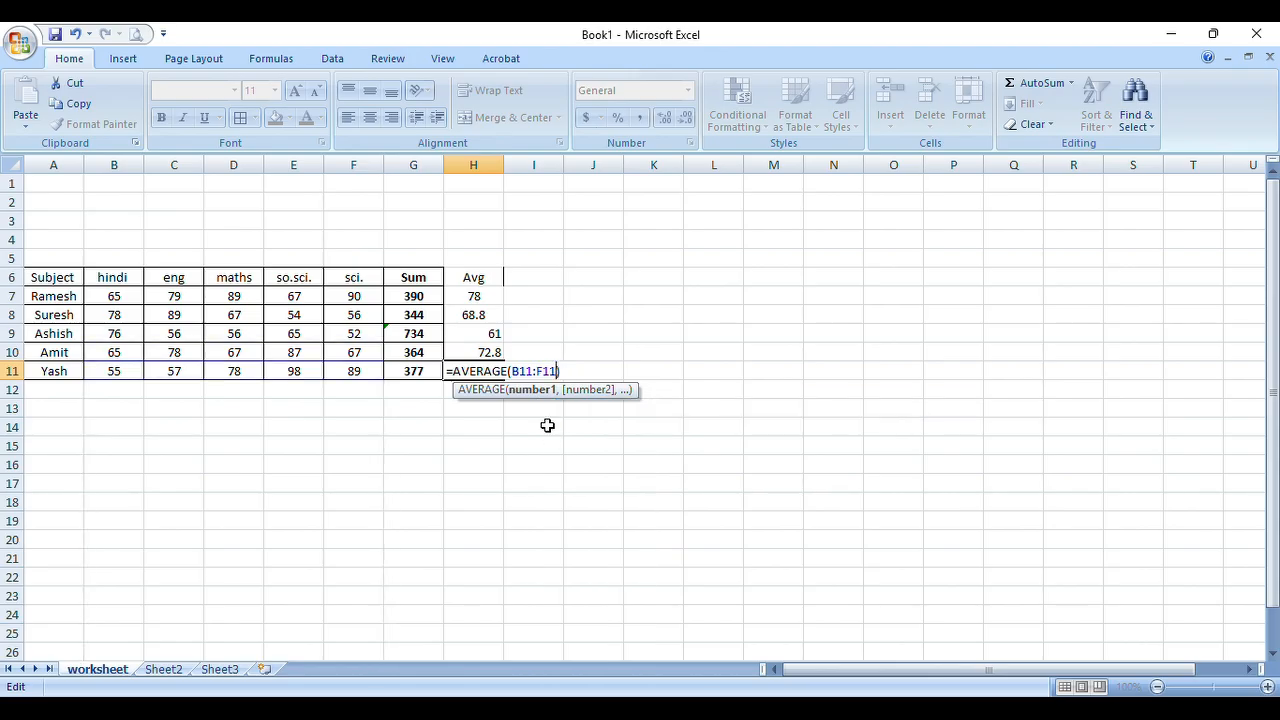
pyautogui.press('Return')
pyautogui.click(546, 425)
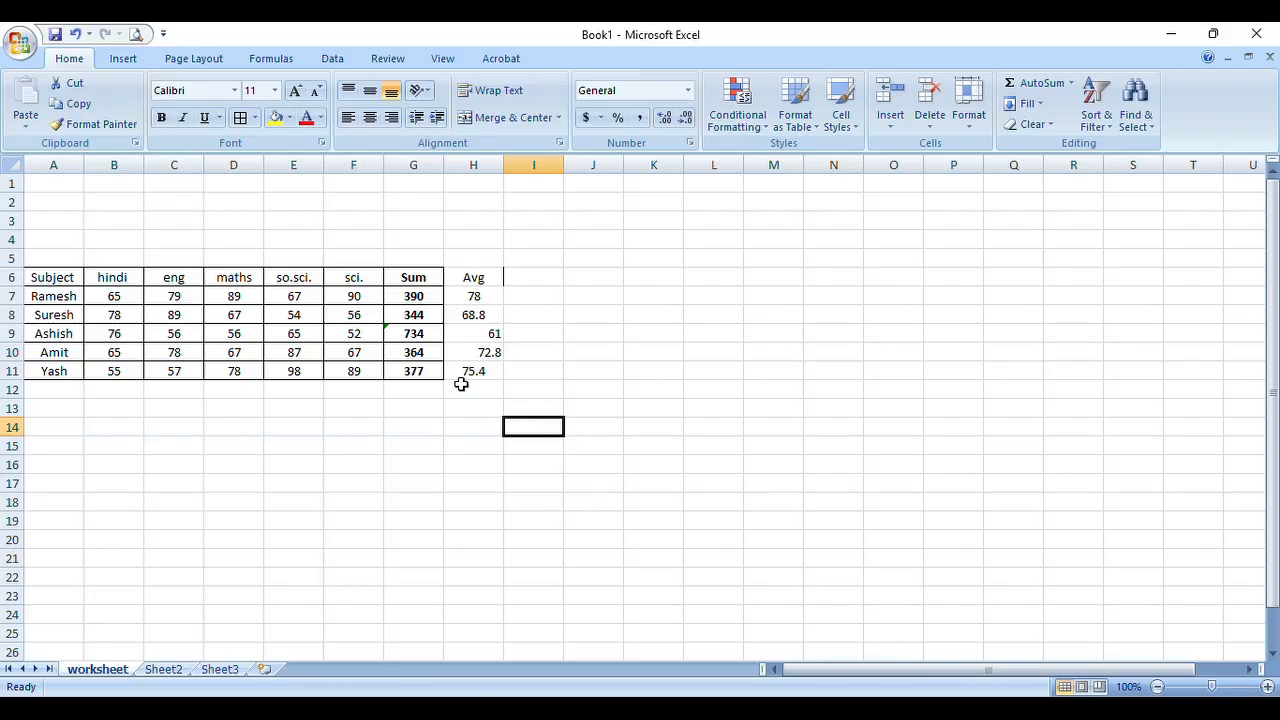
# Center all five students' averages in H7:H11 horizontally
pyautogui.moveTo(480, 304); pyautogui.dragTo(480, 372)
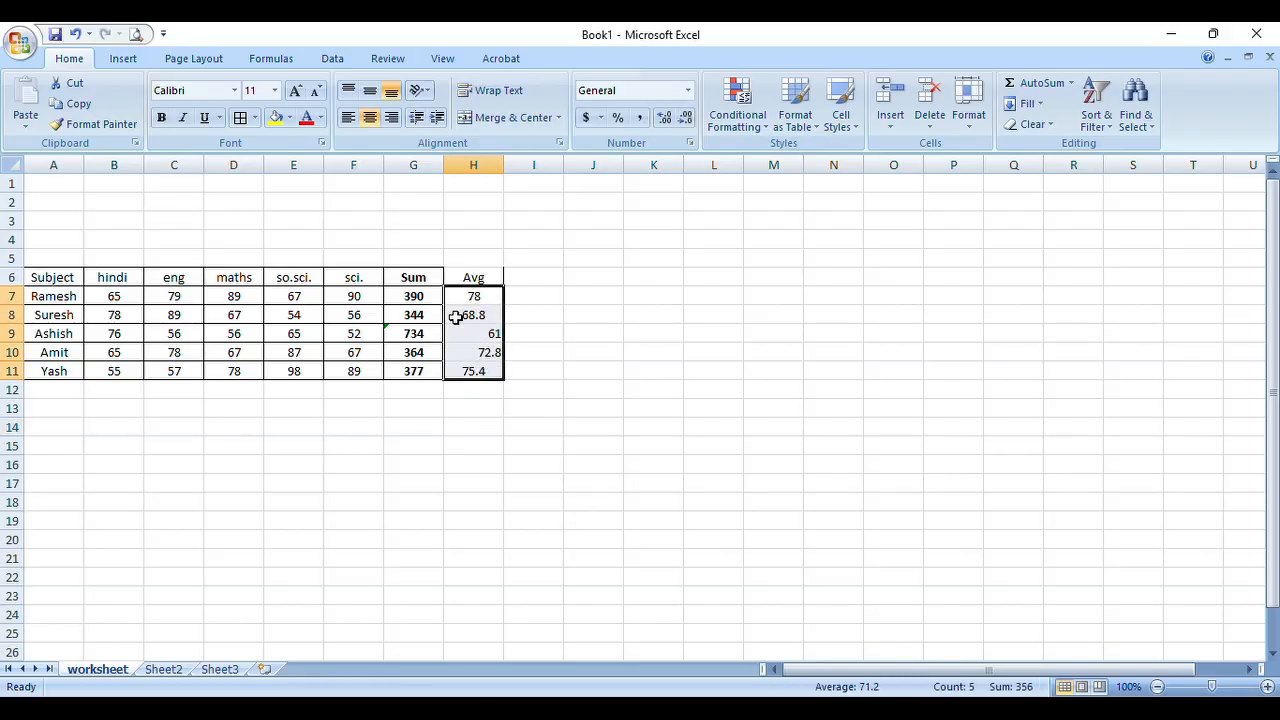
pyautogui.click(369, 118)
pyautogui.click(369, 118)
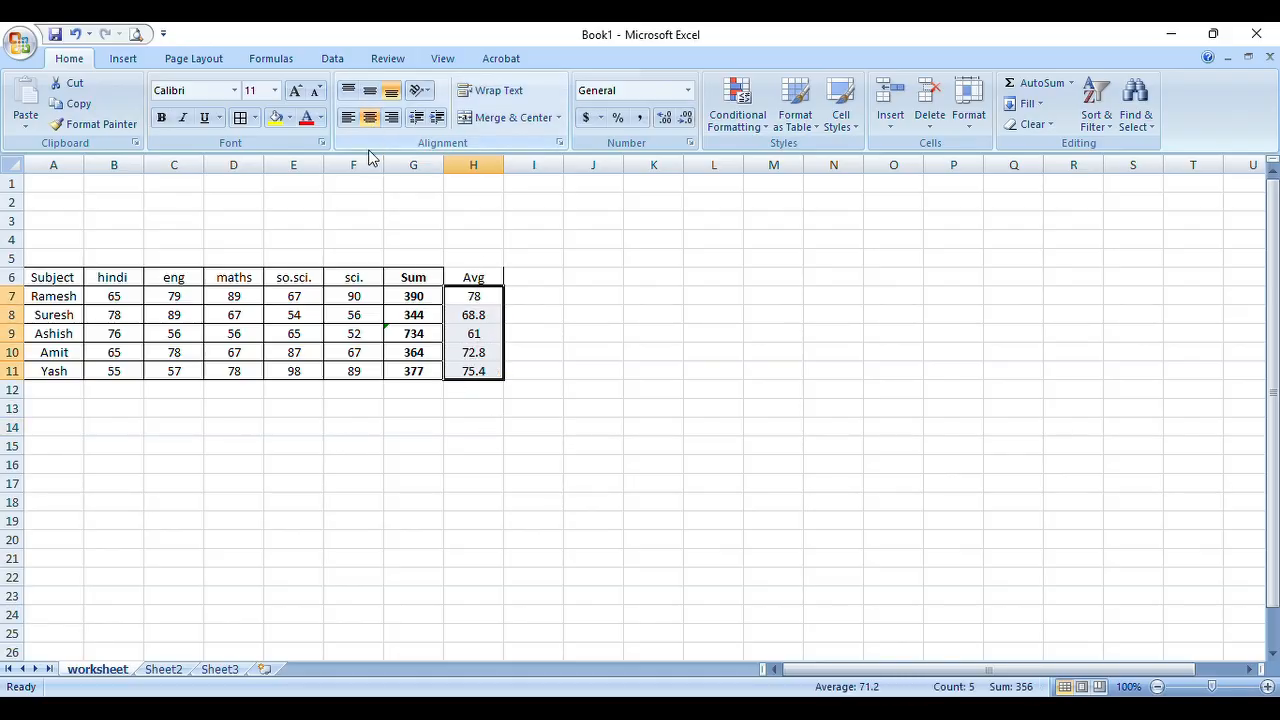
pyautogui.click(552, 333)
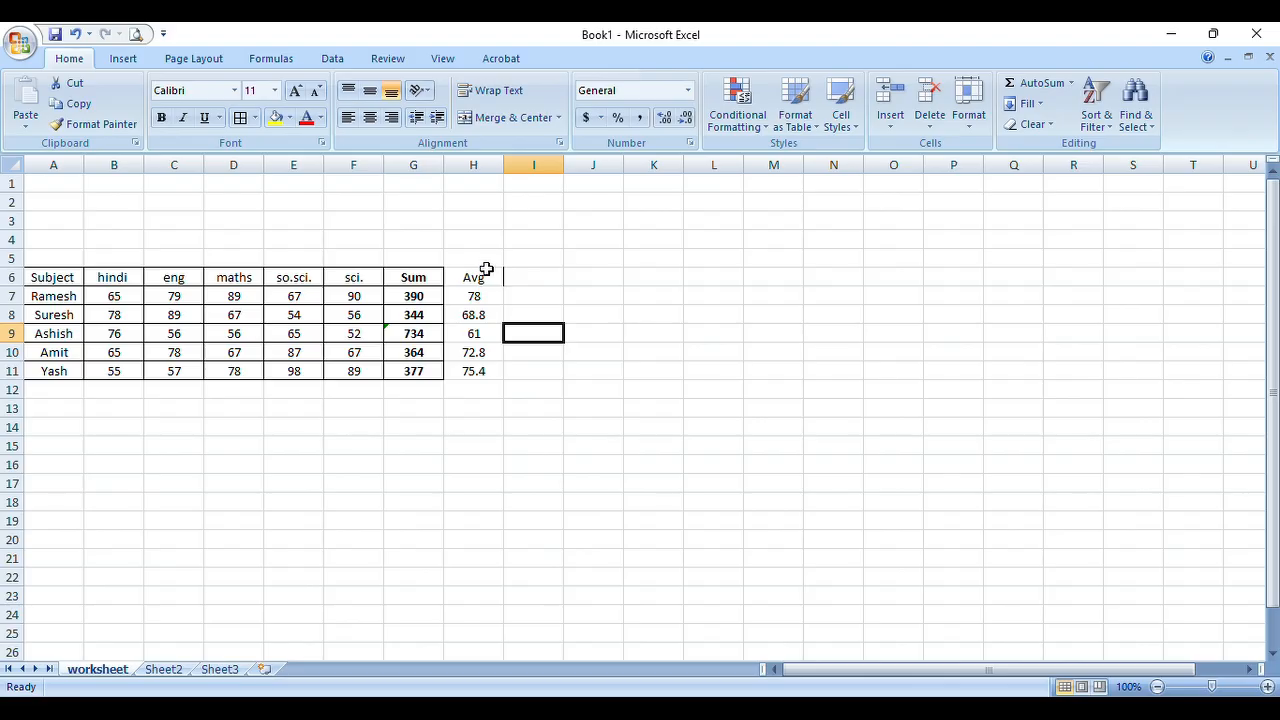
# Apply all borders and bold to the Avg column, H6:H11
pyautogui.moveTo(490, 275); pyautogui.dragTo(488, 366)
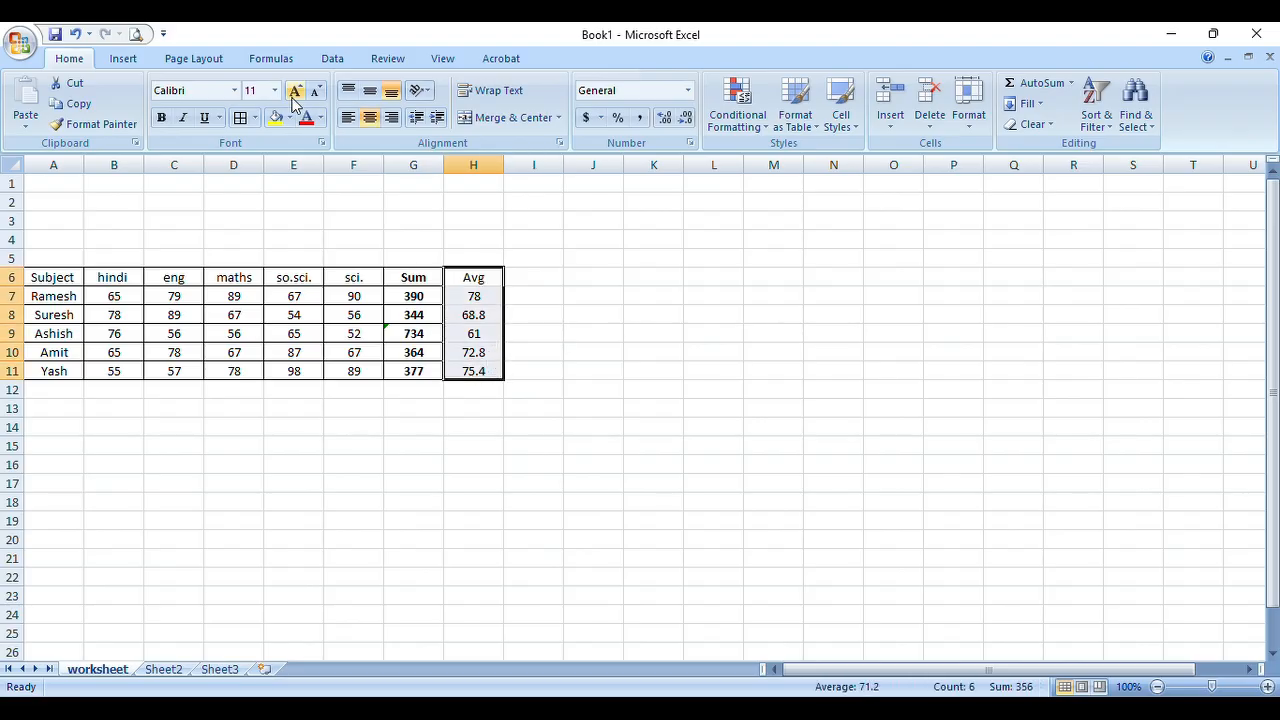
pyautogui.click(240, 118)
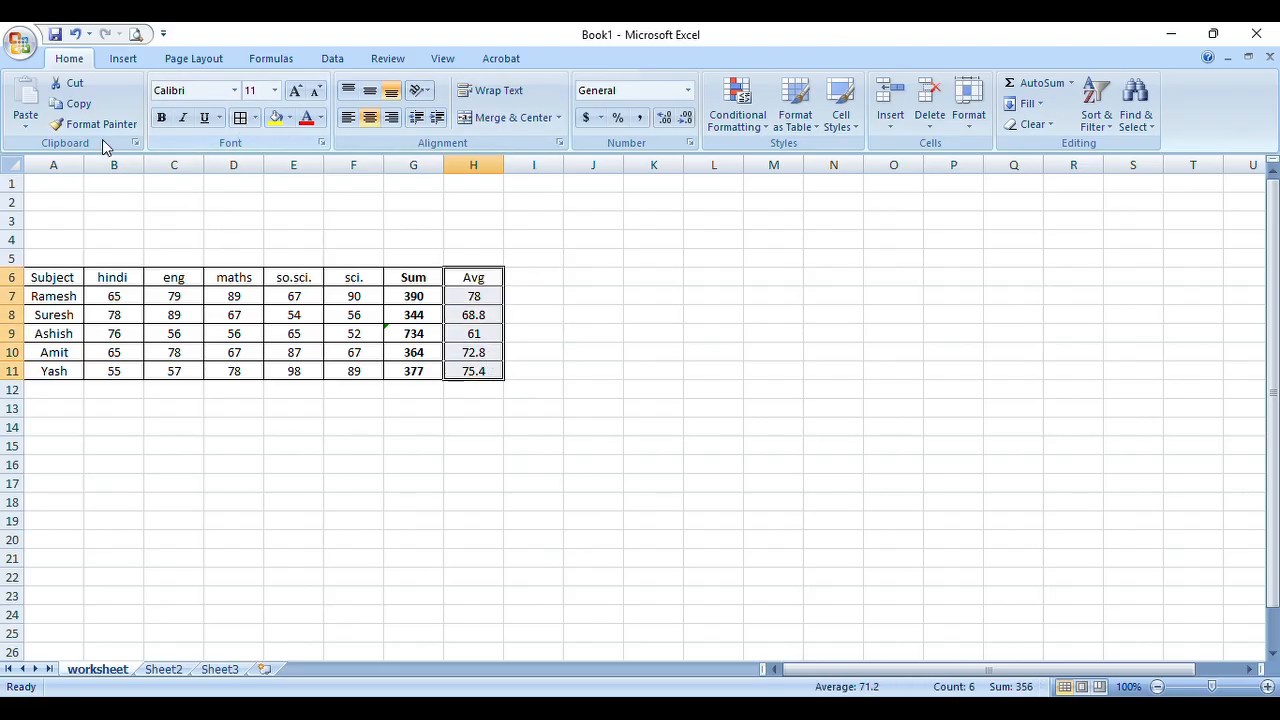
pyautogui.click(162, 118)
pyautogui.click(677, 327)
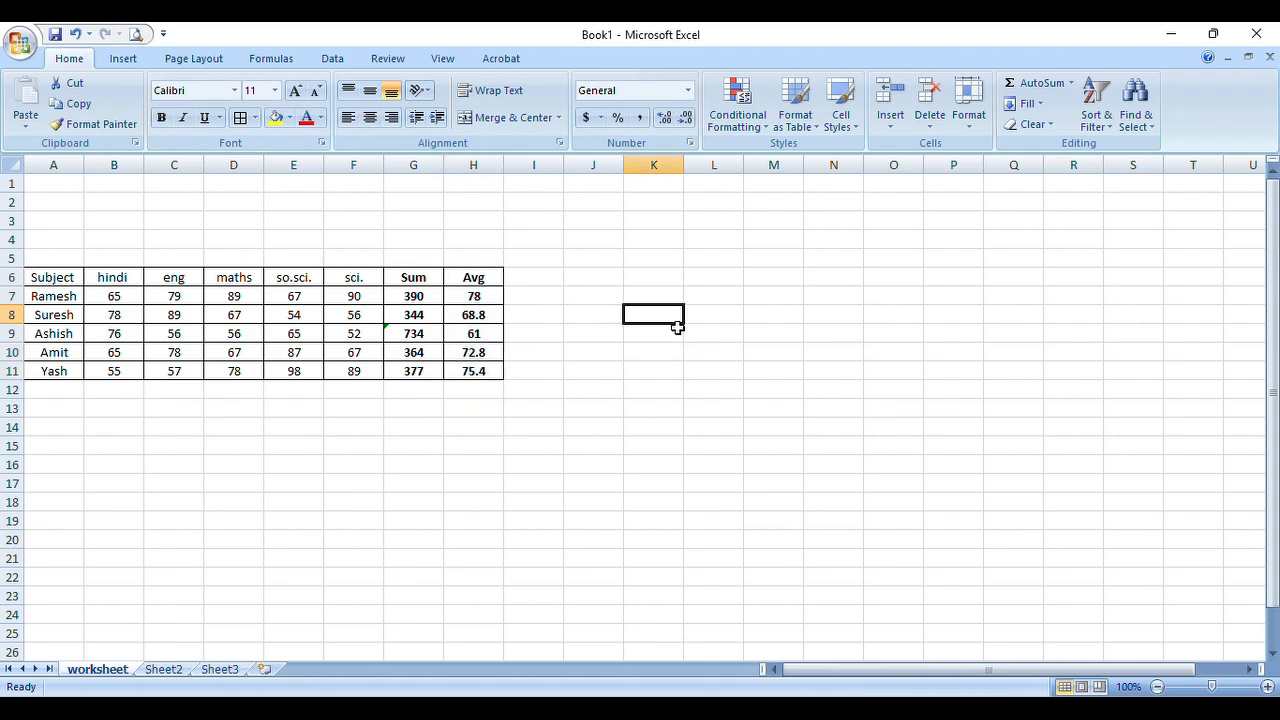
pyautogui.click(554, 283)
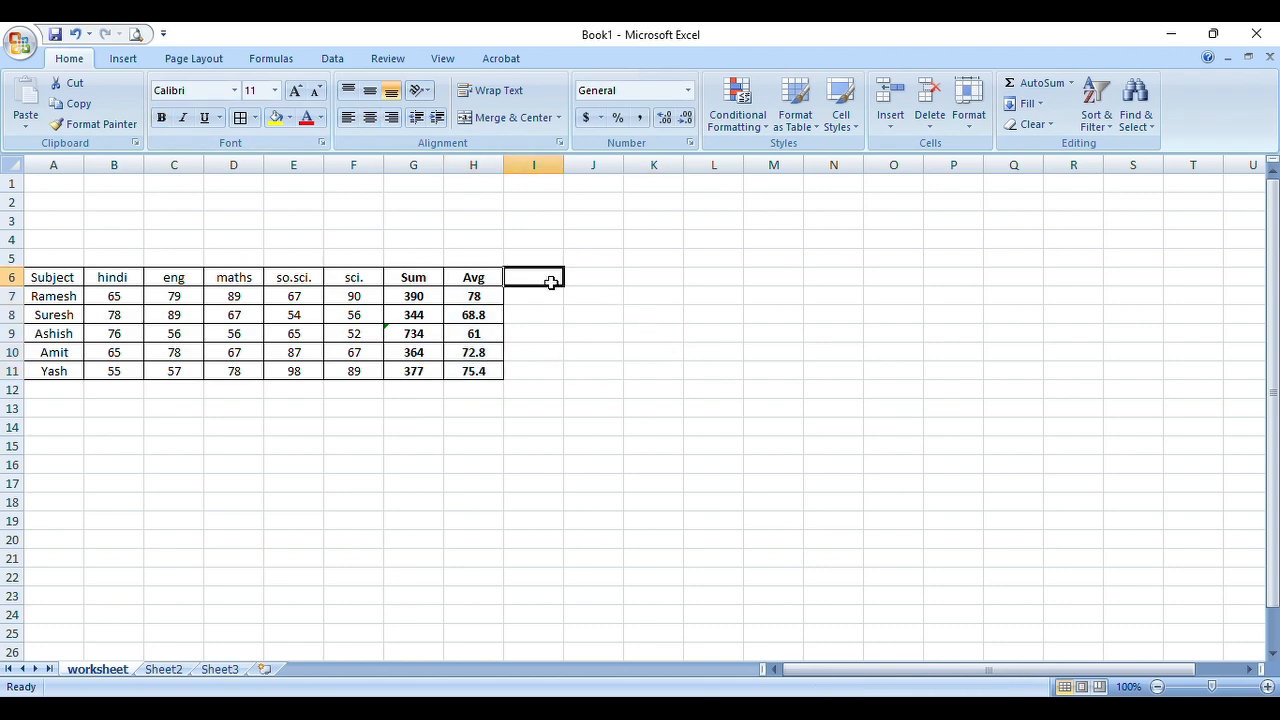
pyautogui.click(1071, 83)
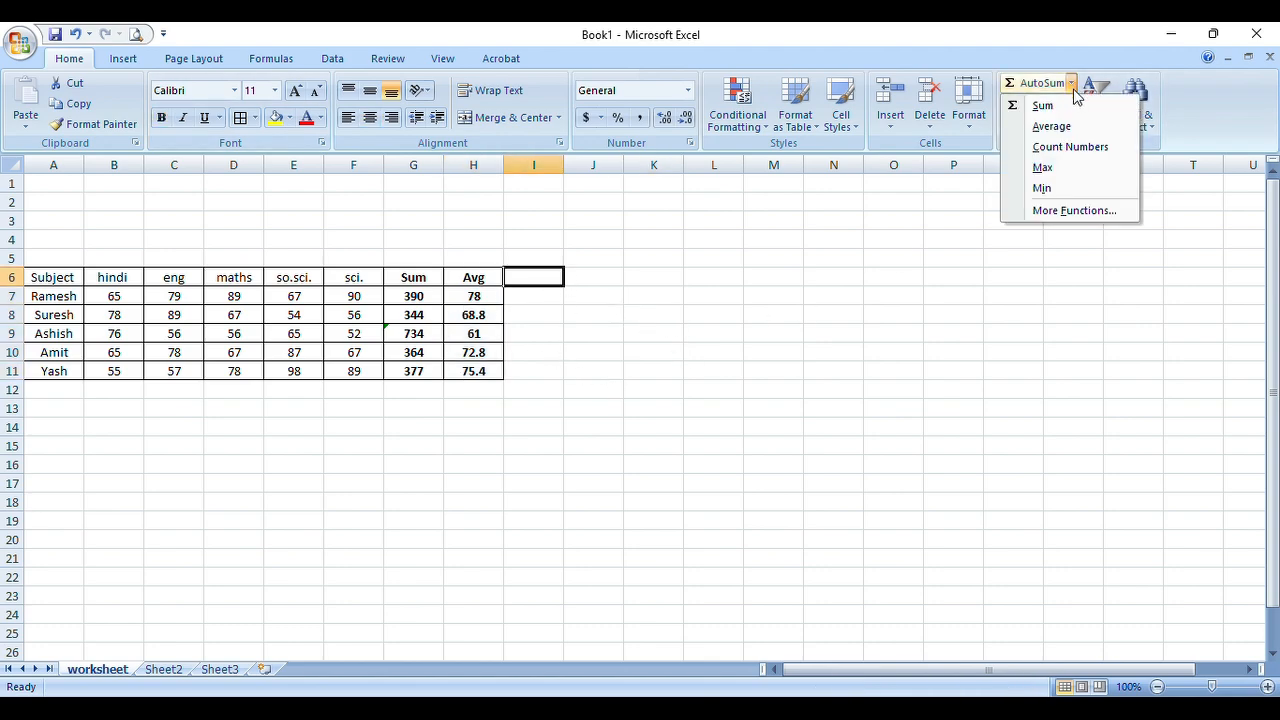
pyautogui.click(1073, 169)
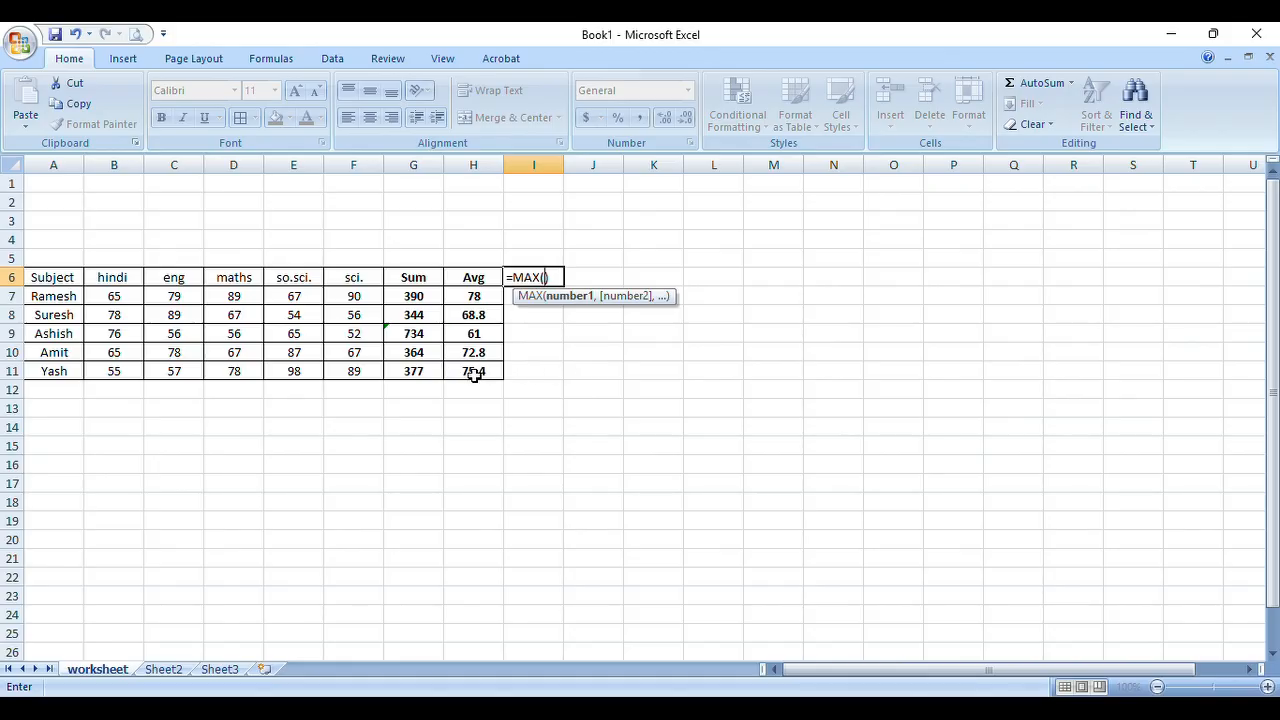
pyautogui.click(603, 405)
# Replace the unfinished MAX formula in I6 with the column heading Max
pyautogui.doubleClick(550, 277)
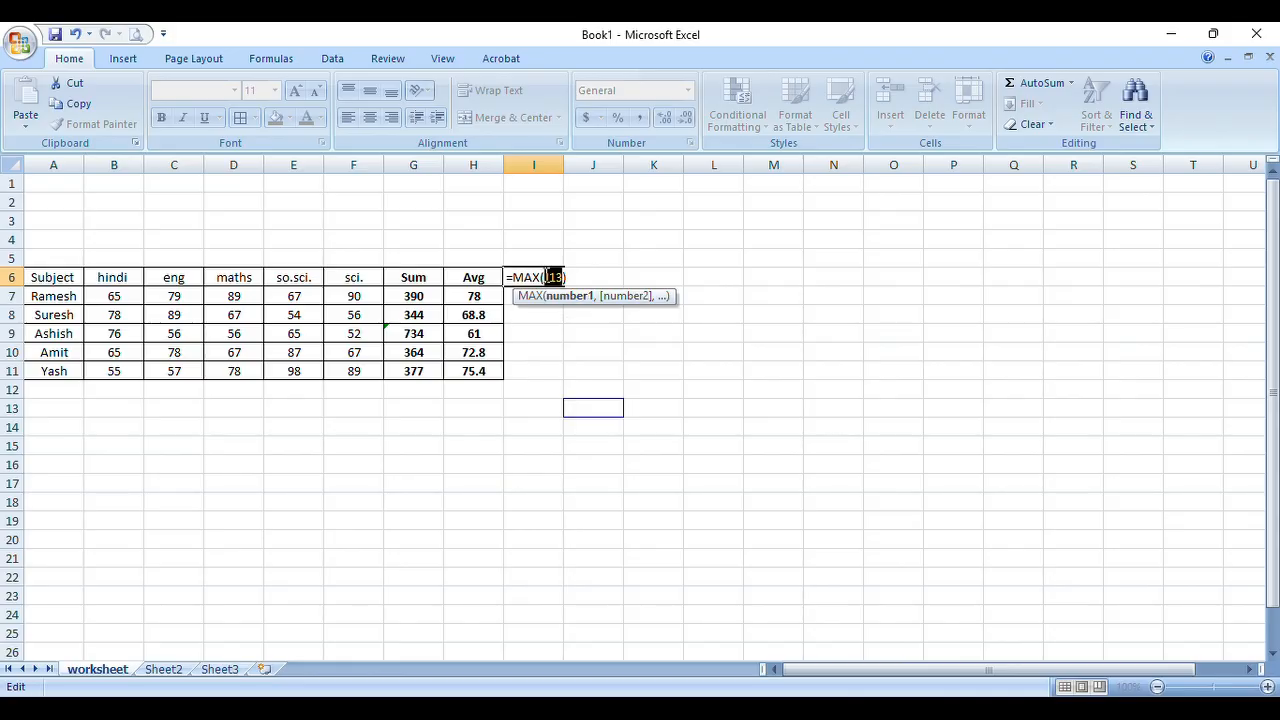
pyautogui.click(549, 277)
pyautogui.moveTo(563, 278); pyautogui.dragTo(505, 288)
pyautogui.press('BackSpace')
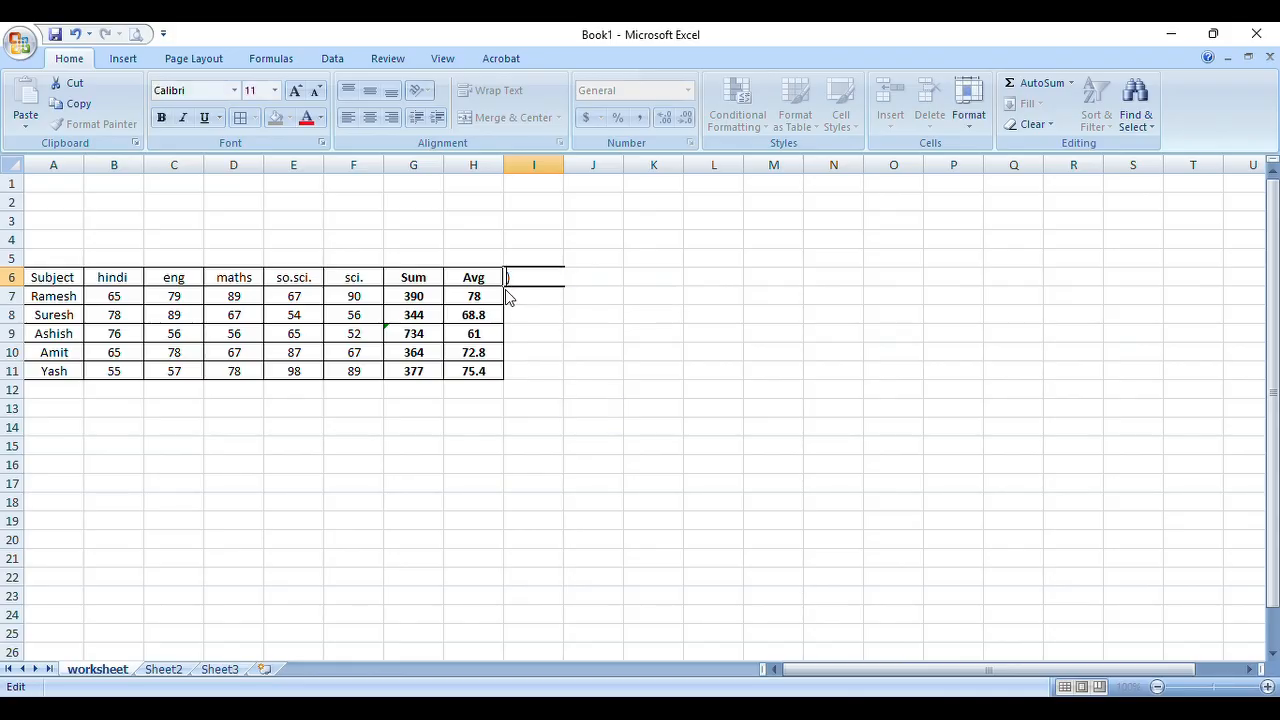
pyautogui.write('Max')
pyautogui.click(465, 388)
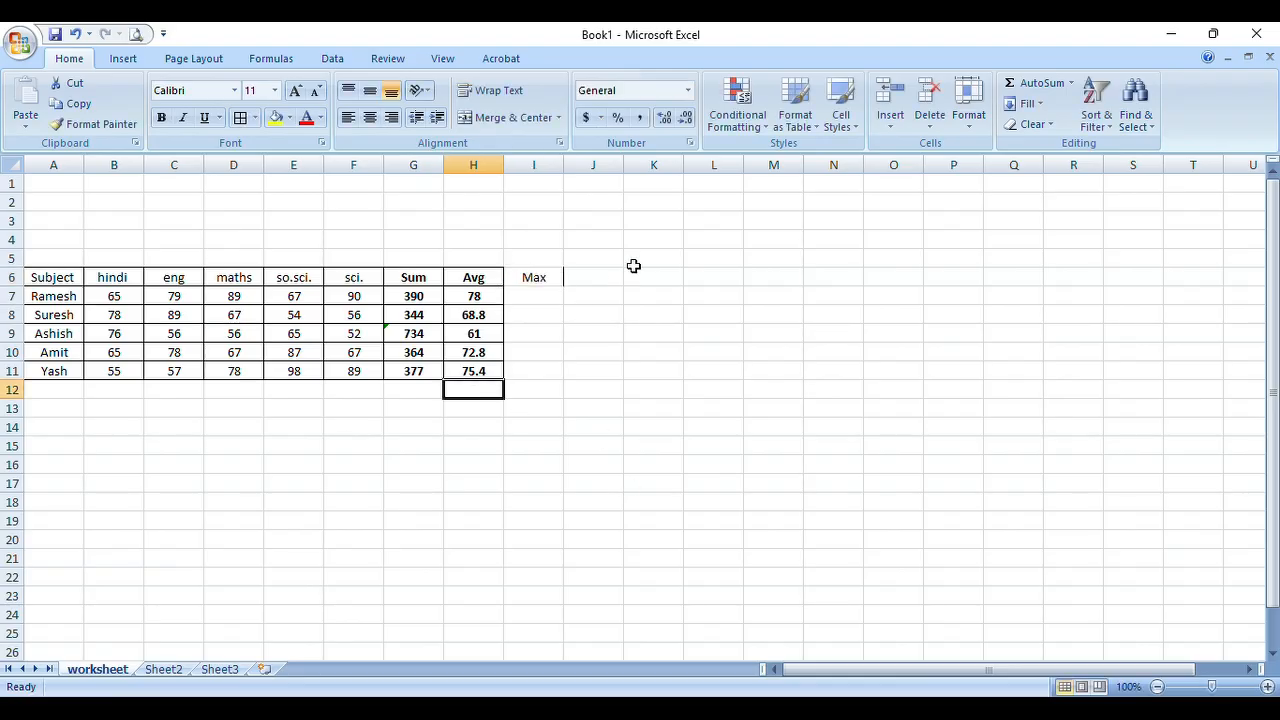
# Add the column heading Min in J6, beside the Max heading
pyautogui.click(606, 280)
pyautogui.write('Min')
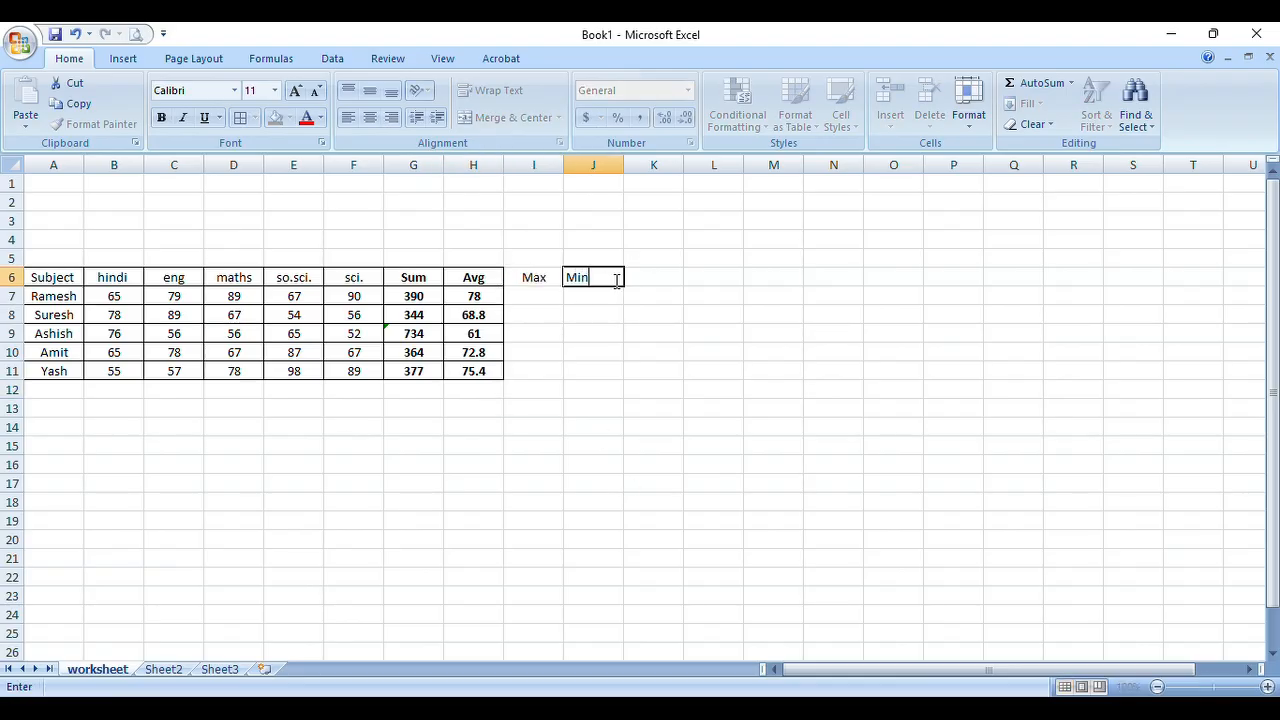
pyautogui.click(551, 386)
# Insert an AutoSum Max in I7 and change its suggested range to the first student's marks, B7:F7
pyautogui.click(550, 298)
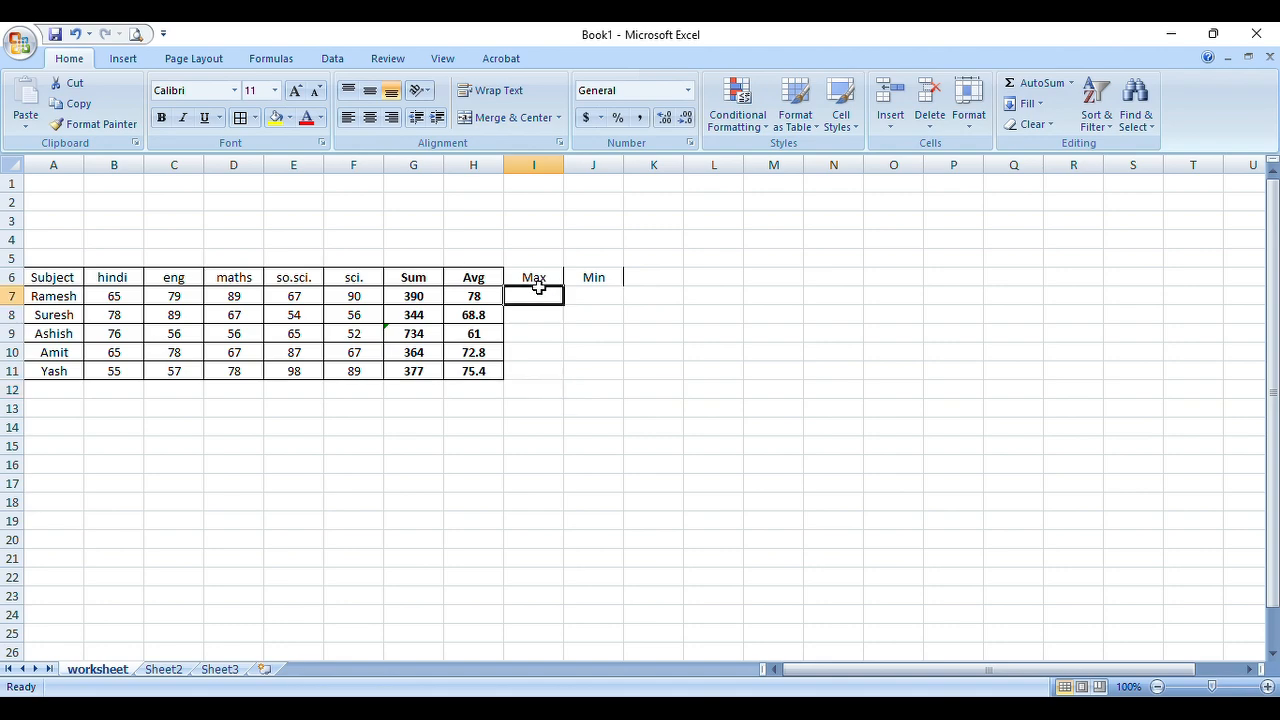
pyautogui.click(1073, 88)
pyautogui.click(1048, 172)
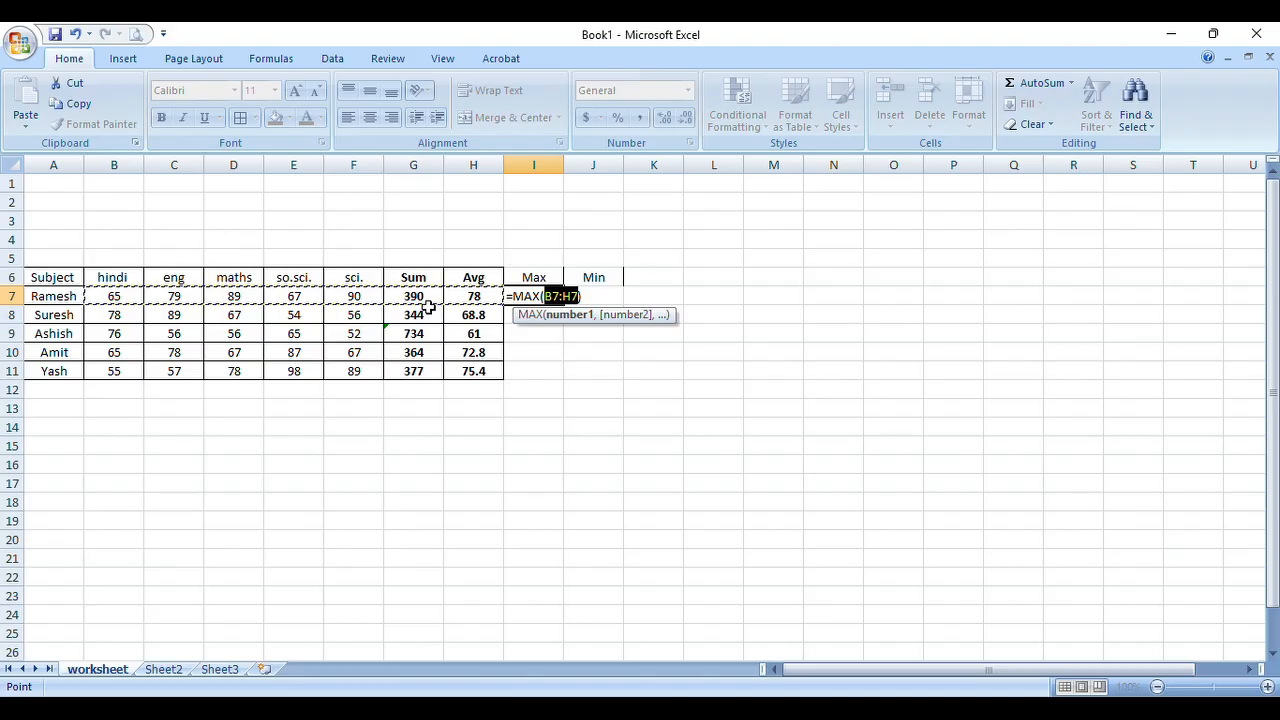
pyautogui.click(570, 298)
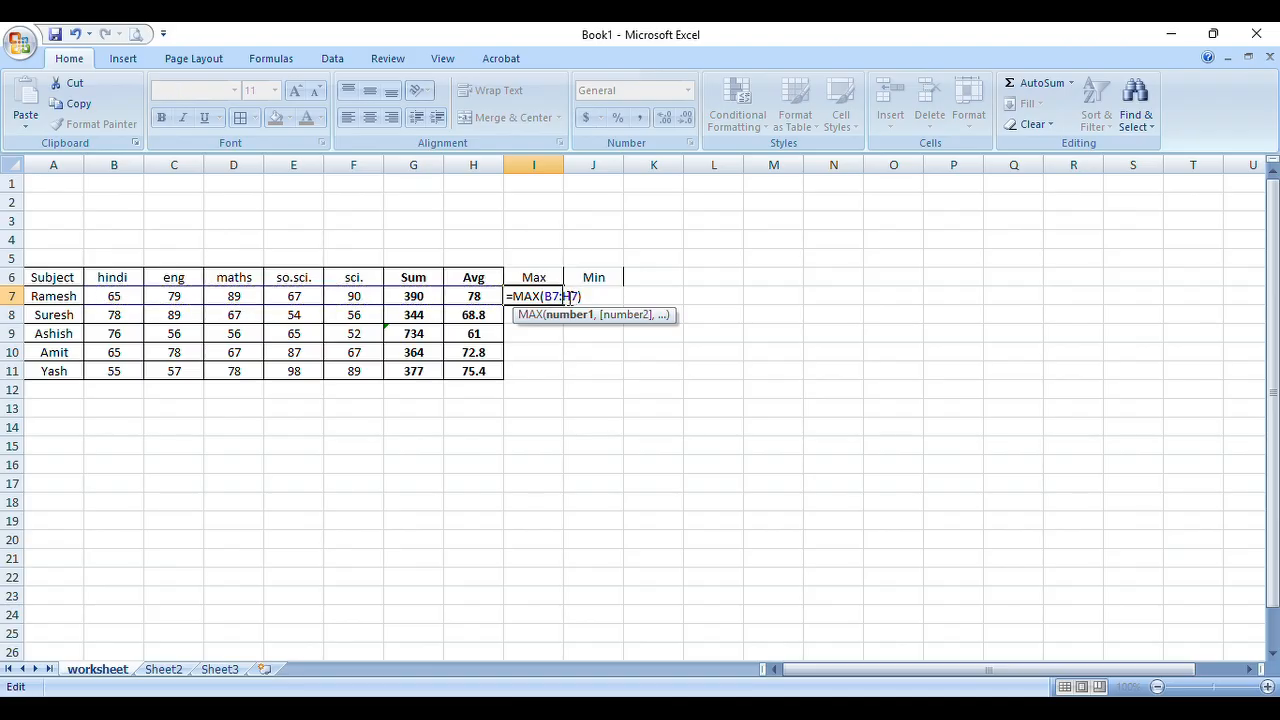
pyautogui.press('Delete')
pyautogui.write('F')
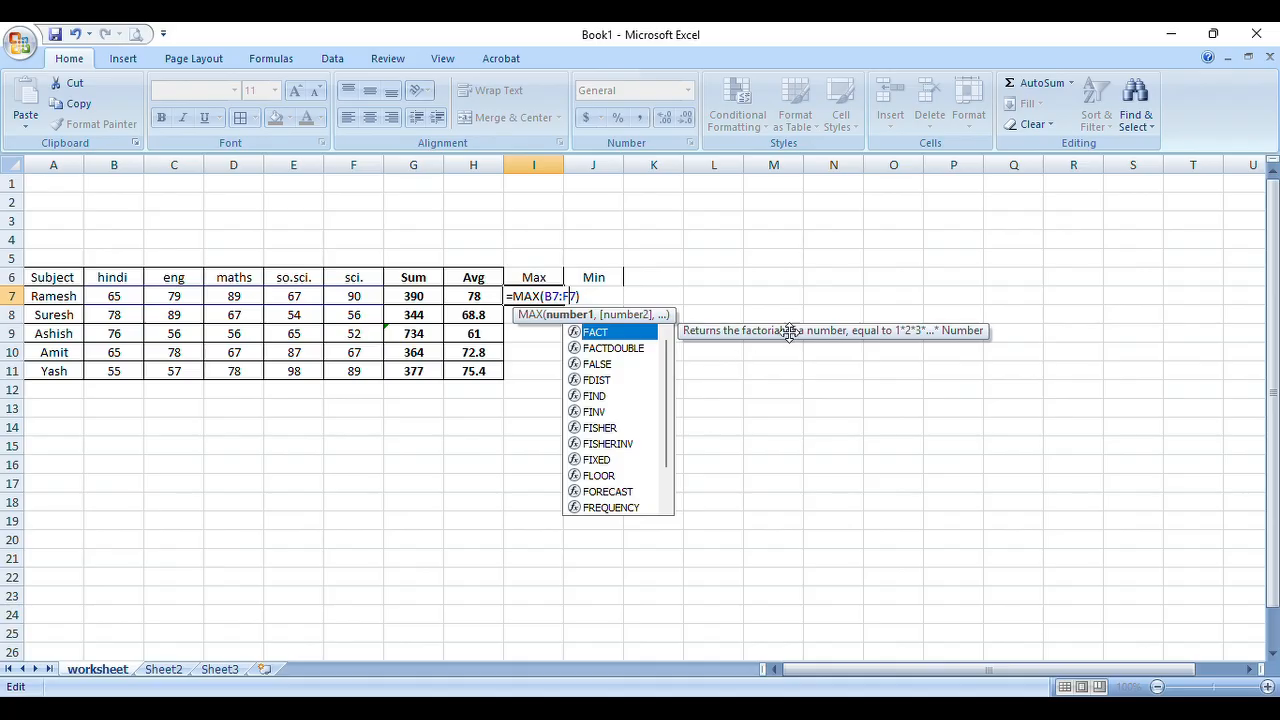
pyautogui.press('Return')
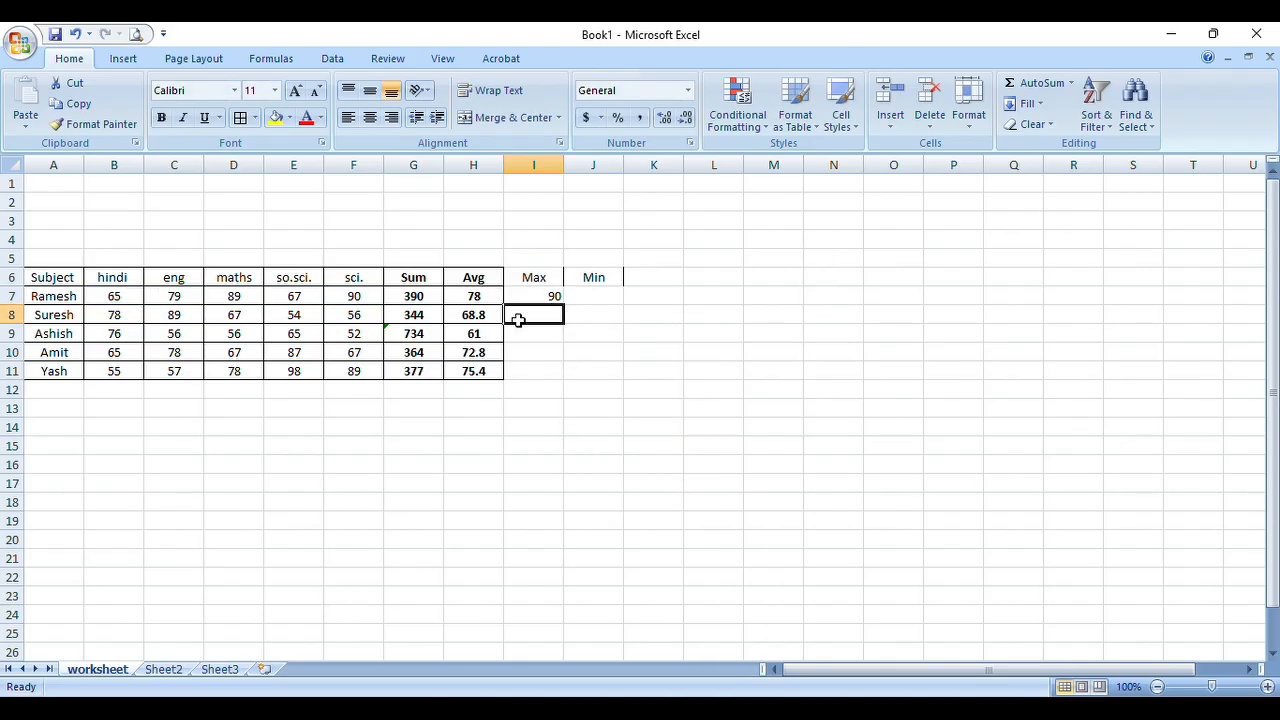
# Insert an AutoSum Max in I8 and replace its suggested reference with the second student's marks, B8:F8
pyautogui.click(1070, 83)
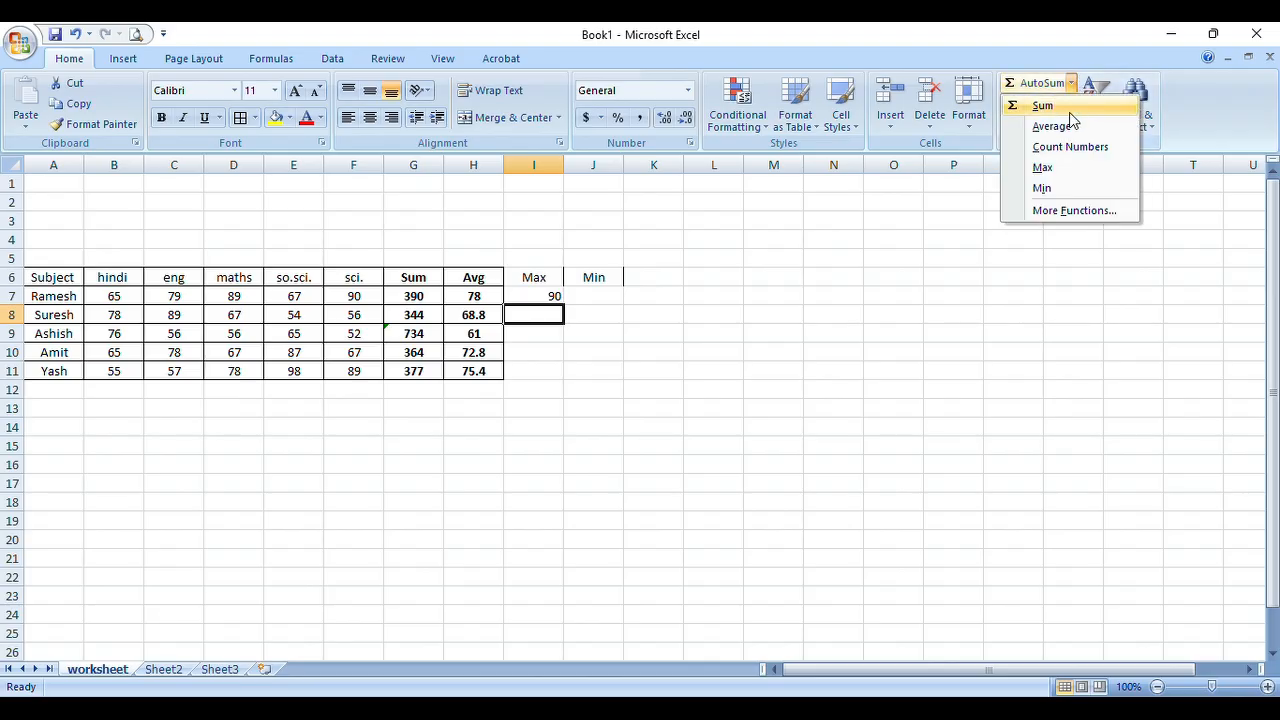
pyautogui.click(1043, 167)
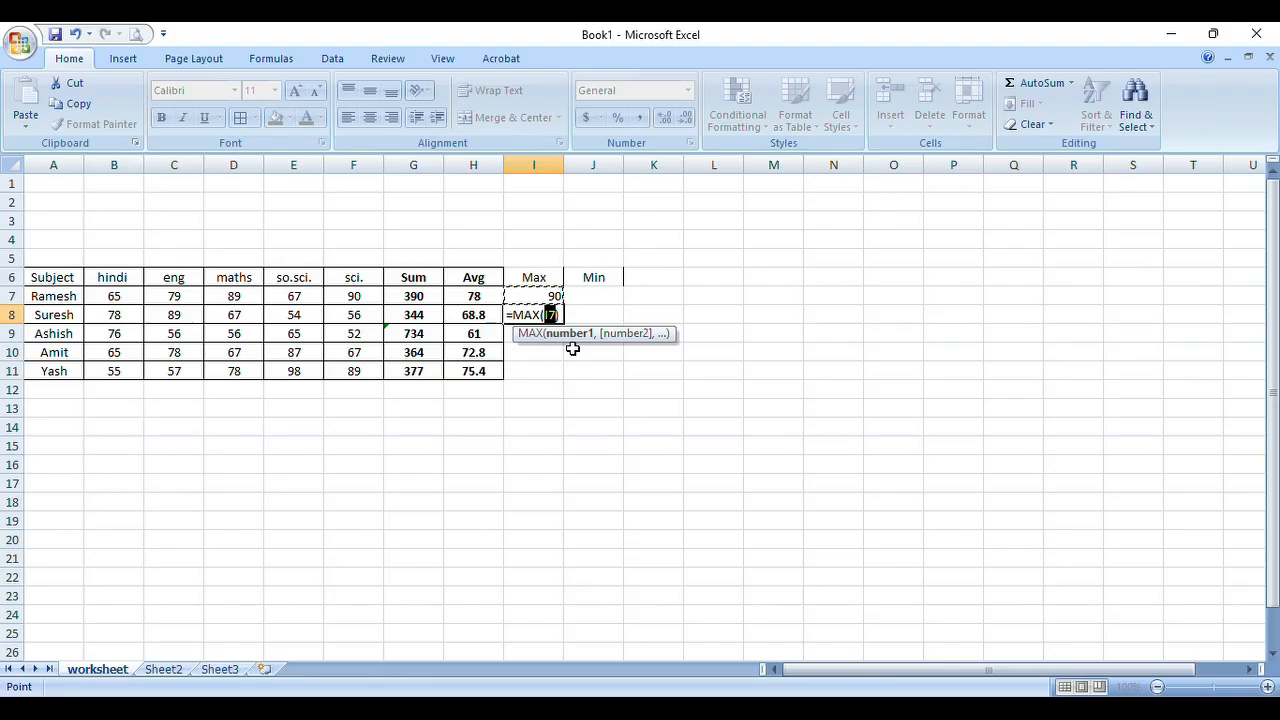
pyautogui.write('b')
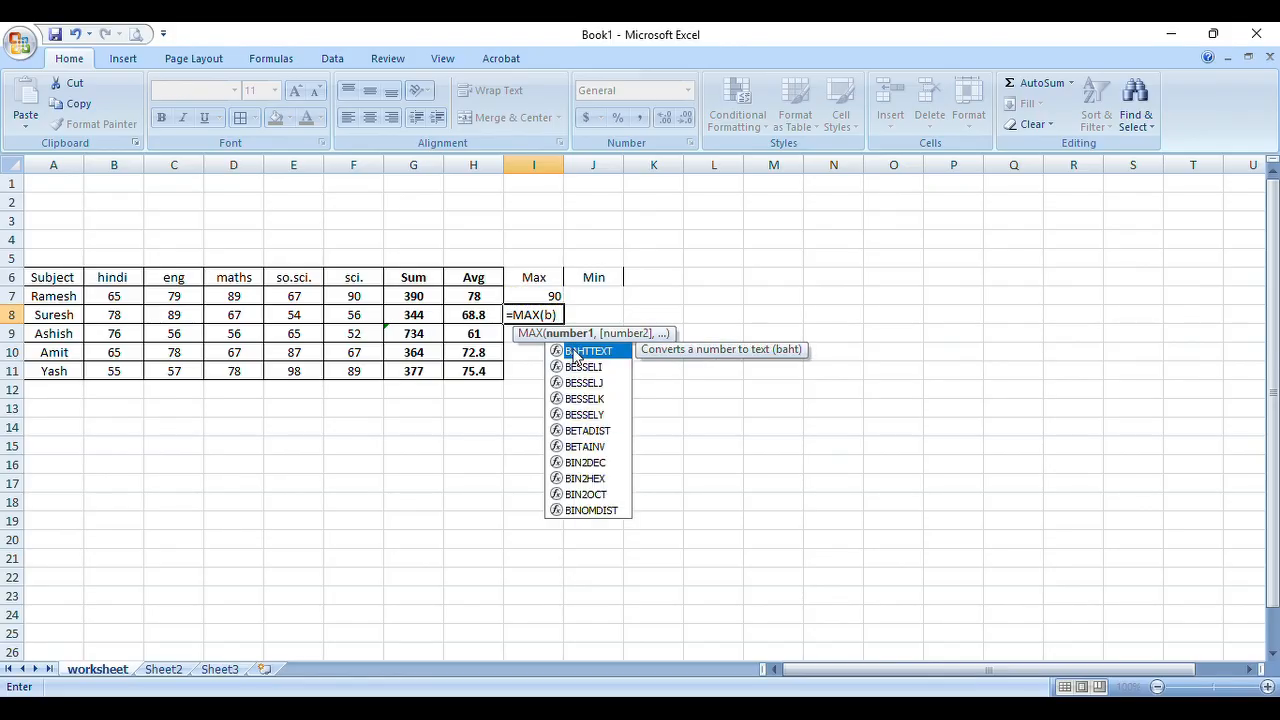
pyautogui.press('BackSpace')
pyautogui.write('B8')
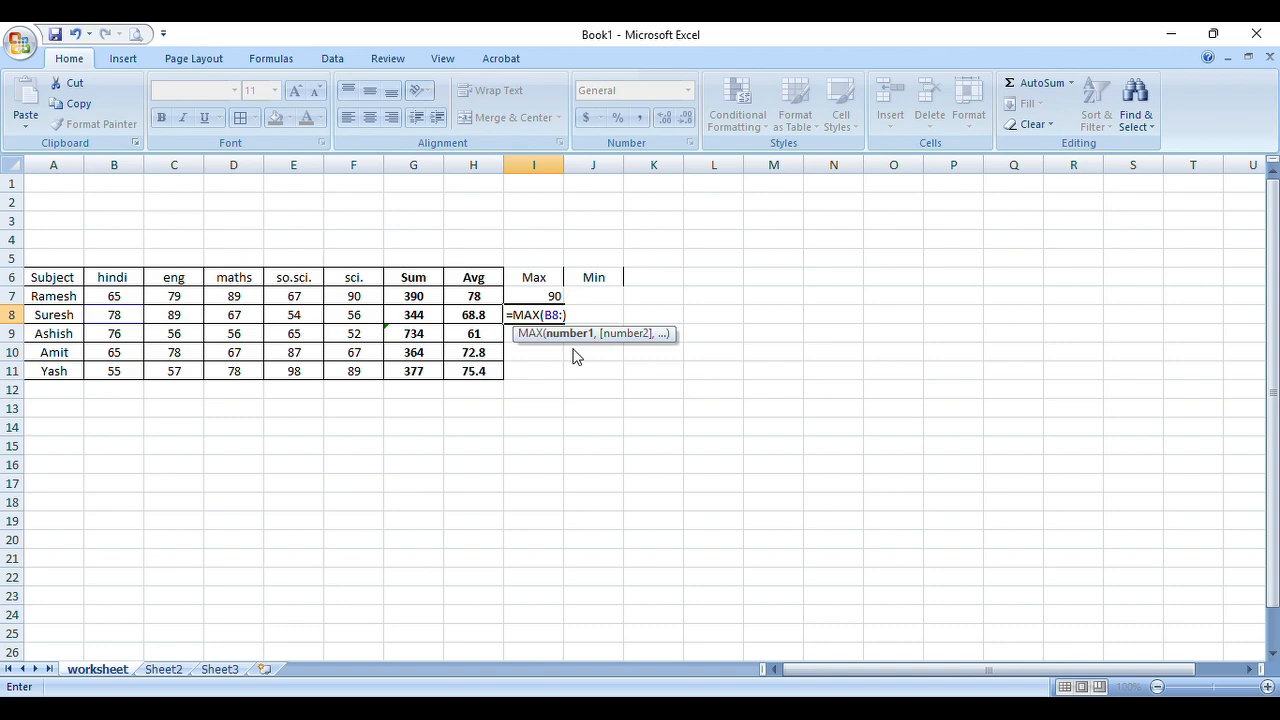
pyautogui.write(':F8)')
pyautogui.press('Return')
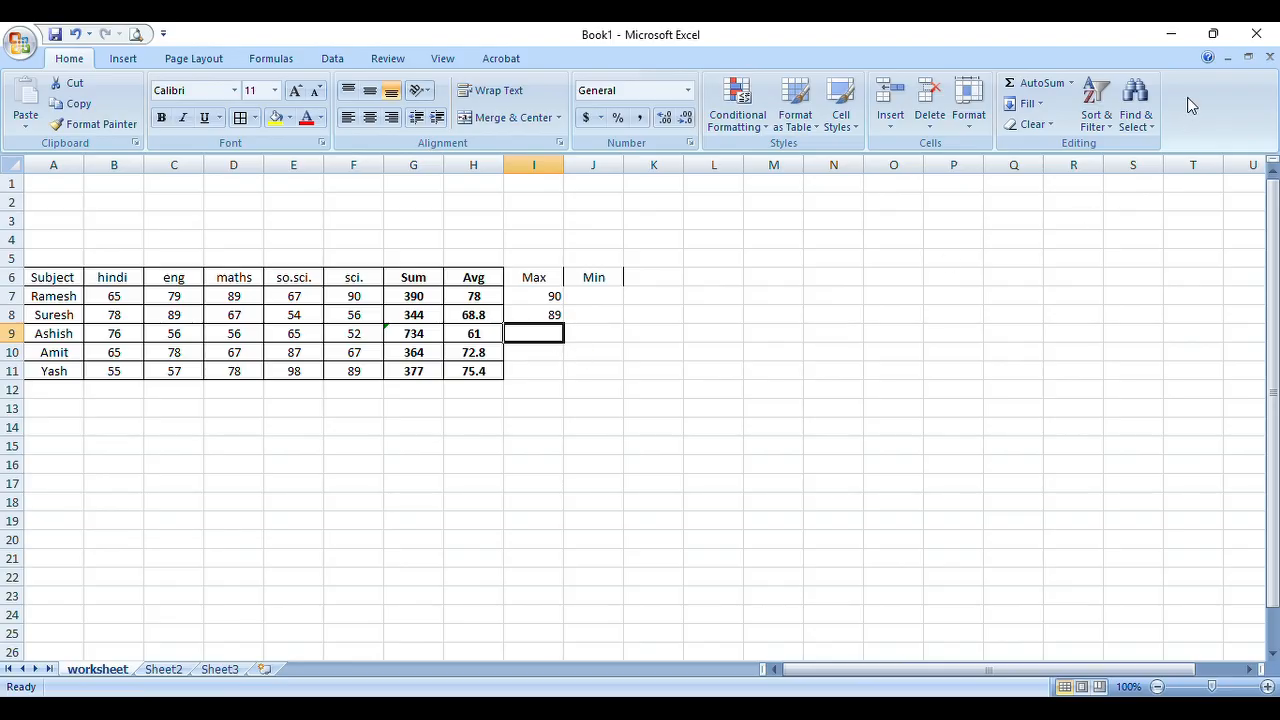
# Insert an AutoSum Max in I9 and replace its suggested range with the third student's marks, B9:F9
pyautogui.click(1071, 88)
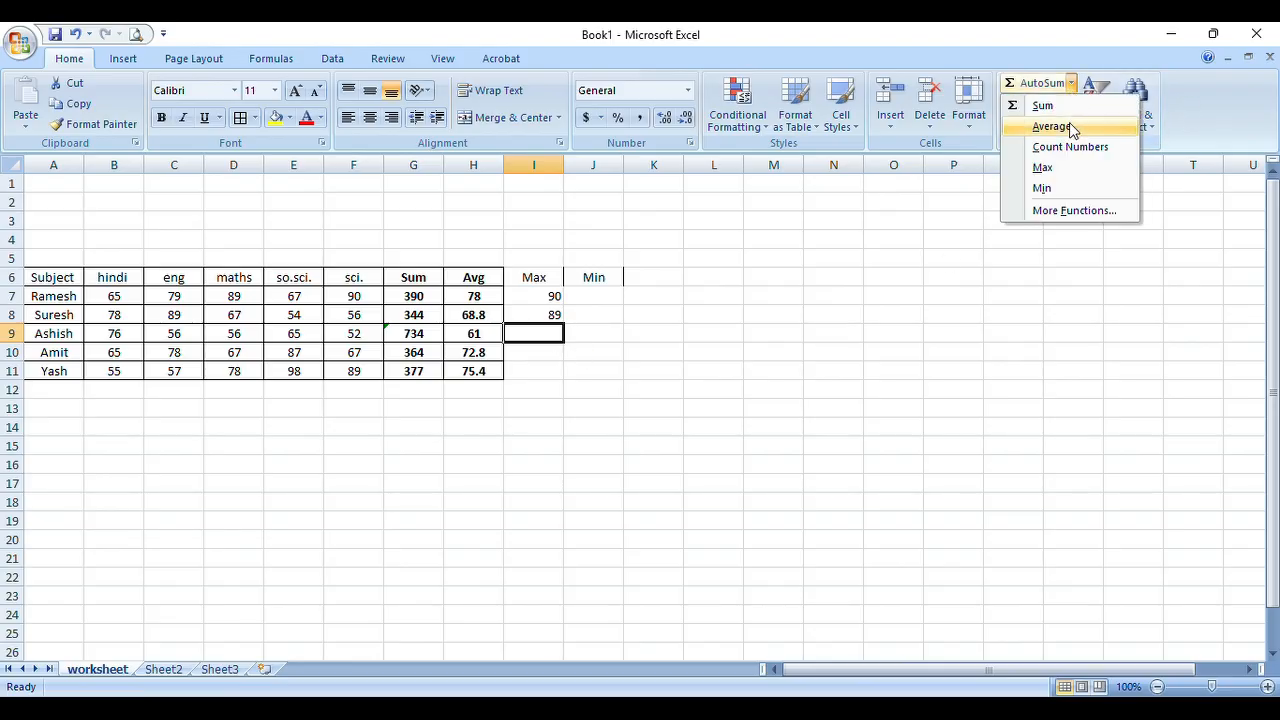
pyautogui.click(1042, 167)
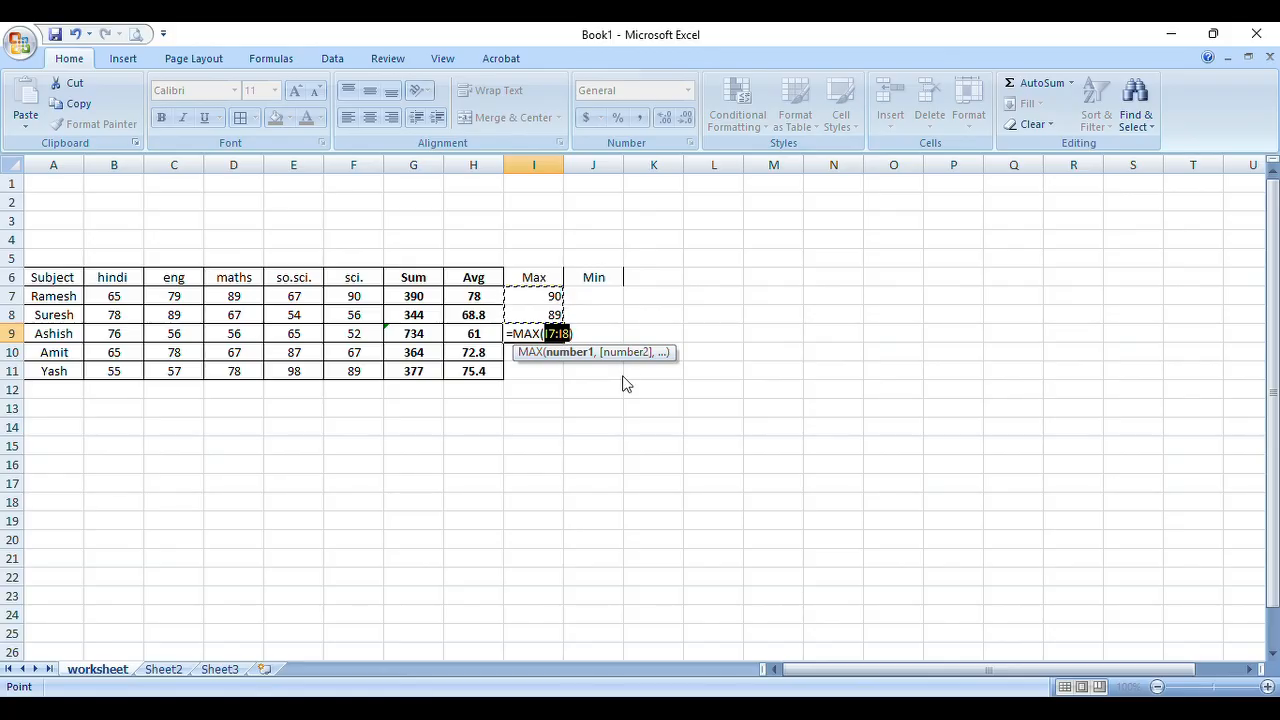
pyautogui.press('Left')
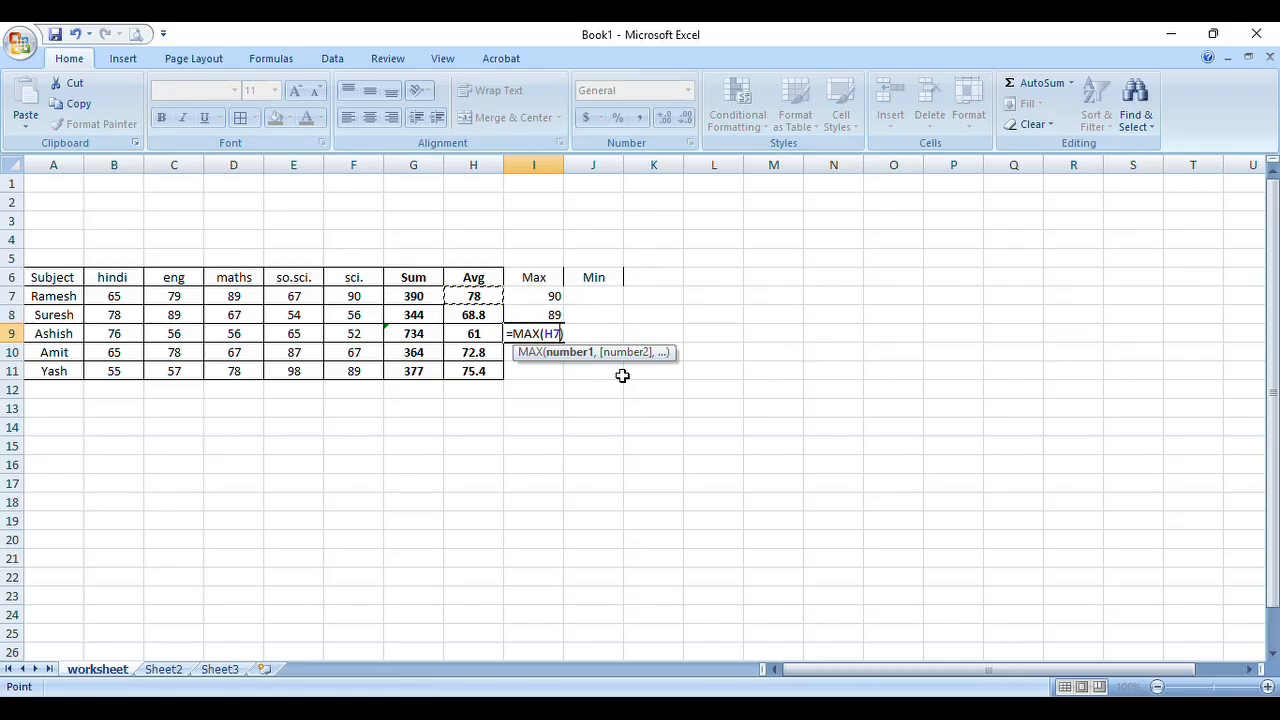
pyautogui.press('BackSpace')
pyautogui.press('BackSpace')
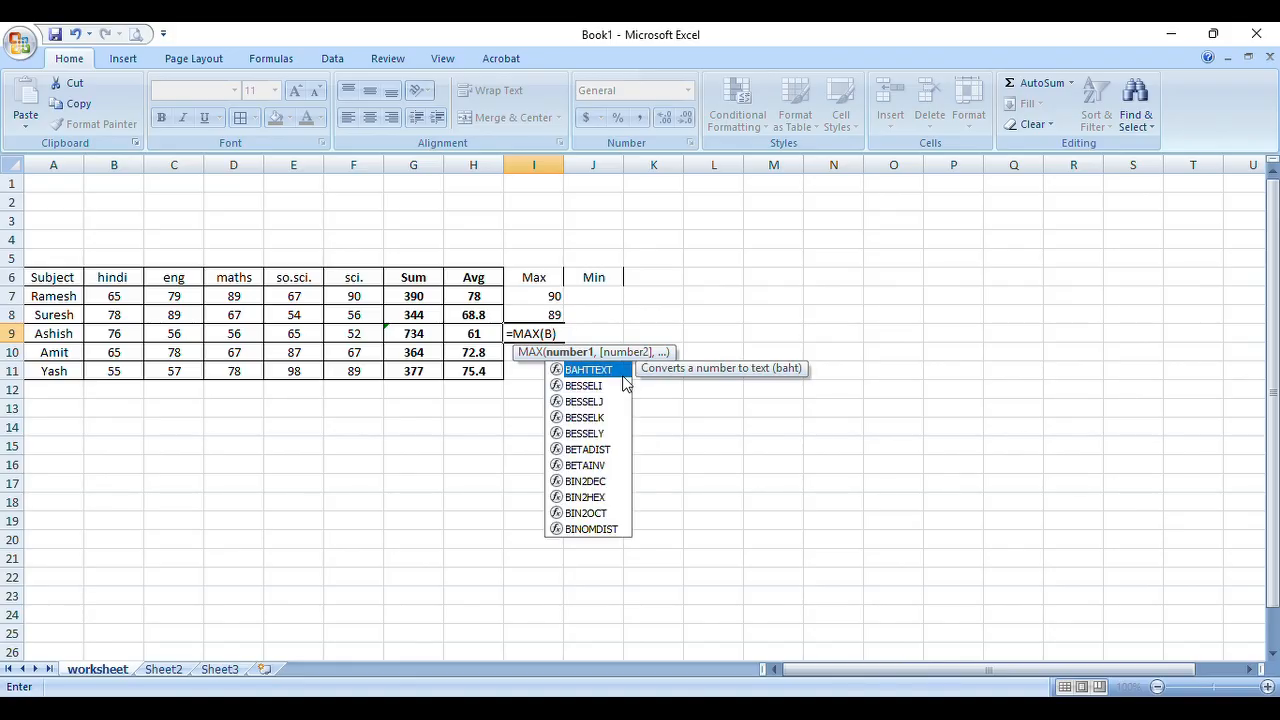
pyautogui.write('9:')
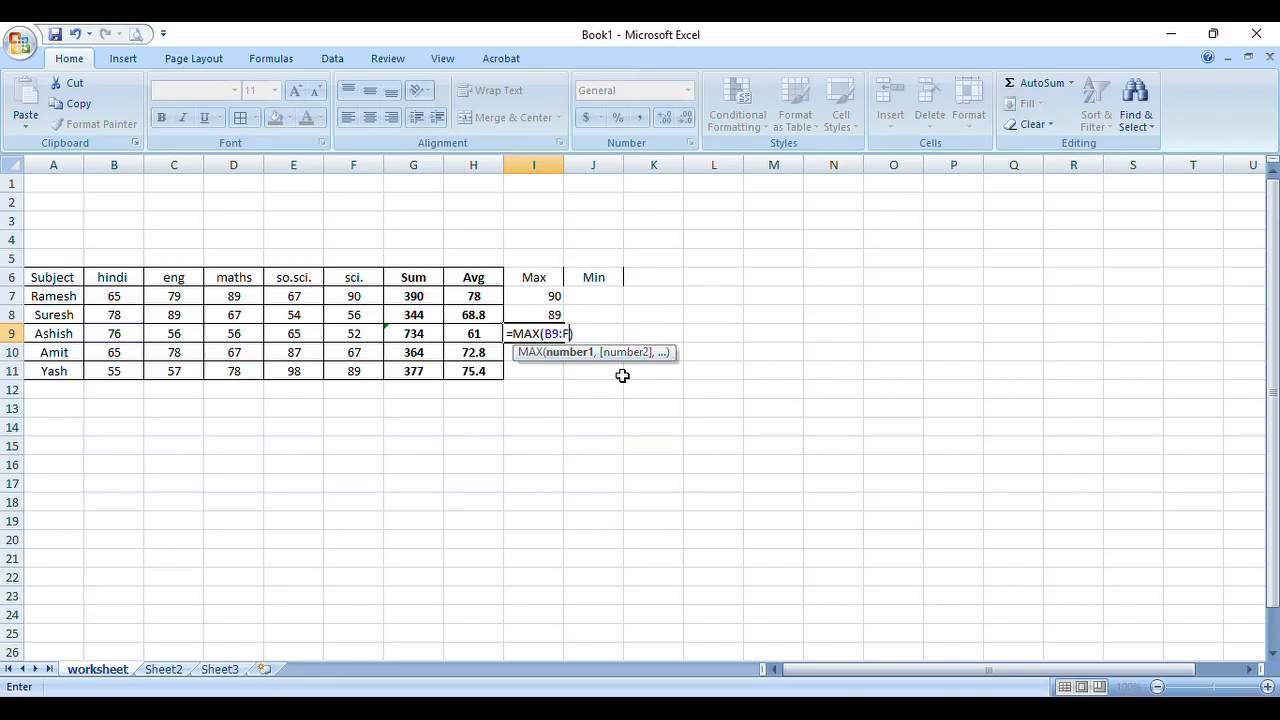
pyautogui.write('F9')
pyautogui.press('Return')
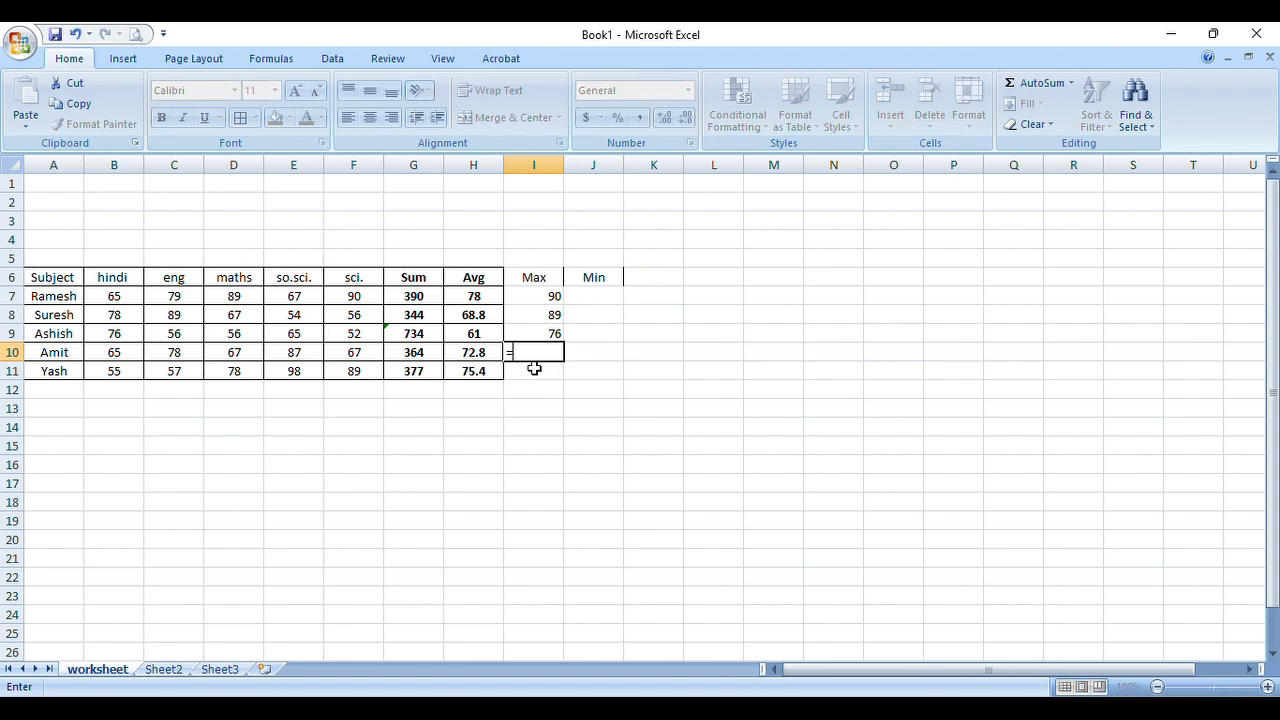
# Write the formula =MAX(B10:F10) in I10 for the fourth student's highest mark
pyautogui.write('=MAX')
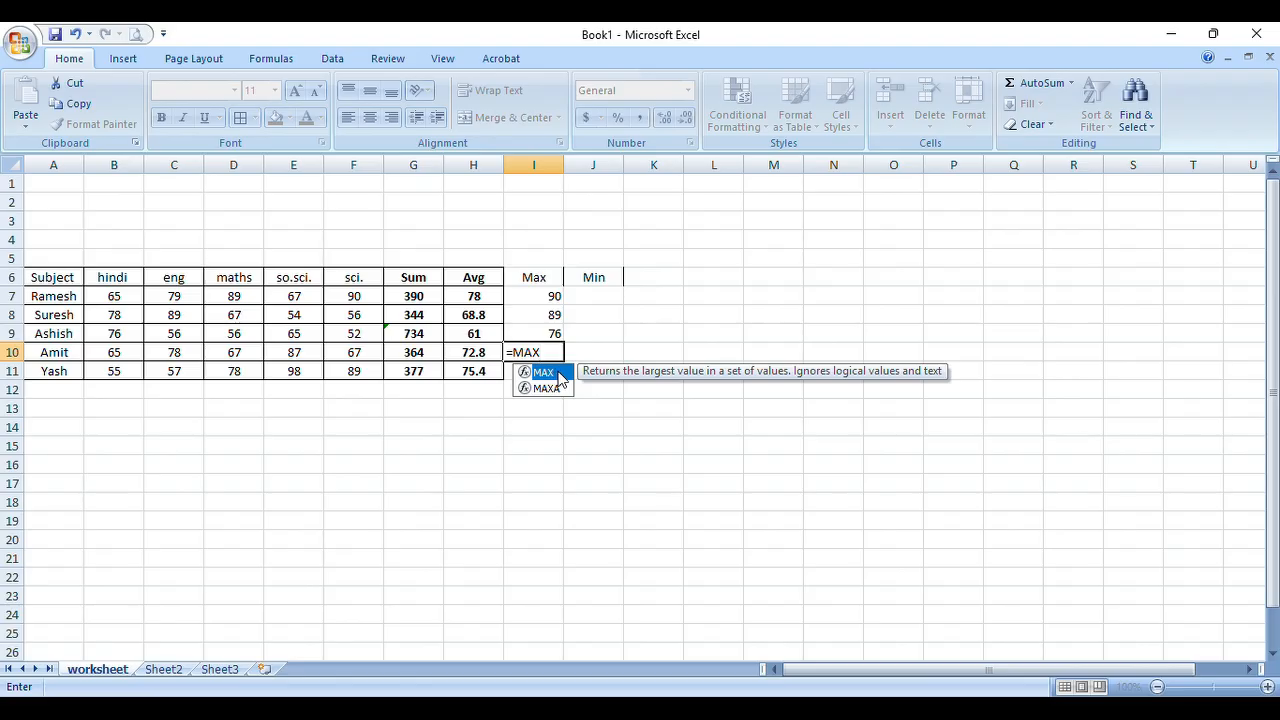
pyautogui.doubleClick(545, 372)
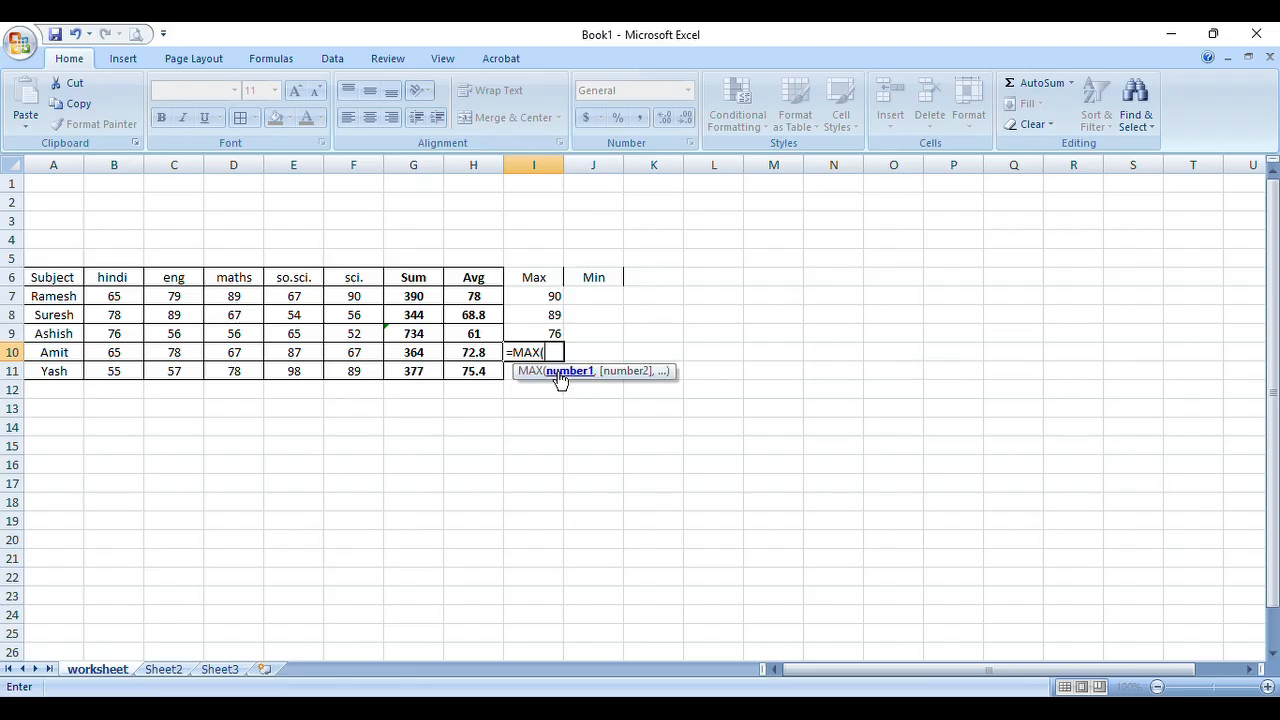
pyautogui.write('B')
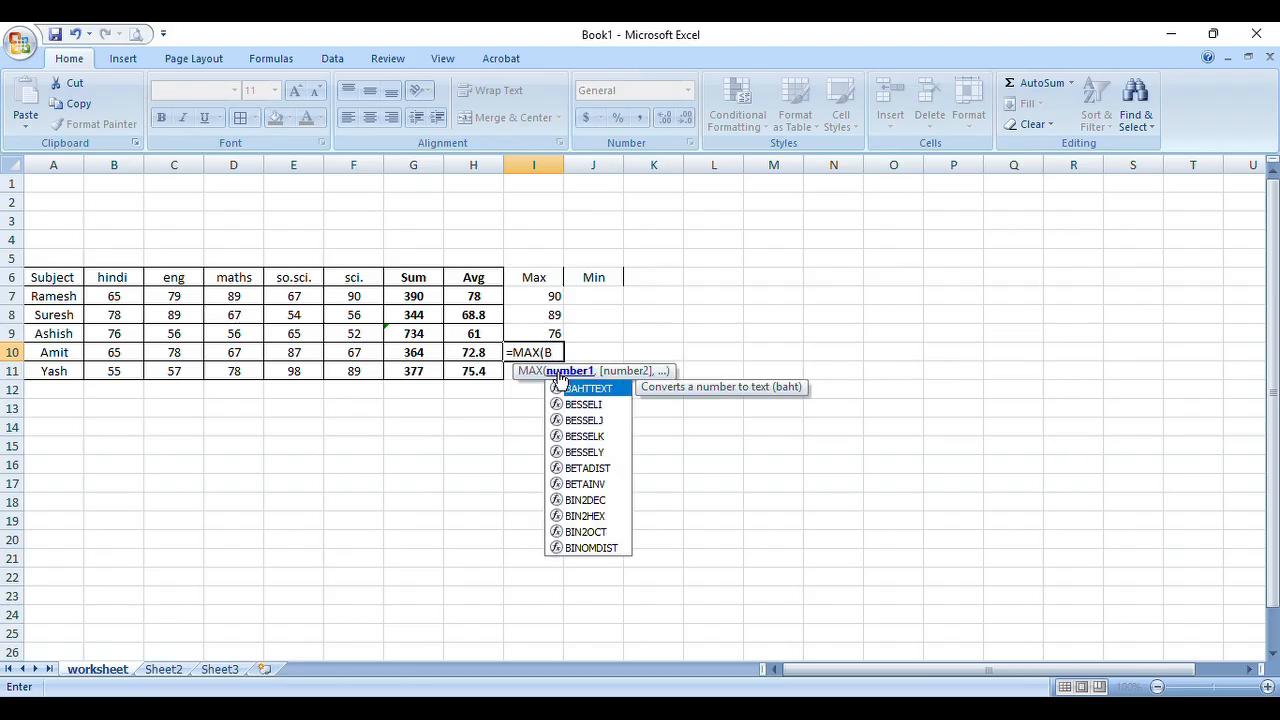
pyautogui.write('10:')
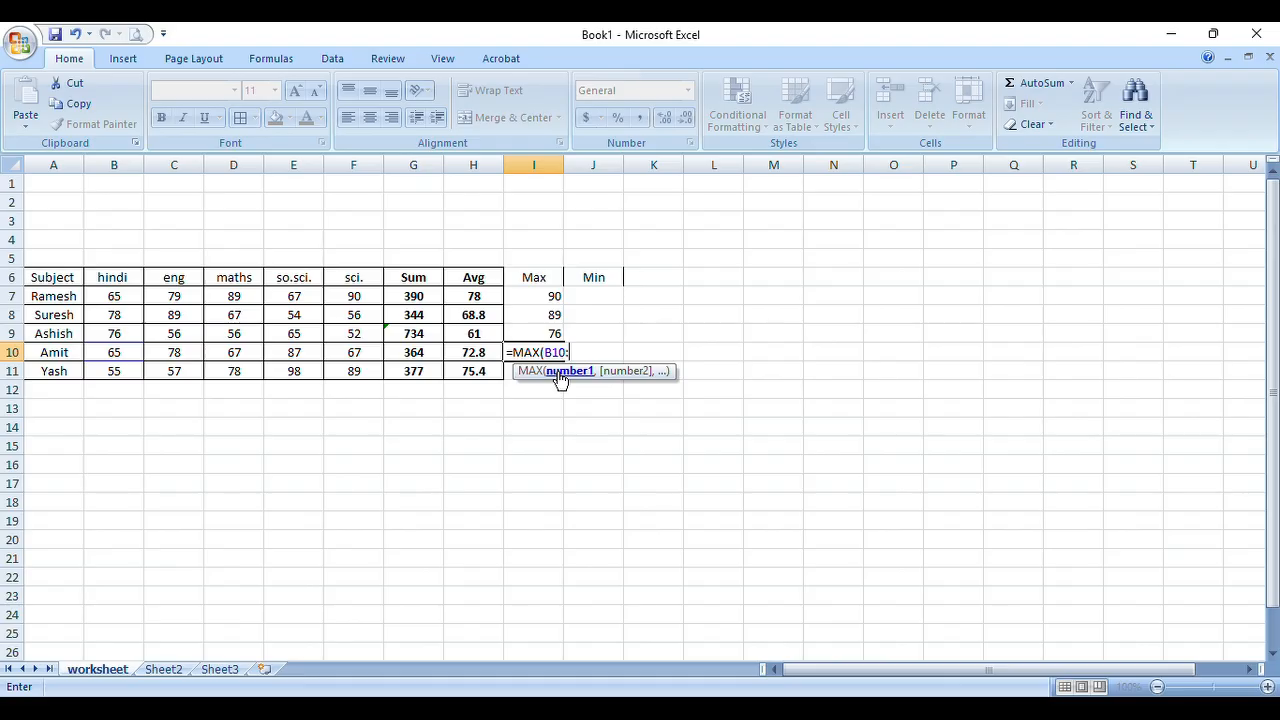
pyautogui.write('F10)')
pyautogui.press('Return')
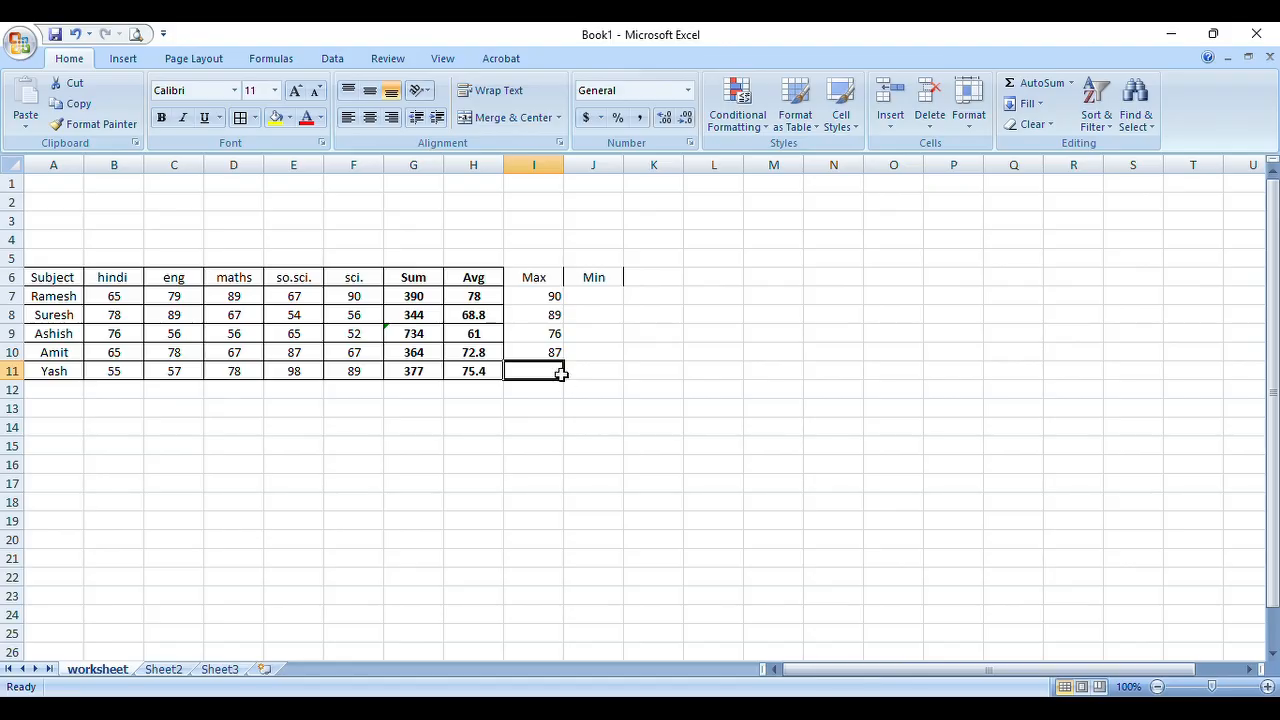
# Write a MAX formula over B11:F11 in I11 for the fifth student's highest mark
pyautogui.write('=')
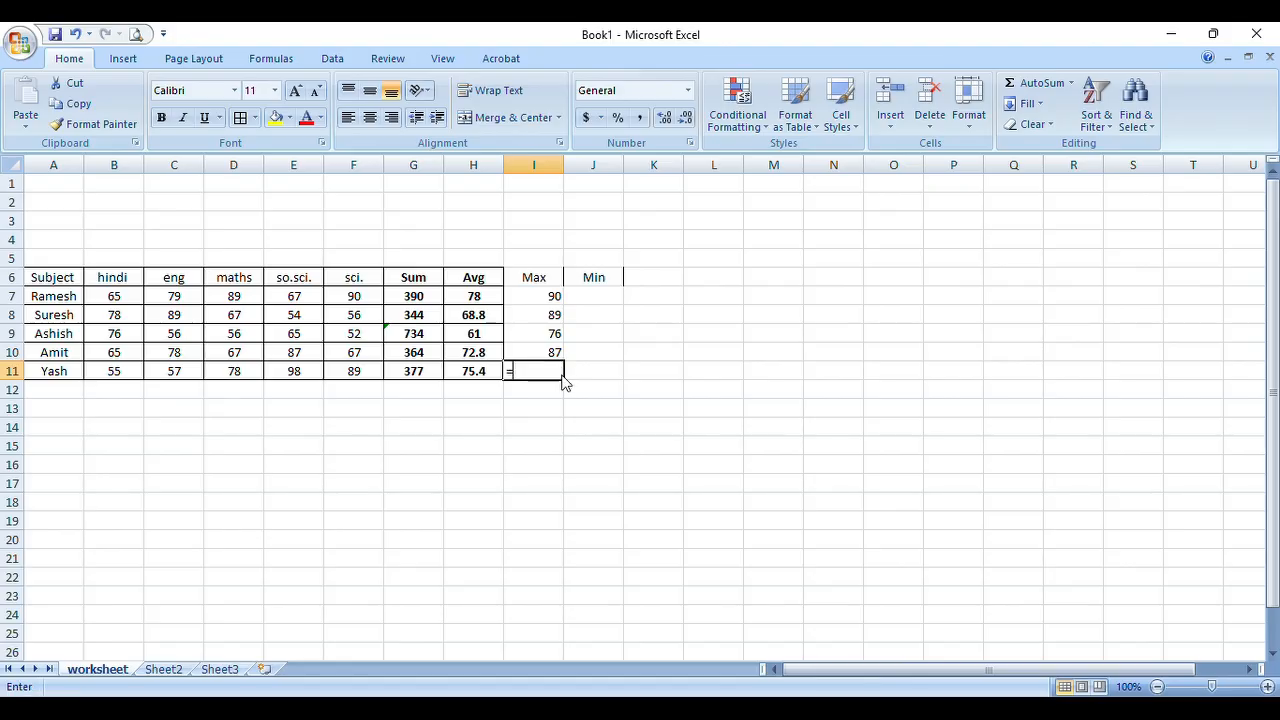
pyautogui.write('MAX')
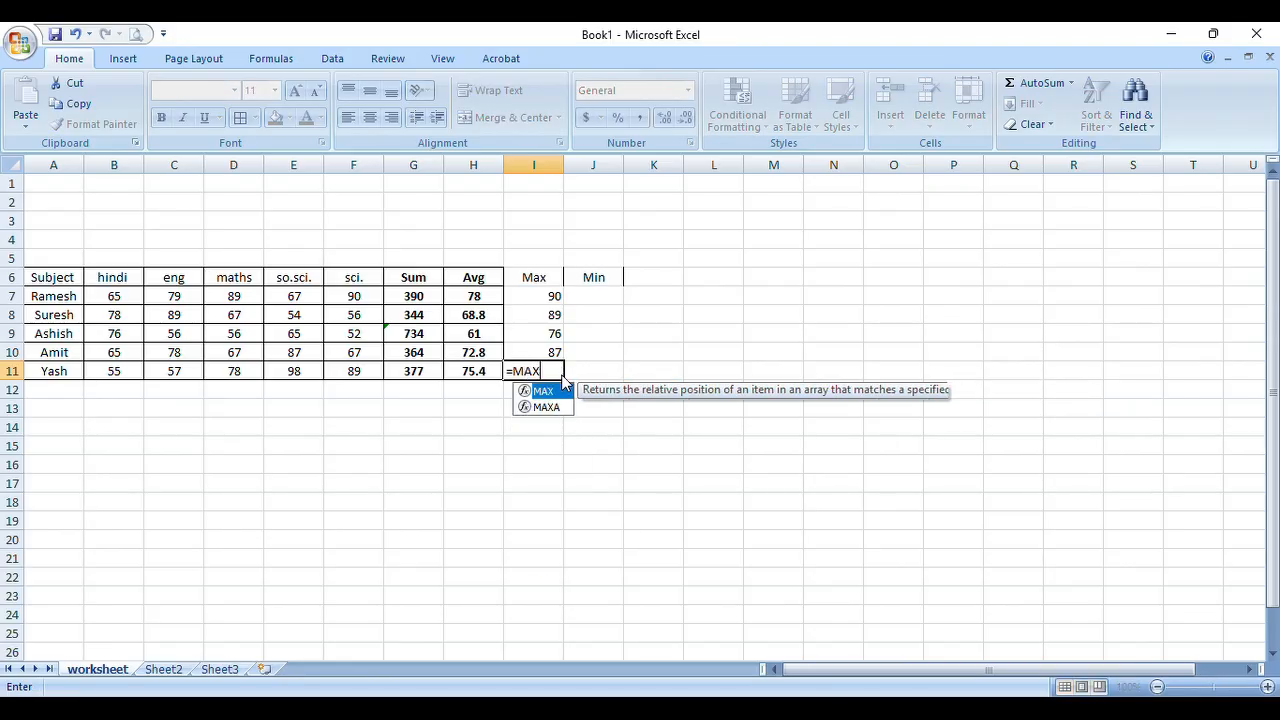
pyautogui.write('(')
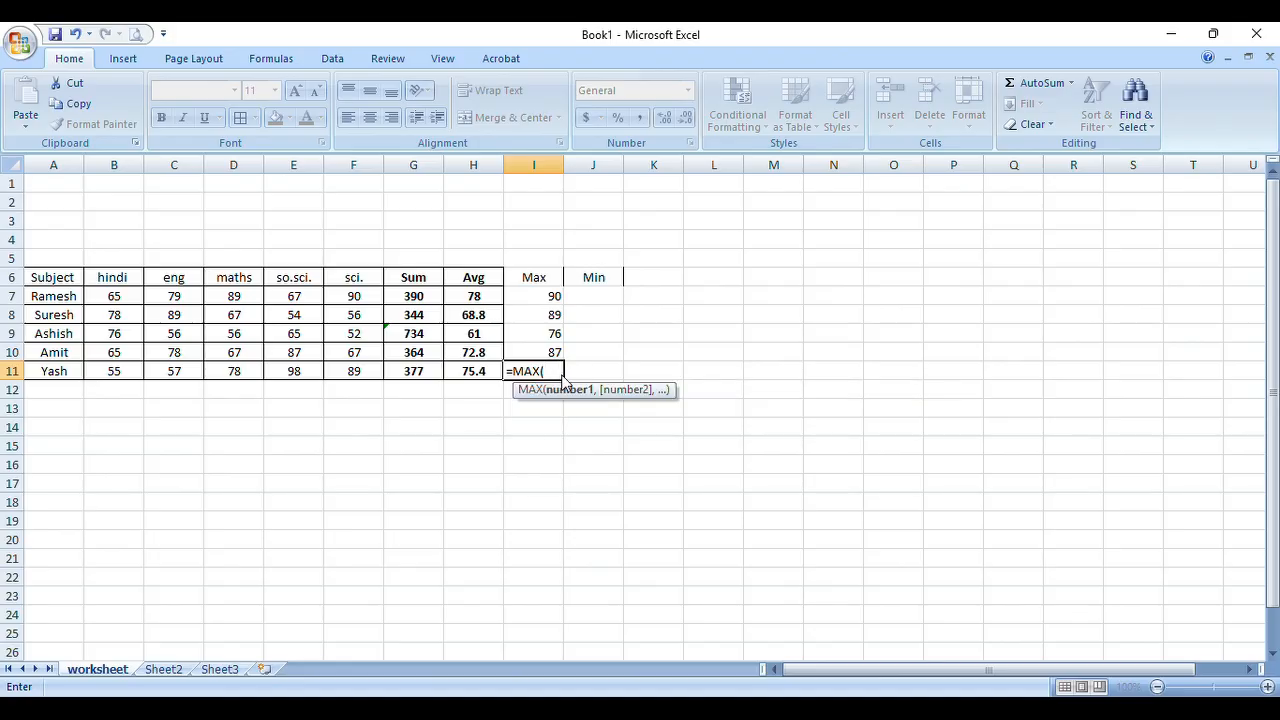
pyautogui.write('B11:F11')
pyautogui.press('Return')
pyautogui.press('Return')
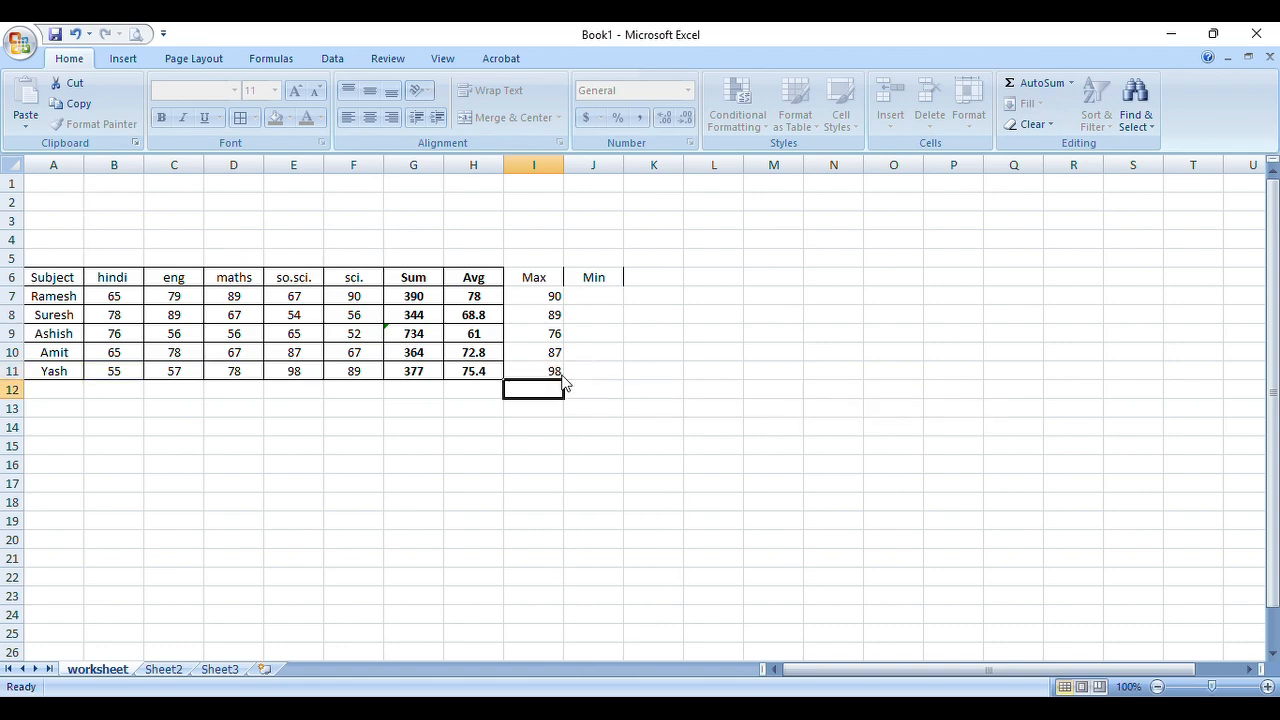
pyautogui.click(666, 467)
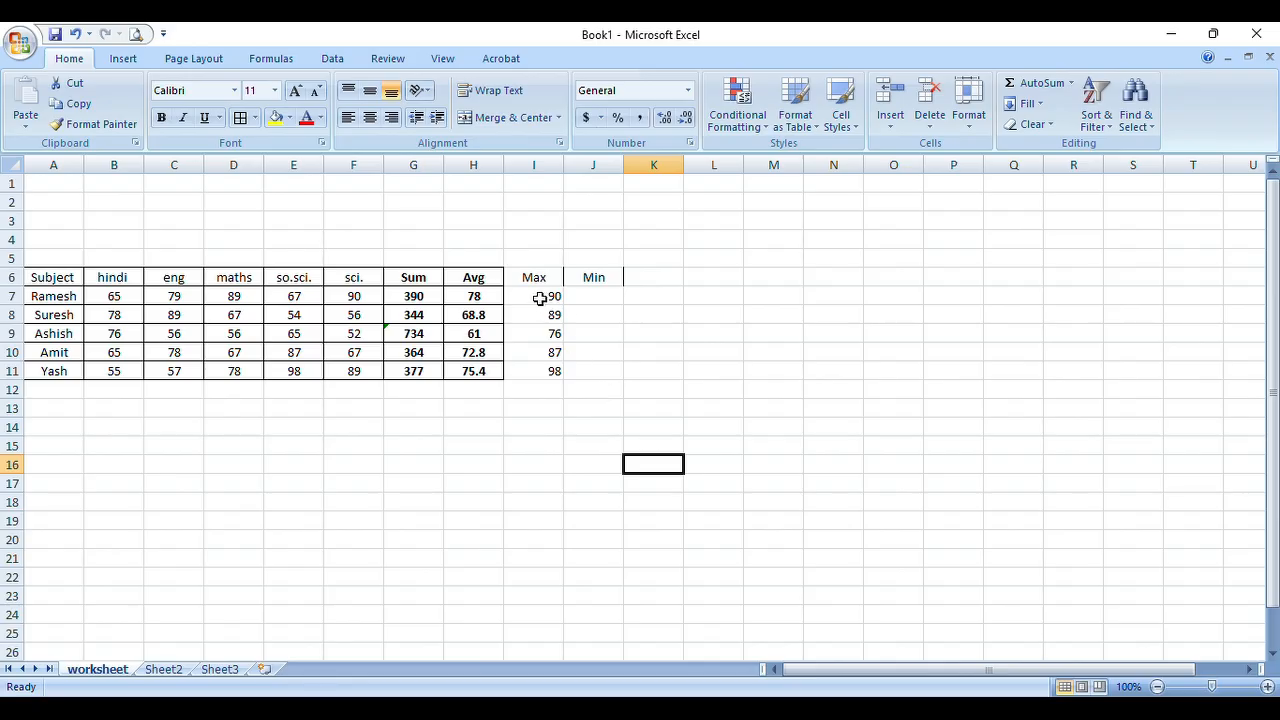
# Center the Max column, I6:I11, horizontally and make it bold
pyautogui.moveTo(548, 300); pyautogui.dragTo(547, 372)
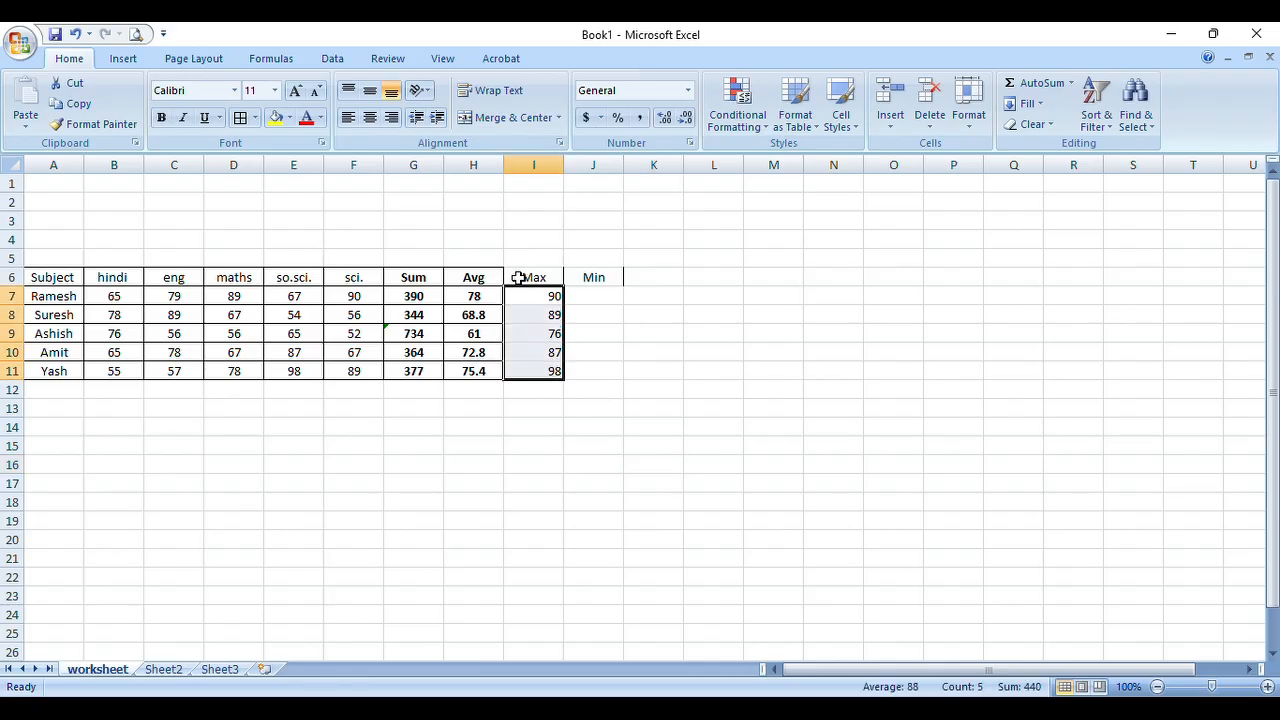
pyautogui.moveTo(517, 278); pyautogui.dragTo(530, 373)
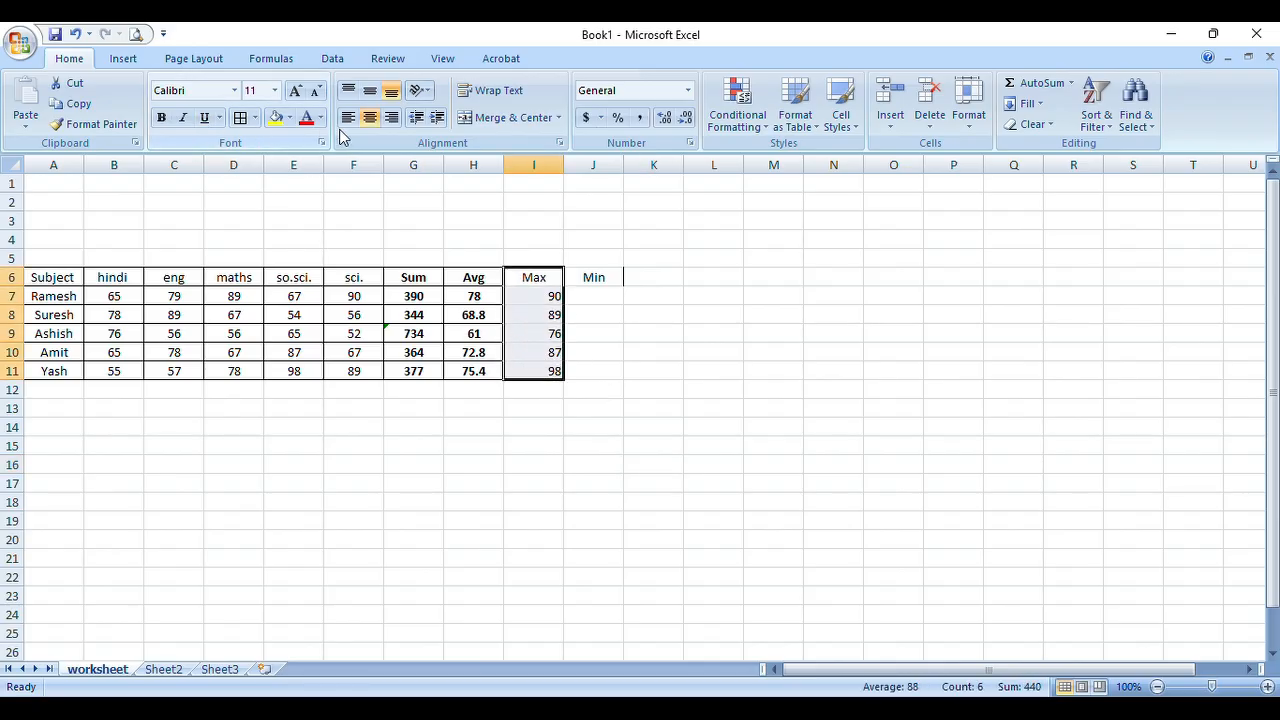
pyautogui.click(369, 119)
pyautogui.click(369, 120)
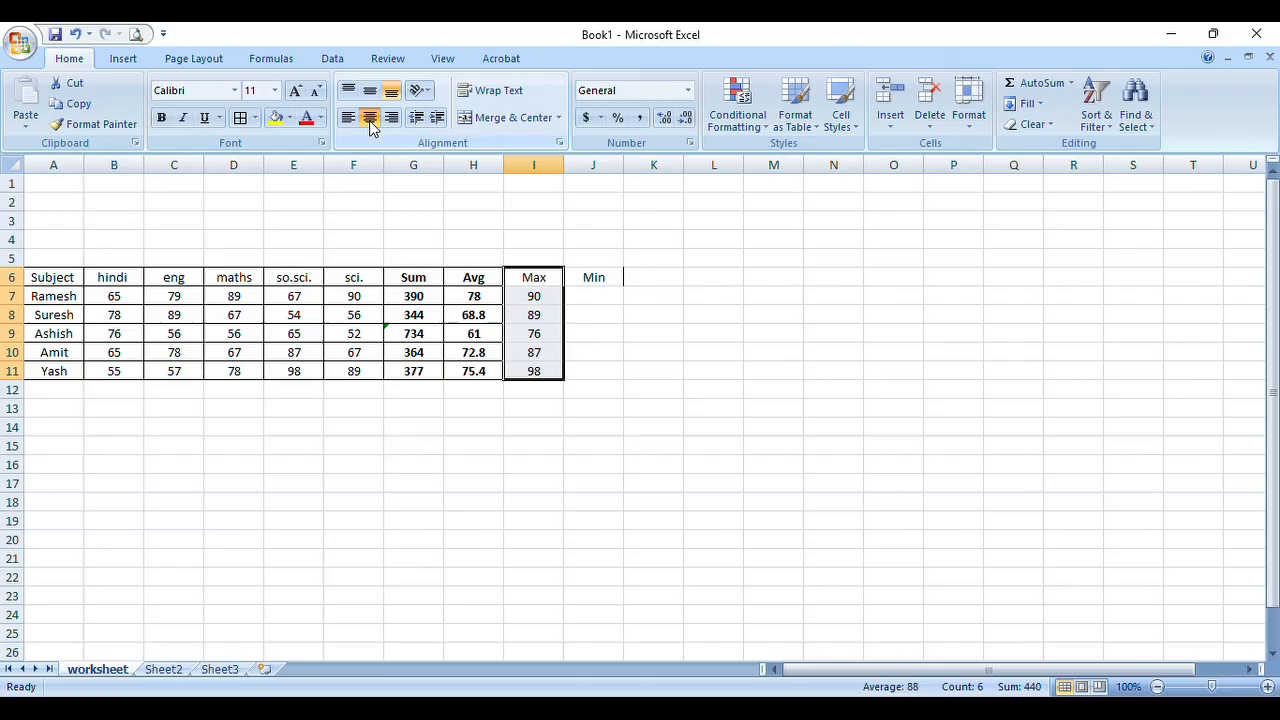
pyautogui.click(161, 118)
pyautogui.click(711, 408)
# Enter the formula =MIN(B7:F7) in J7 for the first student's lowest mark
pyautogui.click(574, 284)
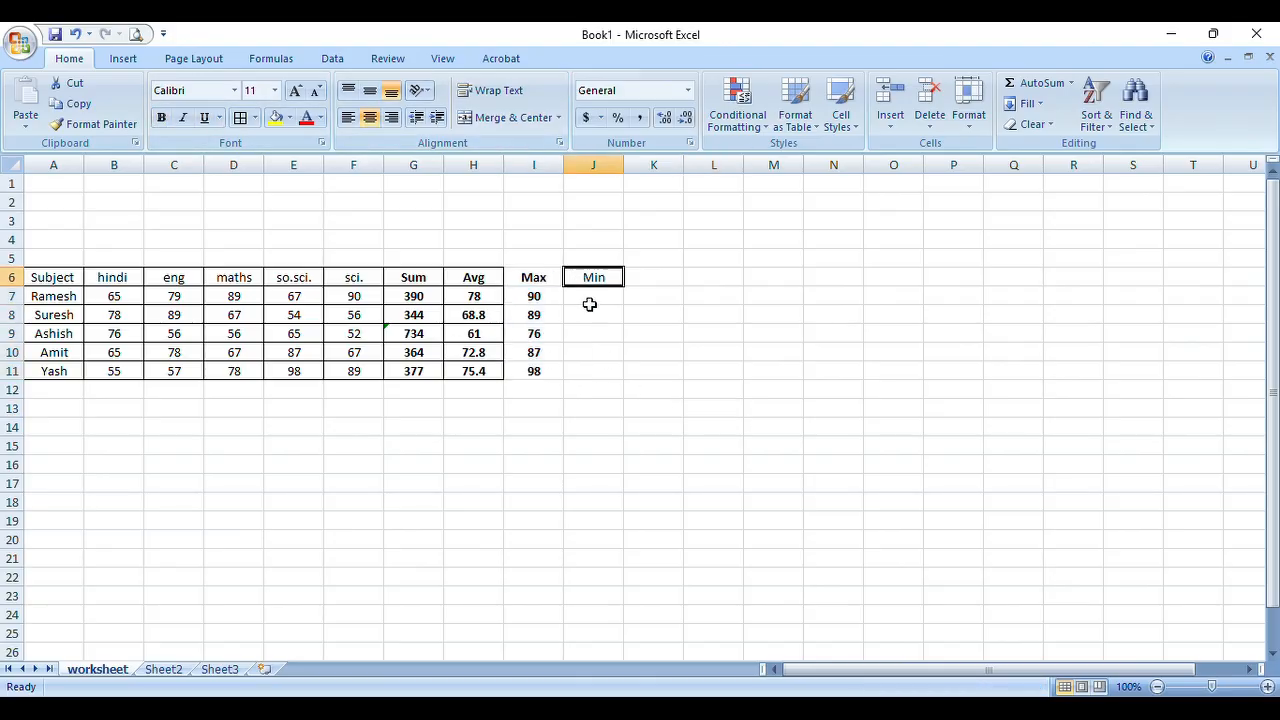
pyautogui.doubleClick(597, 299)
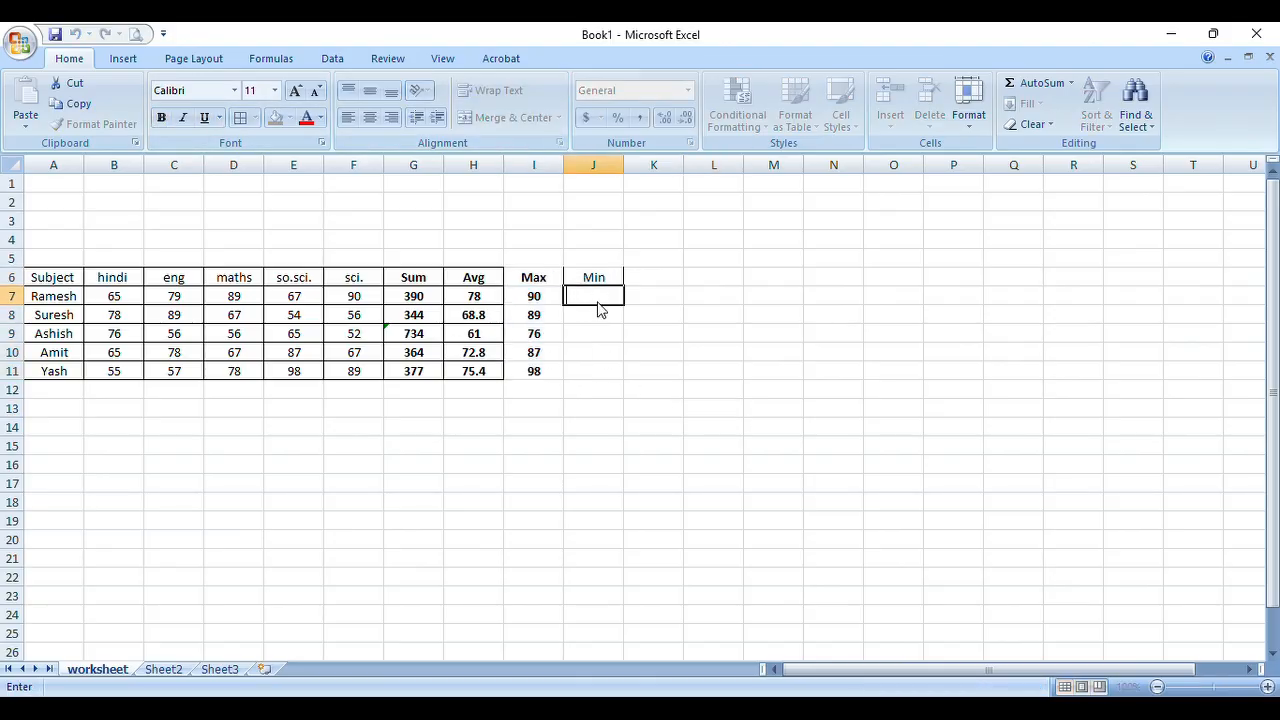
pyautogui.write('=')
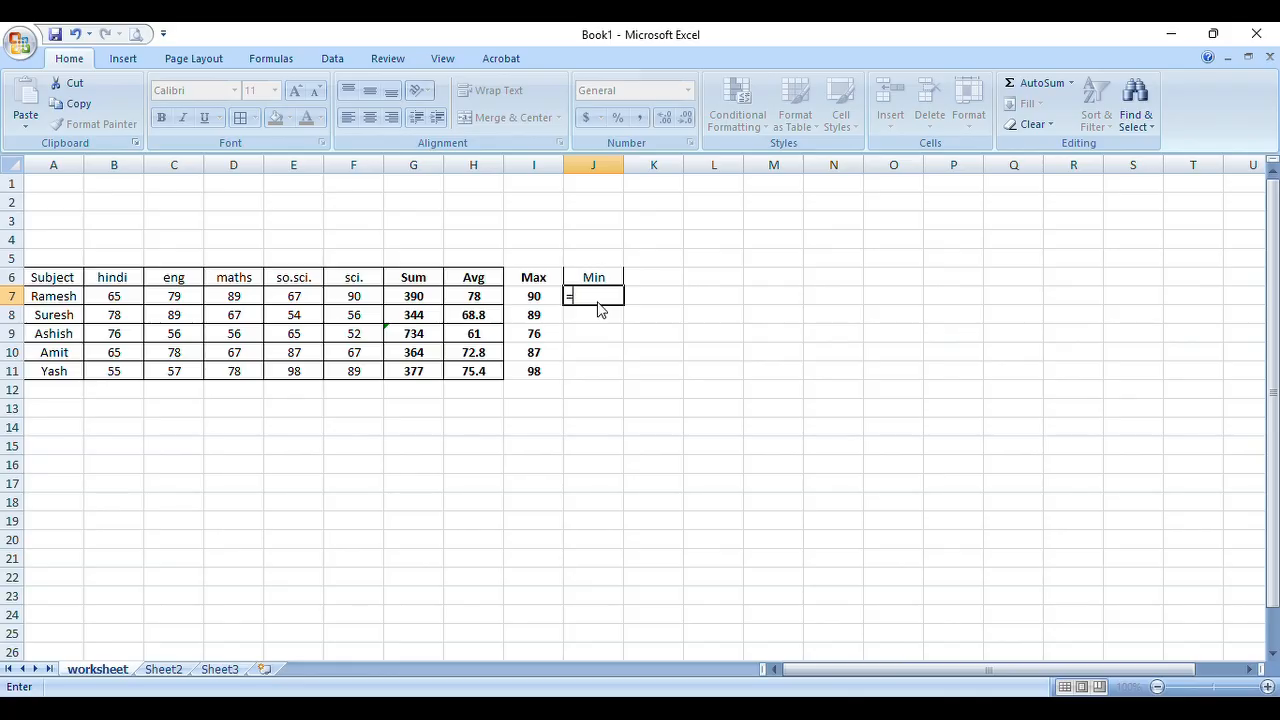
pyautogui.write('MIN(')
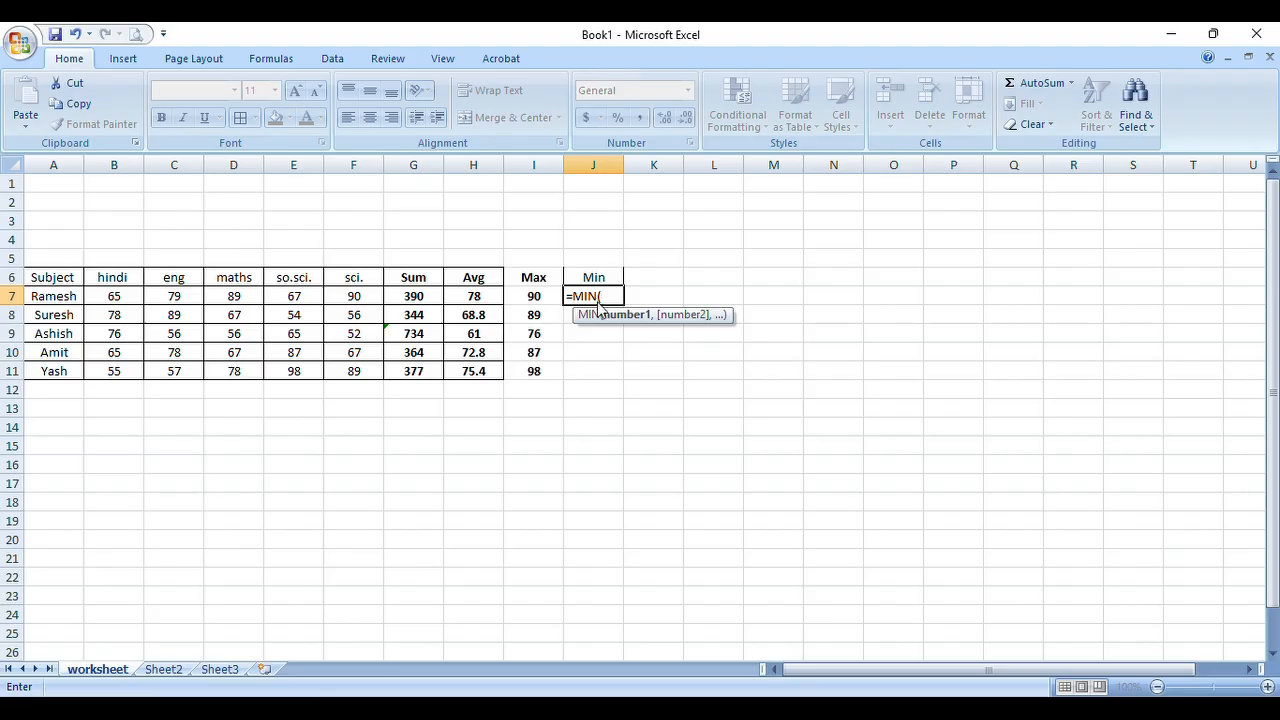
pyautogui.write('B')
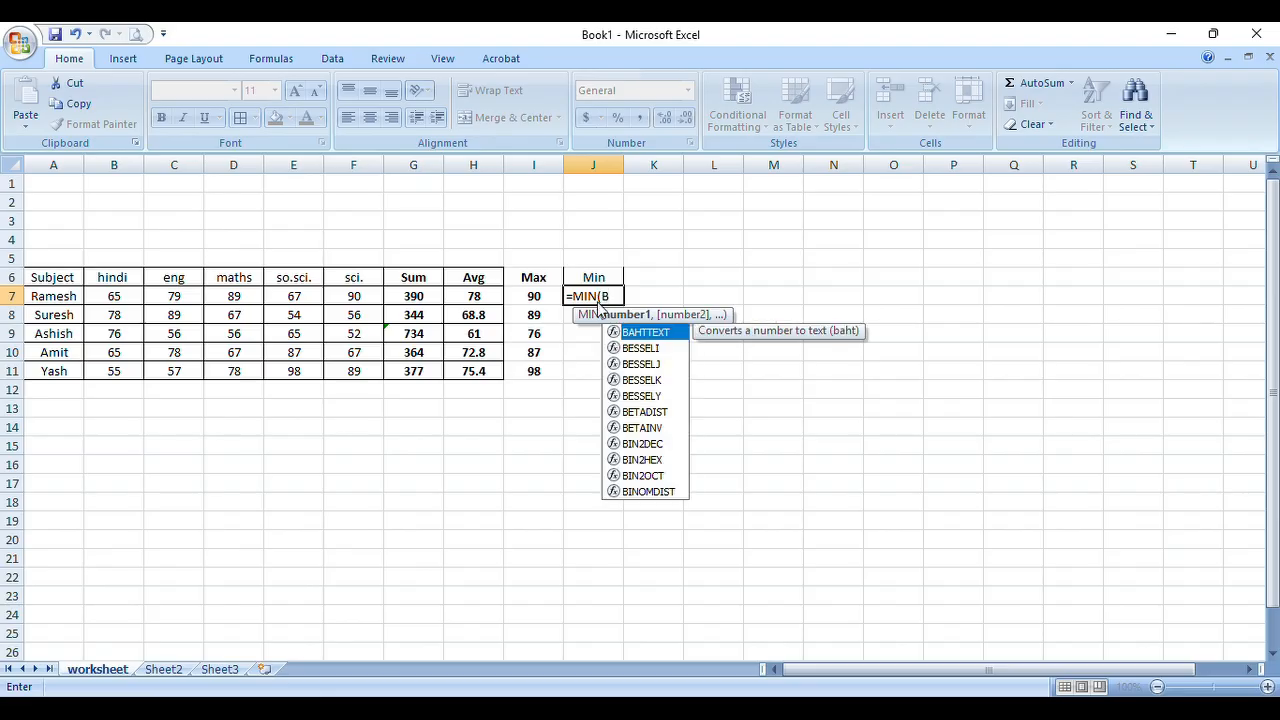
pyautogui.write('7:')
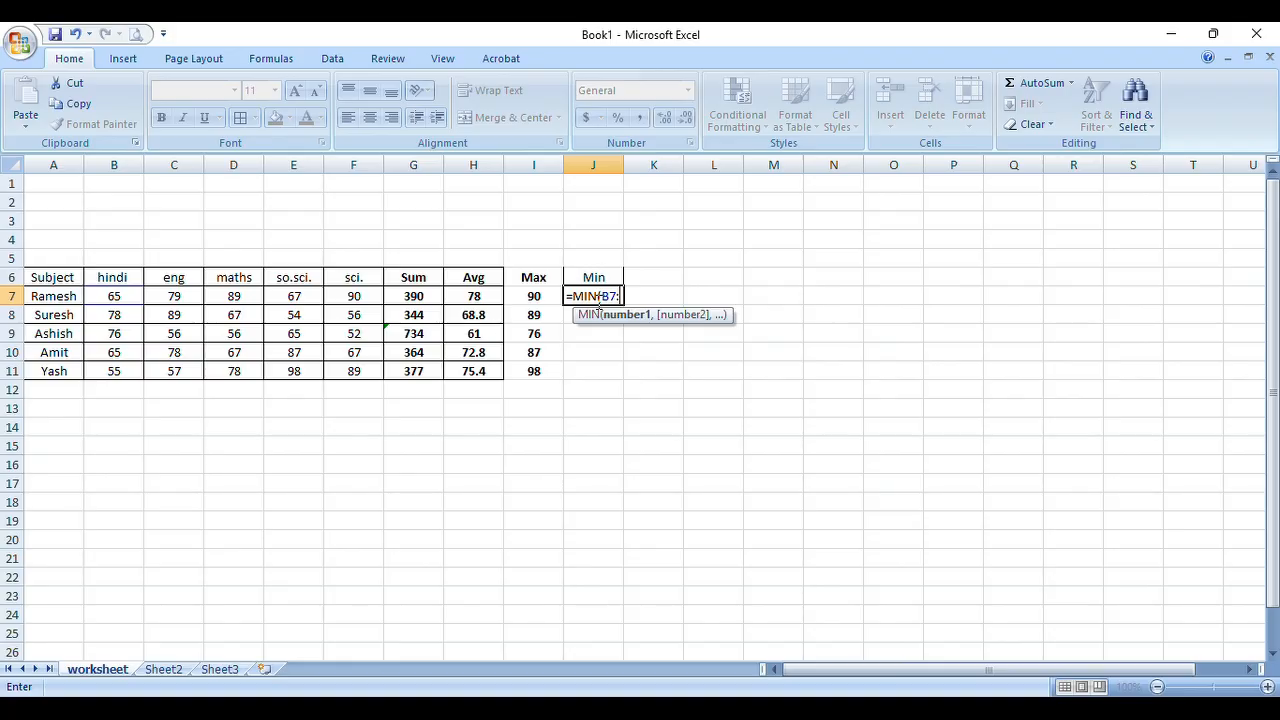
pyautogui.write('F')
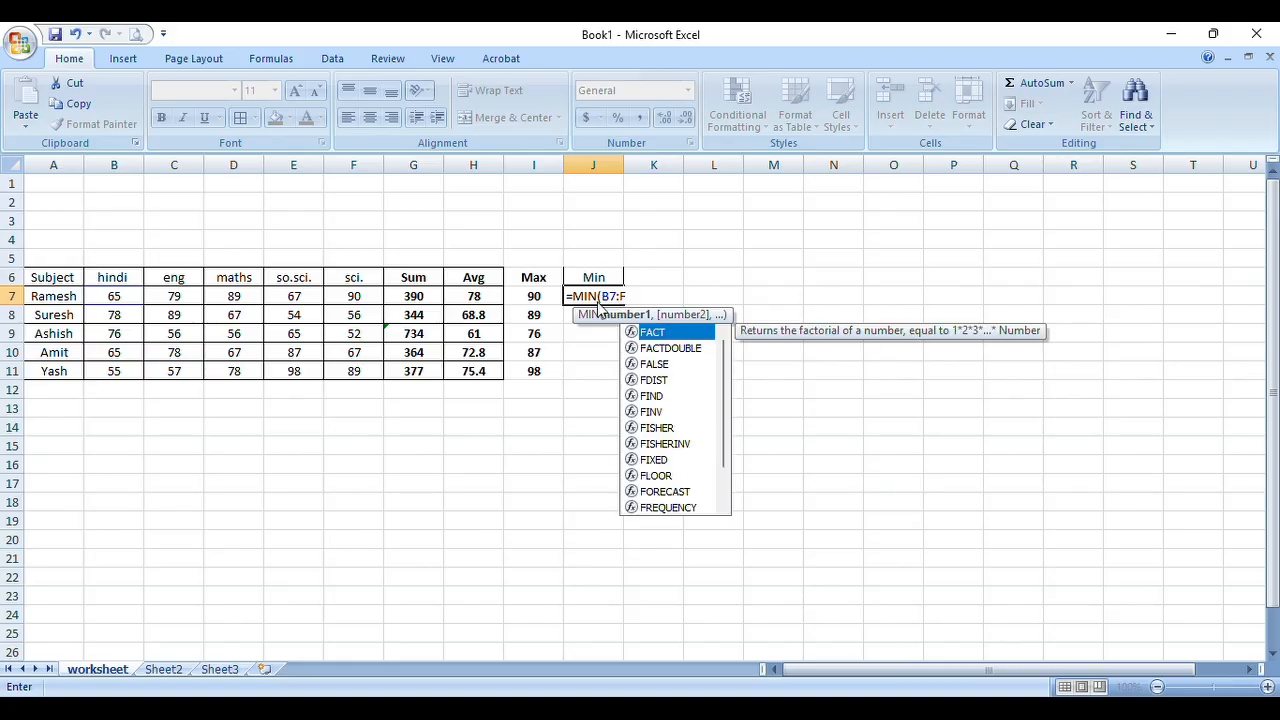
pyautogui.write('7)')
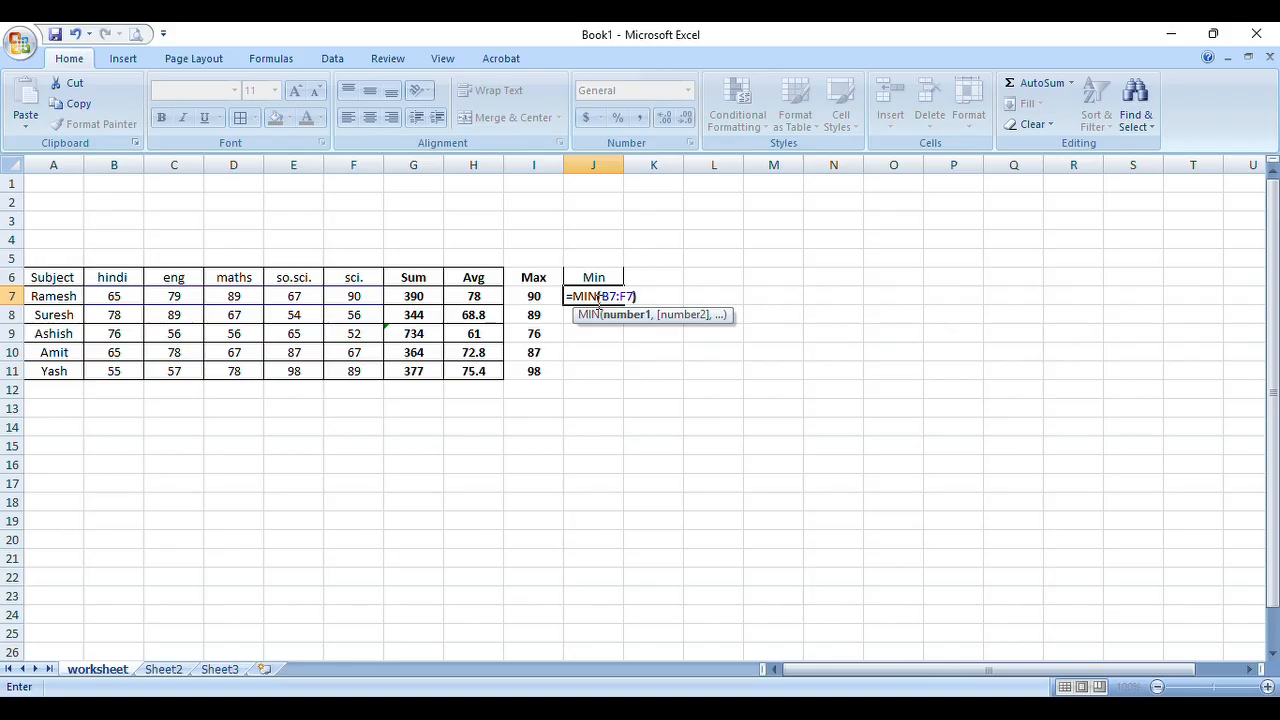
pyautogui.press('Return')
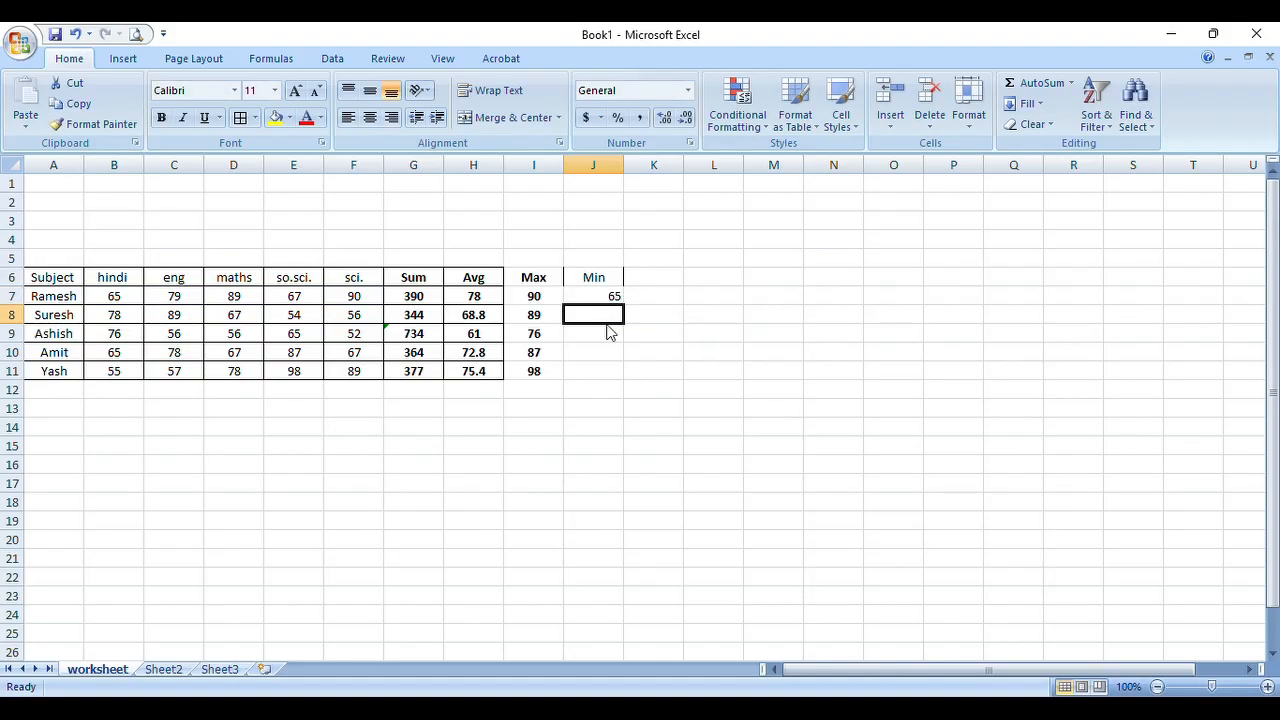
# Enter a MIN formula over B8:F8 in J8 for the second student's lowest mark
pyautogui.write('=')
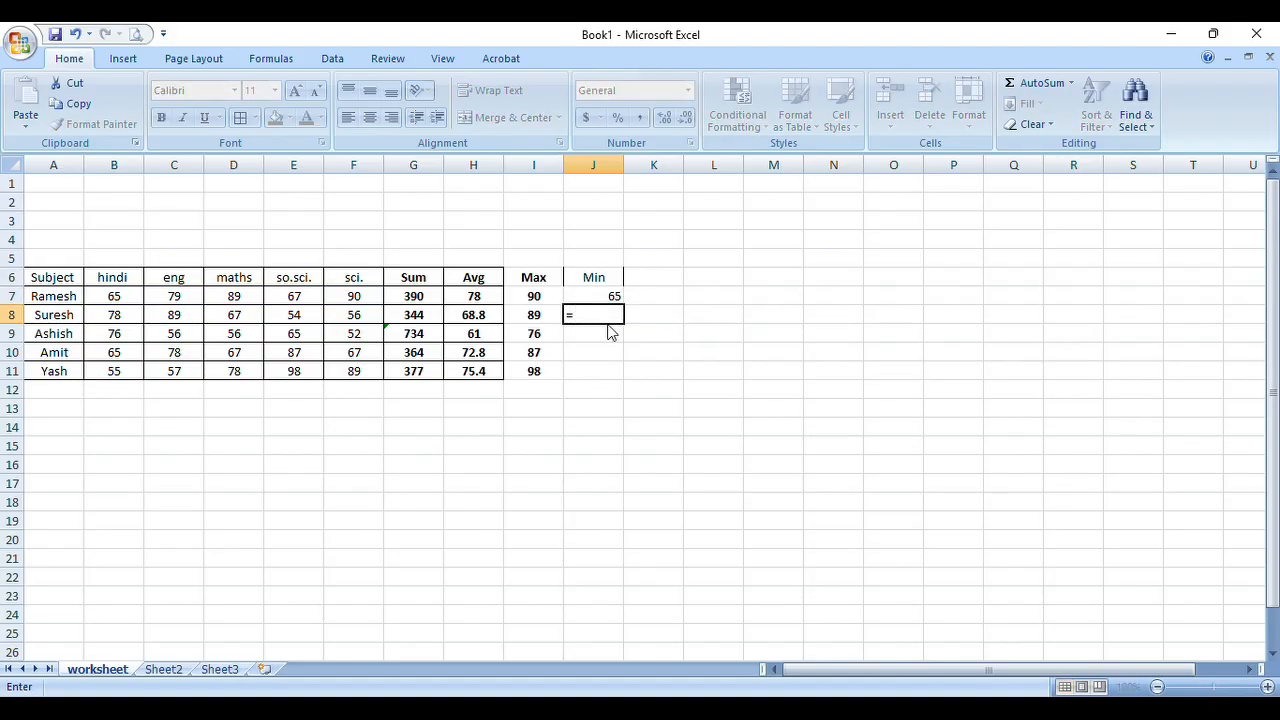
pyautogui.write('MIN')
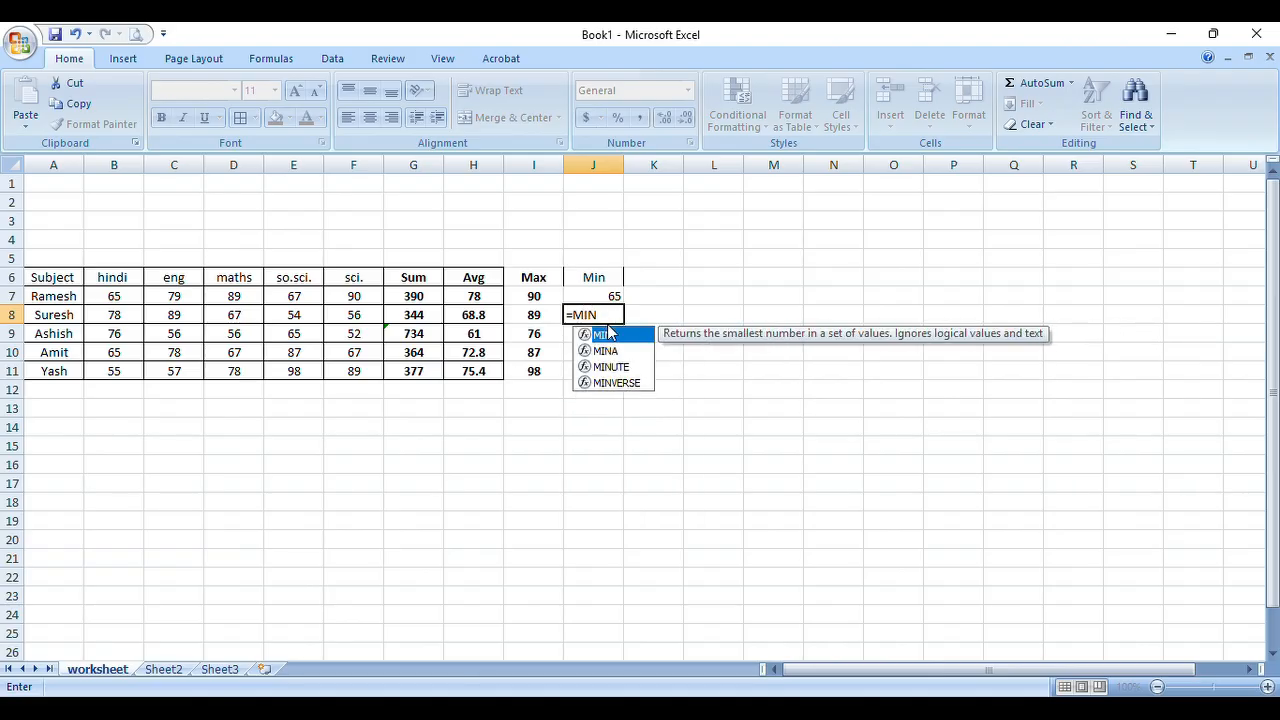
pyautogui.write('(')
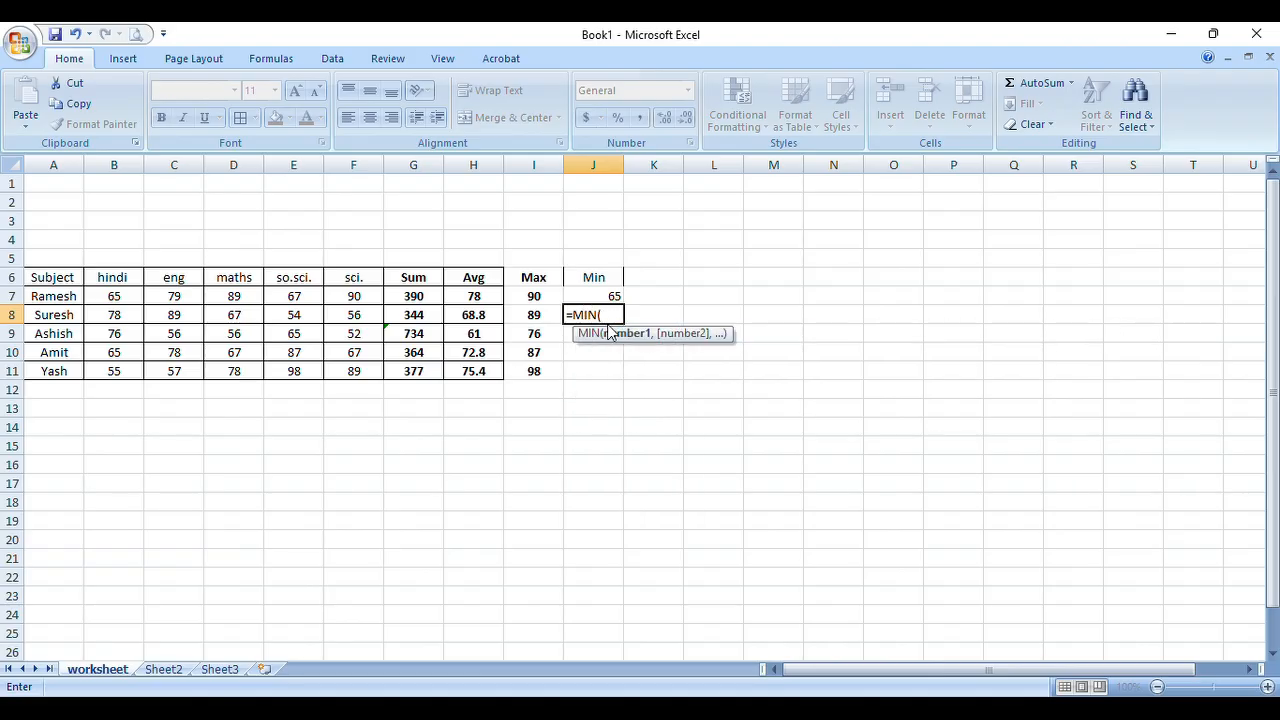
pyautogui.write('B')
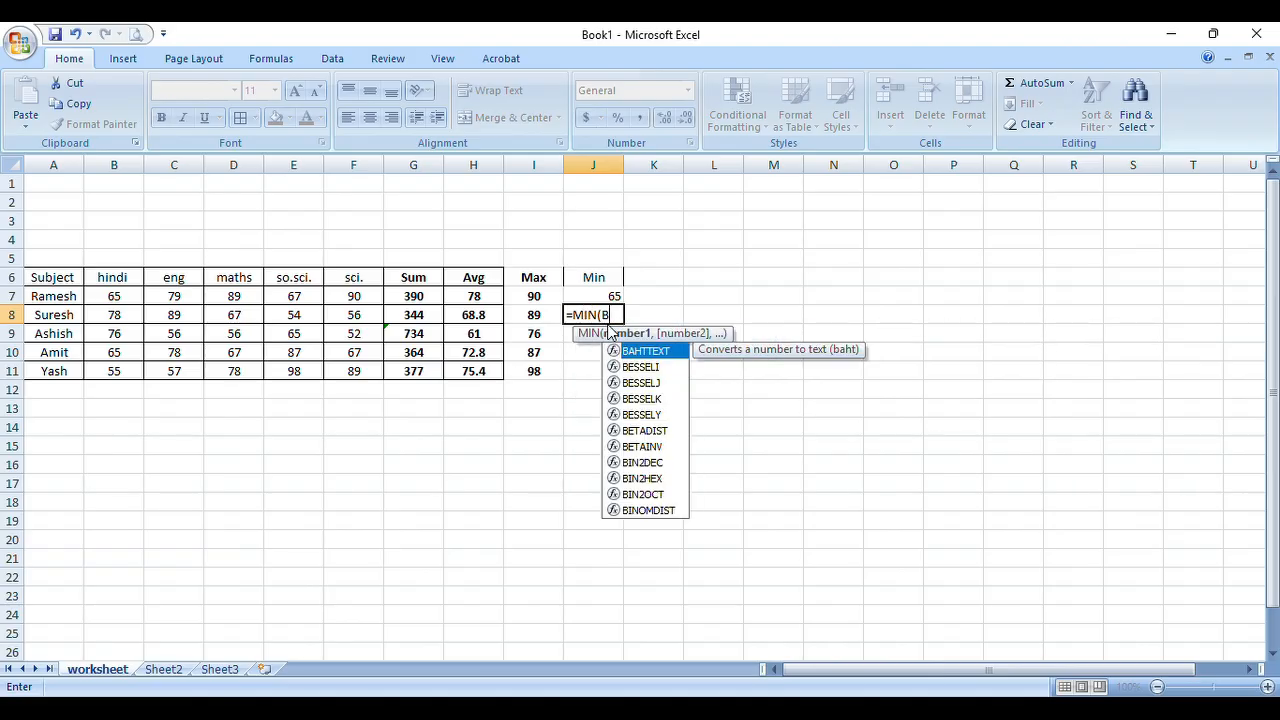
pyautogui.write('8:F8:')
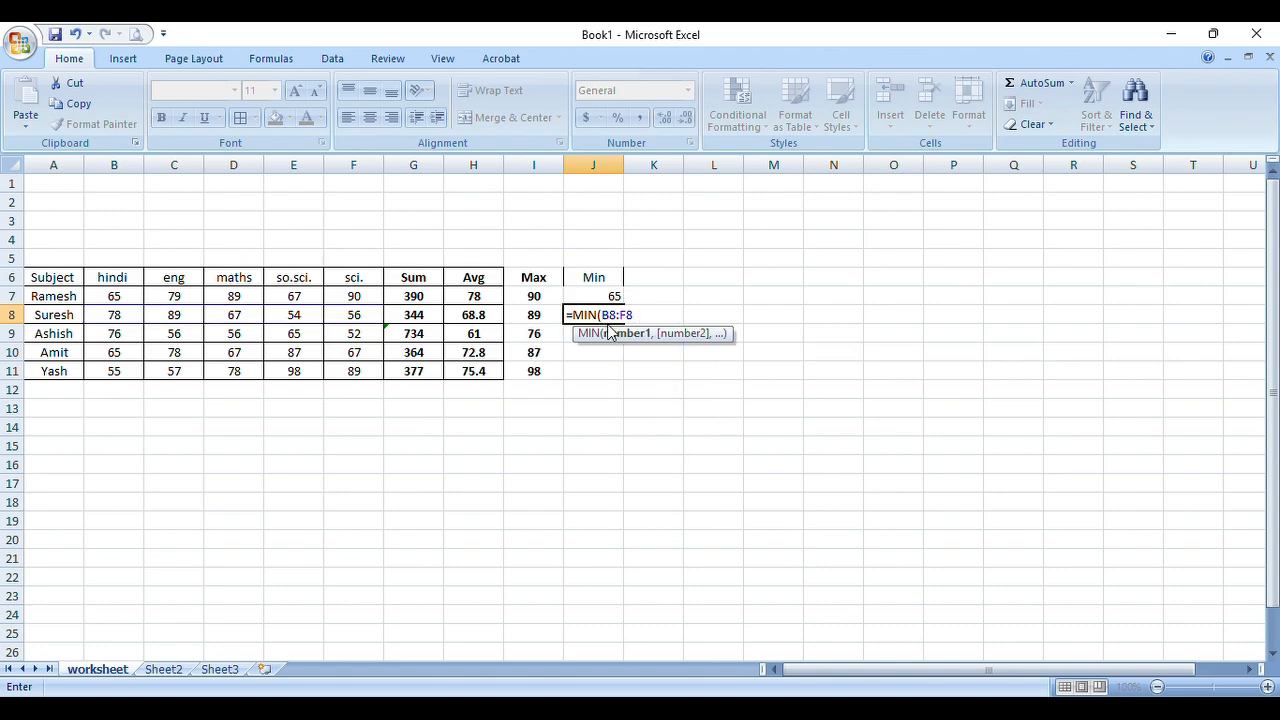
pyautogui.press('Return')
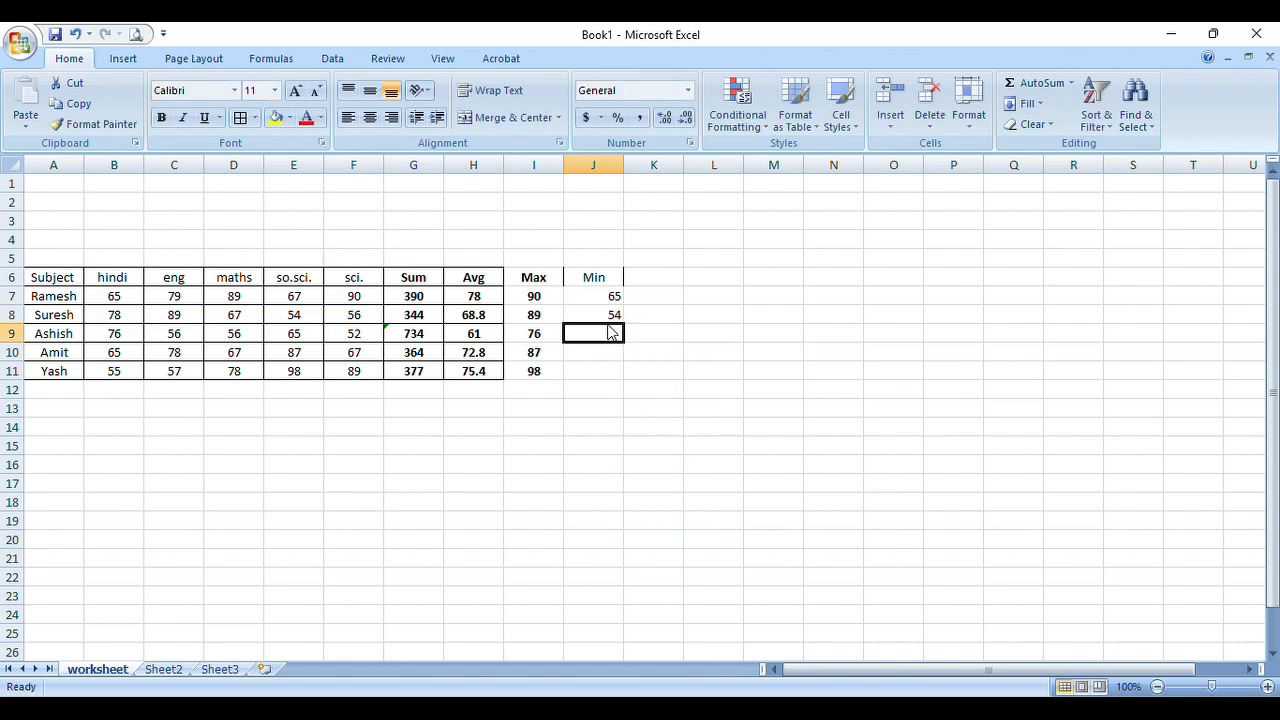
# Write the formula =MIN(B9:F9) in J9 for the third student's lowest mark
pyautogui.write('=')
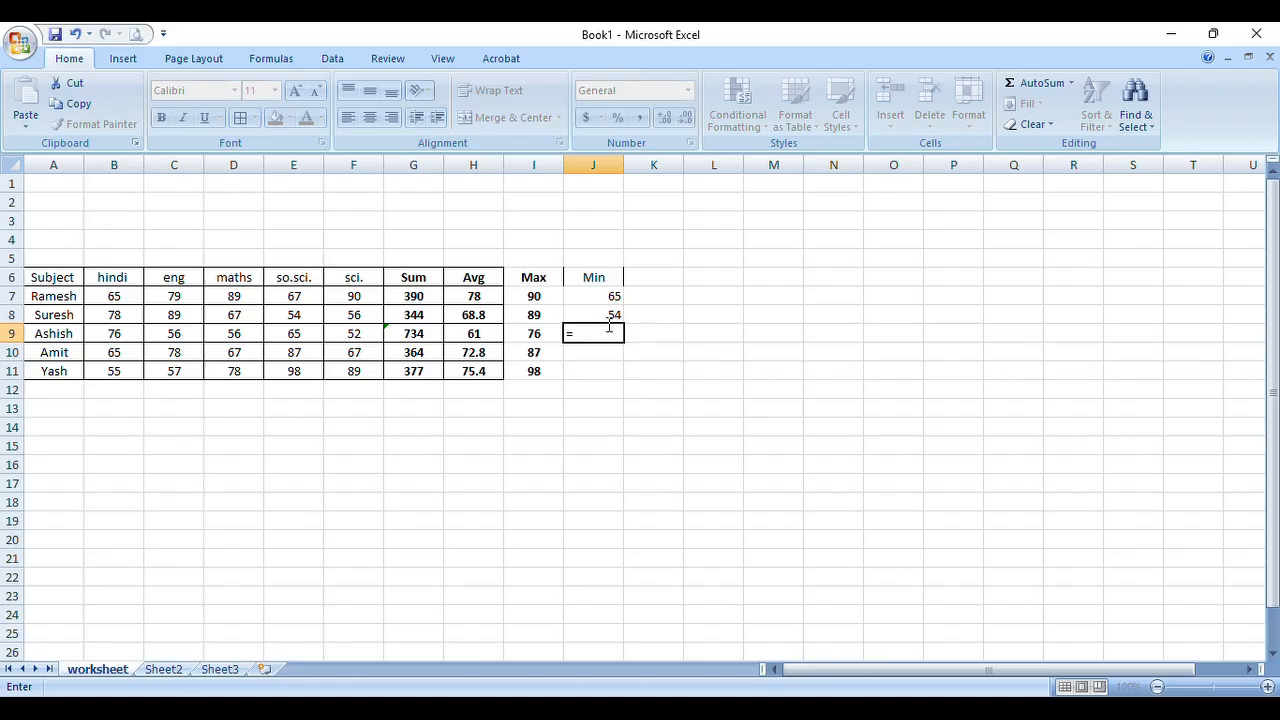
pyautogui.write('MIN(')
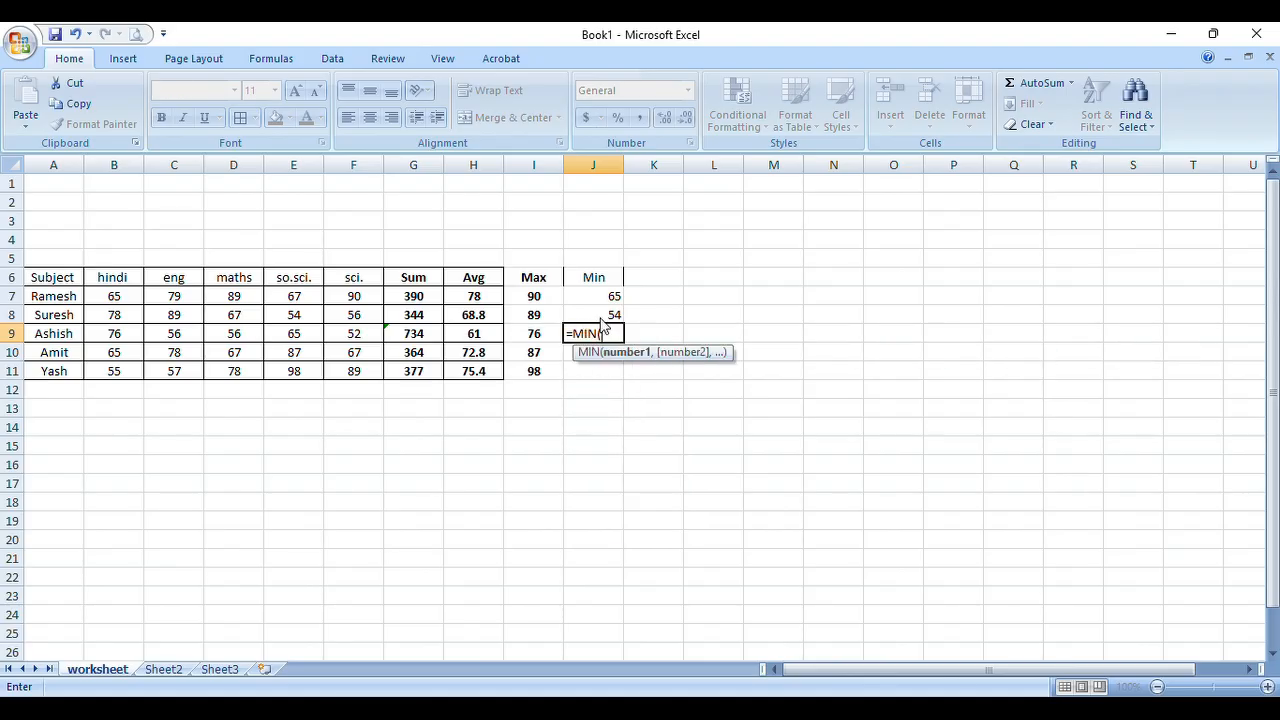
pyautogui.write('B')
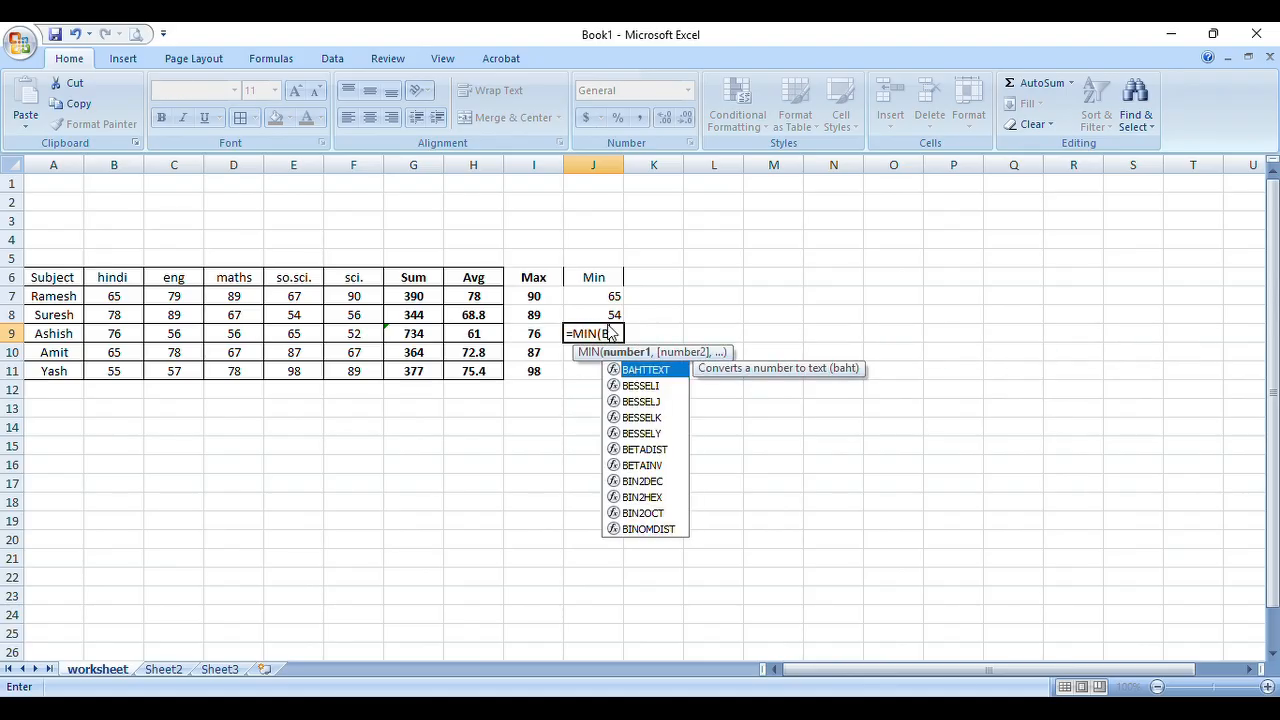
pyautogui.write('9')
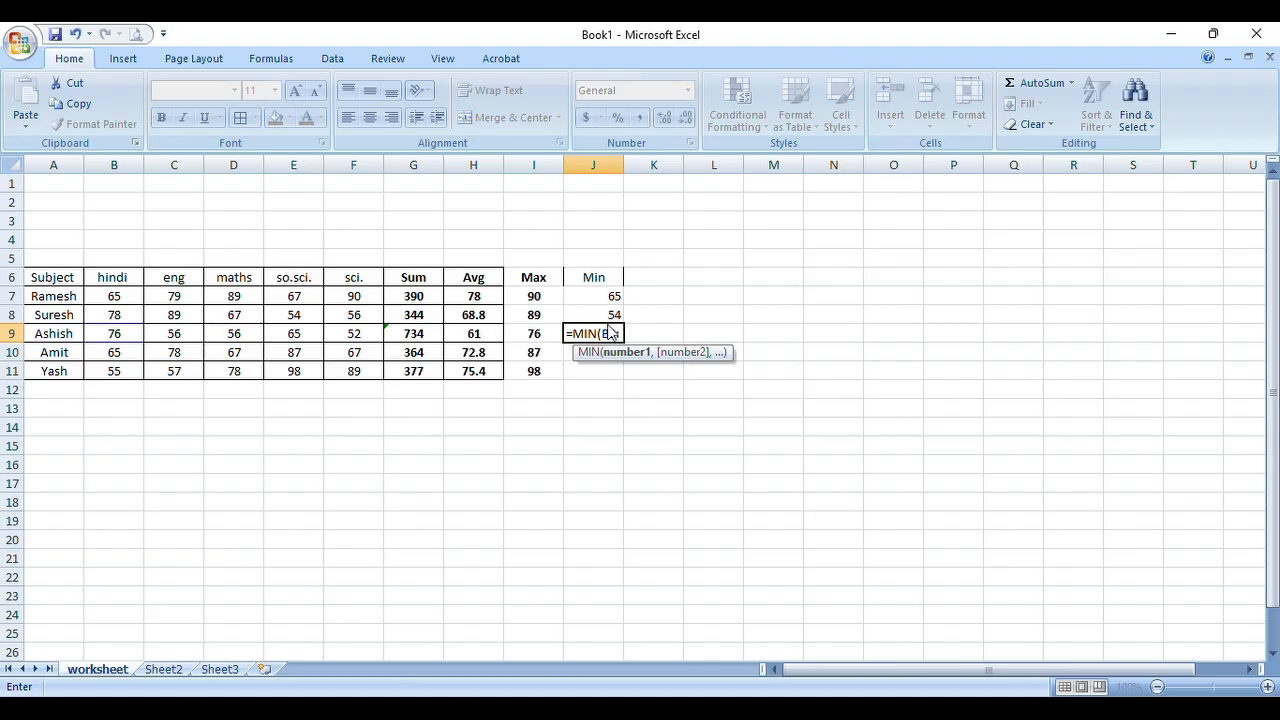
pyautogui.write(':F9)')
pyautogui.press('Return')
# Write the formula =MIN(B10:F10) in J10 for the fourth student's lowest mark
pyautogui.write('=M')
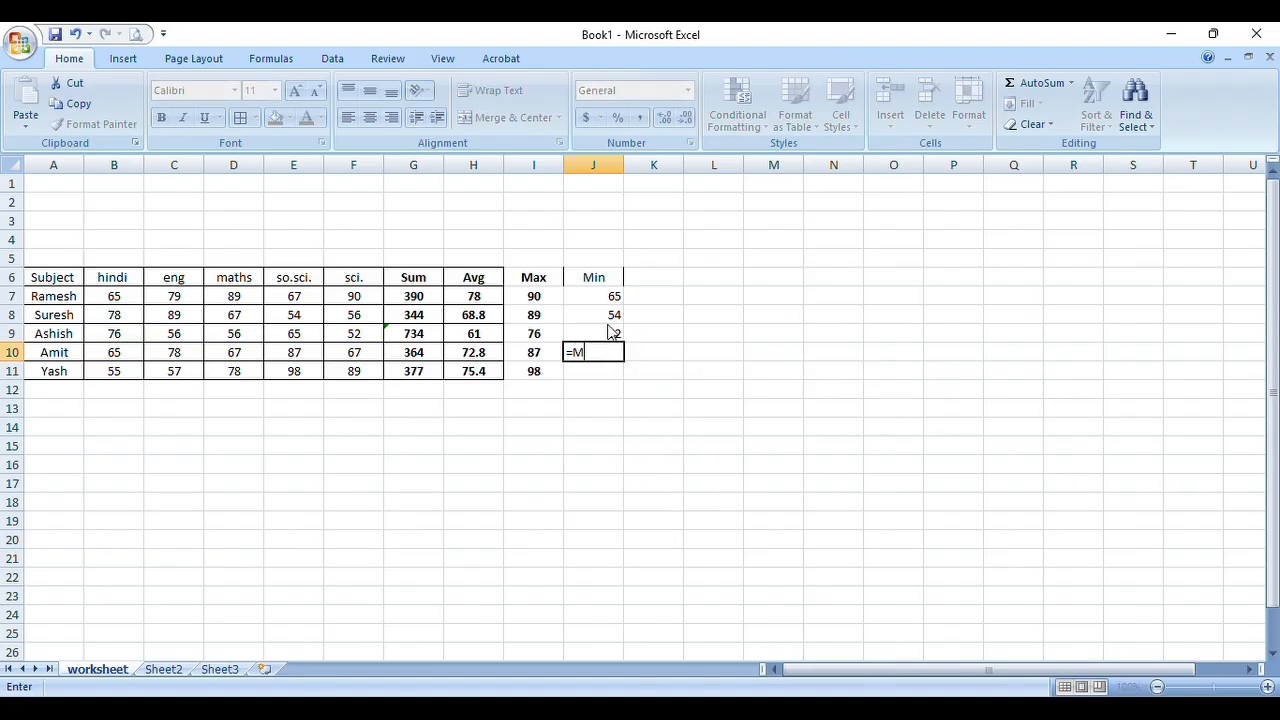
pyautogui.write('IN(')
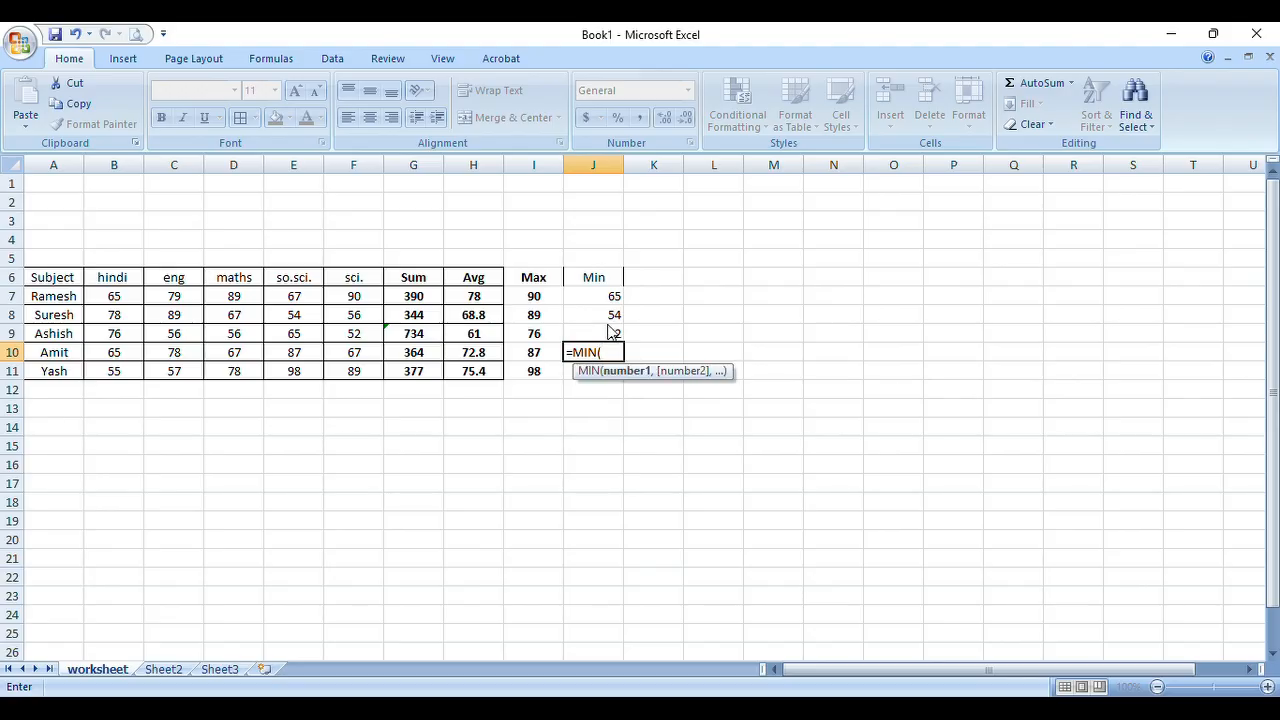
pyautogui.write('B1')
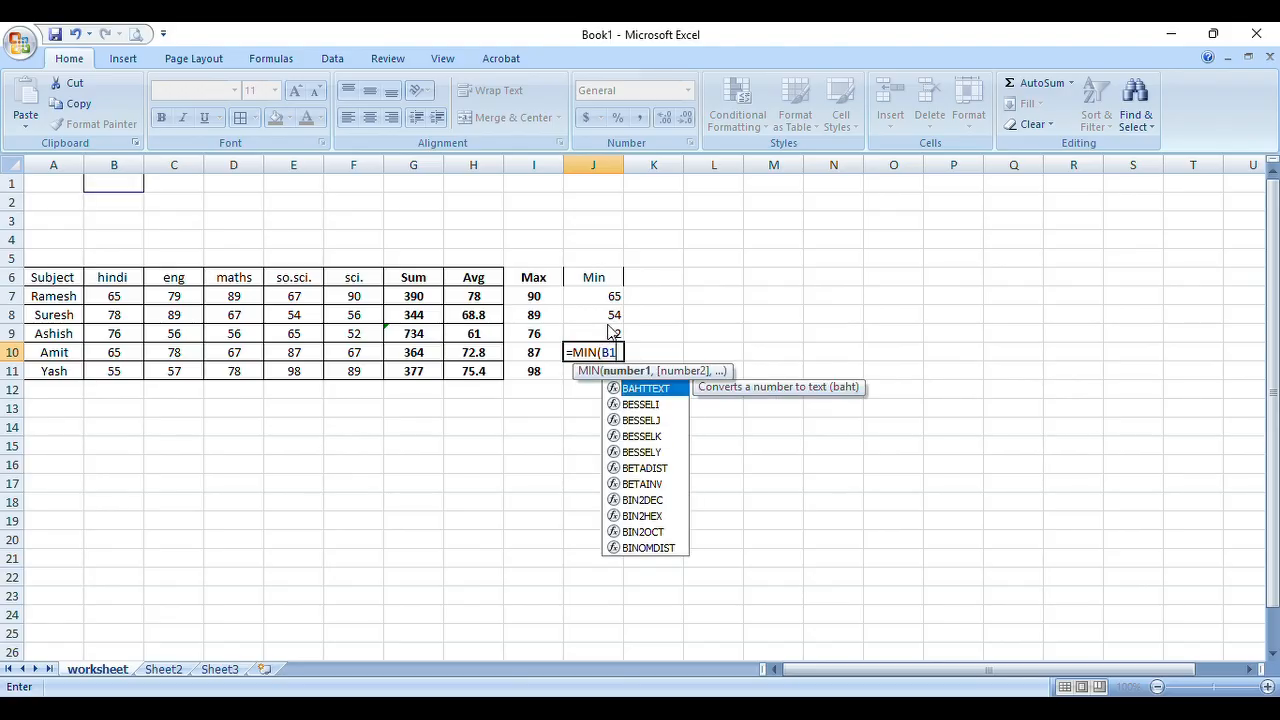
pyautogui.write('0:F10')
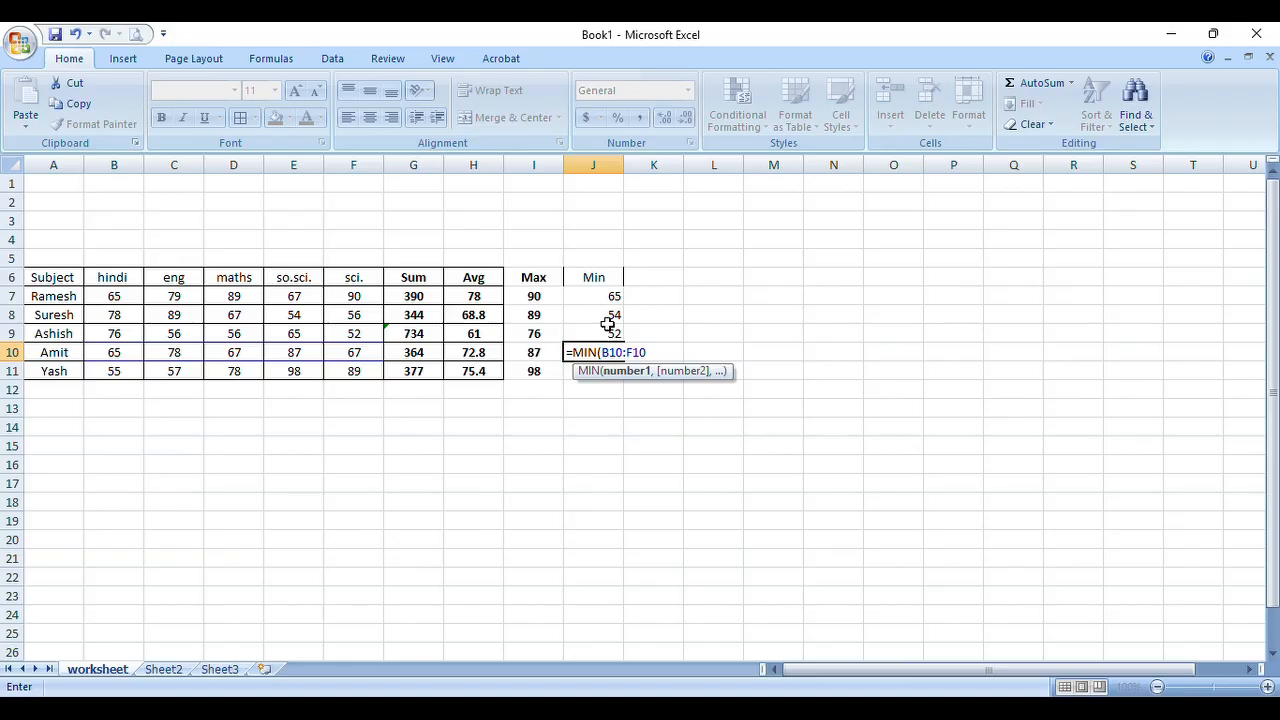
pyautogui.write(')')
pyautogui.press('Return')
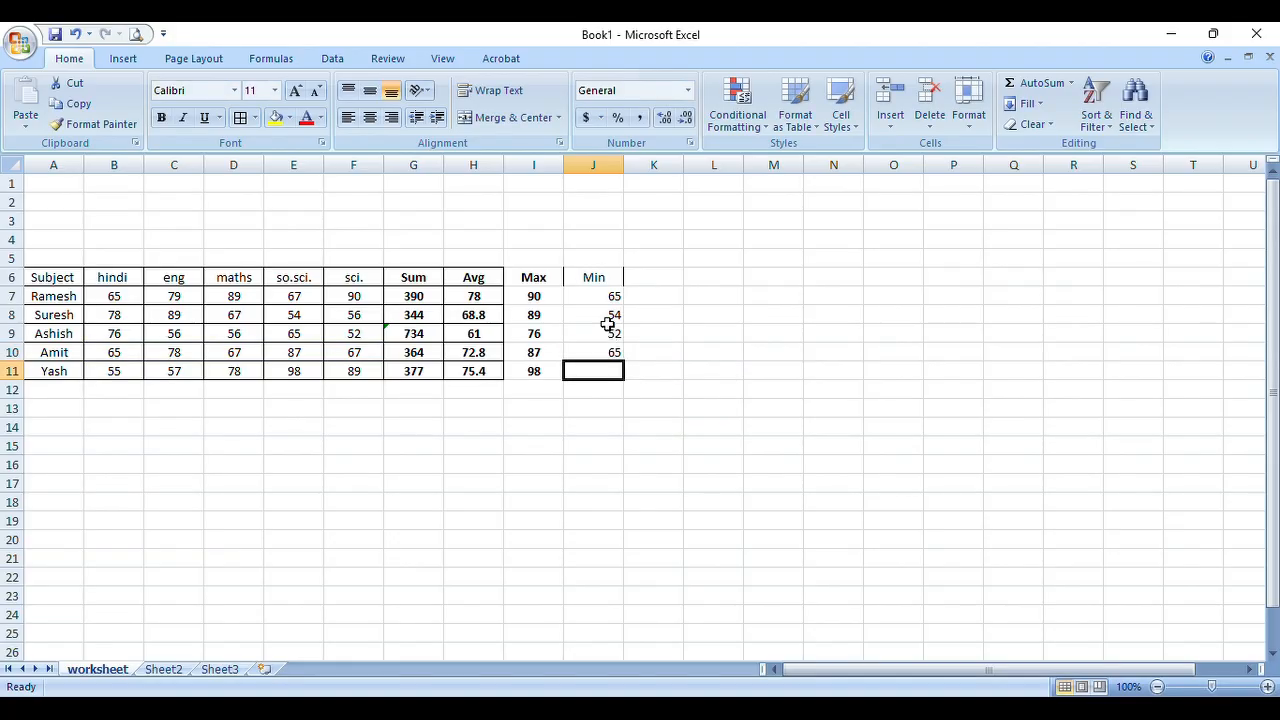
# Write the formula =MIN(B11:F11) in J11 for the fifth student's lowest mark
pyautogui.write('=MIN')
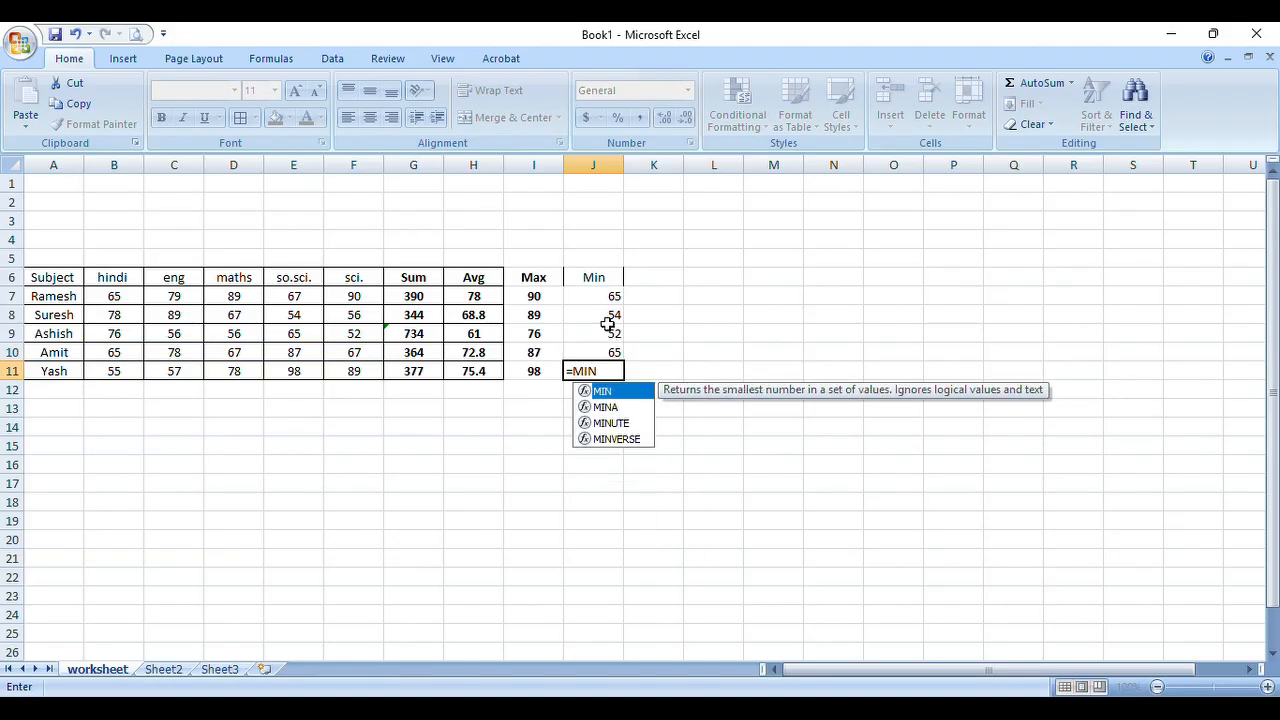
pyautogui.write('(B11')
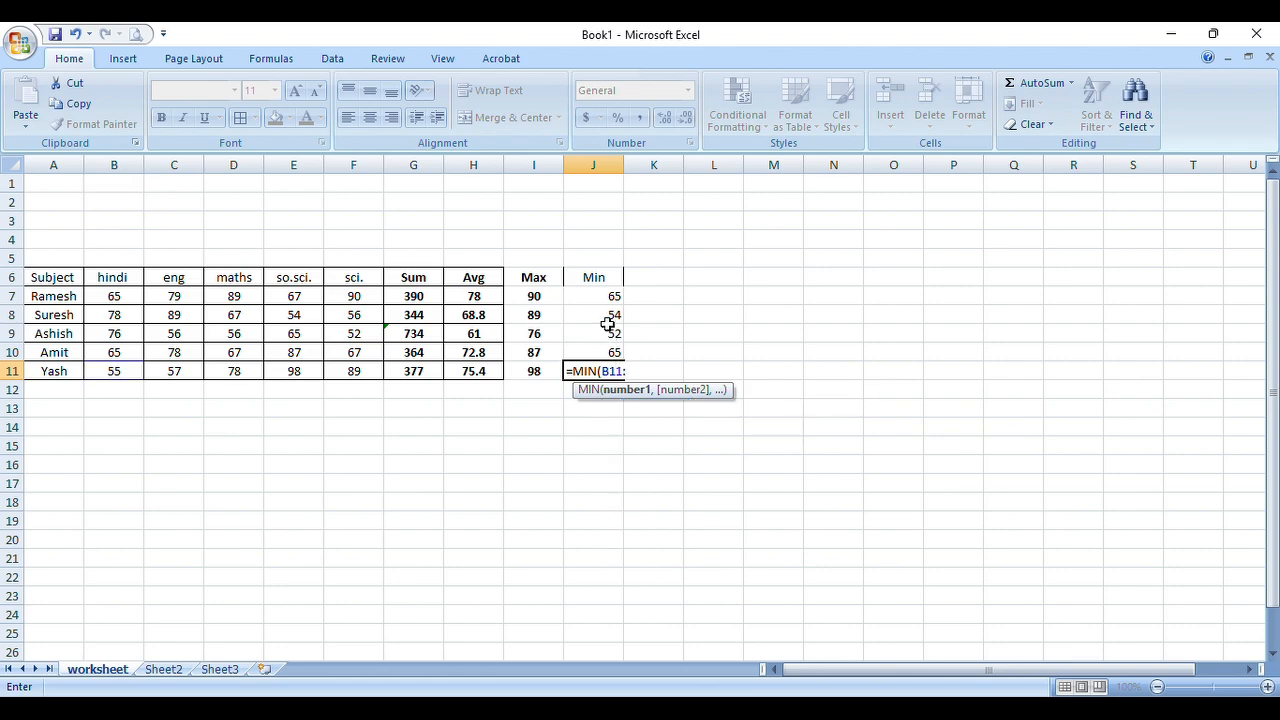
pyautogui.write(':F11)')
pyautogui.press('Return')
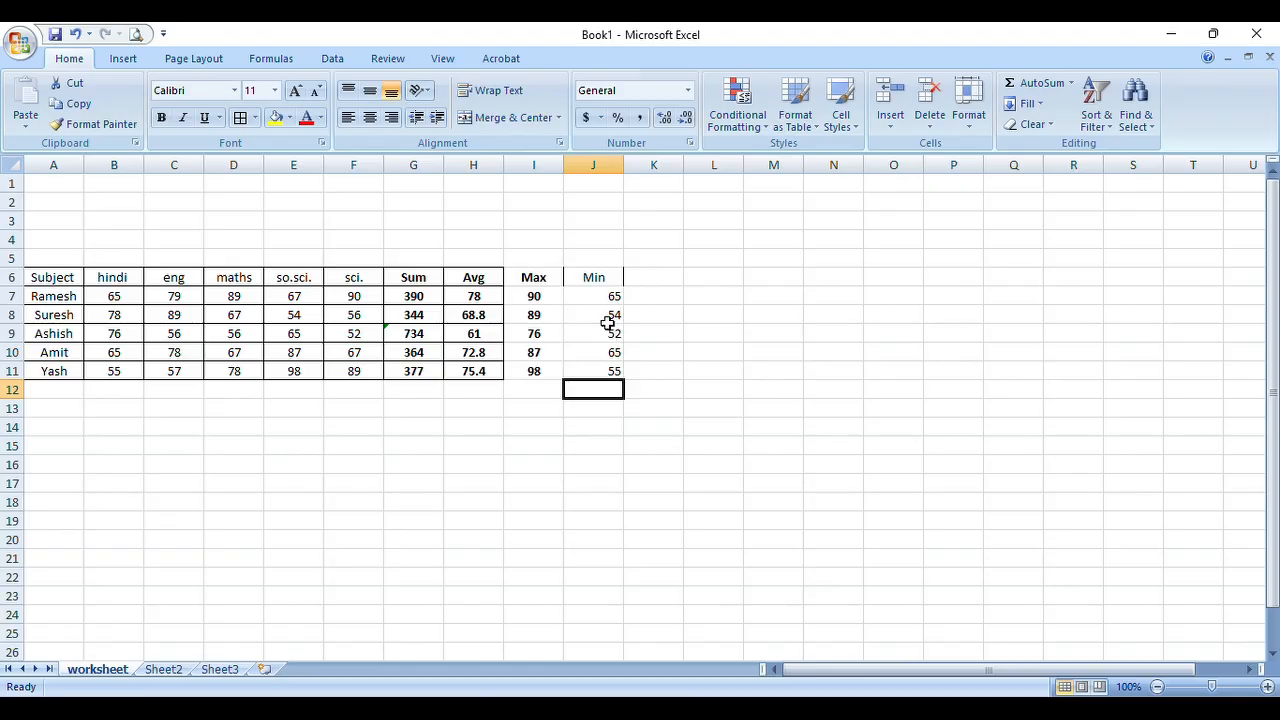
# Center the Min column, J6:J11, horizontally and make it bold
pyautogui.click(594, 279)
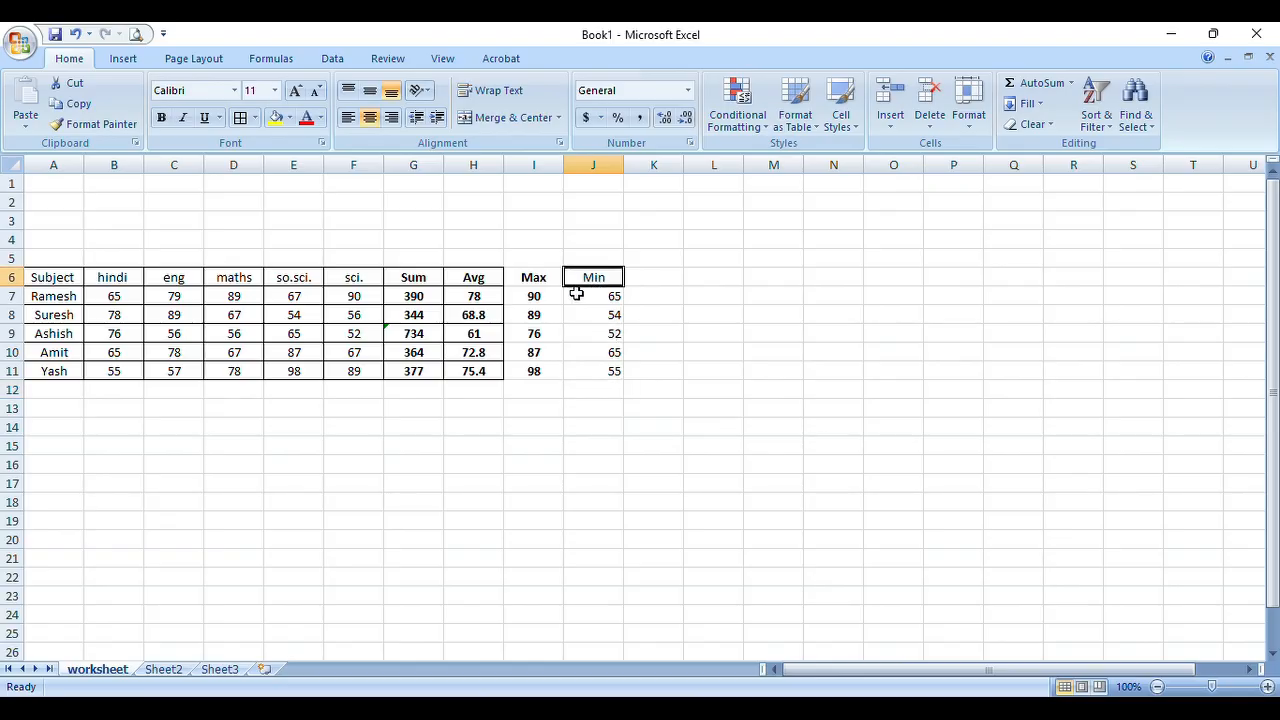
pyautogui.moveTo(590, 278); pyautogui.dragTo(603, 366)
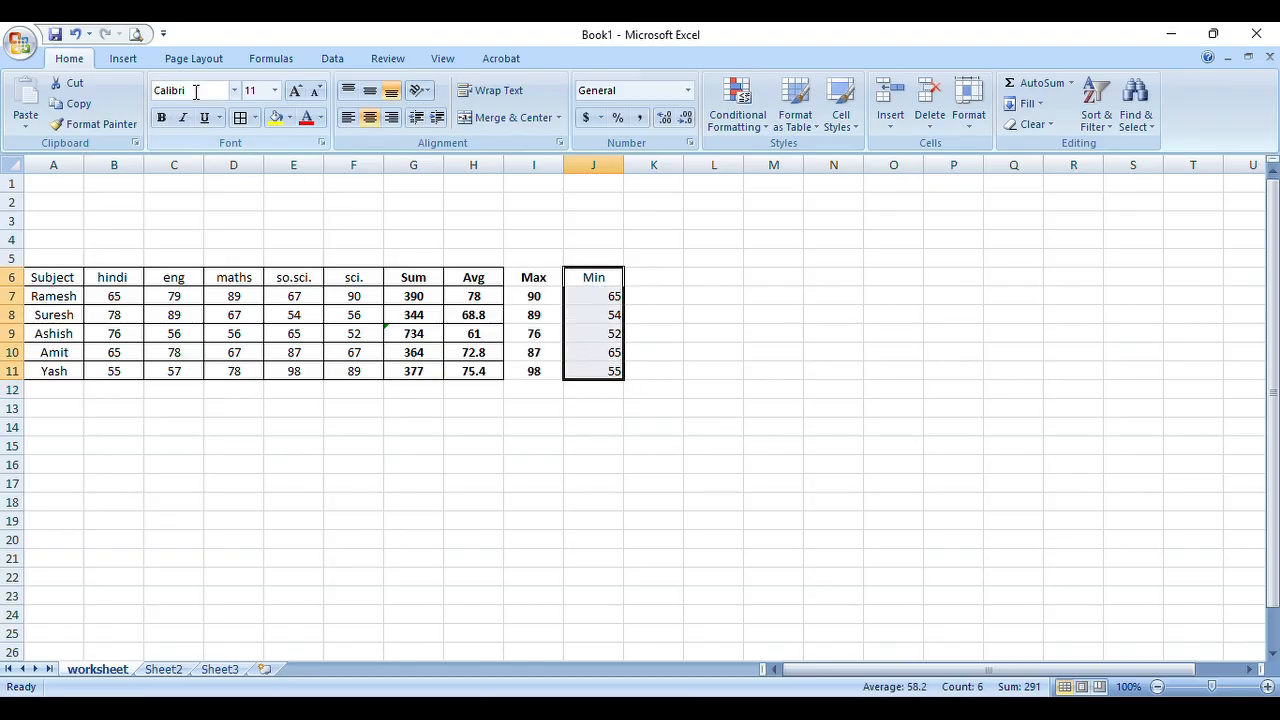
pyautogui.click(370, 118)
pyautogui.click(371, 119)
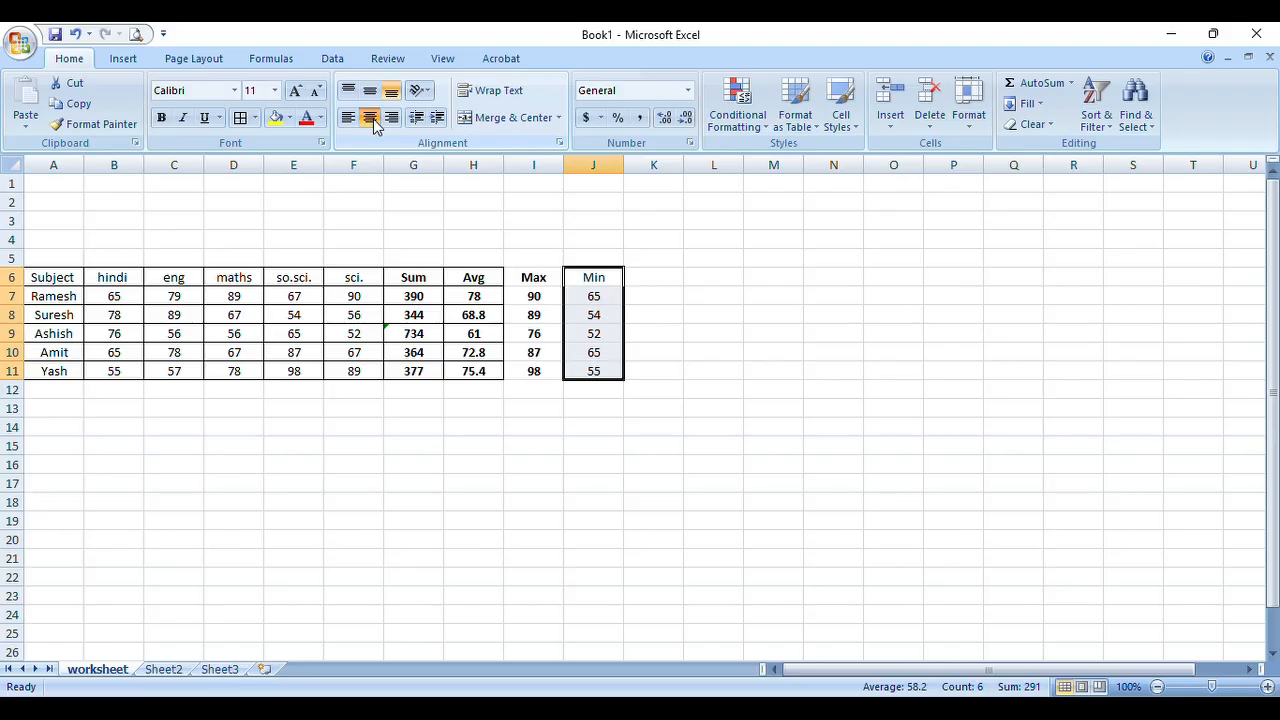
pyautogui.click(160, 119)
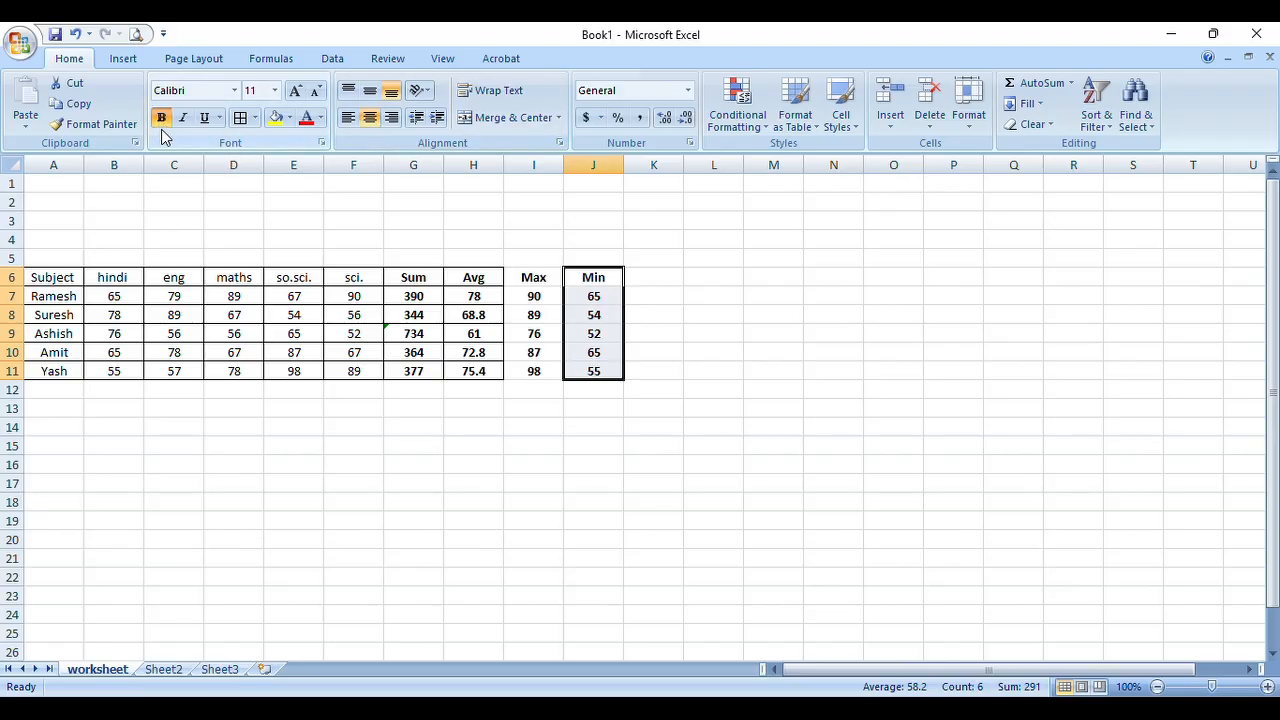
# Apply borders around all cells of the Max and Min columns, I6:J11
pyautogui.click(749, 363)
pyautogui.click(517, 282)
pyautogui.moveTo(517, 282); pyautogui.dragTo(594, 371)
pyautogui.click(240, 119)
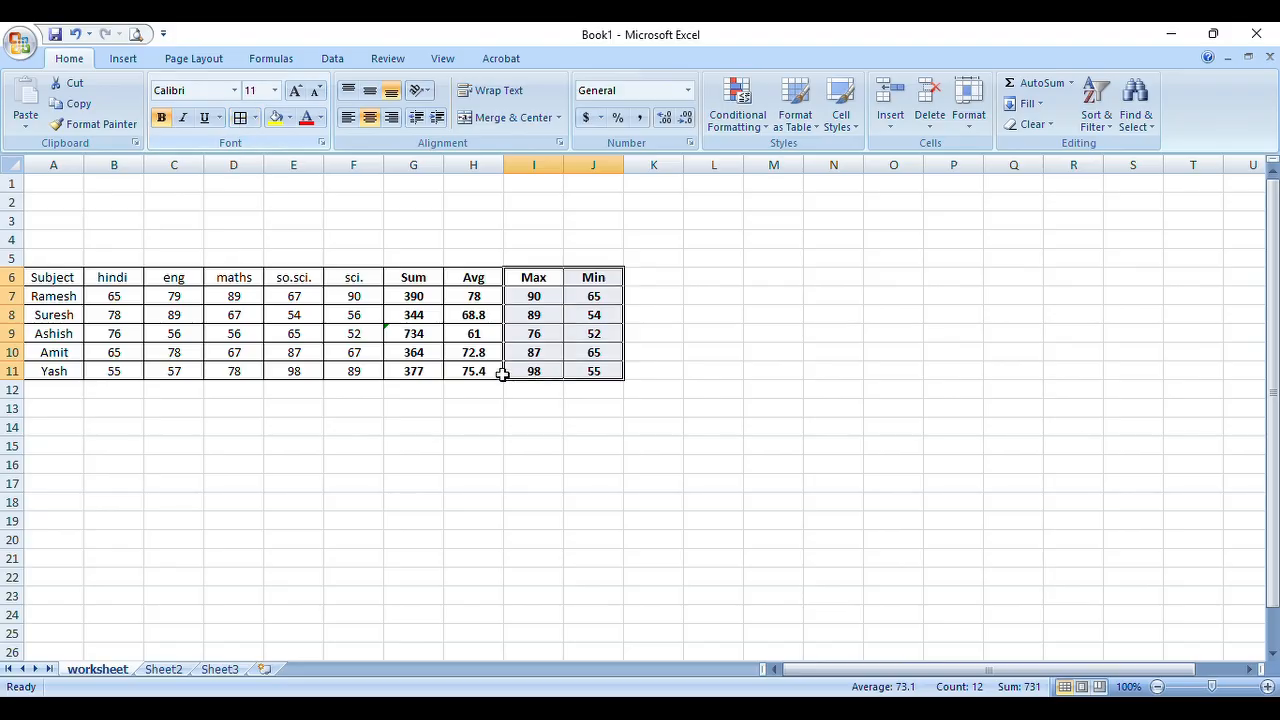
pyautogui.click(760, 352)
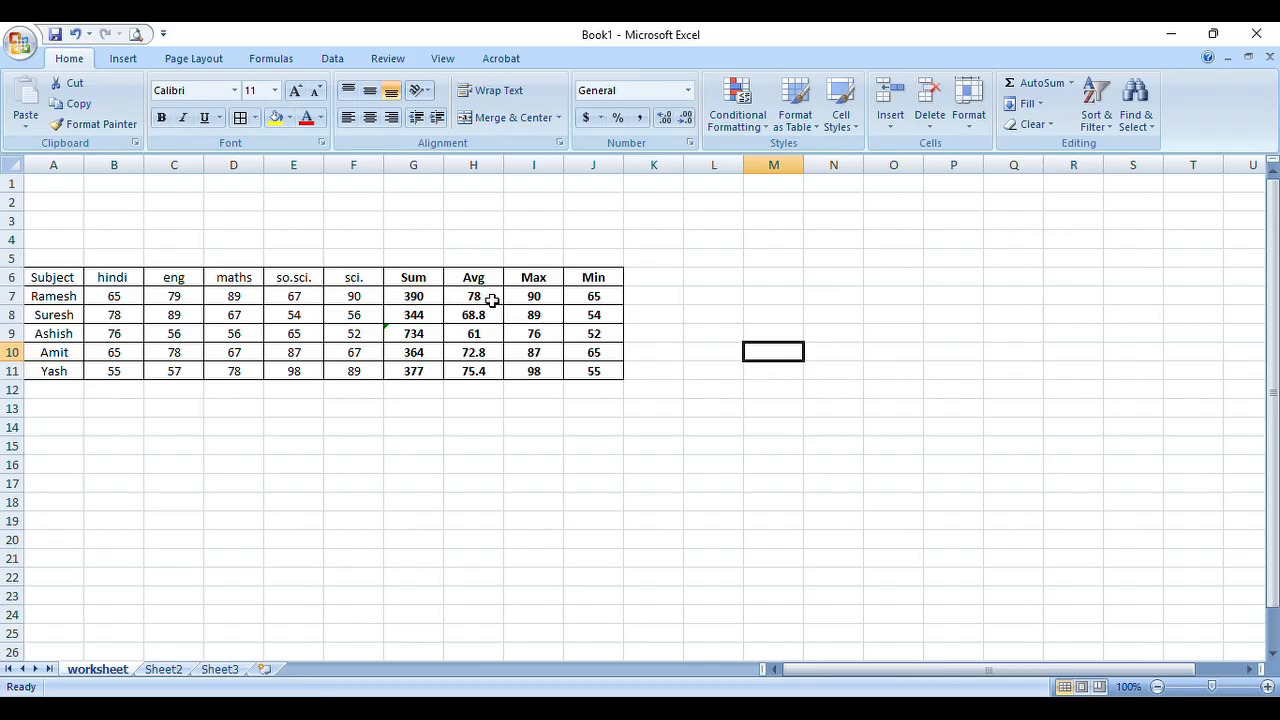
pyautogui.click(530, 300)
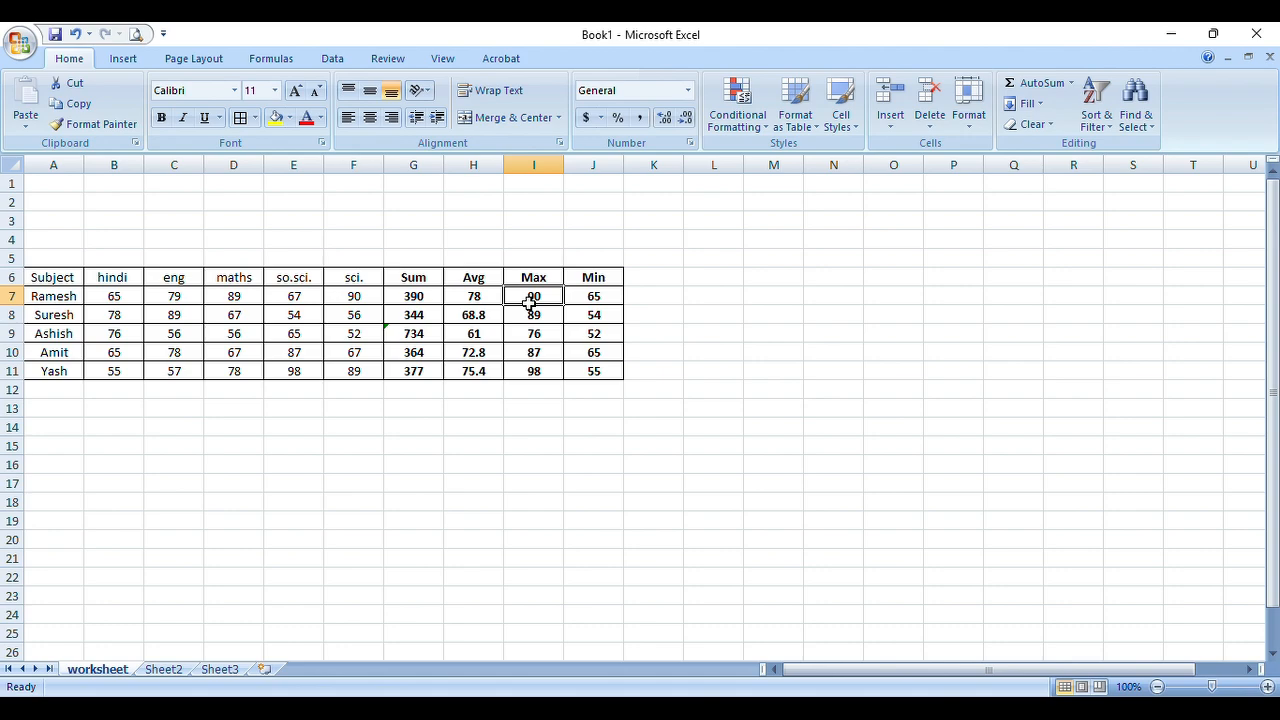
pyautogui.click(606, 295)
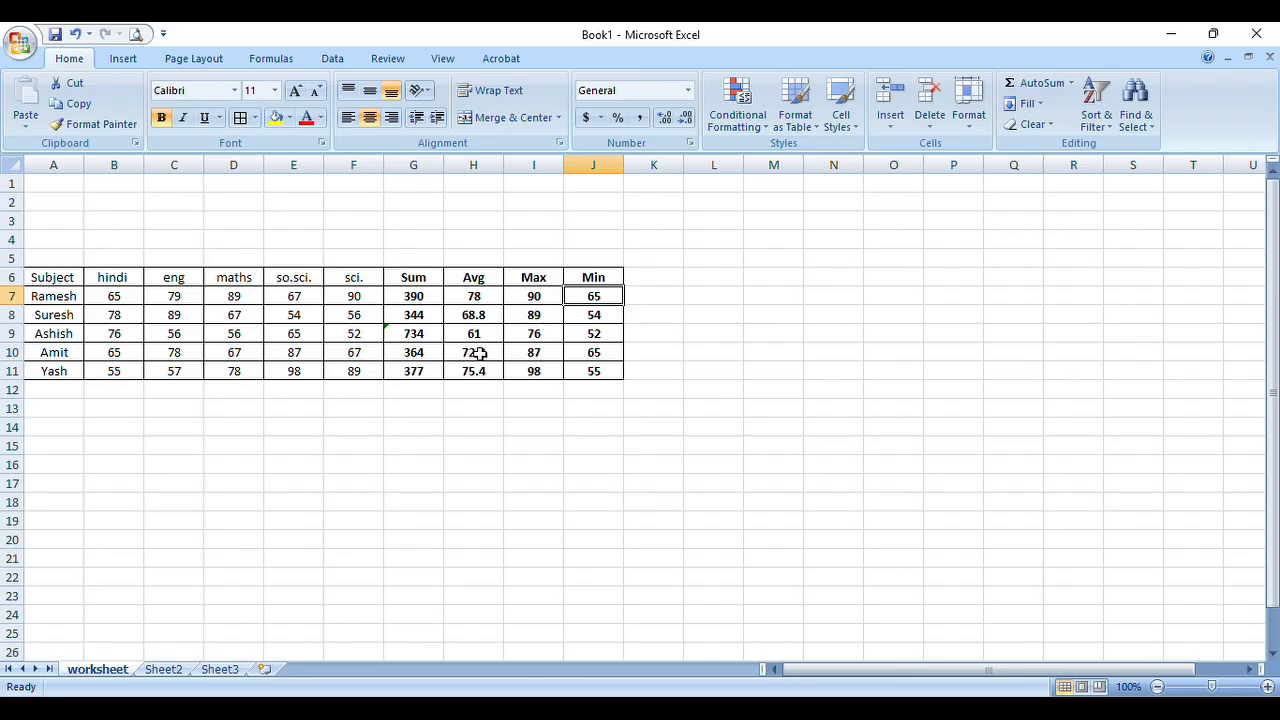
pyautogui.click(706, 295)
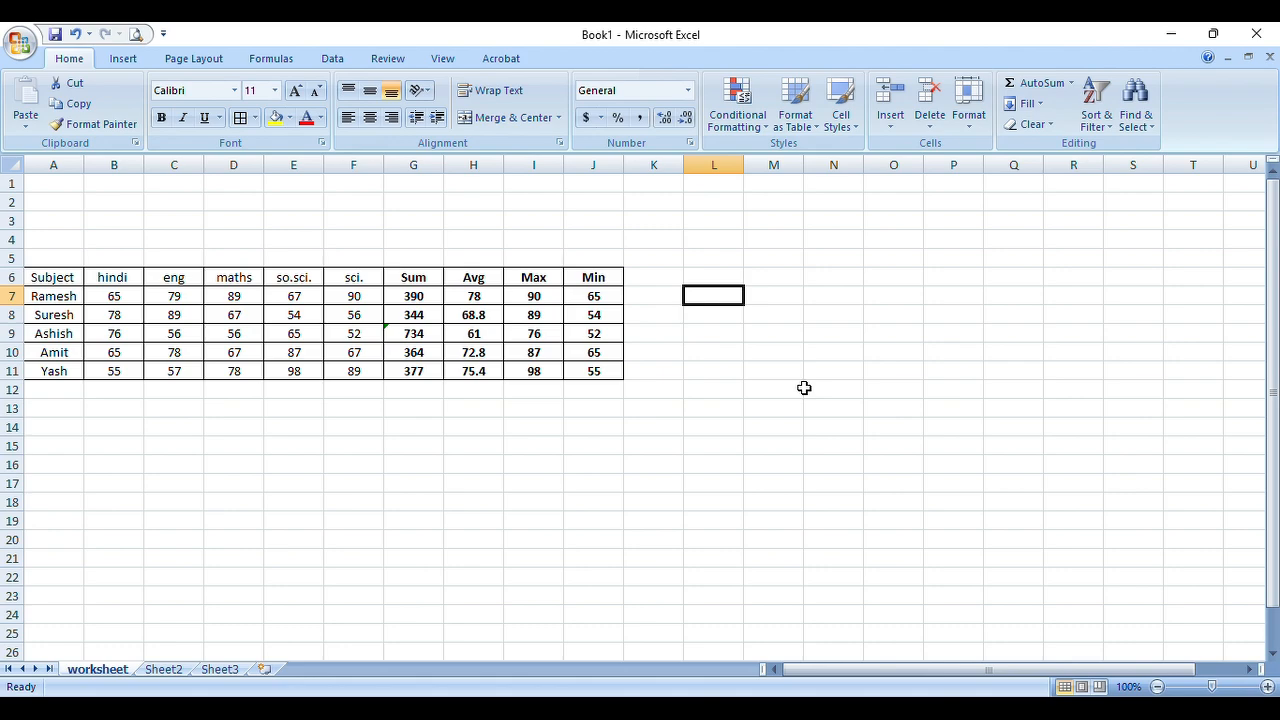
pyautogui.click(175, 672)
pyautogui.click(215, 671)
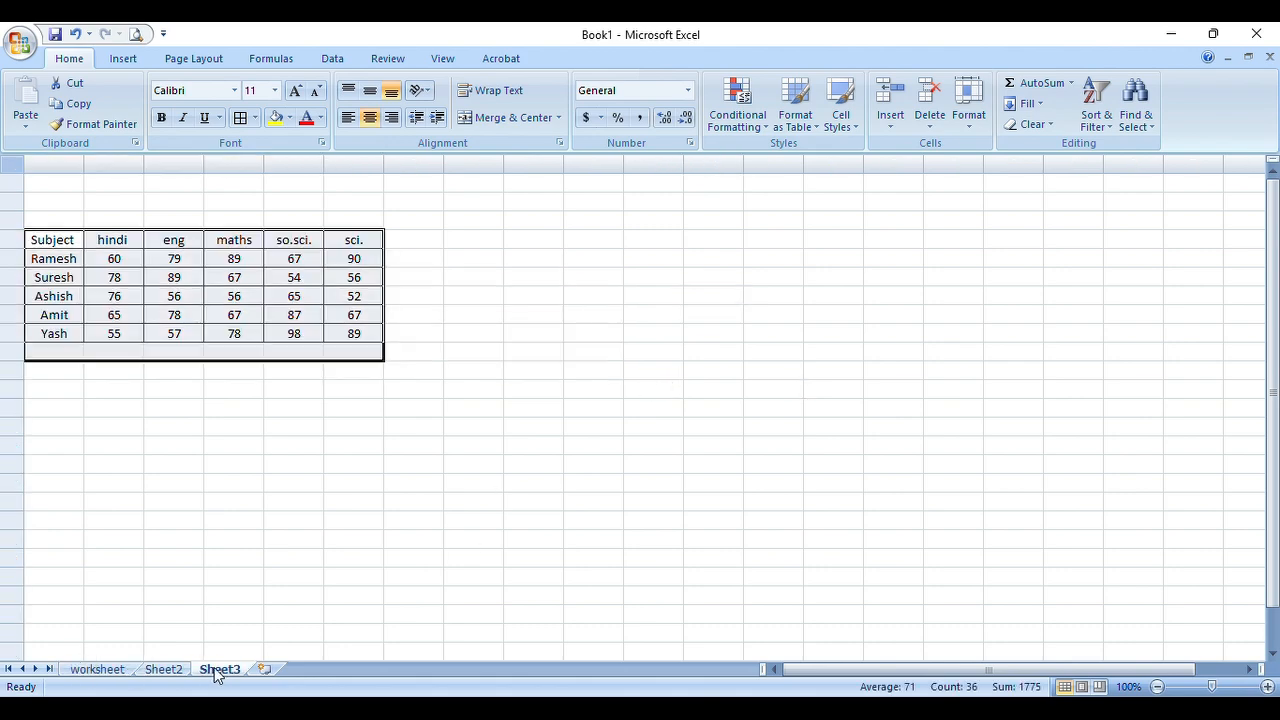
pyautogui.click(109, 673)
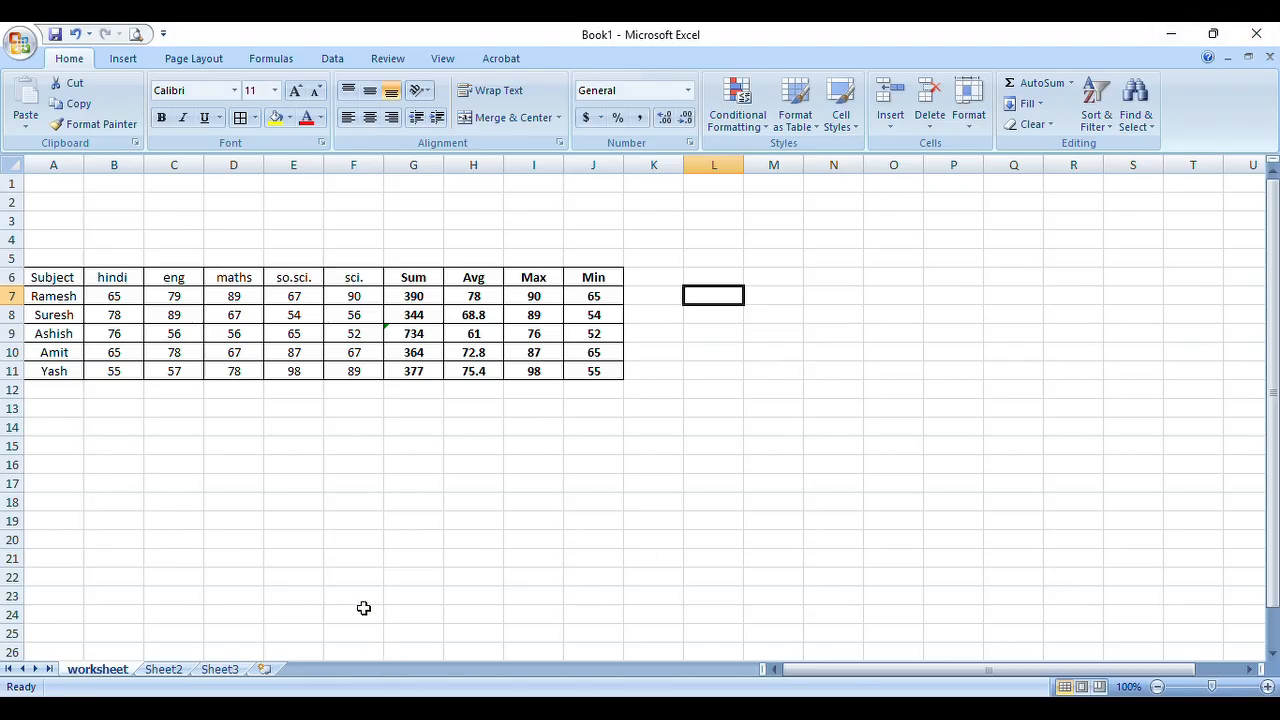
# Enter the heading "BODMAS RULE" in cell B15, below the marks table
pyautogui.click(360, 543)
pyautogui.doubleClick(75, 459)
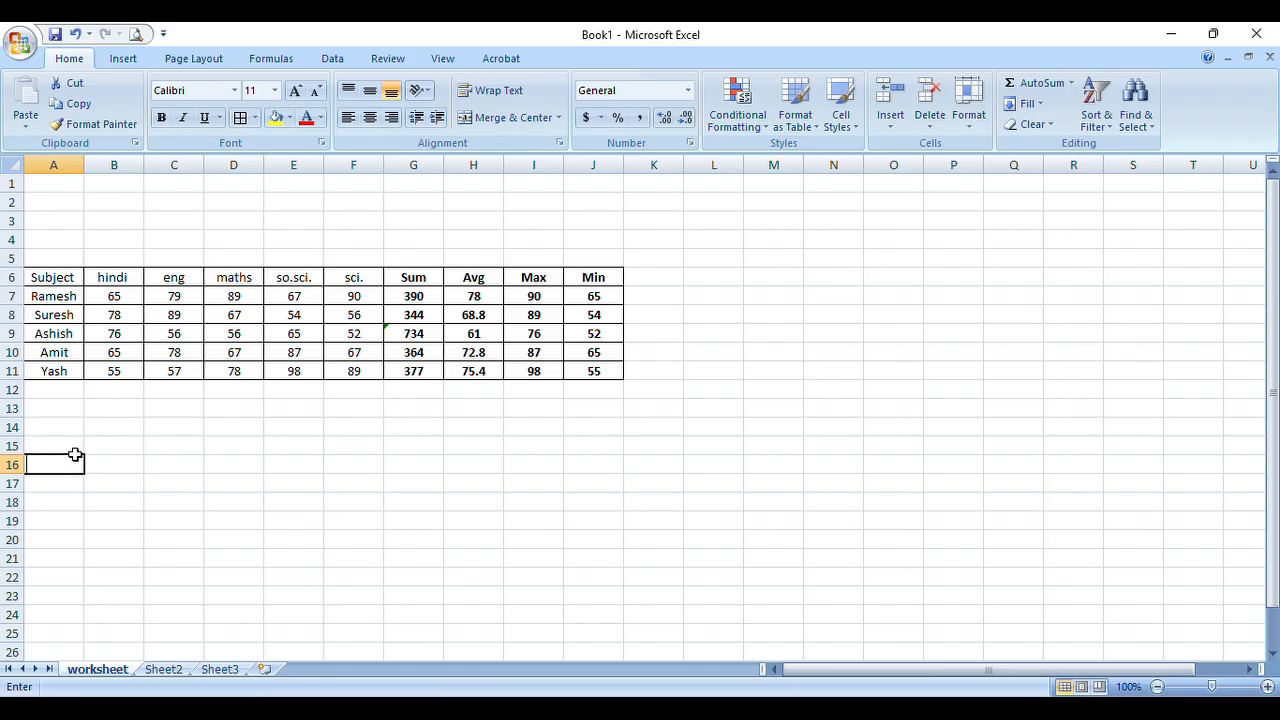
pyautogui.click(124, 446)
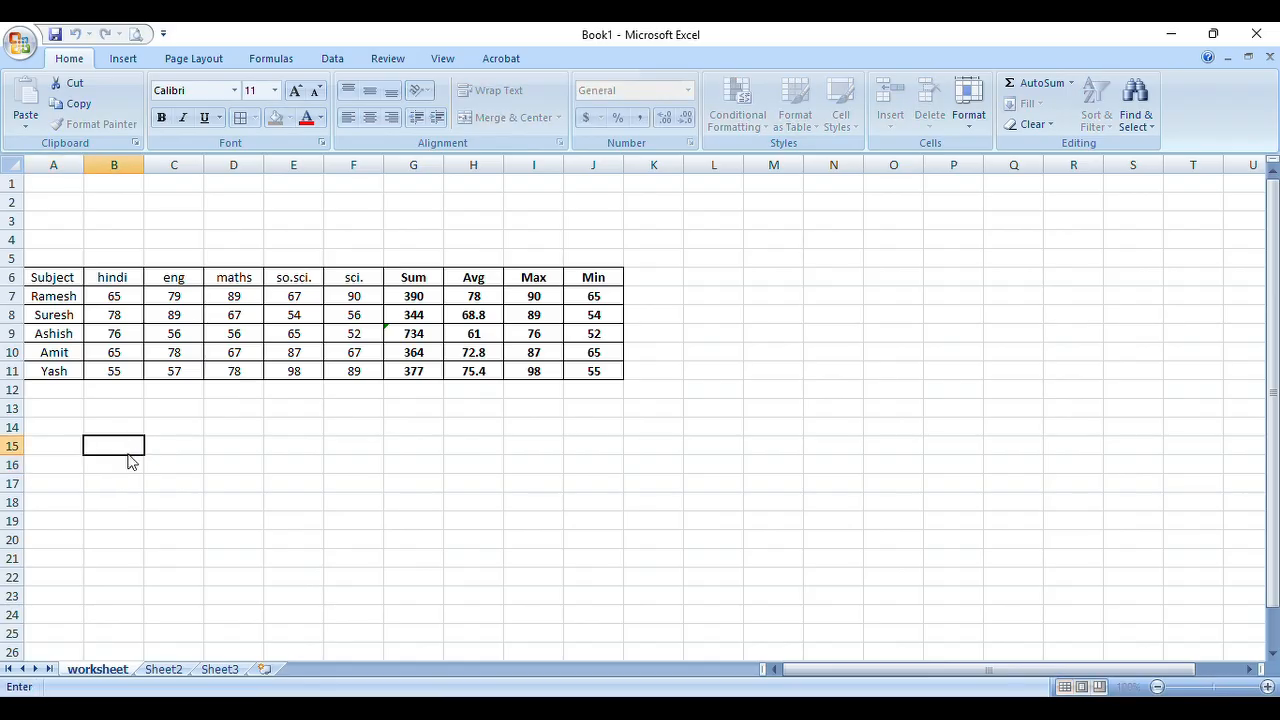
pyautogui.write('BODMAS RULE')
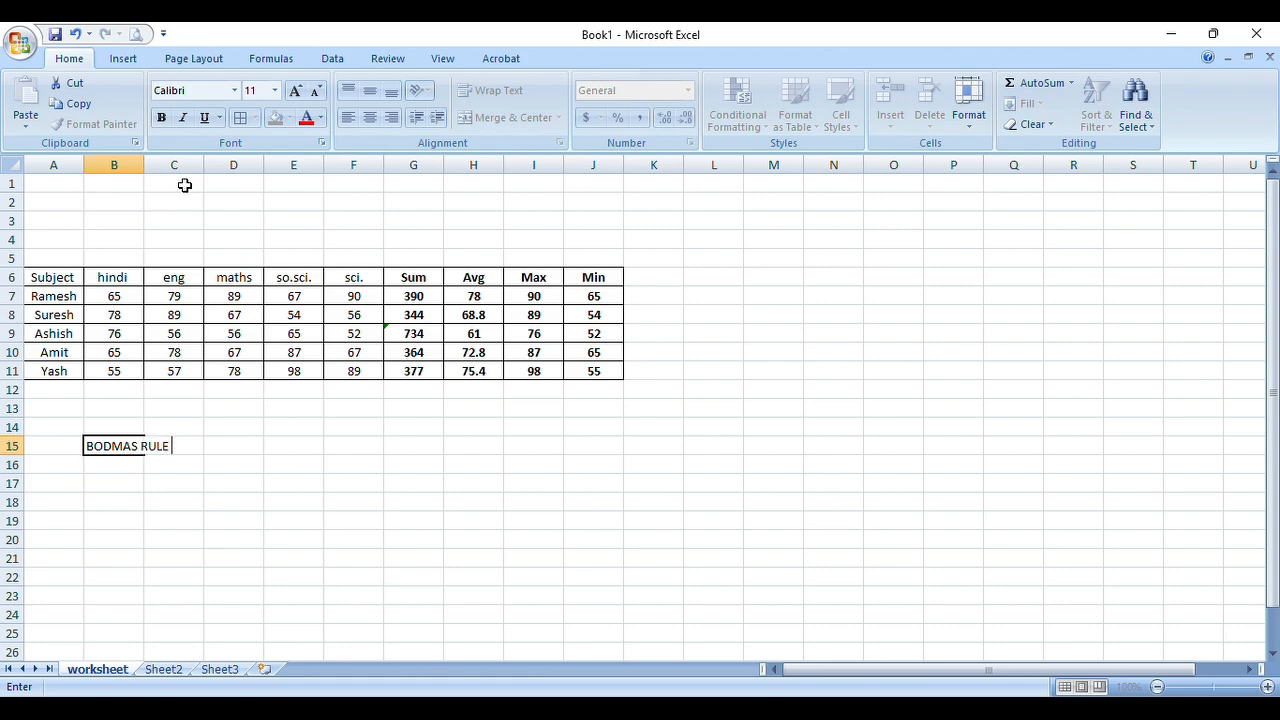
# Start the BODMAS list with "B - BRACKETS" in B17 and "O- ORDERS" in B18
pyautogui.click(112, 483)
pyautogui.write('B')
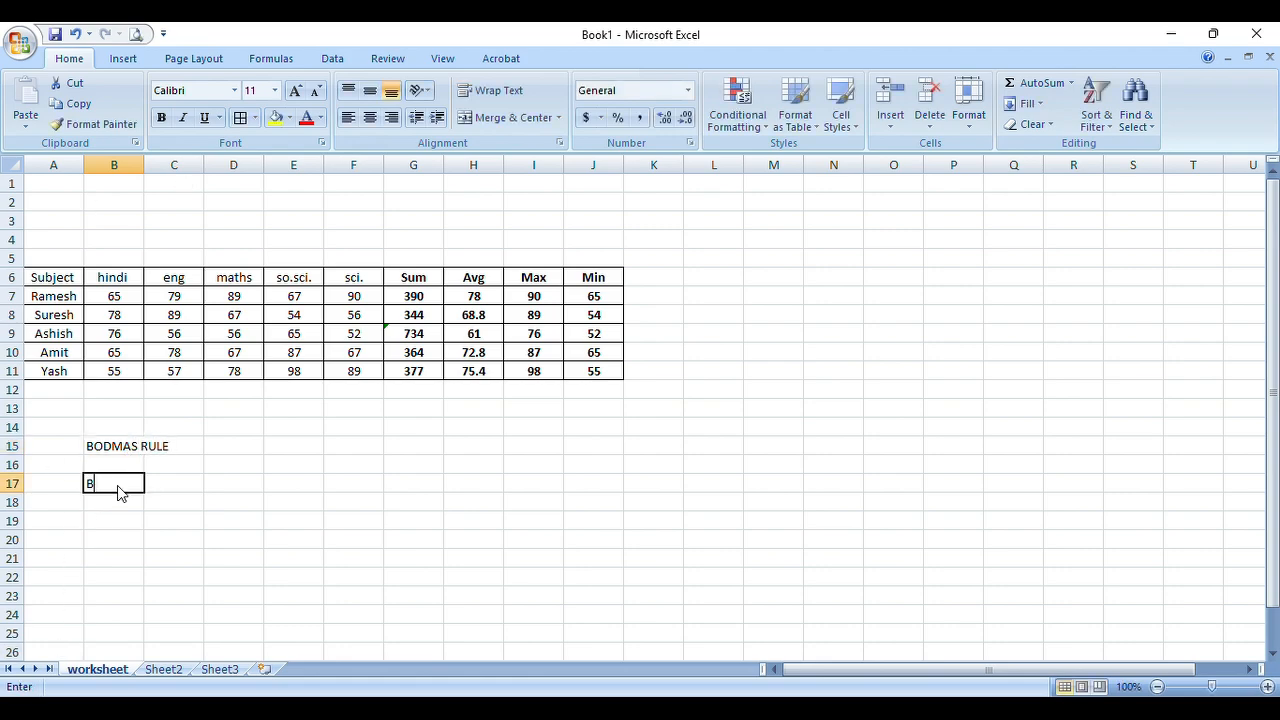
pyautogui.write(' -')
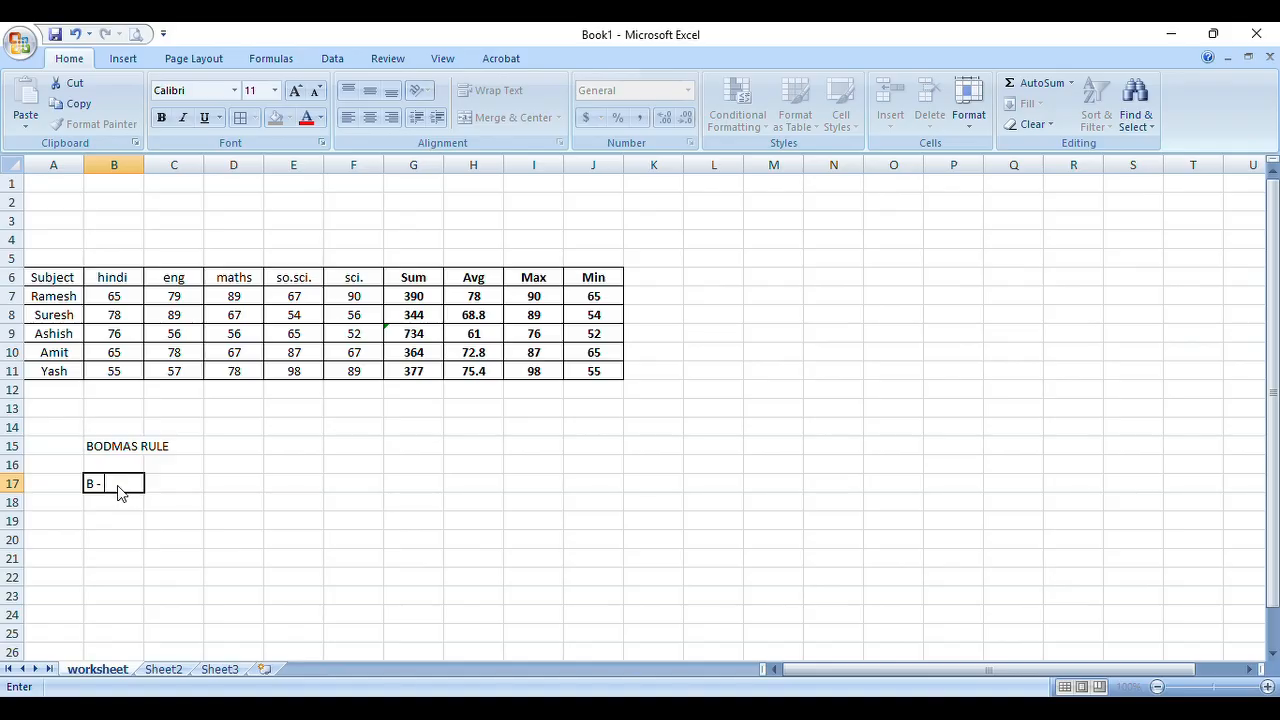
pyautogui.write(' BRACKETS')
pyautogui.press('Return')
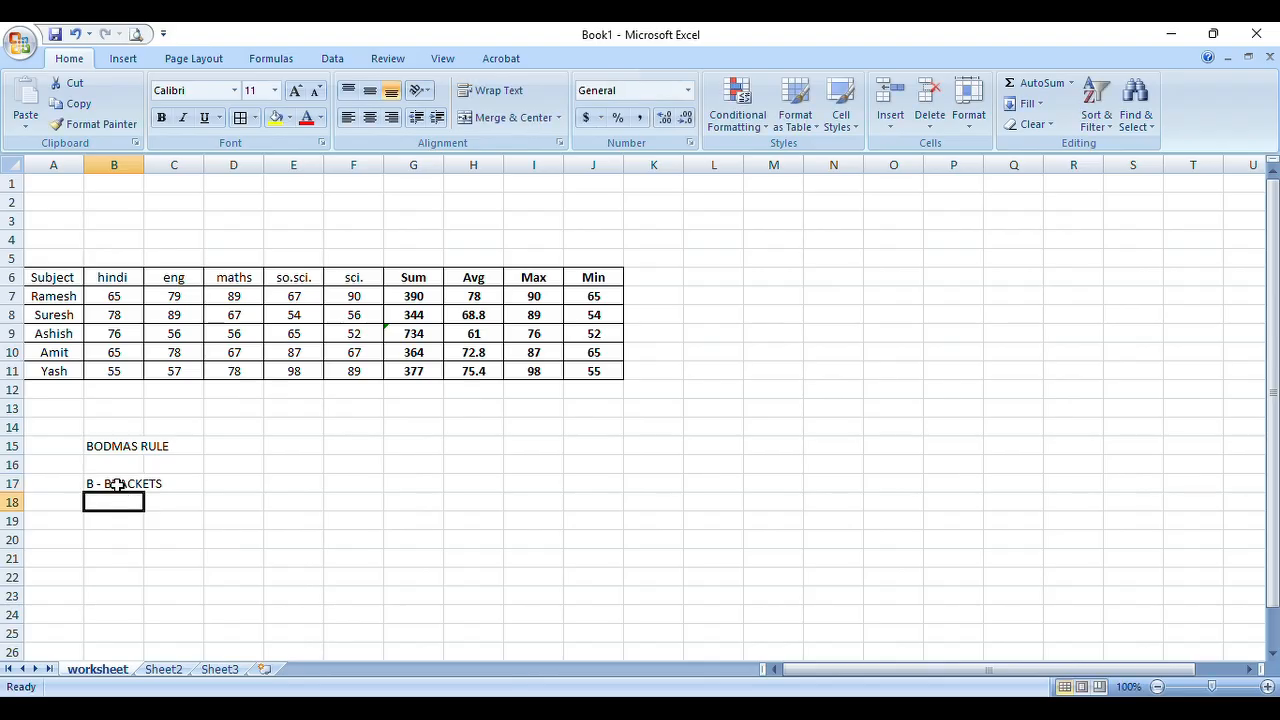
pyautogui.write('O')
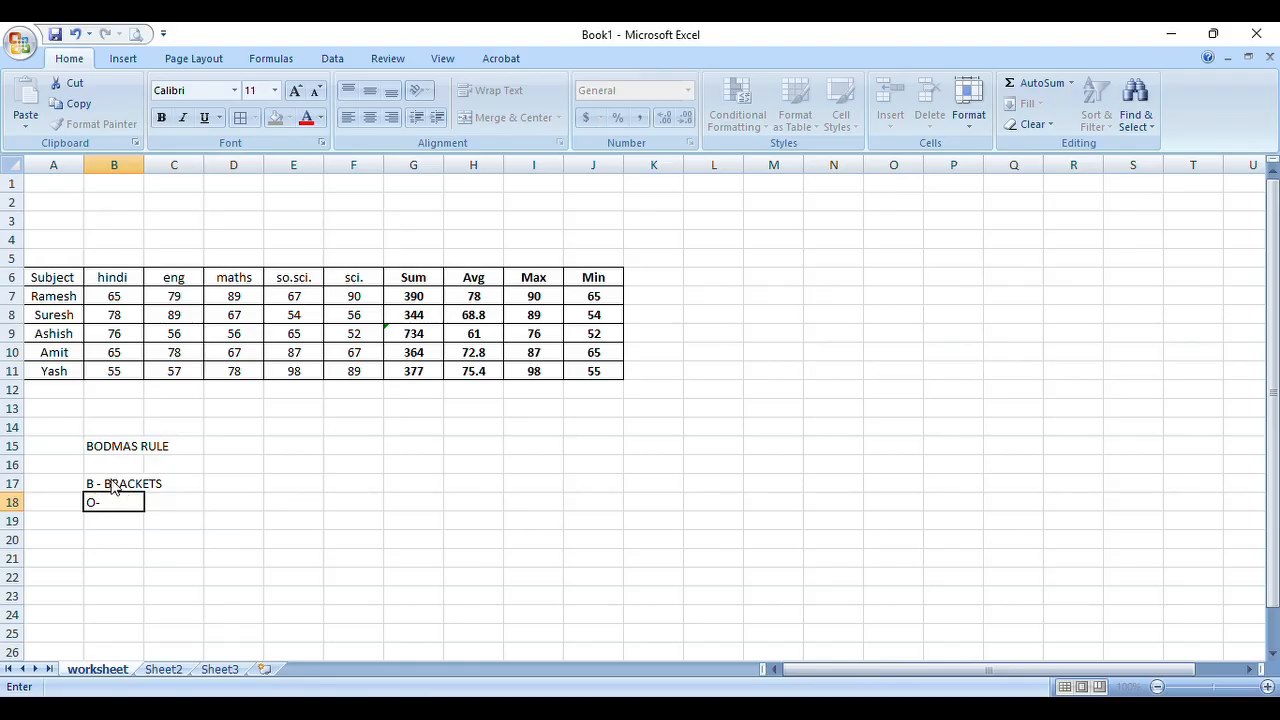
pyautogui.write('- ORDERS')
pyautogui.press('Return')
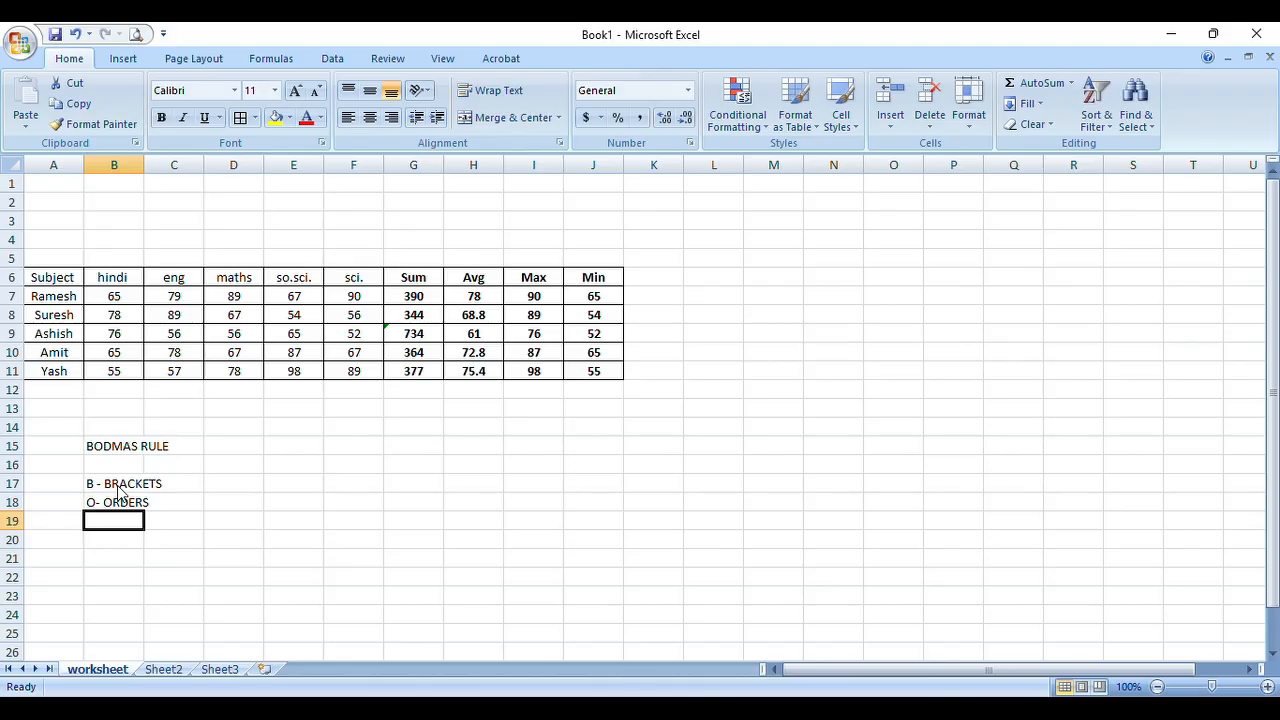
# Add "D- DIVISION" in B19 and "M- MULTIPLICATION" in B20 to the BODMAS list
pyautogui.write('D-')
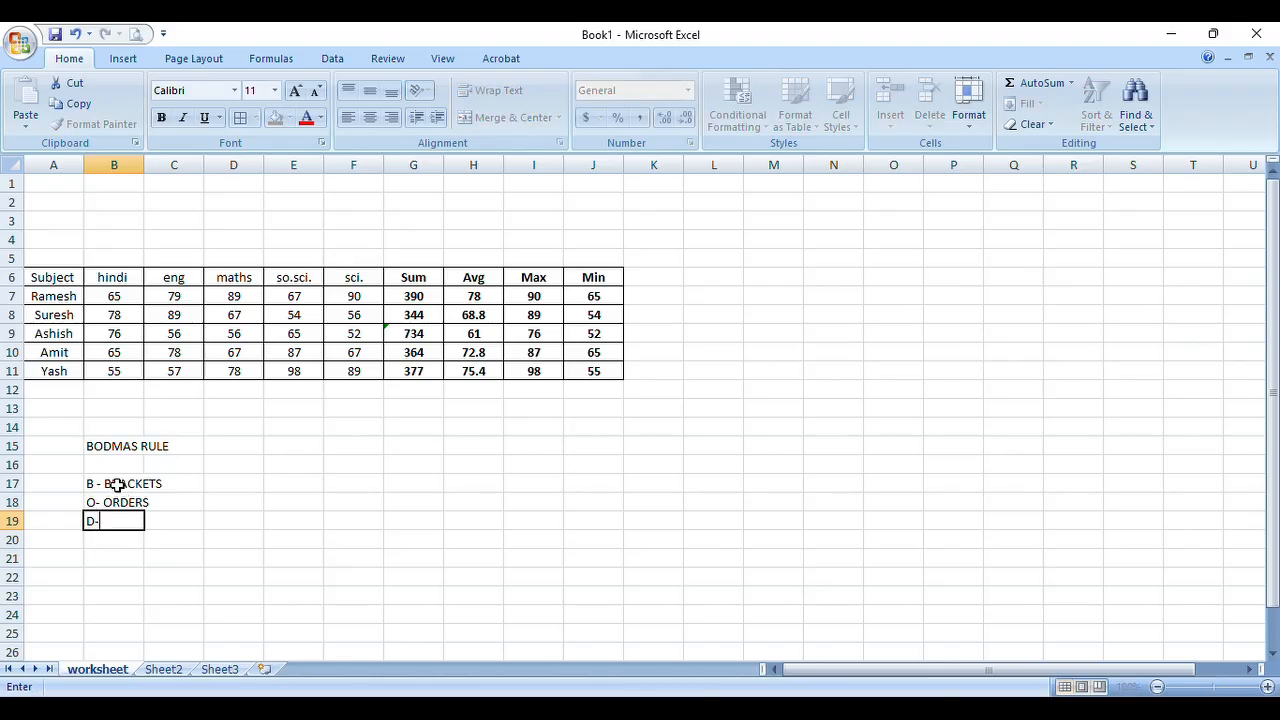
pyautogui.write(' DIVISION')
pyautogui.press('Return')
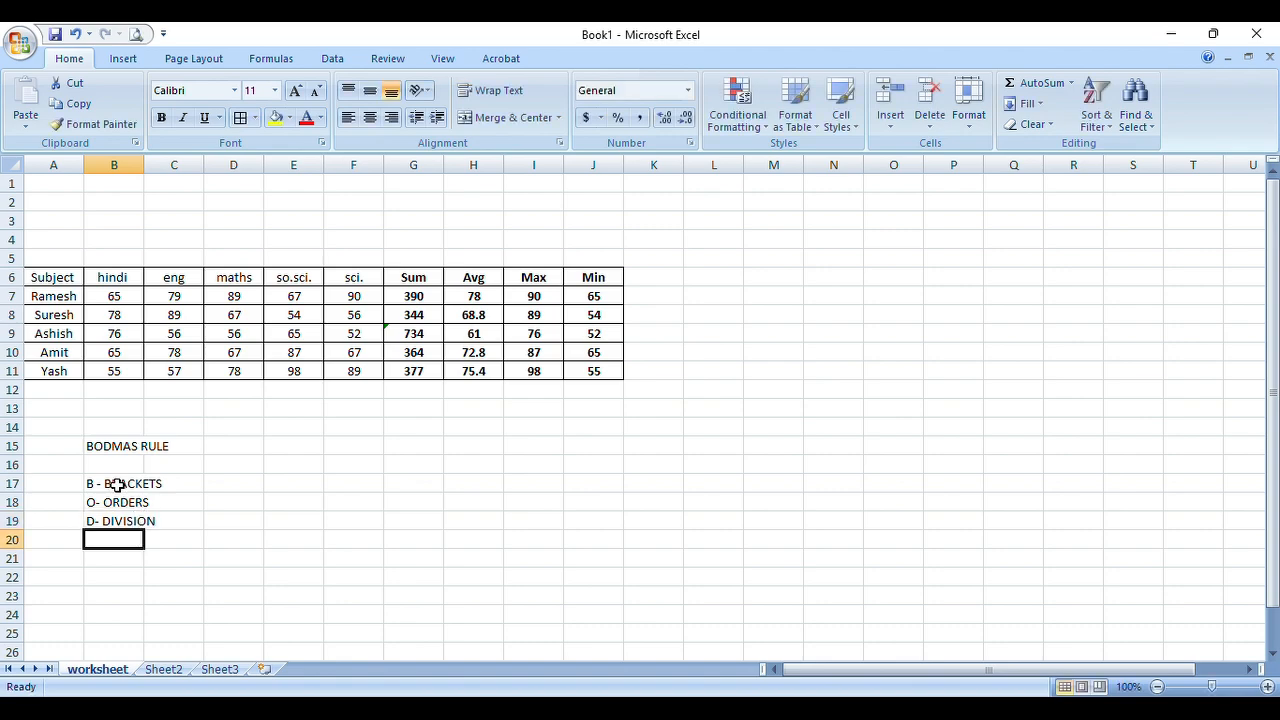
pyautogui.write('M-')
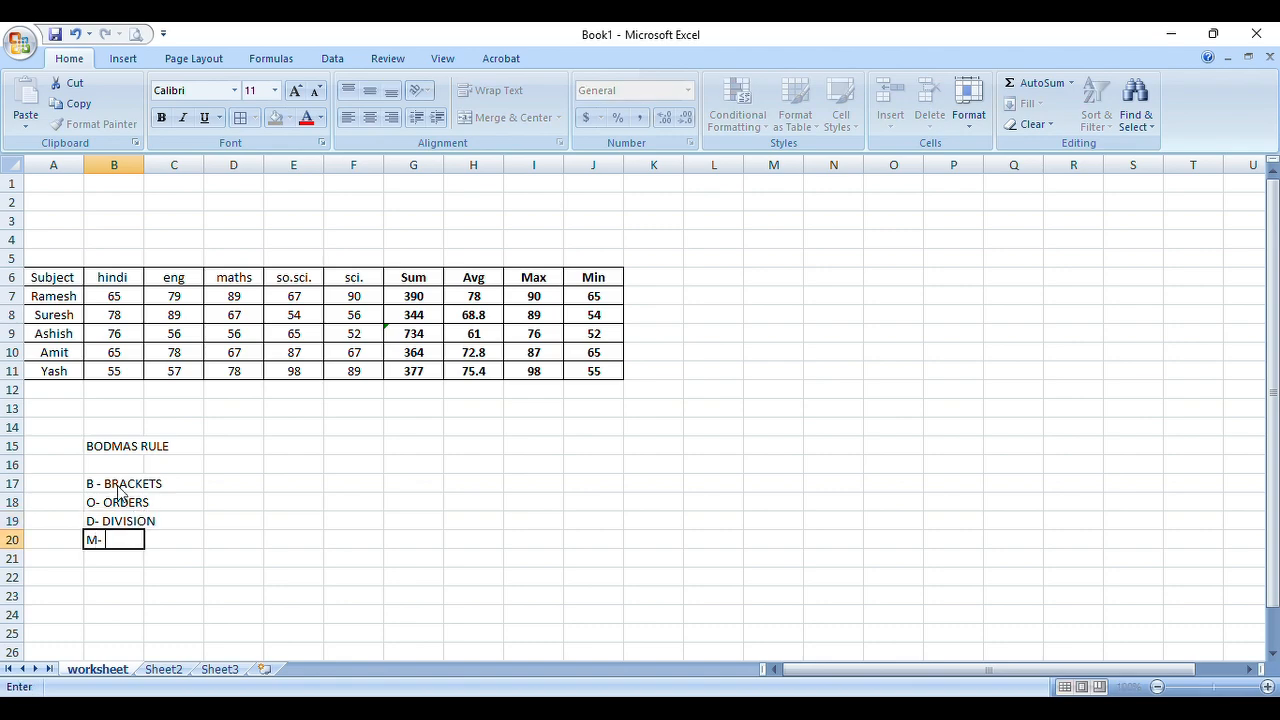
pyautogui.write(' MULTIPLICATION')
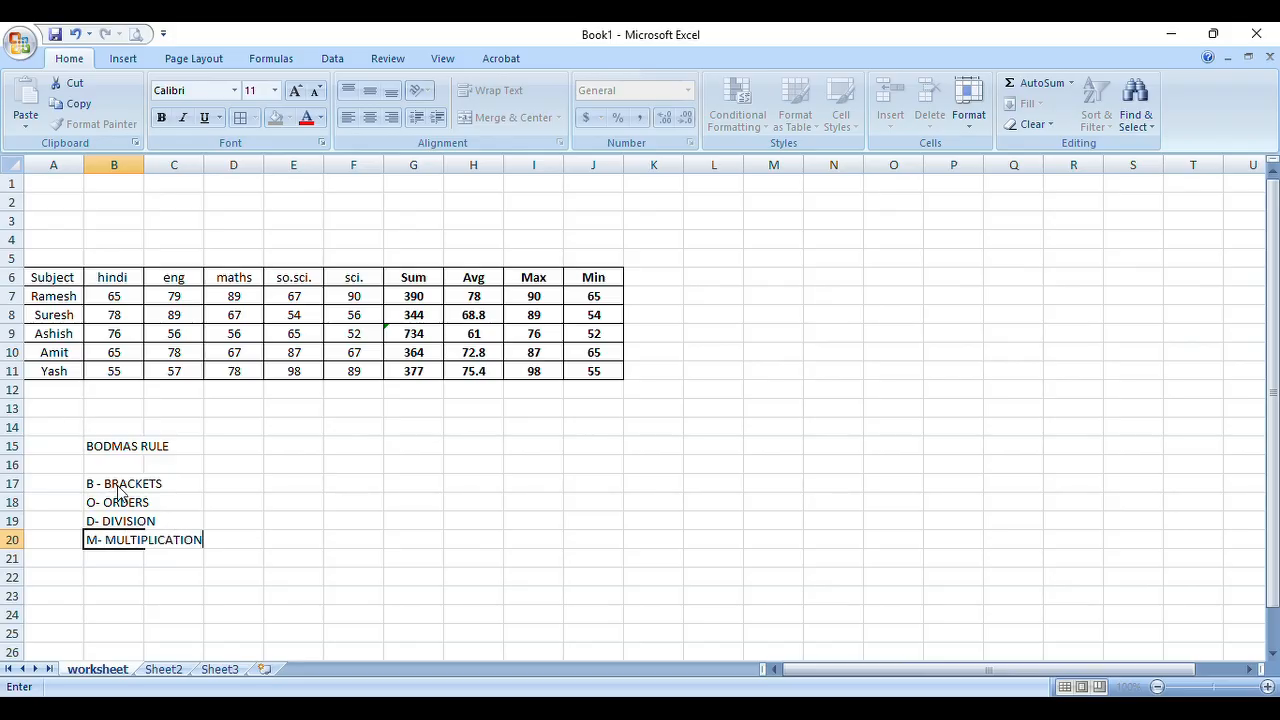
pyautogui.press('Return')
# Complete the BODMAS list with "A-ADDITION" in B21 and "S- SUBSTRACTION" in B22
pyautogui.write('A')
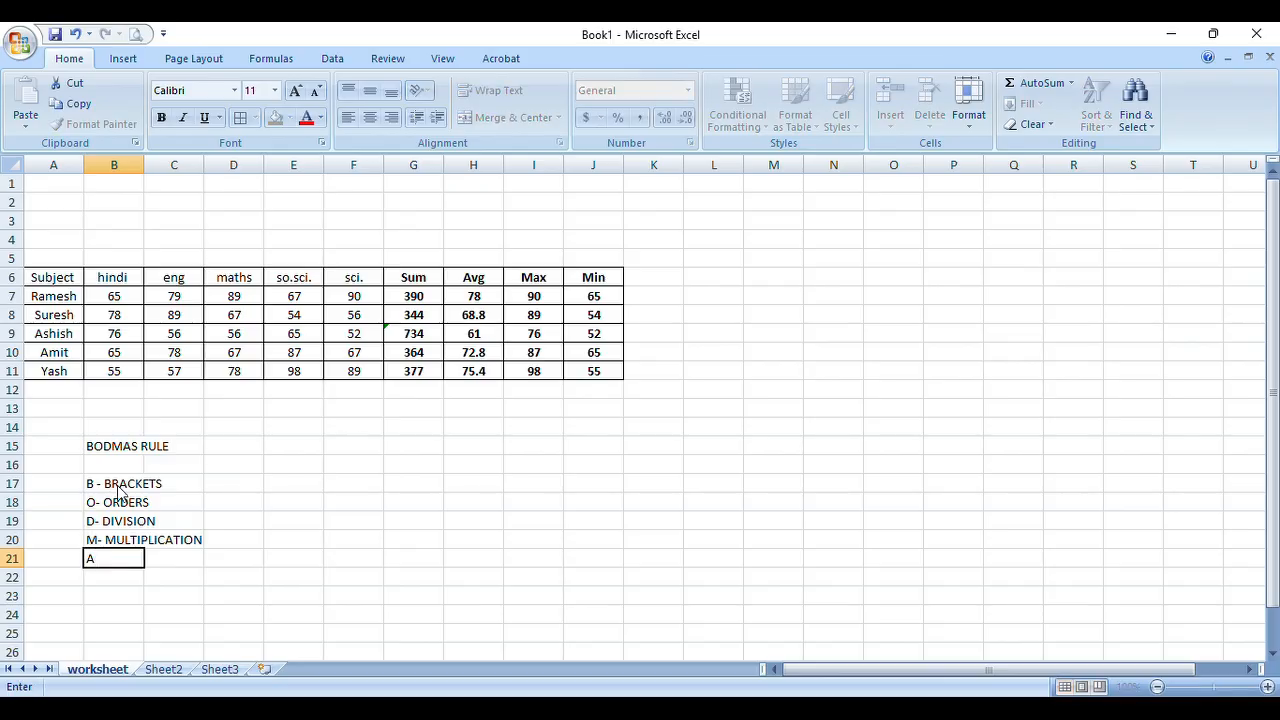
pyautogui.write('-ADDITION')
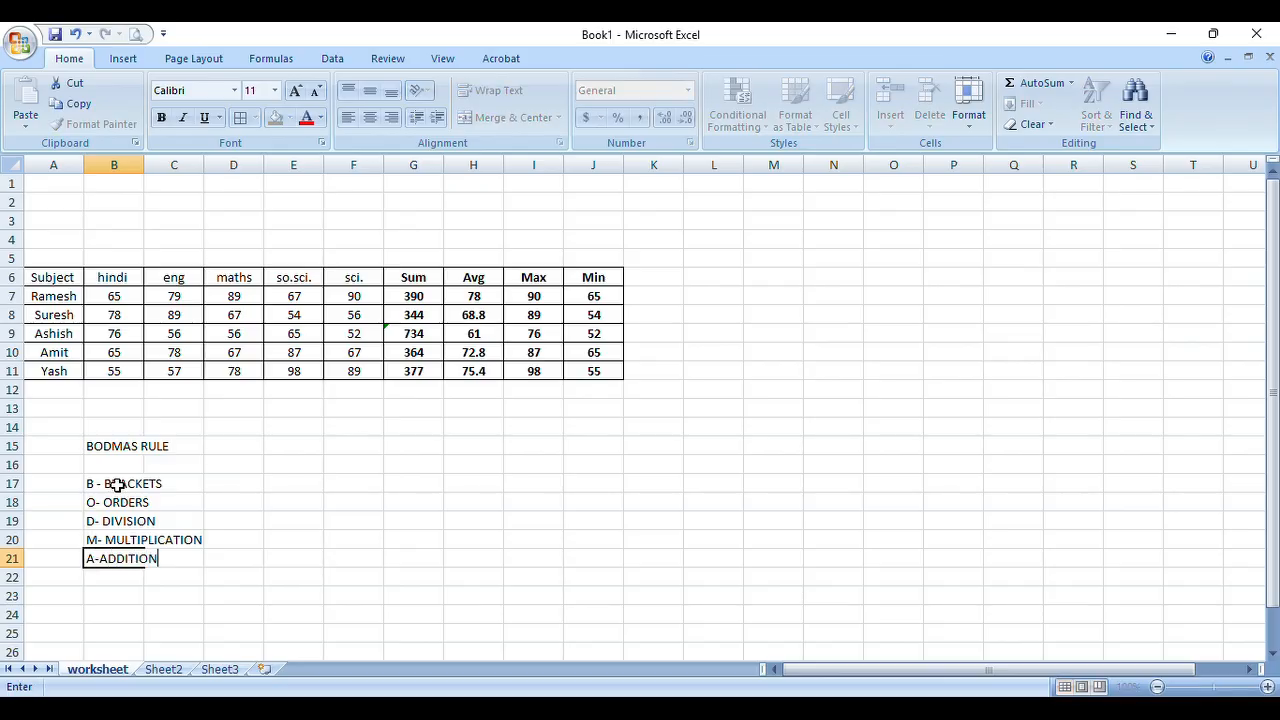
pyautogui.press('Return')
pyautogui.write('S')
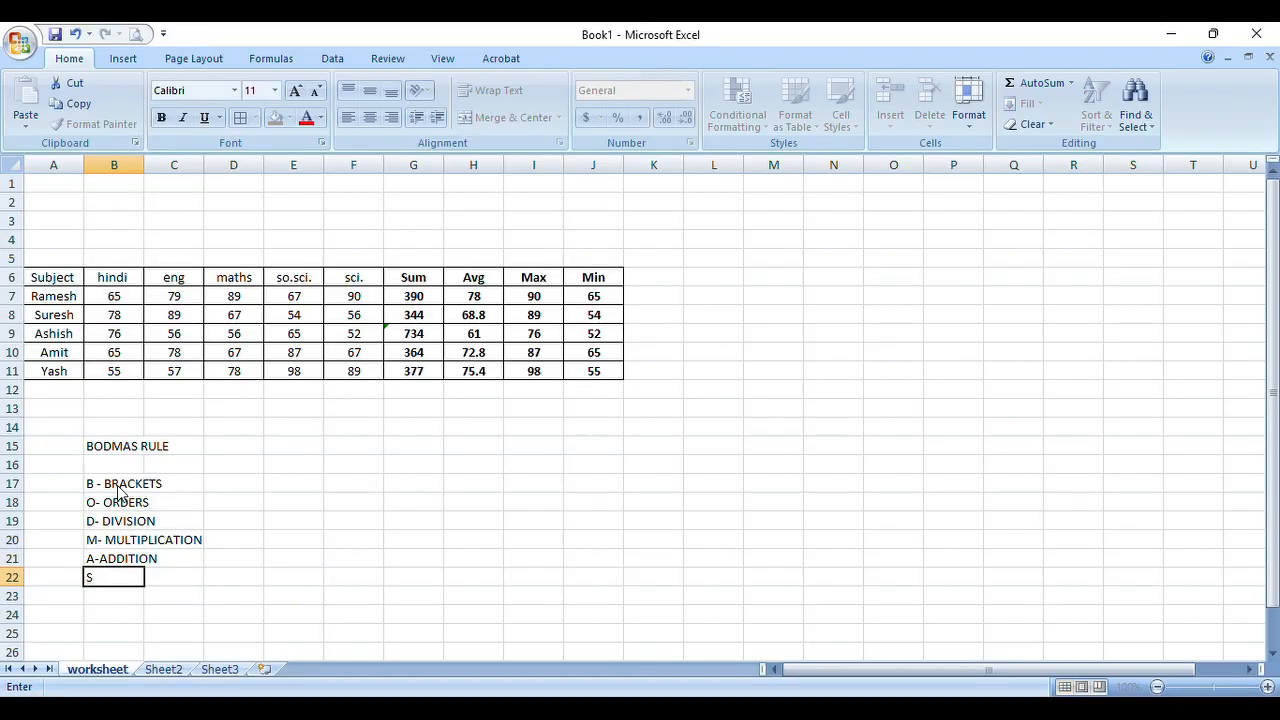
pyautogui.write('- SUBSTRACTION')
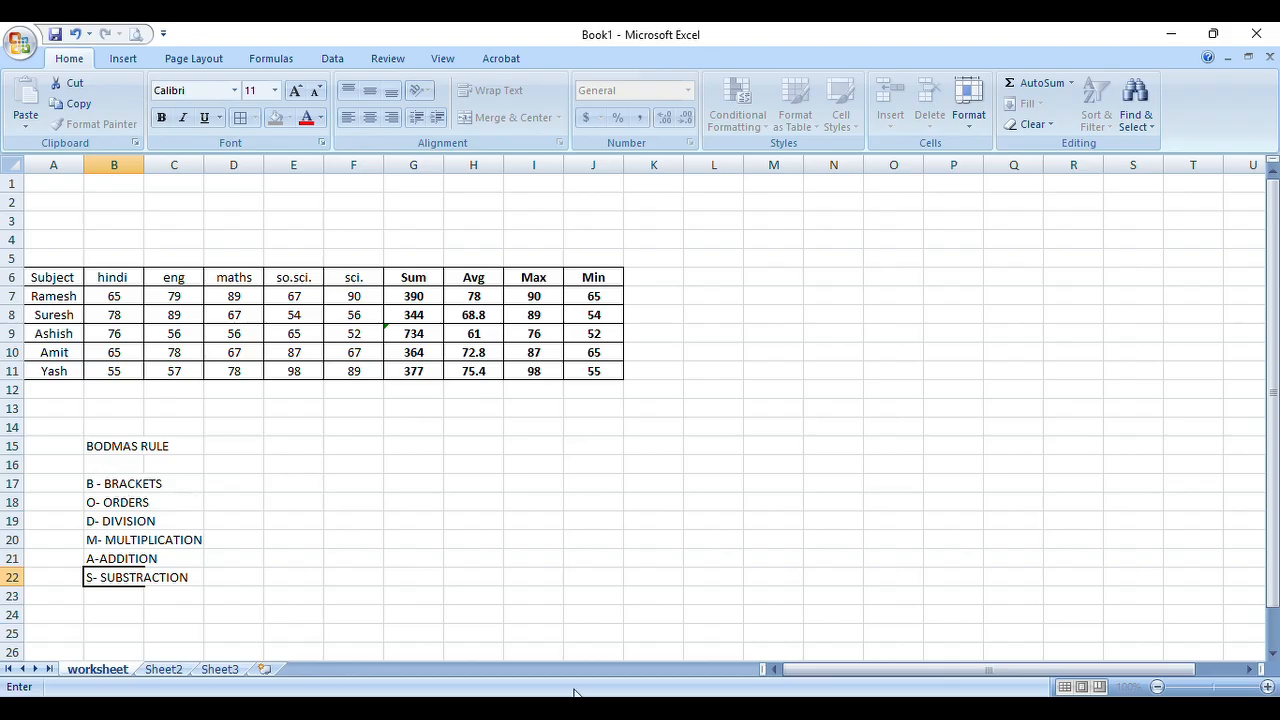
pyautogui.click(532, 556)
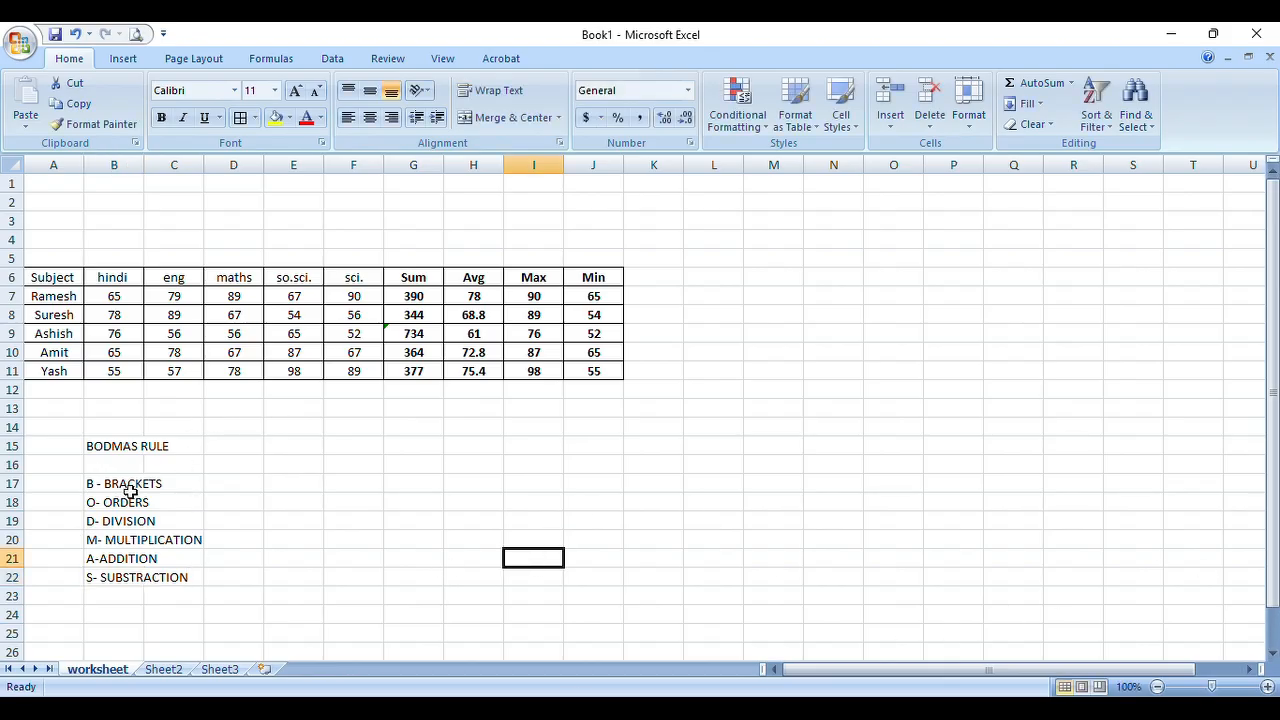
# Make the BODMAS list in B17:C23 bold
pyautogui.moveTo(113, 480); pyautogui.dragTo(150, 595)
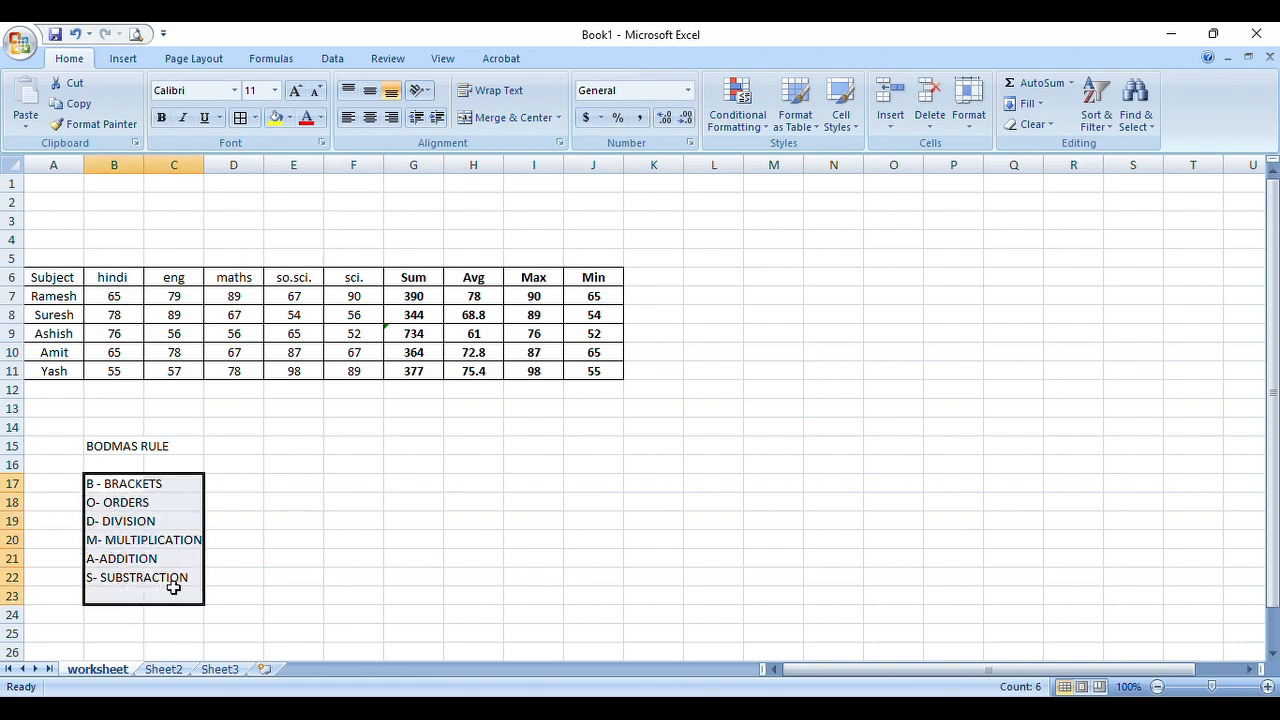
pyautogui.click(161, 118)
pyautogui.click(334, 478)
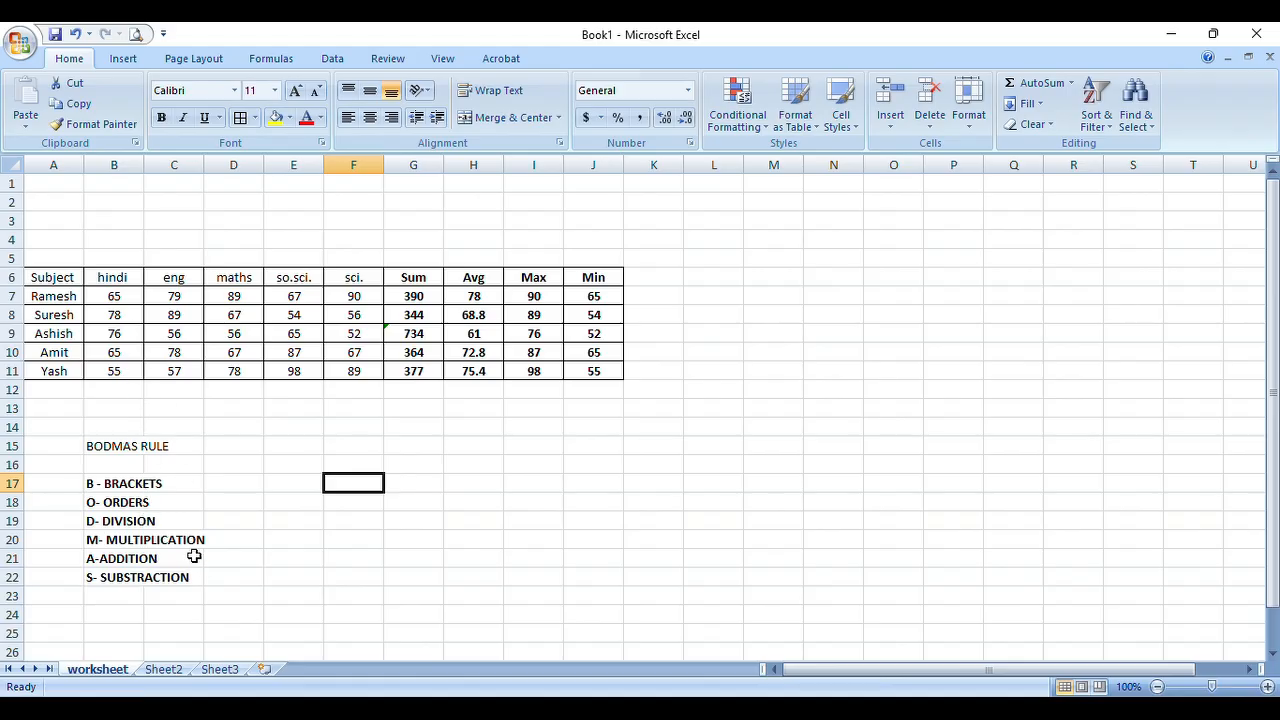
# Enter the example expression 6+2*(5-3) as plain text in cell I16
pyautogui.click(533, 463)
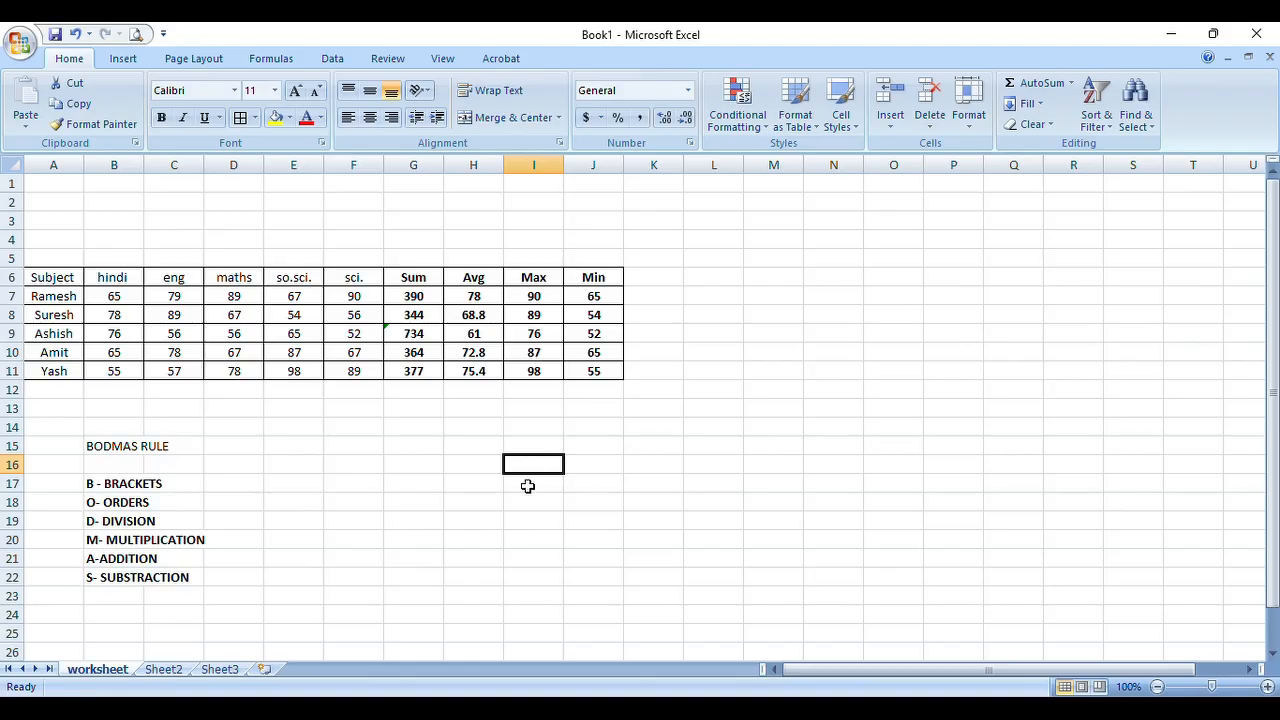
pyautogui.write('6')
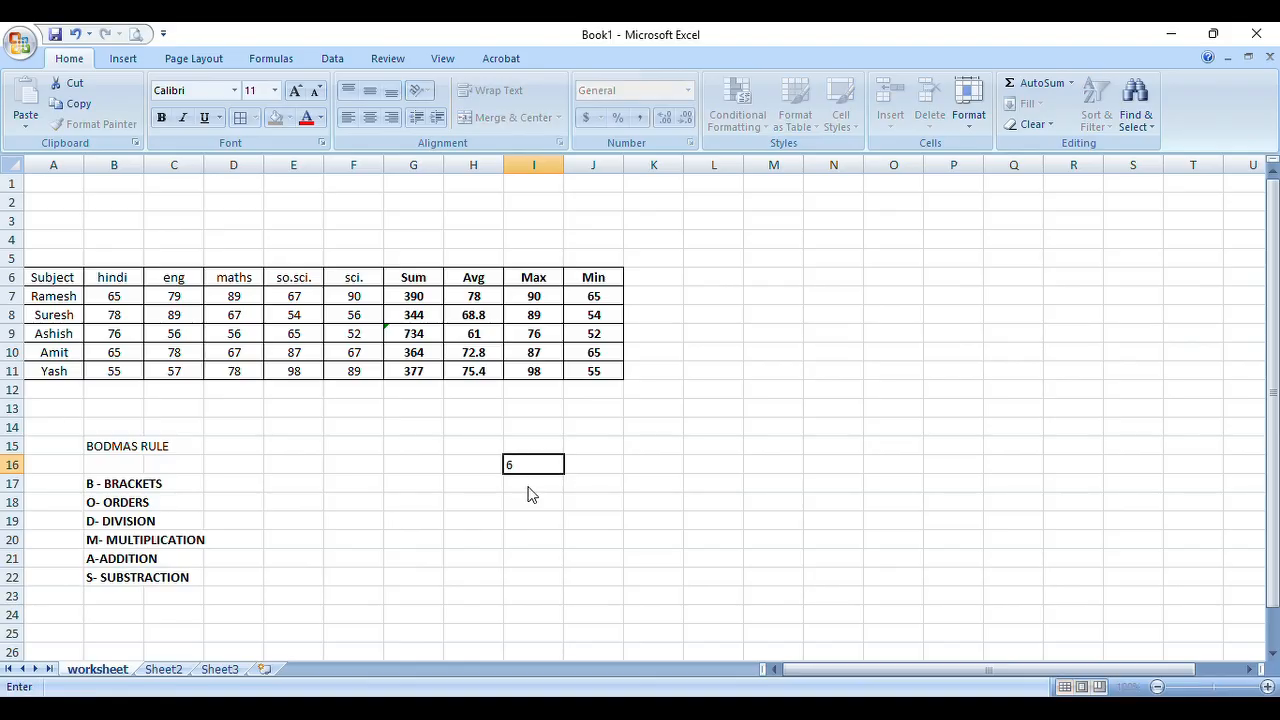
pyautogui.write('+2*(5-3)')
pyautogui.click(543, 540)
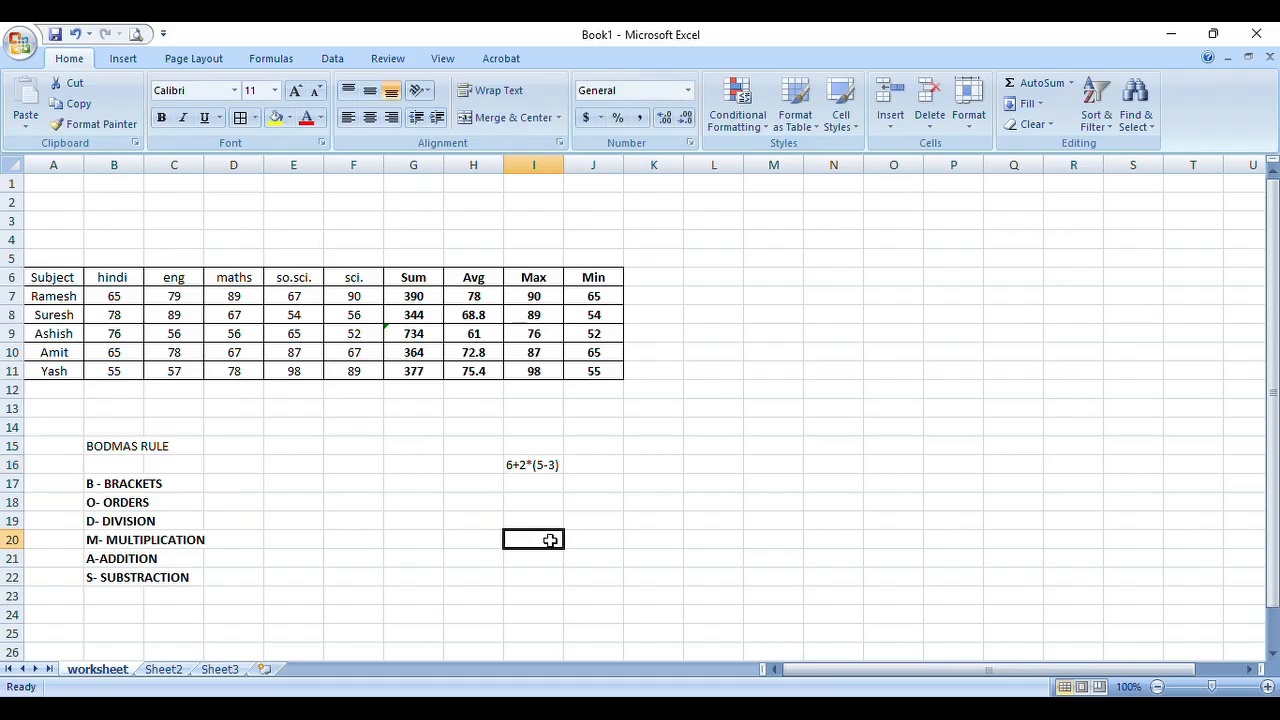
pyautogui.click(556, 467)
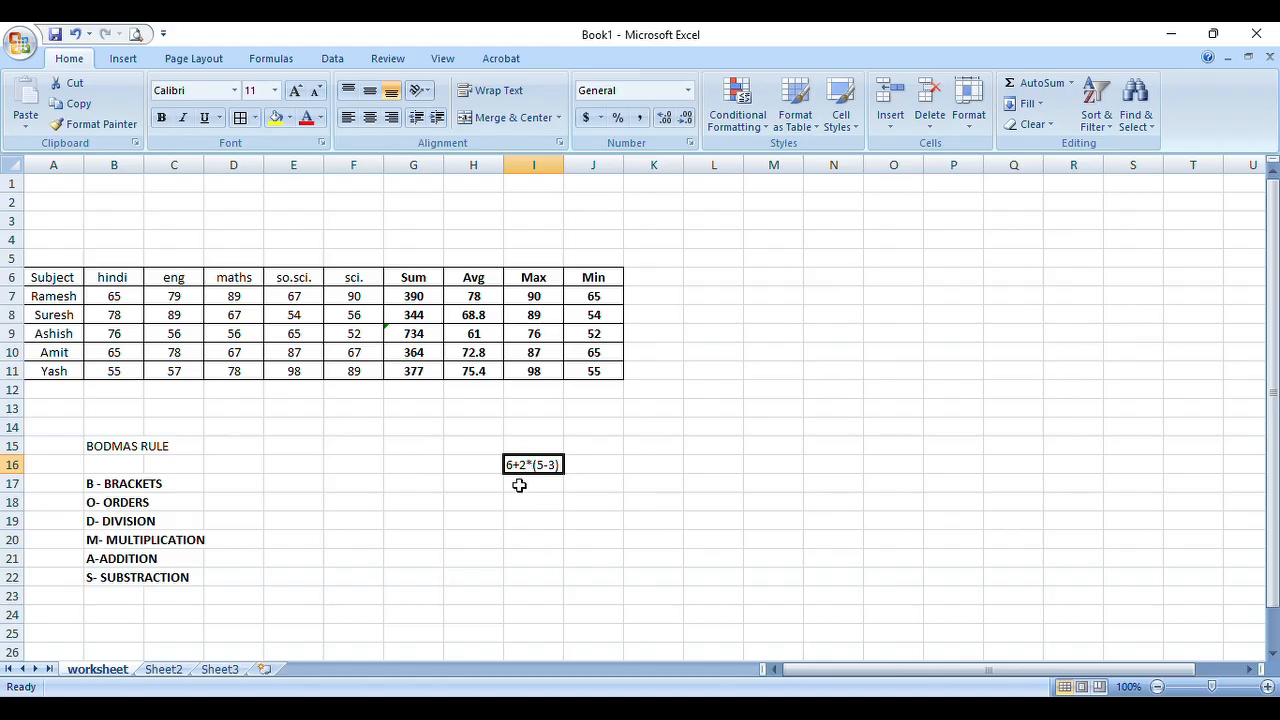
pyautogui.click(521, 486)
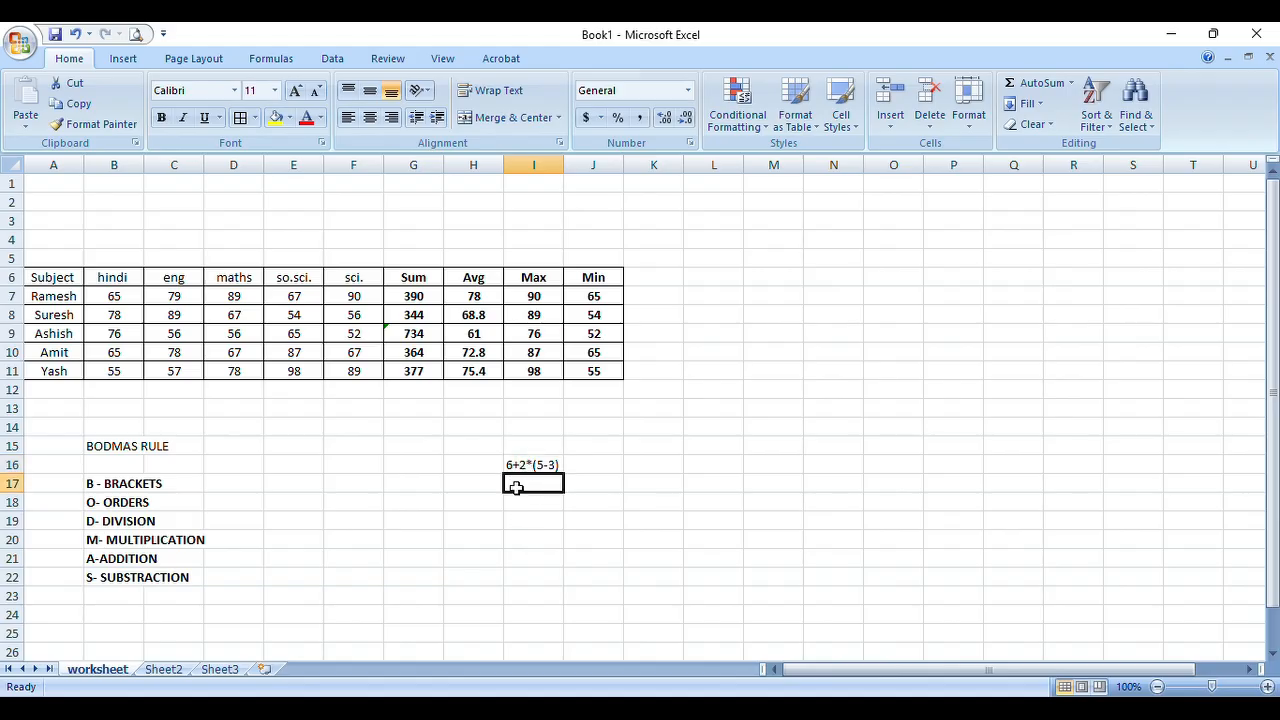
pyautogui.click(548, 541)
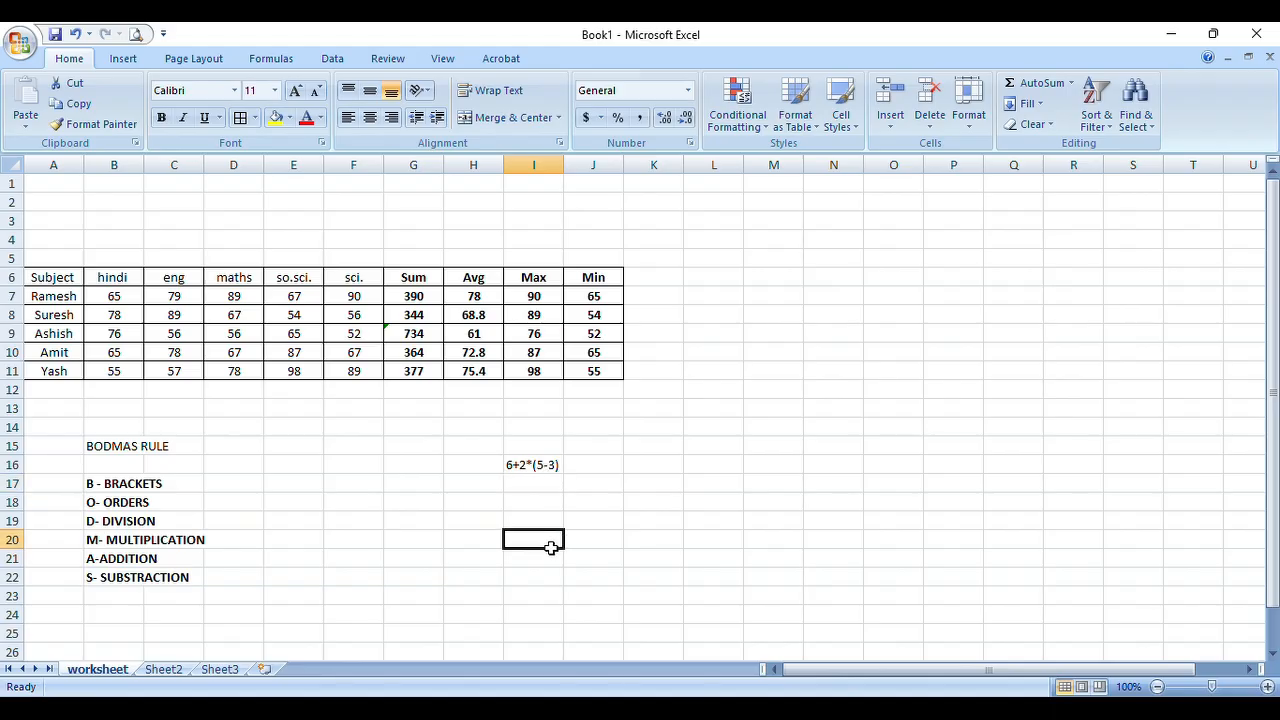
pyautogui.click(532, 468)
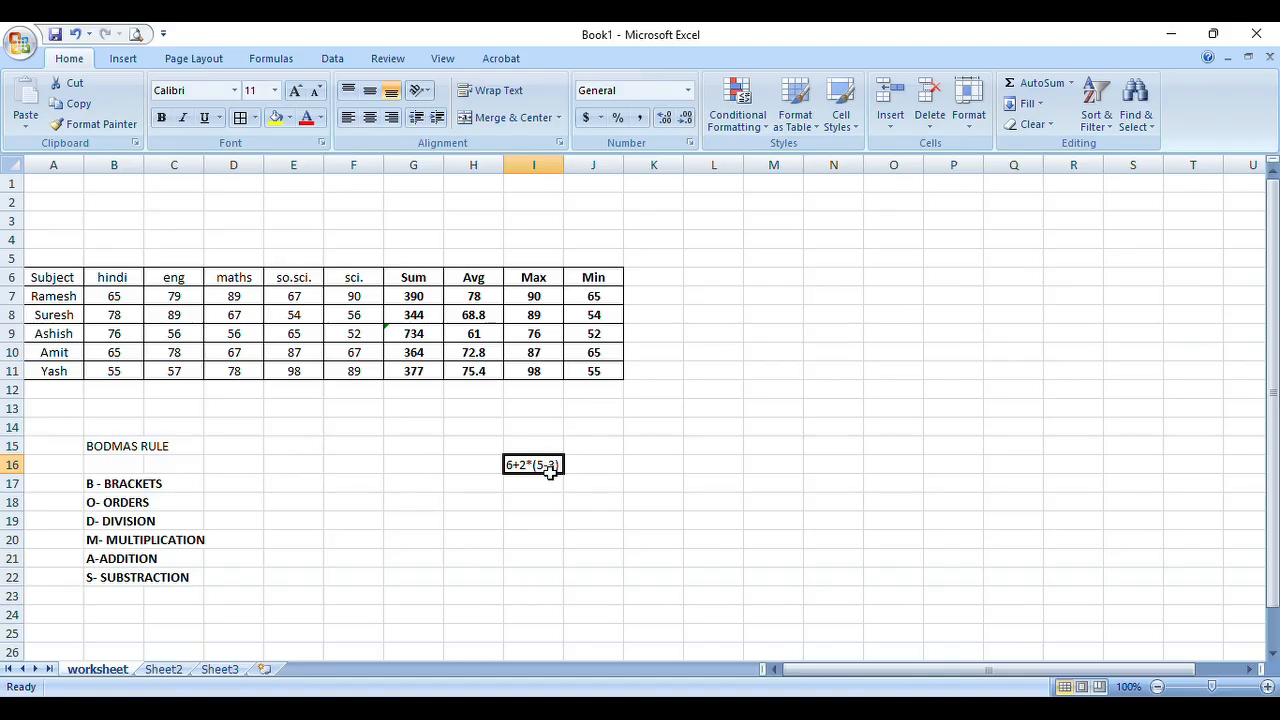
pyautogui.click(521, 505)
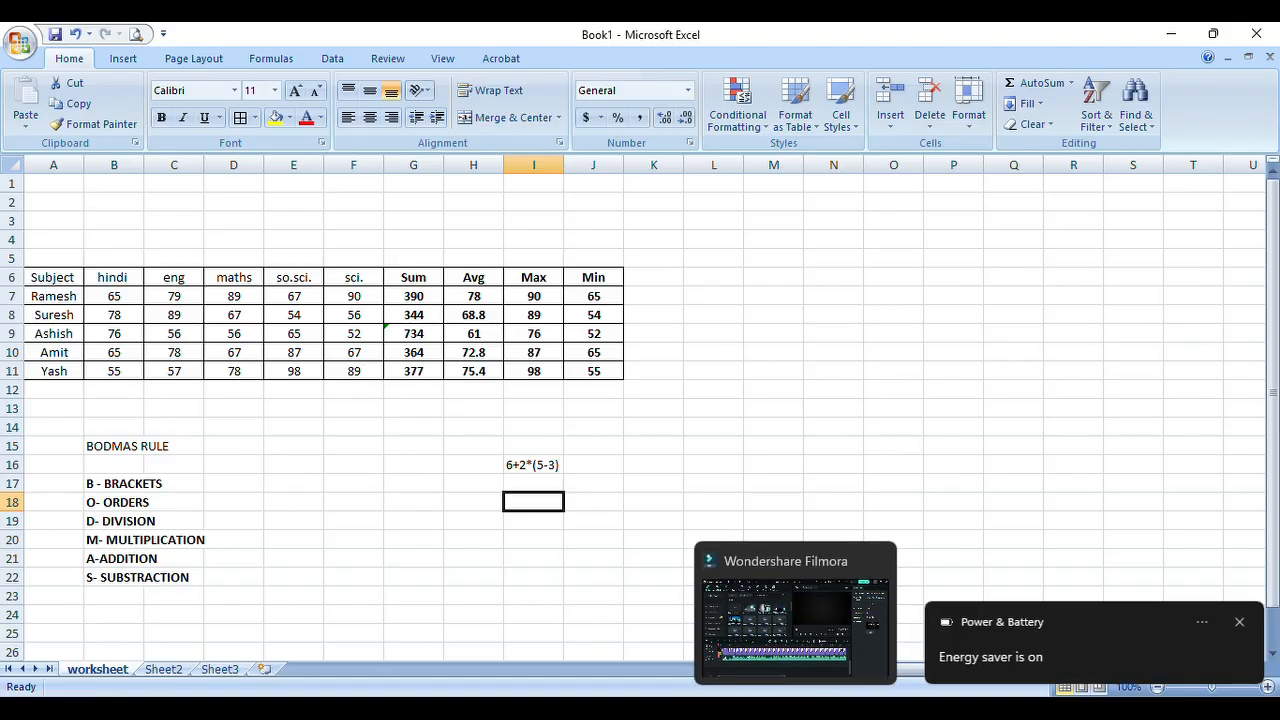
pyautogui.write('(')
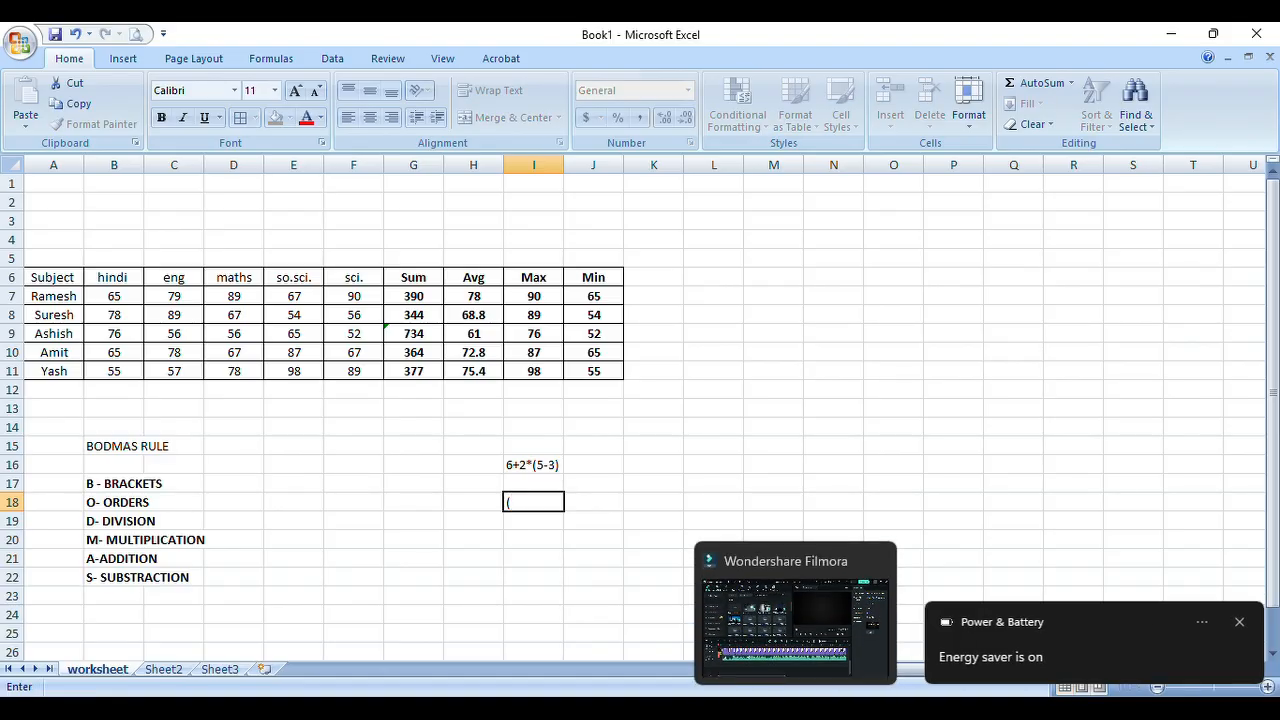
pyautogui.click(754, 442)
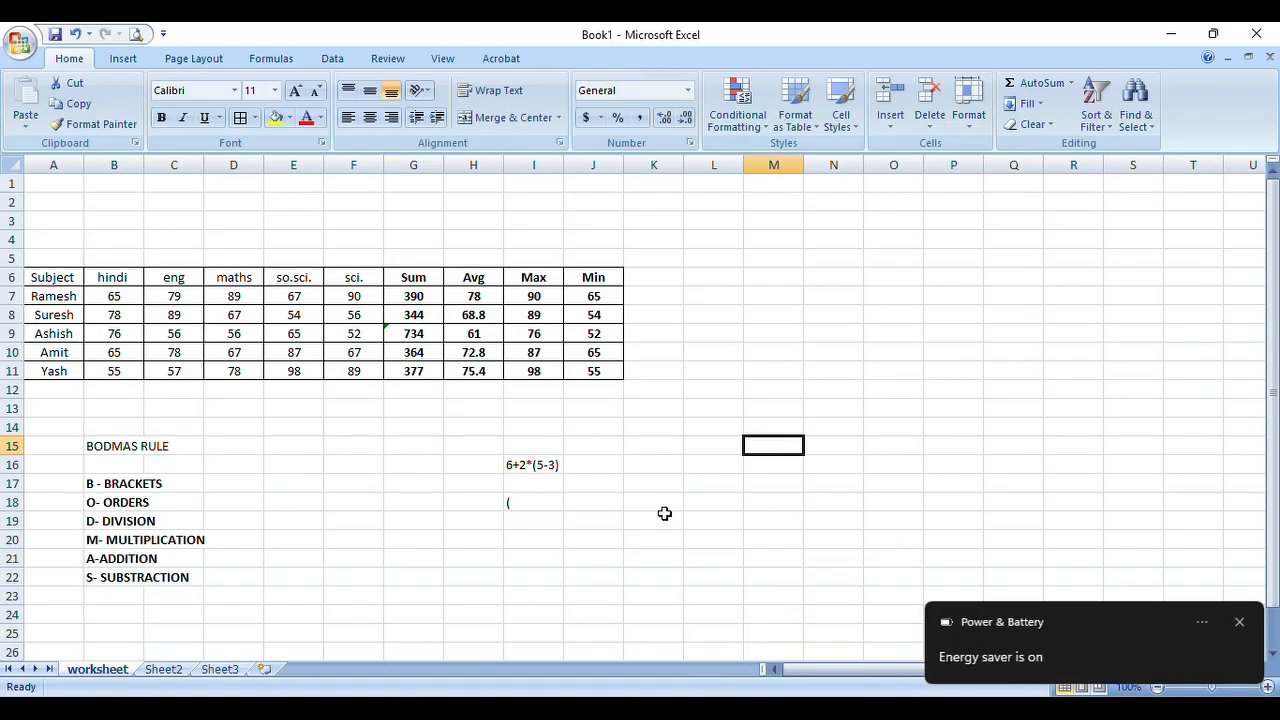
pyautogui.click(548, 510)
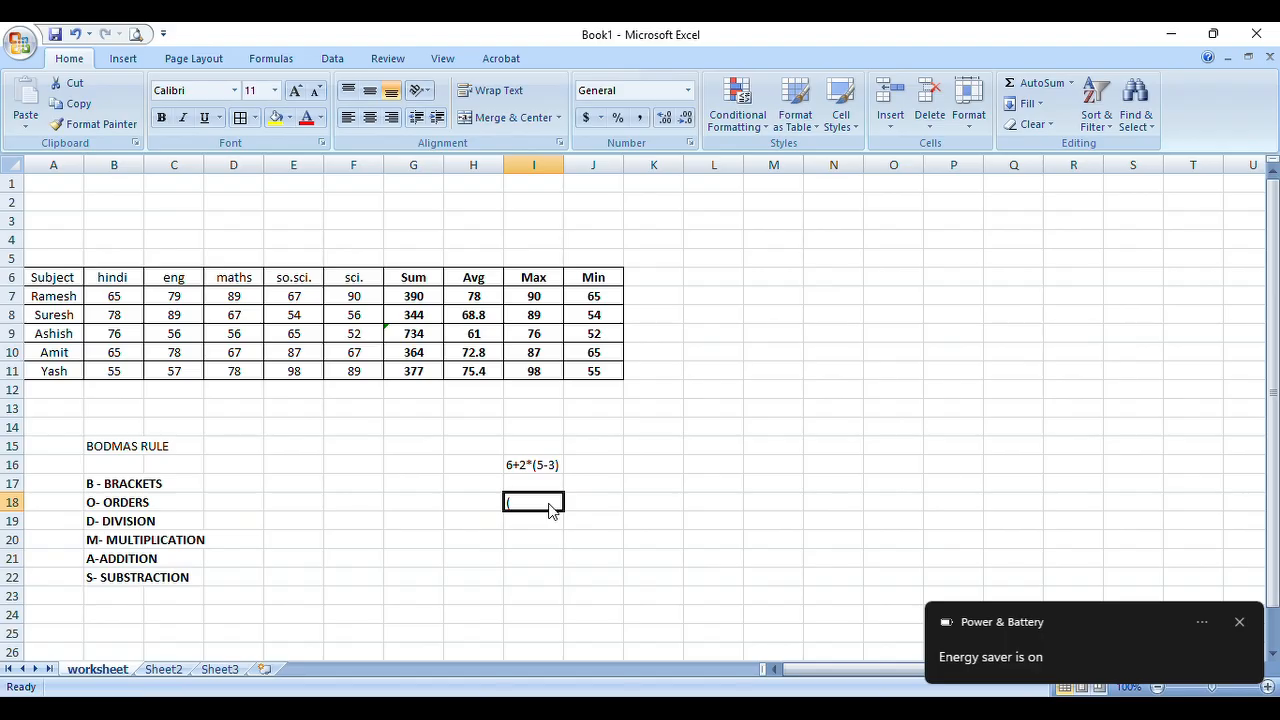
pyautogui.press('Tab')
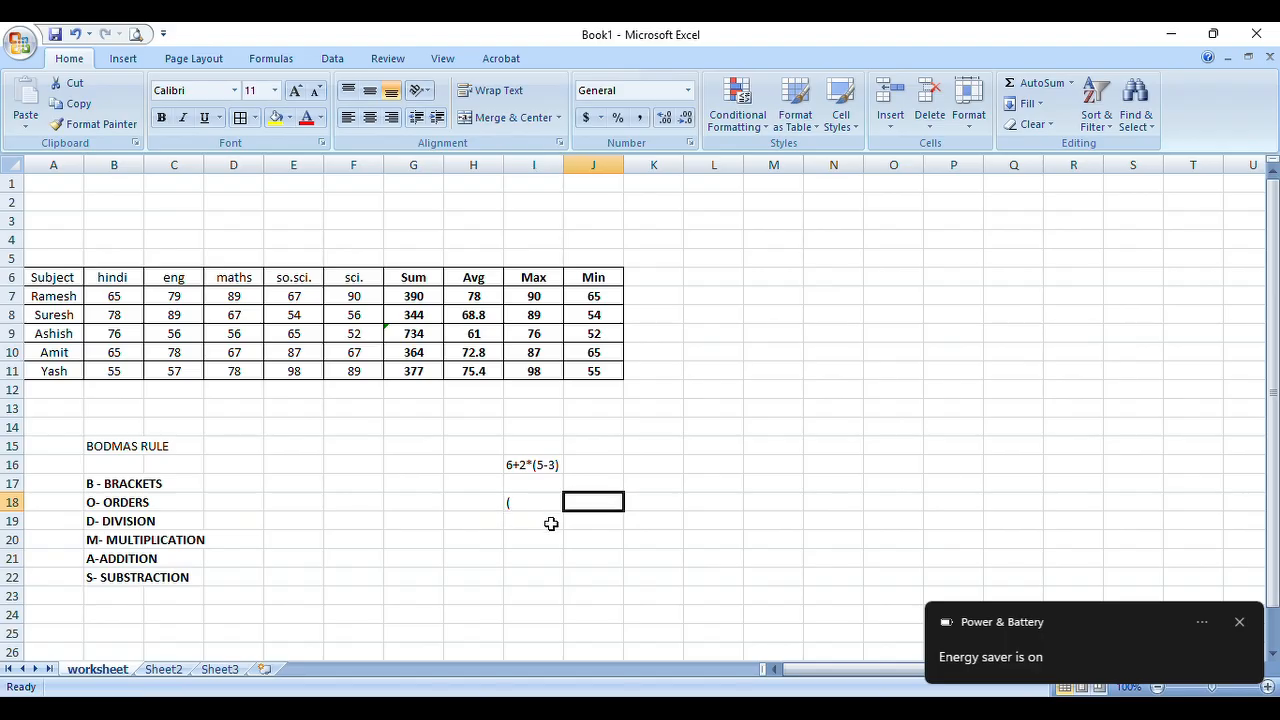
# Enter the bracket calculation (5-3) = 2 as text in cell I18, replacing the stray opening bracket
pyautogui.click(545, 507)
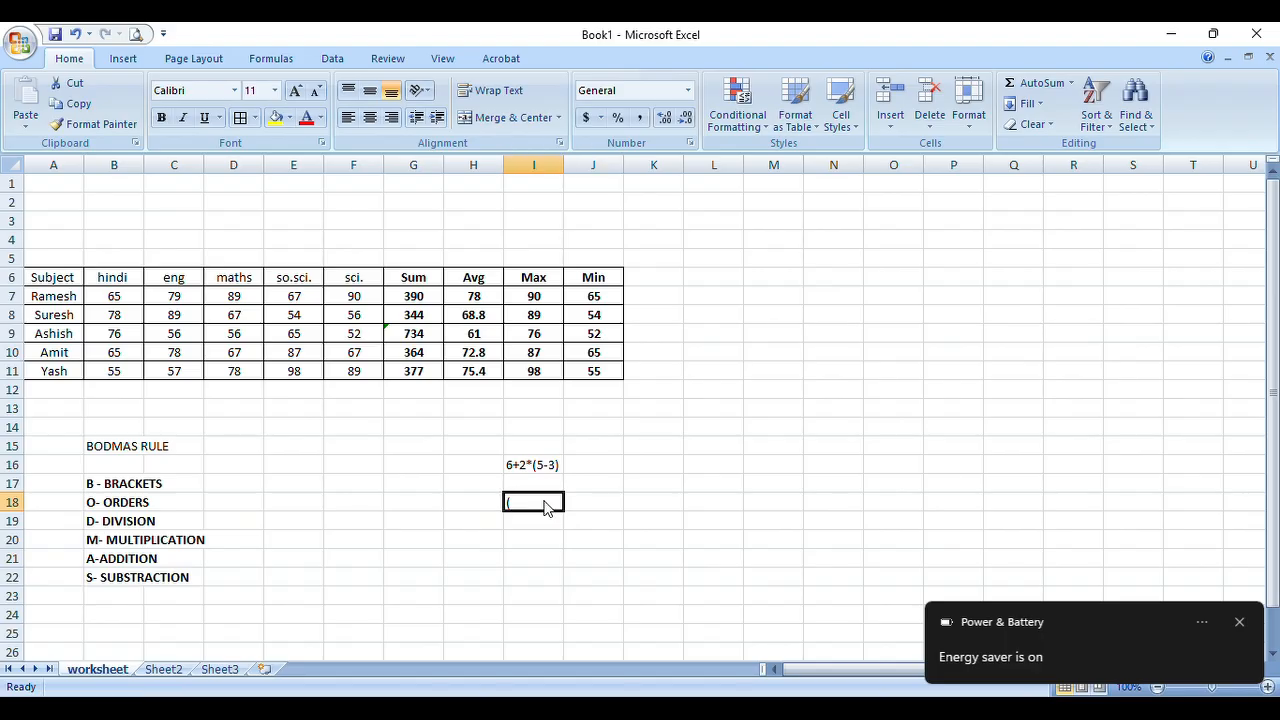
pyautogui.press('BackSpace')
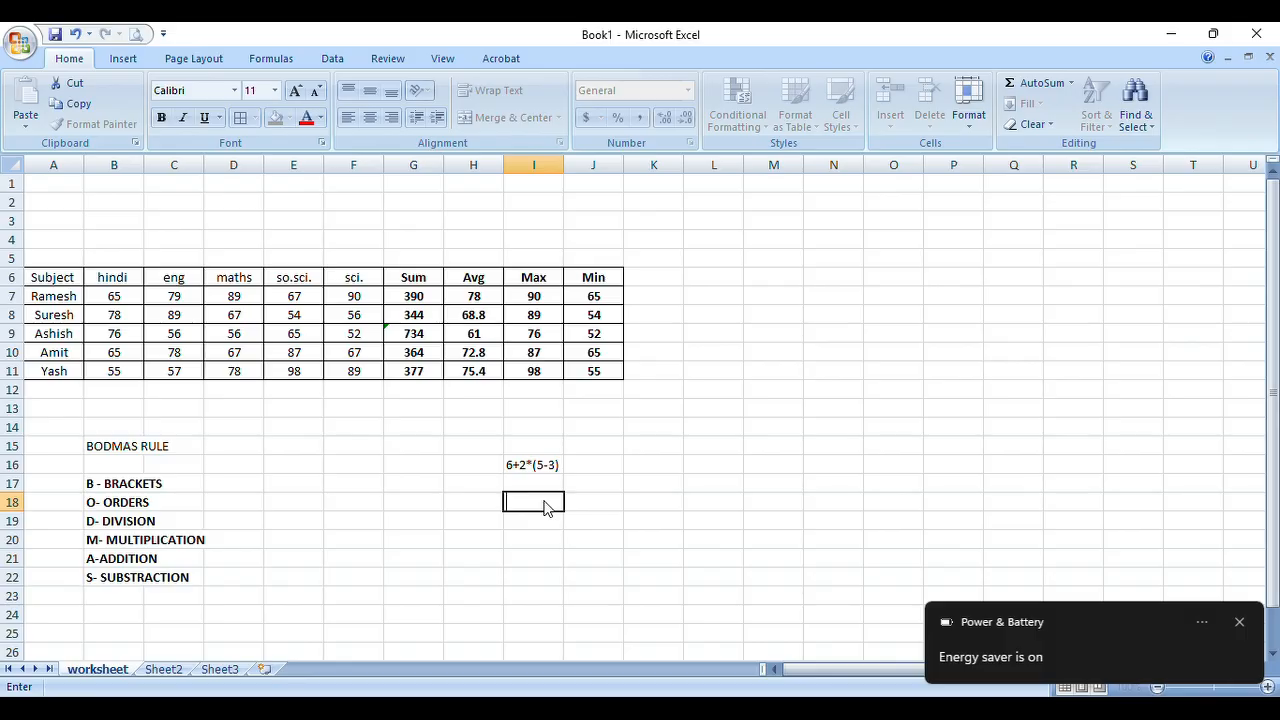
pyautogui.write('(5-')
pyautogui.write('3)')
pyautogui.write('= 2')
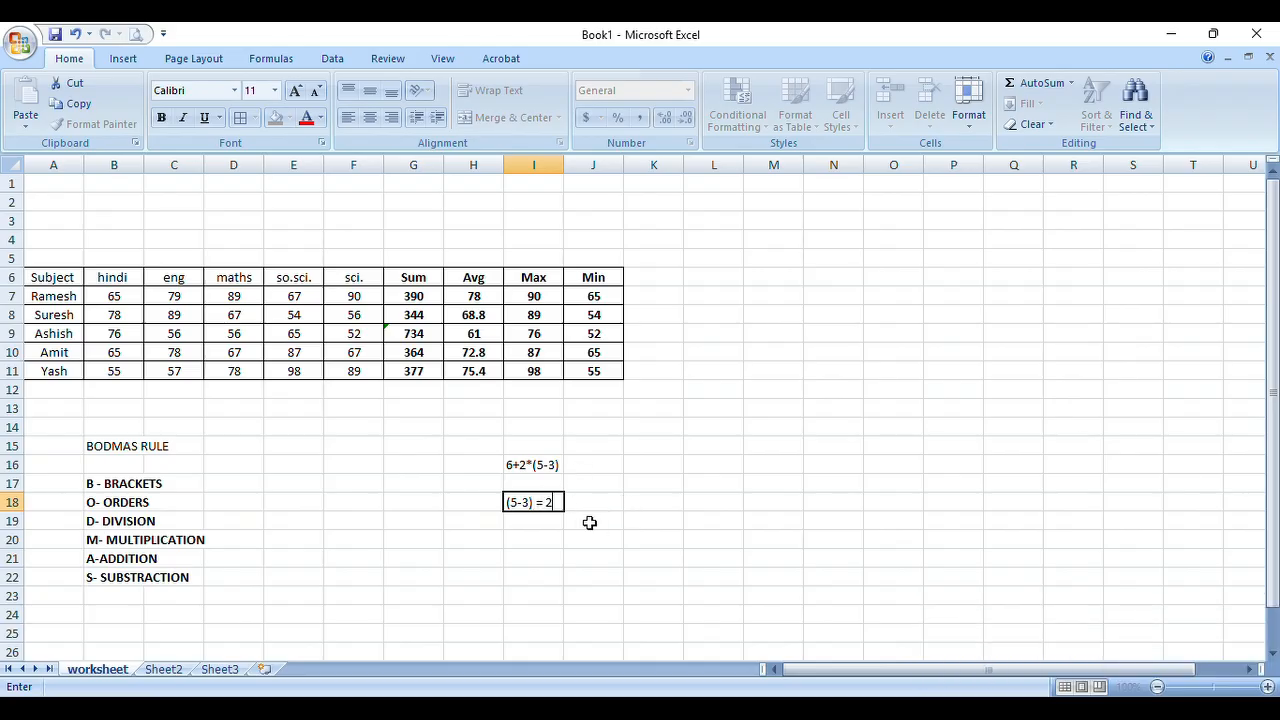
pyautogui.click(540, 526)
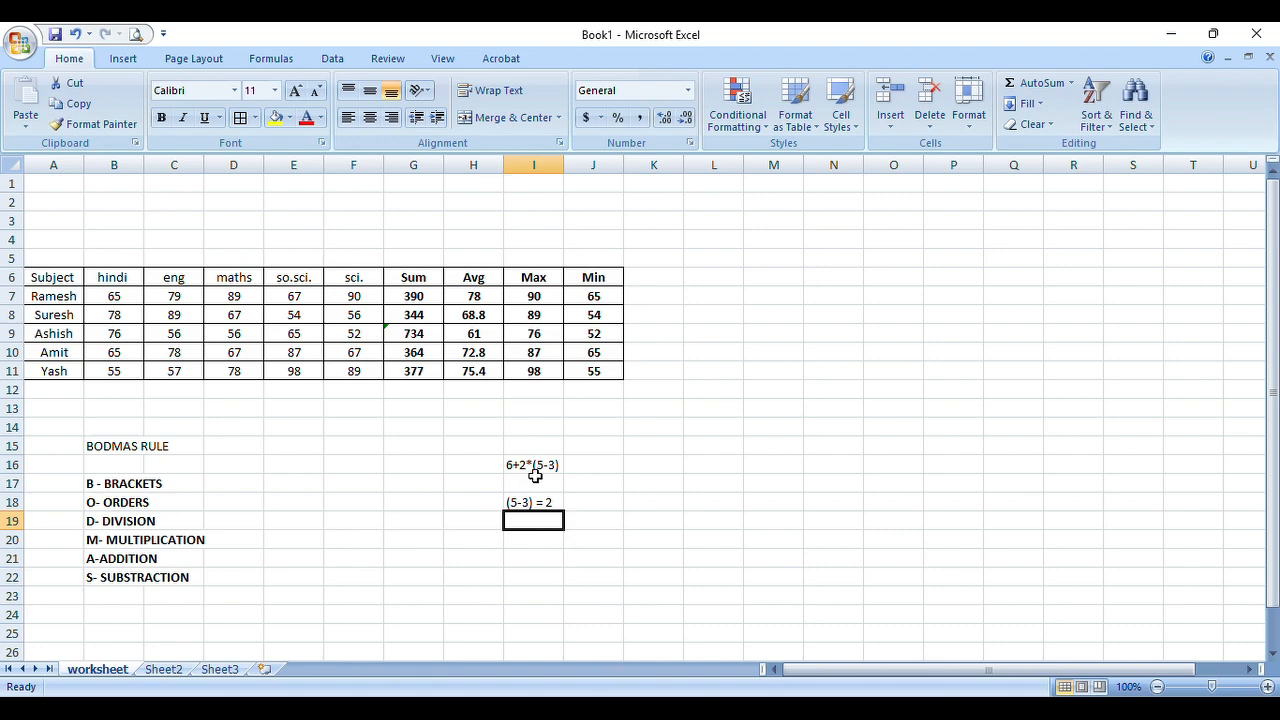
# Enter the multiplication step 2*2= 4 as text in cell I21
pyautogui.click(519, 556)
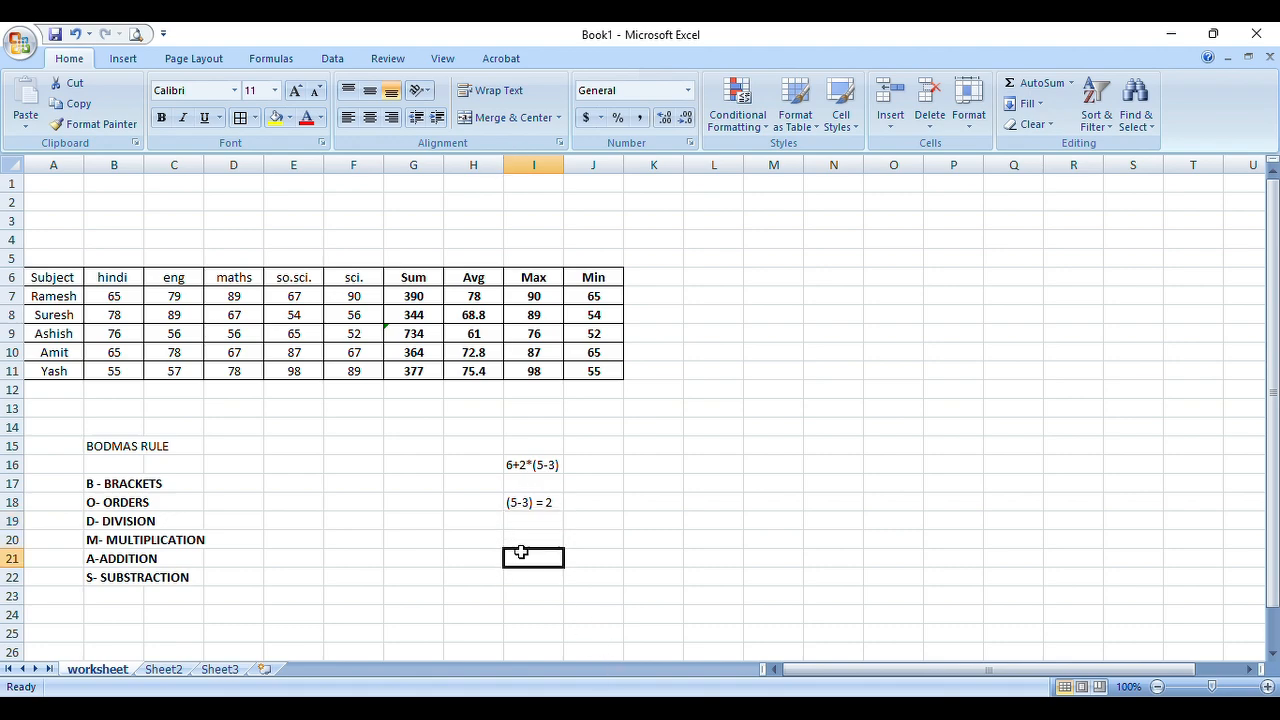
pyautogui.write('2')
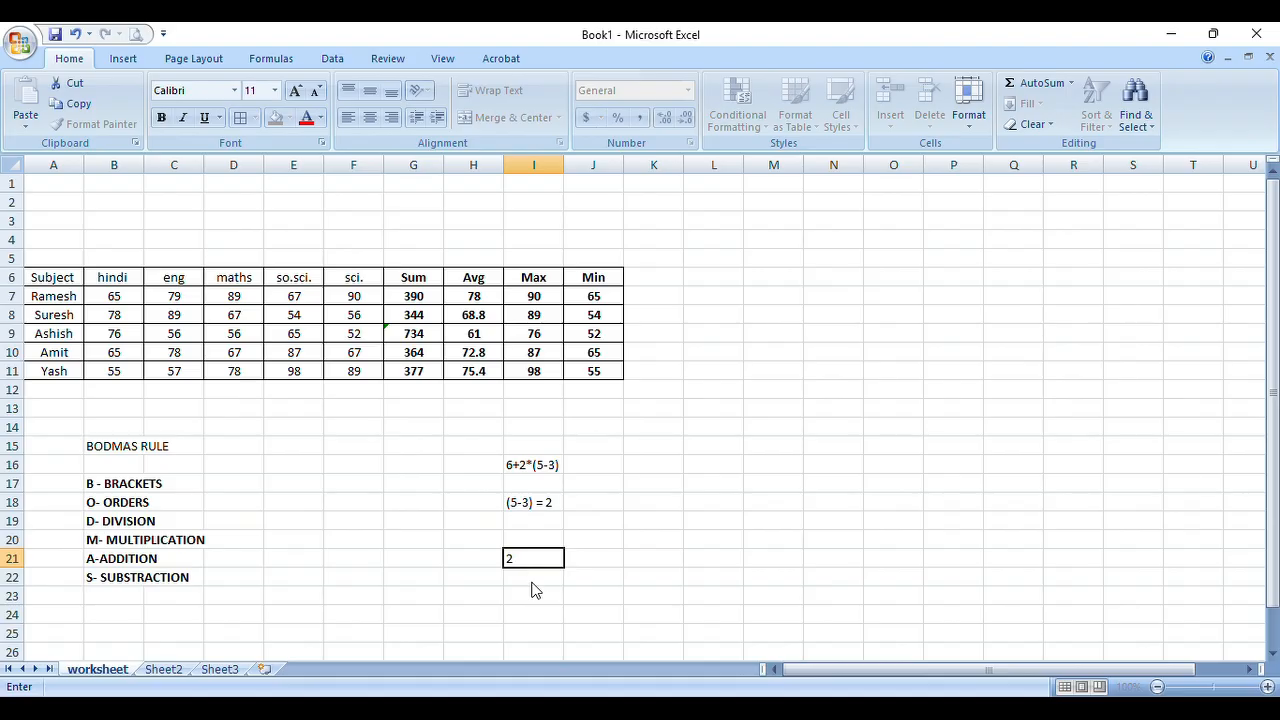
pyautogui.write('*2= 4')
pyautogui.click(533, 614)
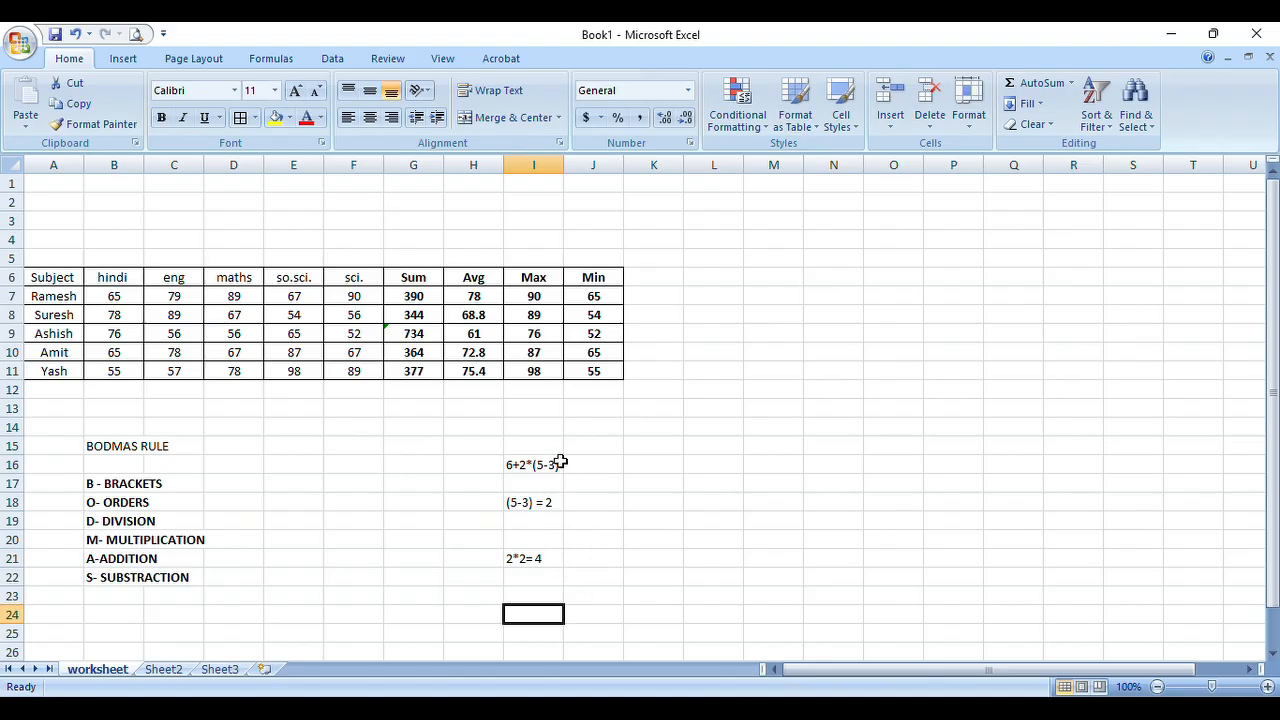
# Enter the final addition step 6+4=10 as text in cell I23
pyautogui.click(541, 597)
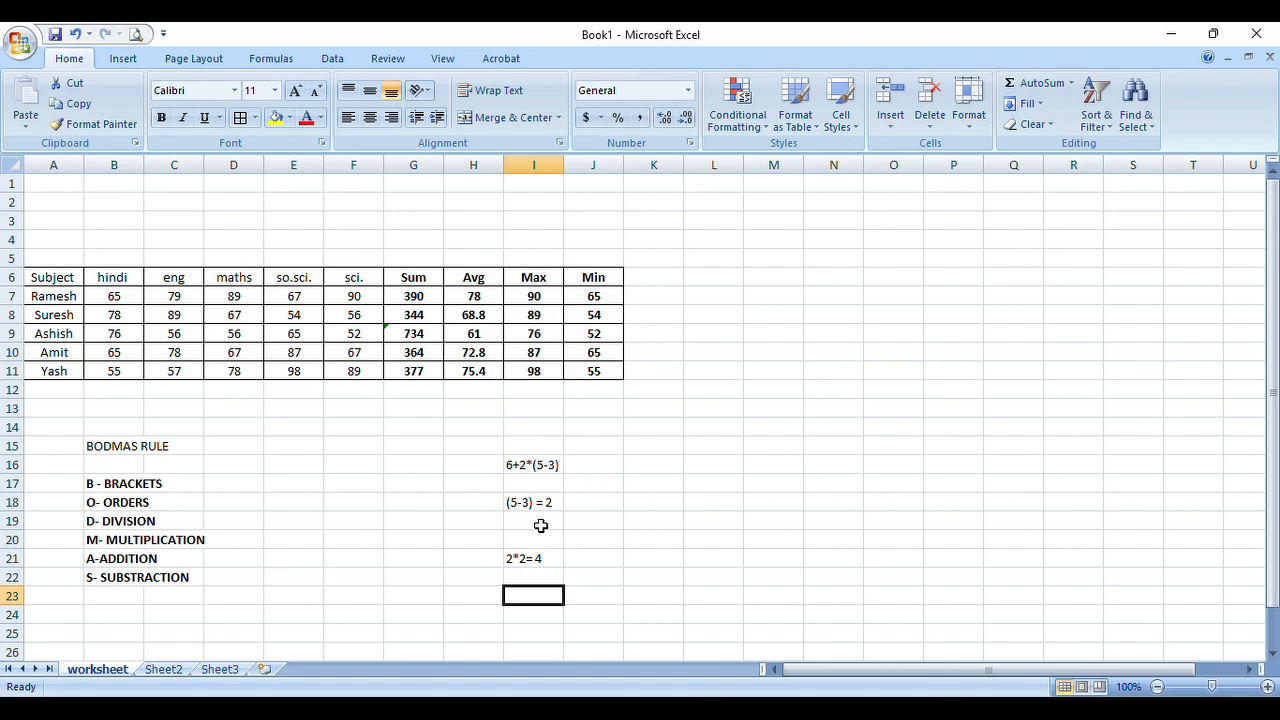
pyautogui.write('6')
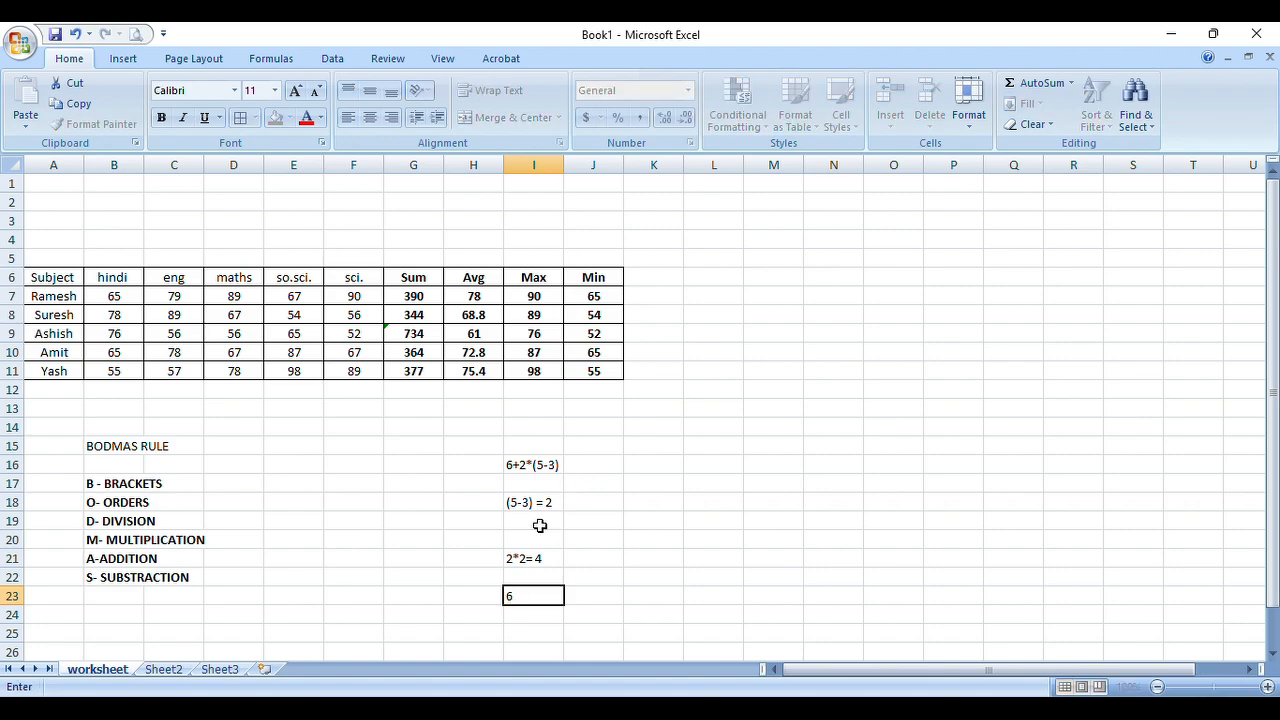
pyautogui.write('+4=10')
pyautogui.click(544, 469)
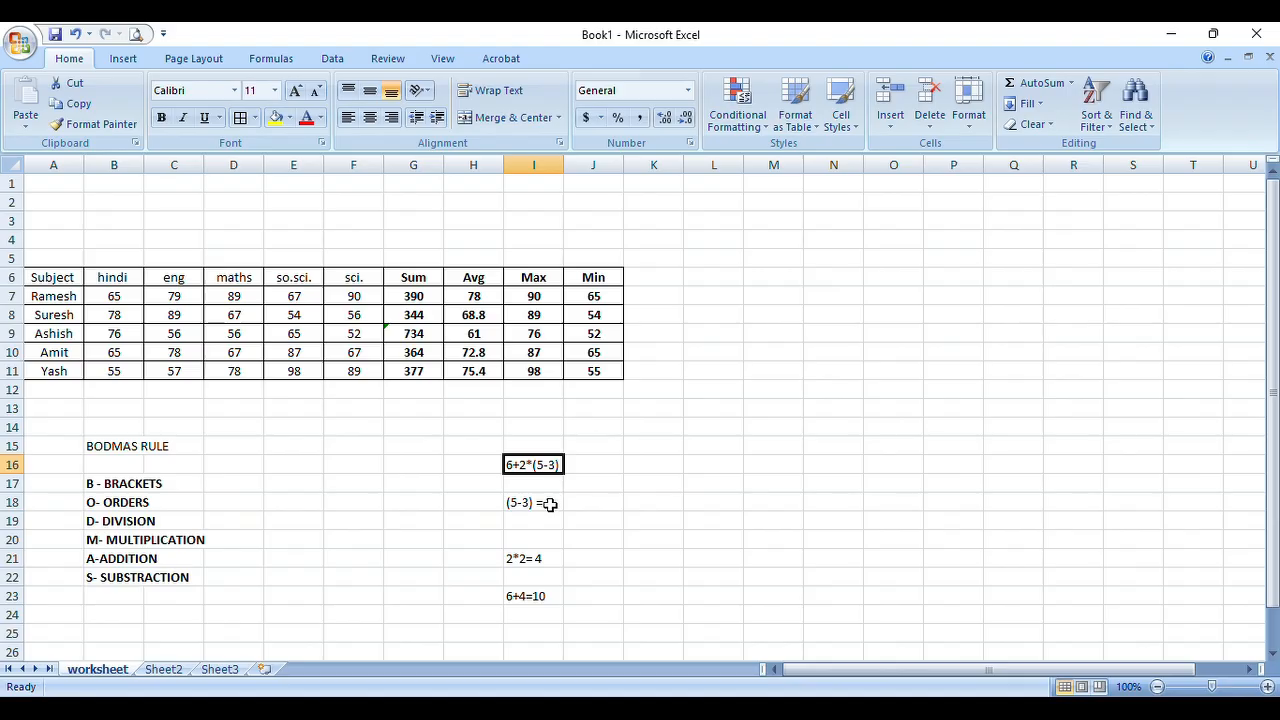
# Compare the example expression in I16 with the subtraction and brackets entries of the BODMAS list
pyautogui.click(147, 583)
pyautogui.click(140, 580)
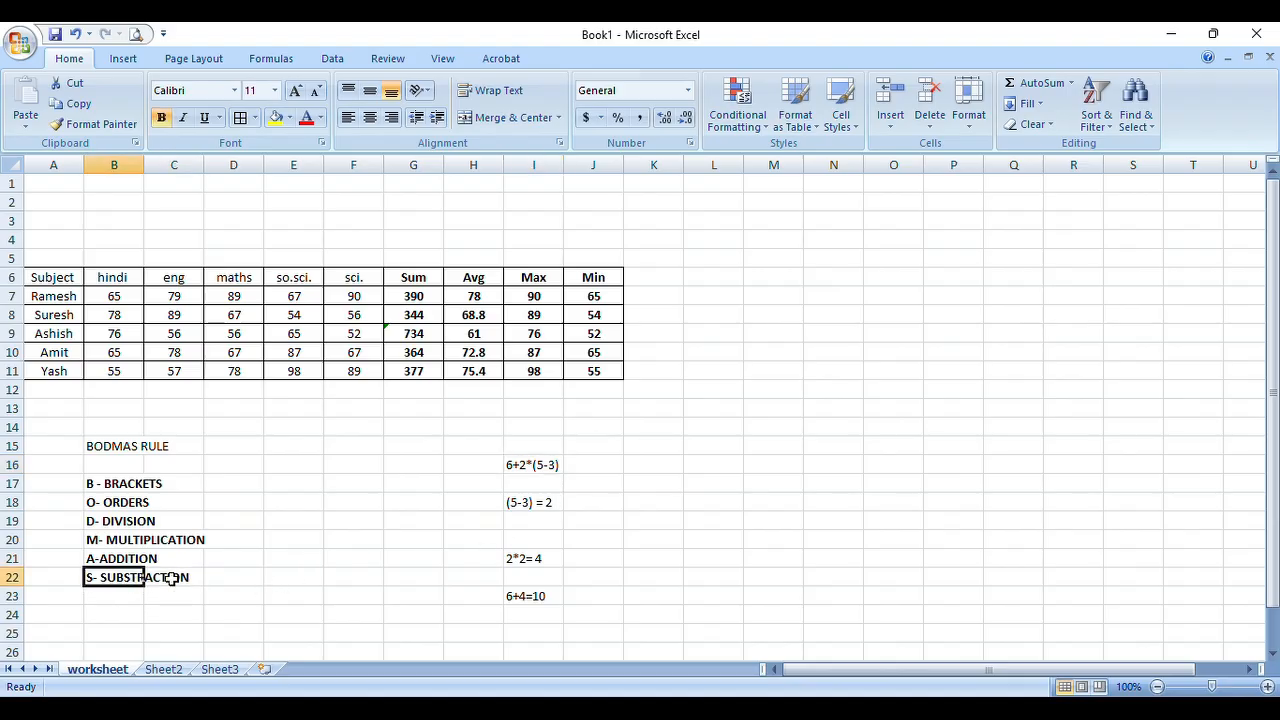
pyautogui.click(172, 580)
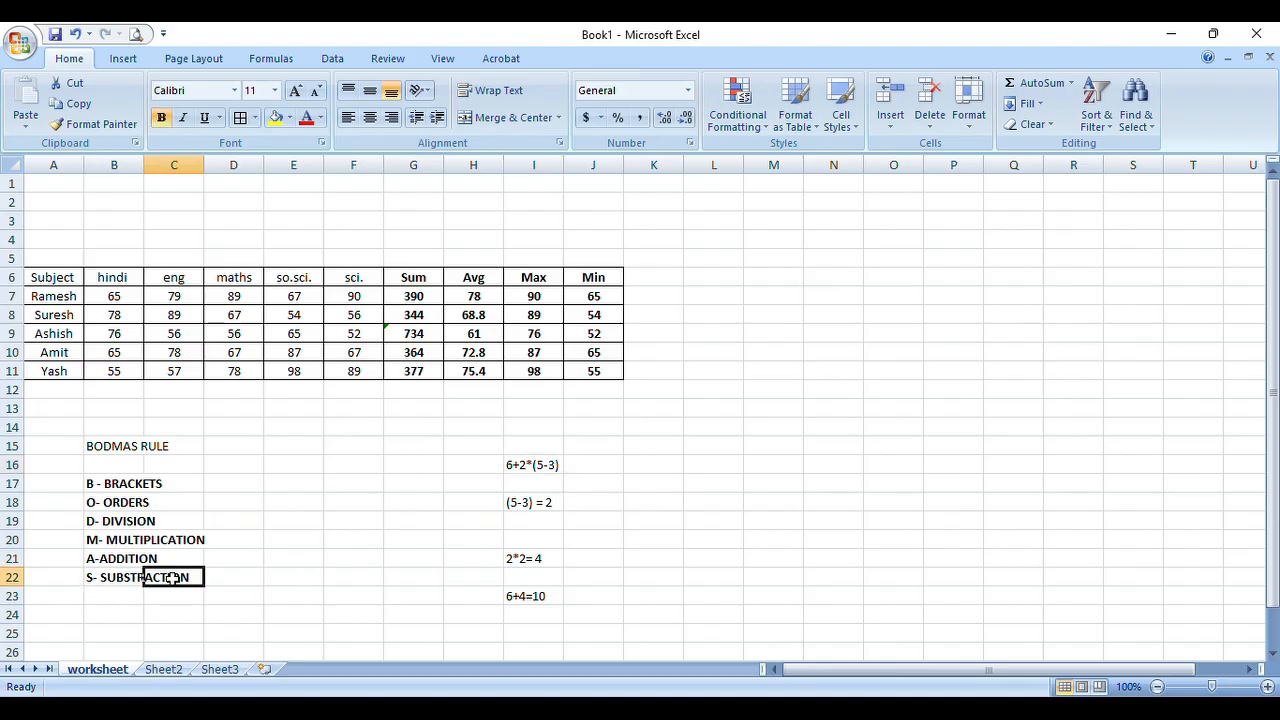
pyautogui.click(540, 467)
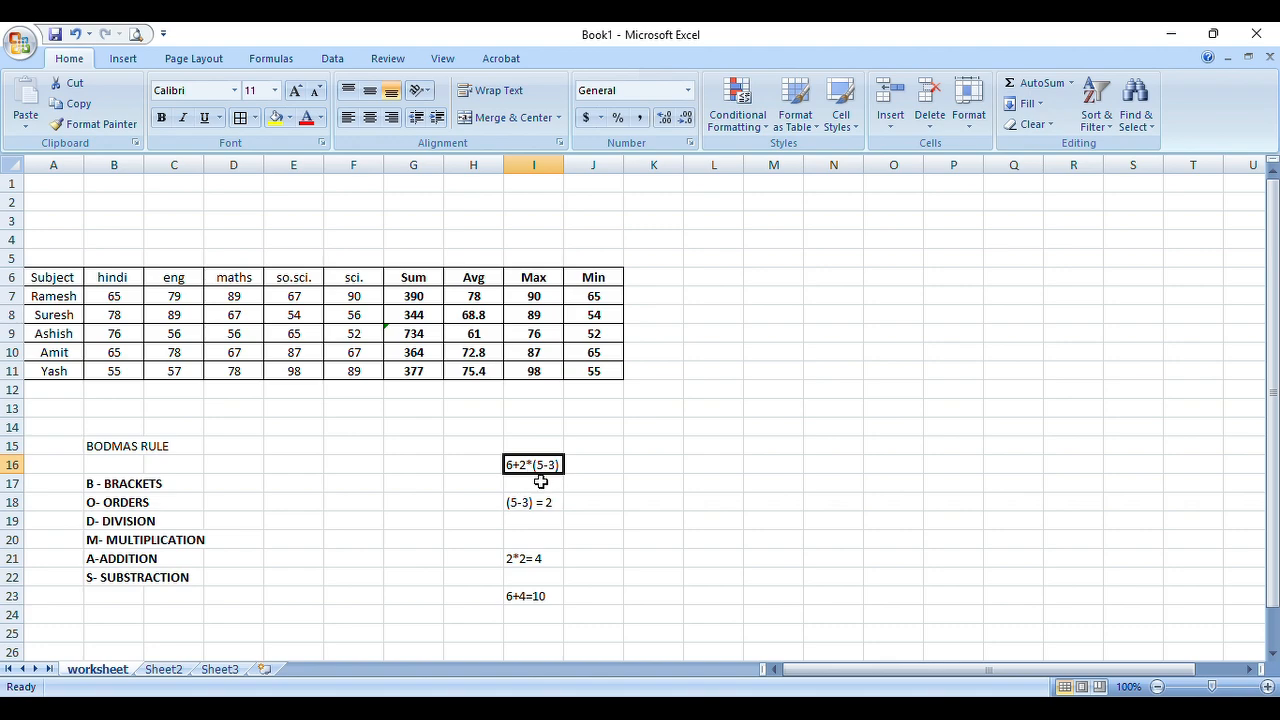
pyautogui.click(143, 486)
pyautogui.click(151, 486)
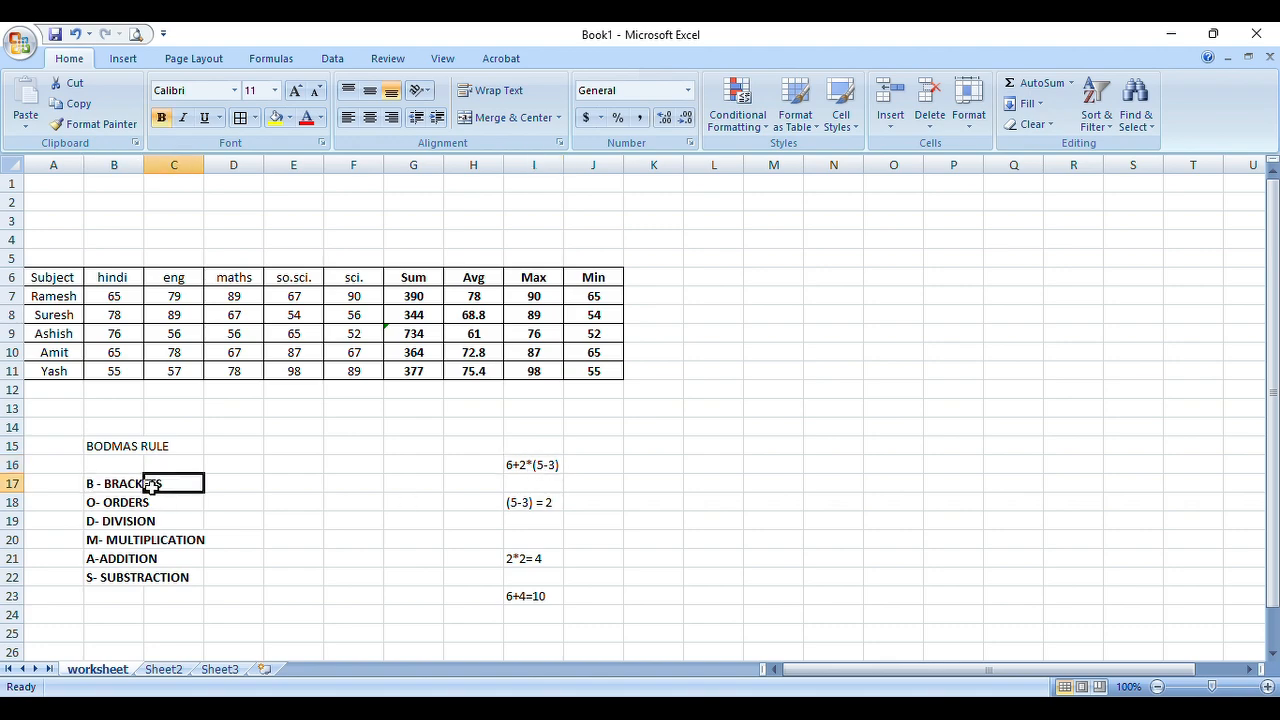
pyautogui.click(134, 485)
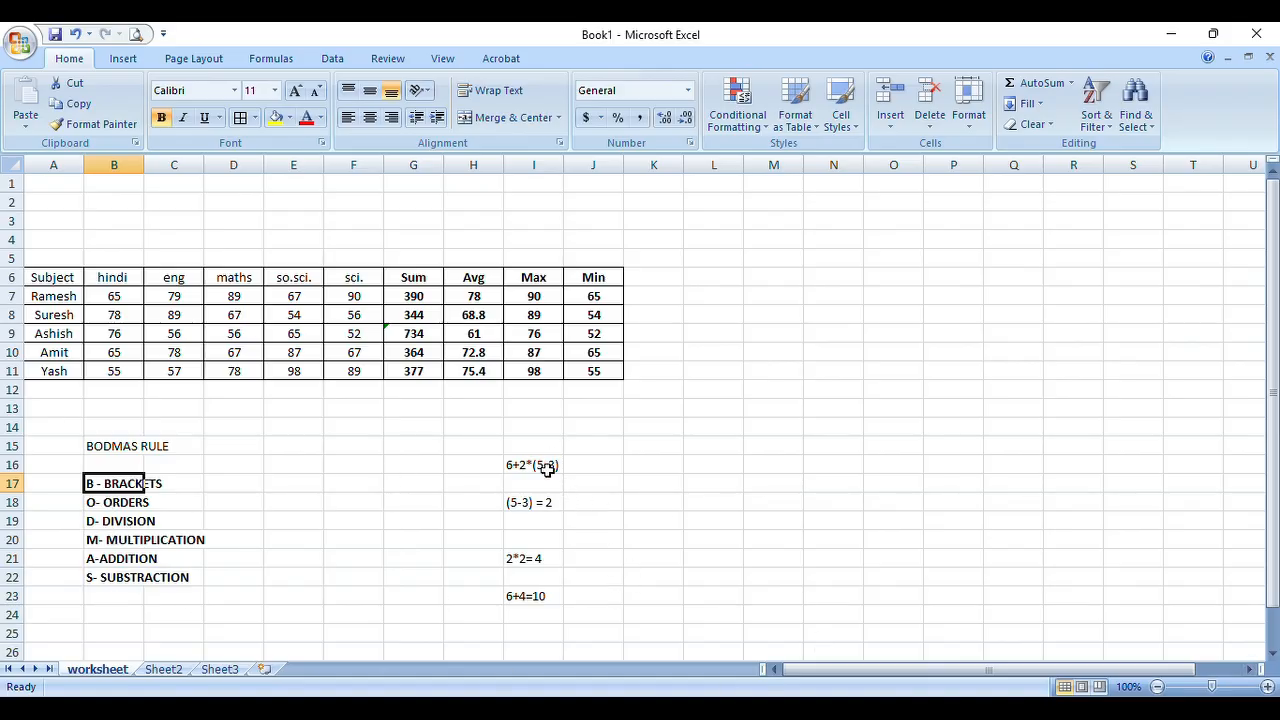
# Make the final result line in cell I23 bold
pyautogui.click(544, 597)
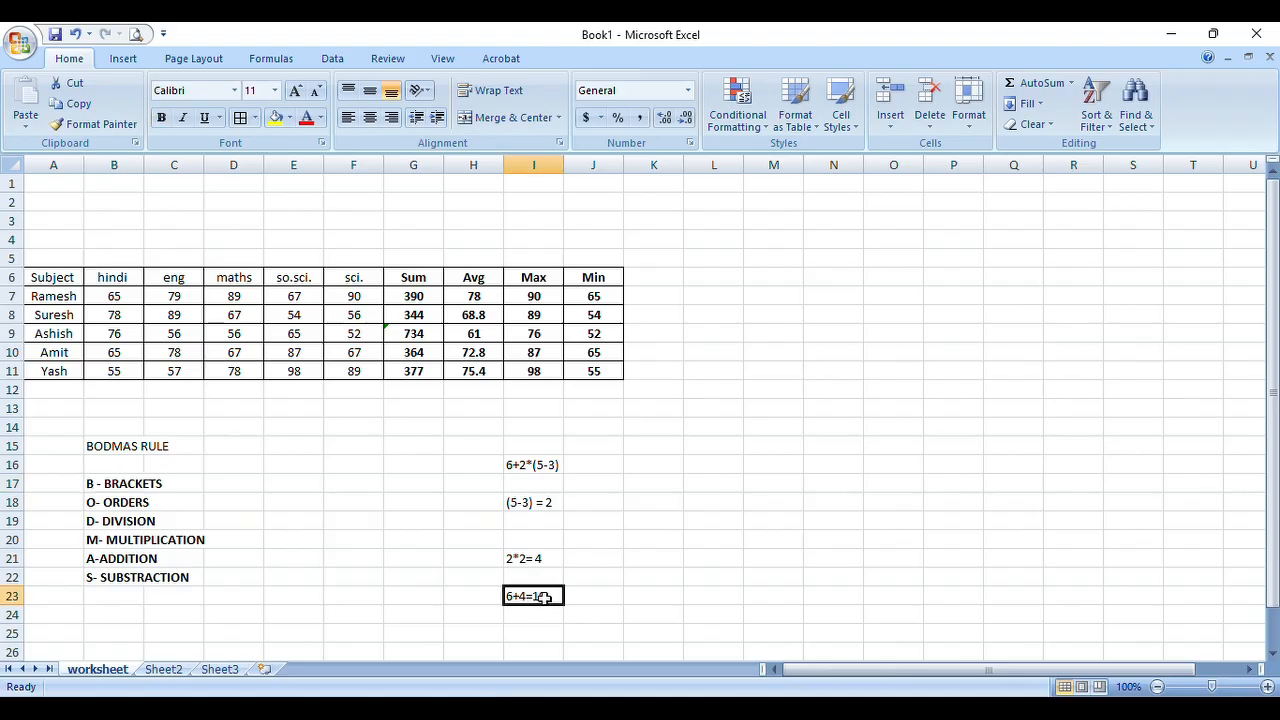
pyautogui.click(161, 118)
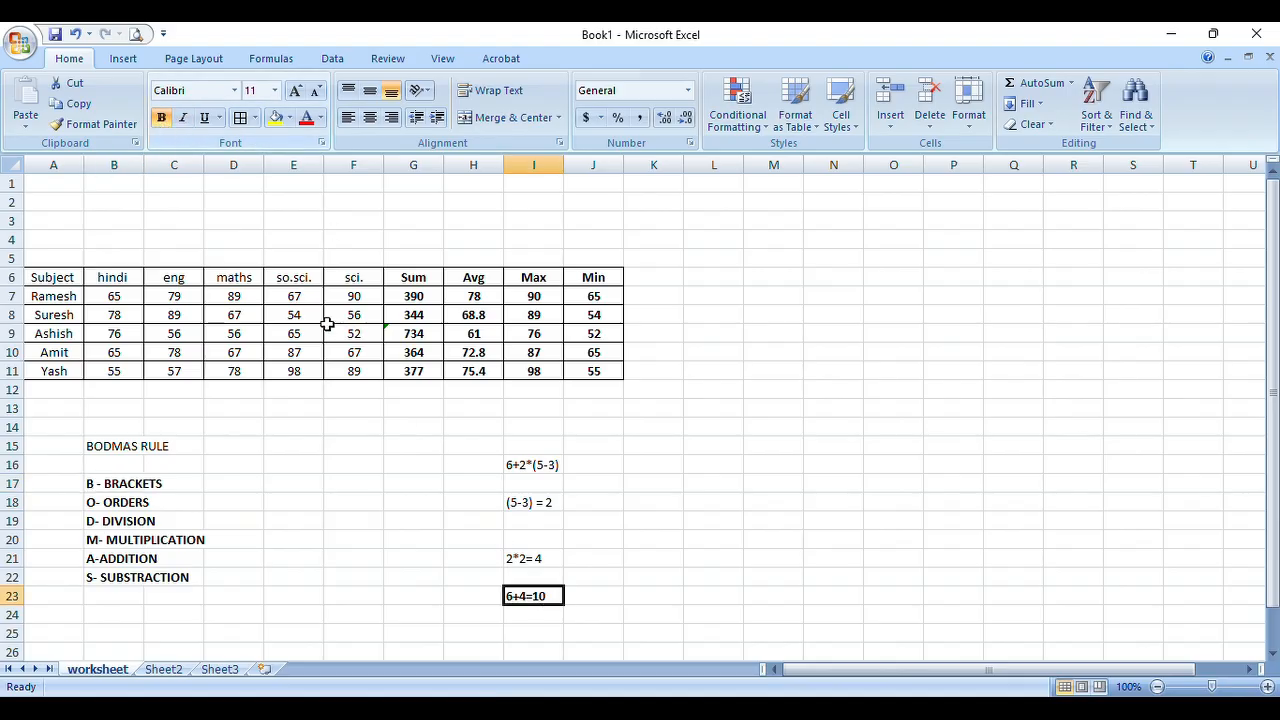
pyautogui.click(634, 484)
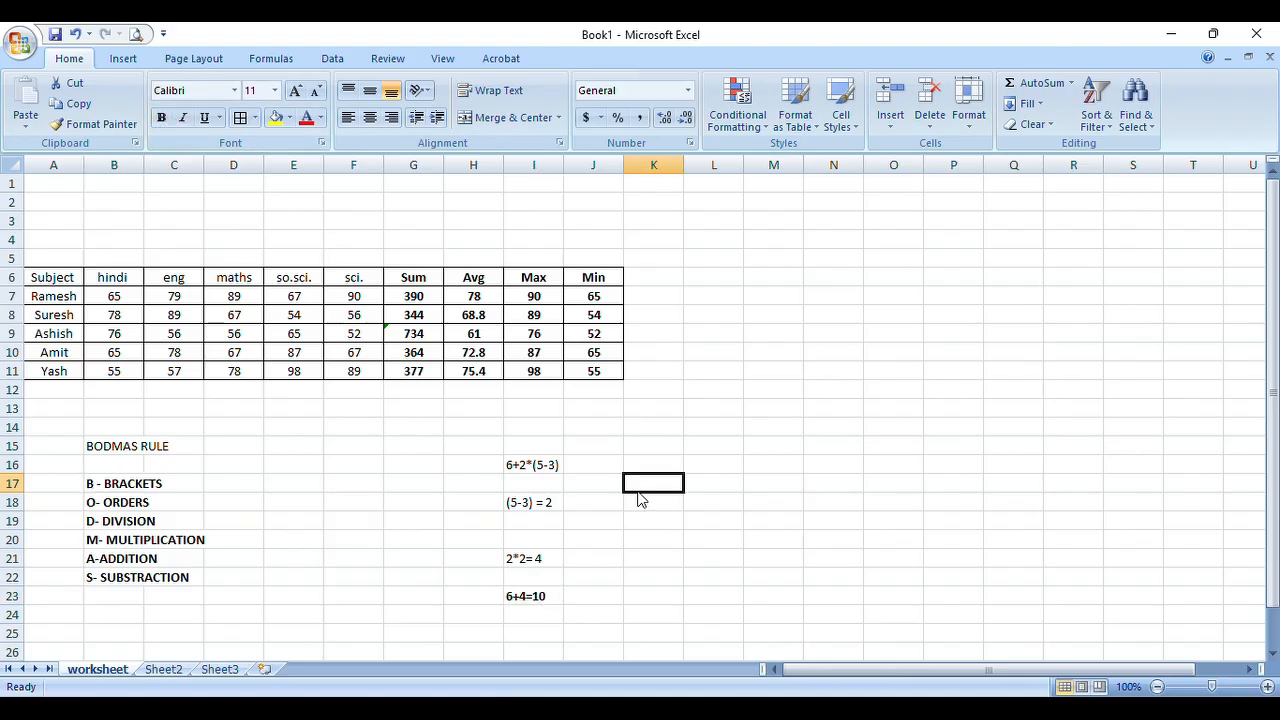